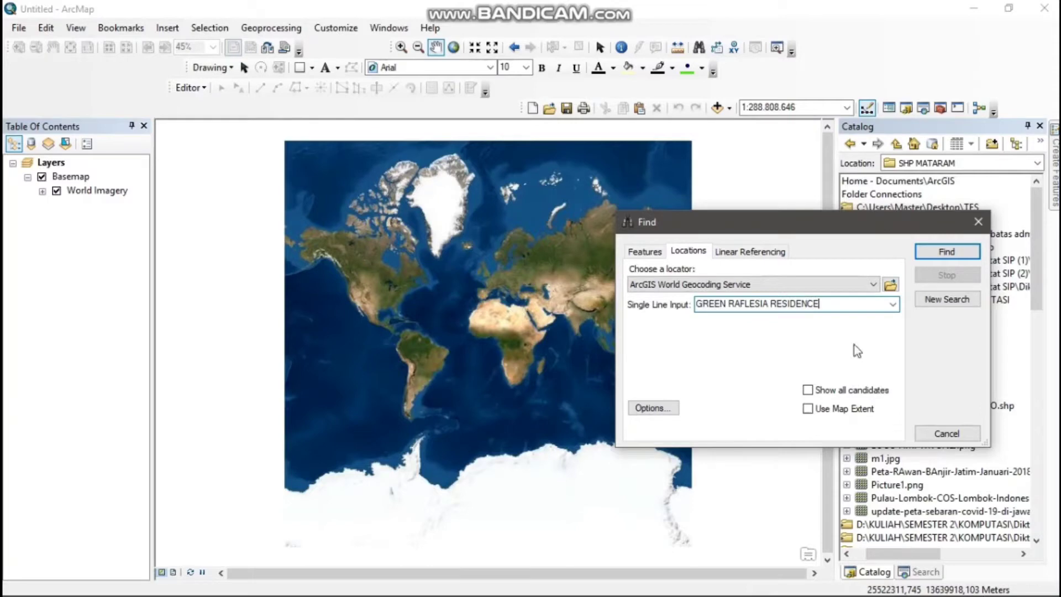
# Locate GREEN RAFLESIA RESIDENCE with the ArcGIS World Geocoding Service and zoom the map to the matched result
pyautogui.click(941, 255)
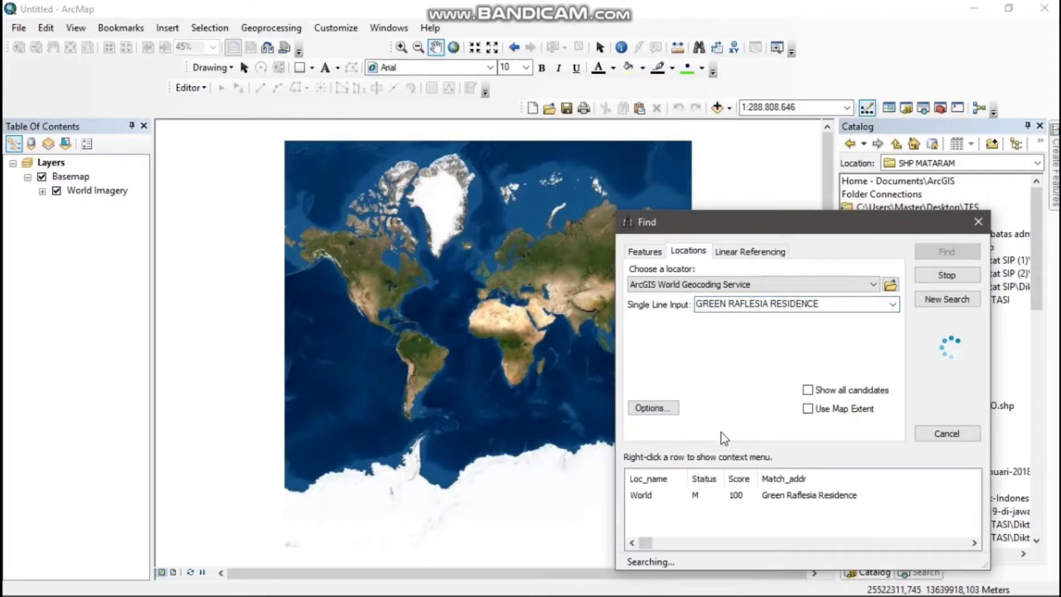
pyautogui.click(735, 495)
pyautogui.rightClick(738, 495)
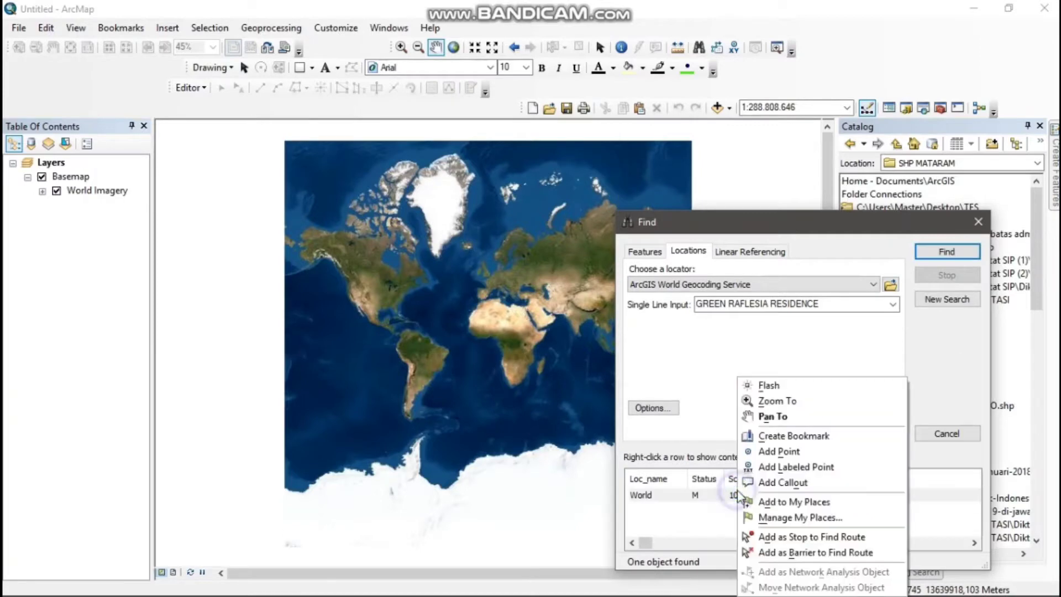
pyautogui.click(780, 401)
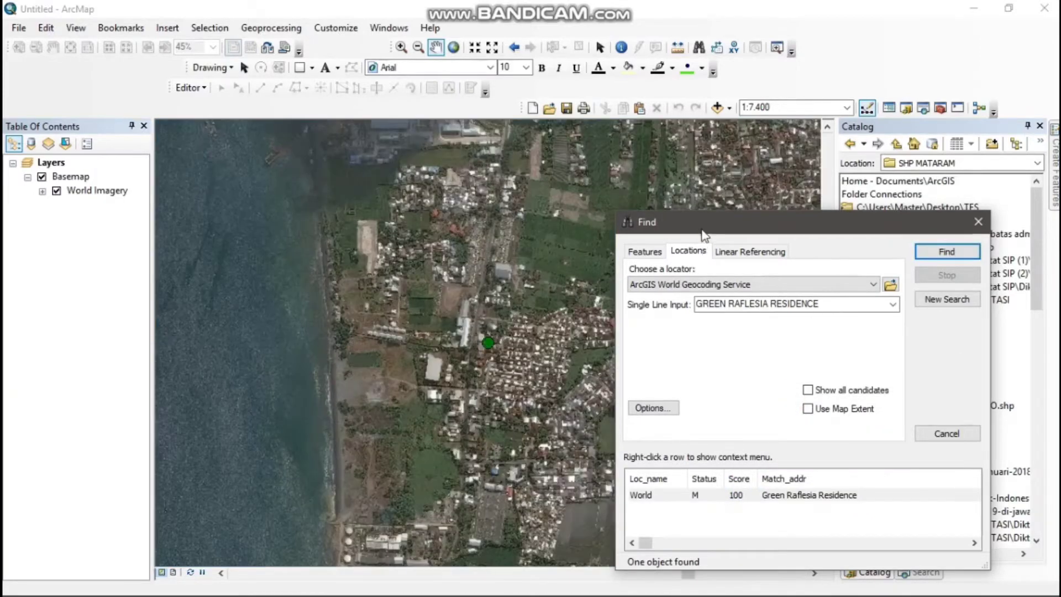
pyautogui.click(978, 222)
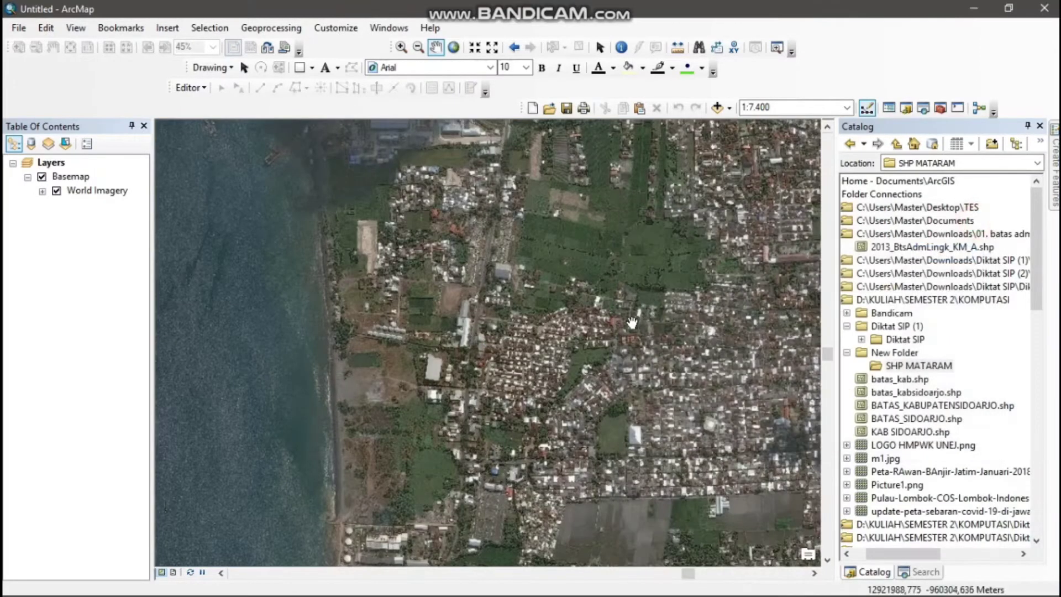
# Examine the housing blocks, roads and surroundings of Green Raflesia Residence on the satellite imagery
pyautogui.scroll(1, 606, 323)
pyautogui.scroll(1, 606, 323)
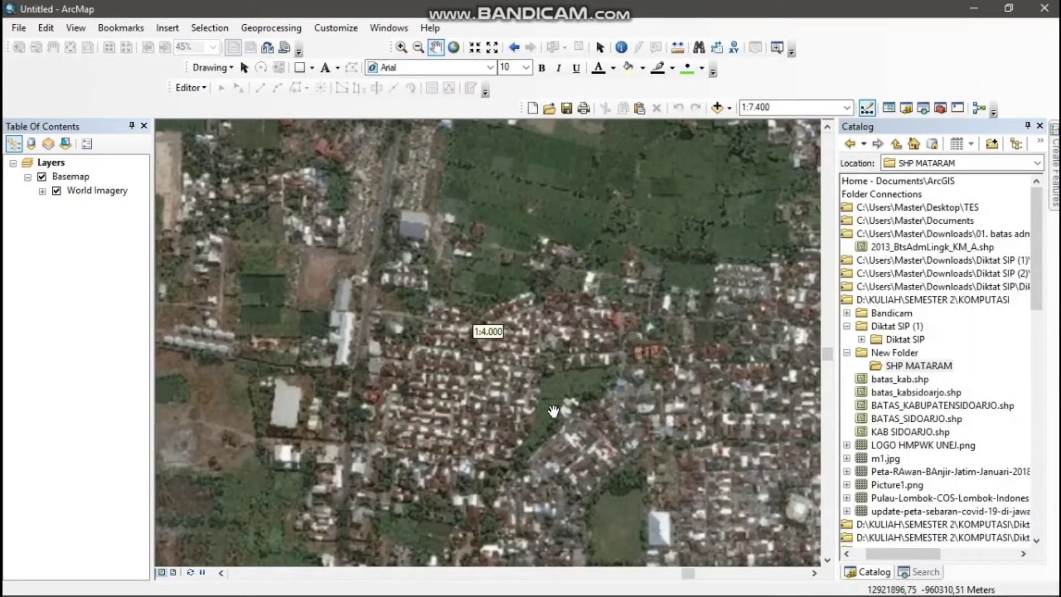
pyautogui.moveTo(548, 426); pyautogui.dragTo(675, 392)
pyautogui.scroll(1, 610, 367)
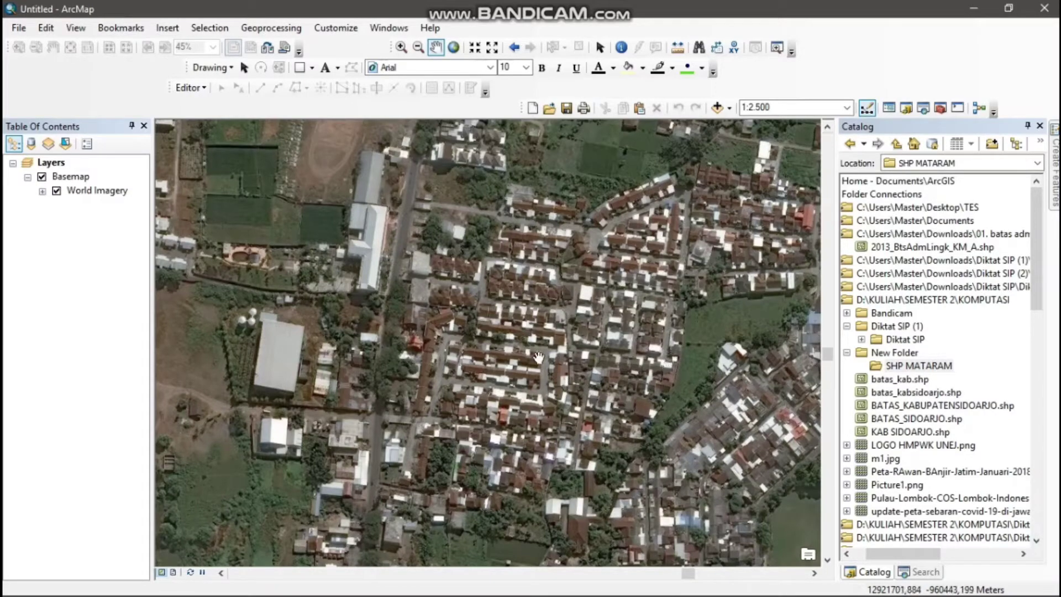
pyautogui.moveTo(475, 312)
pyautogui.mouseDown()
pyautogui.moveTo(497, 336)
pyautogui.moveTo(493, 374)
pyautogui.moveTo(509, 414)
pyautogui.moveTo(503, 341)
pyautogui.mouseUp()
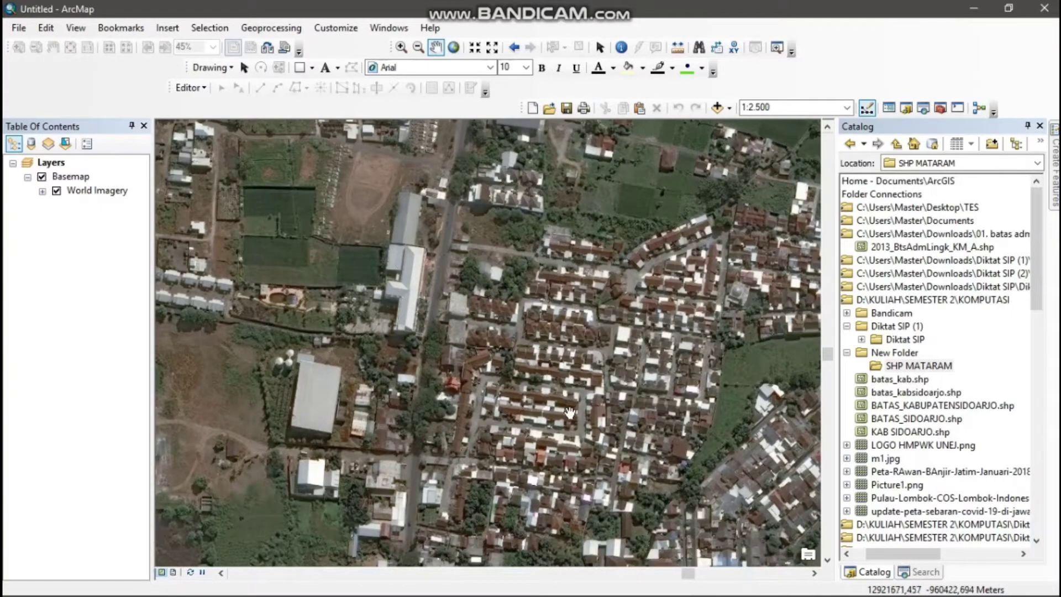
pyautogui.moveTo(569, 412); pyautogui.dragTo(564, 344)
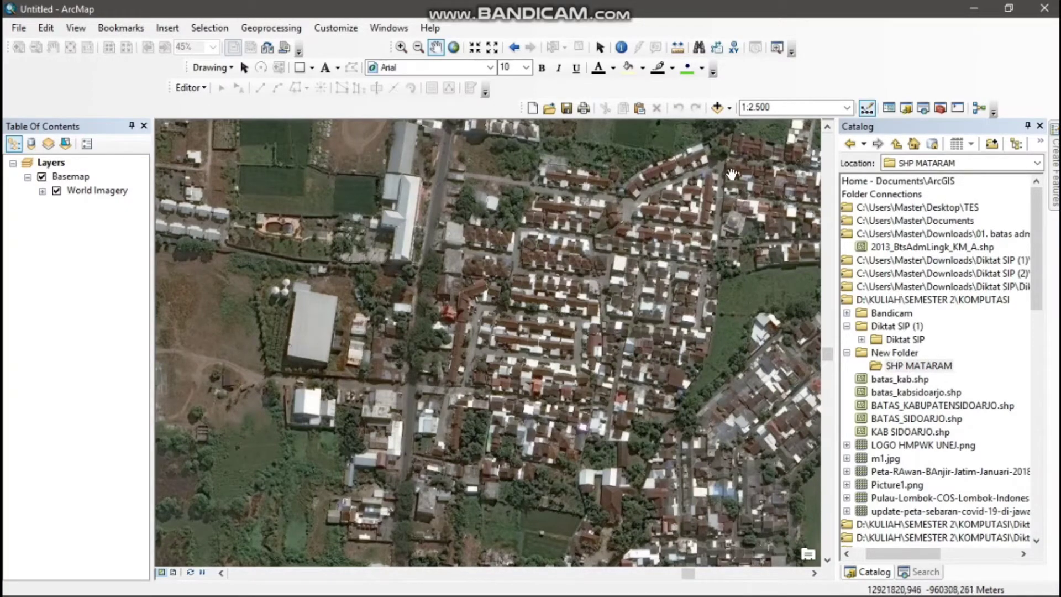
pyautogui.moveTo(721, 200); pyautogui.dragTo(636, 268)
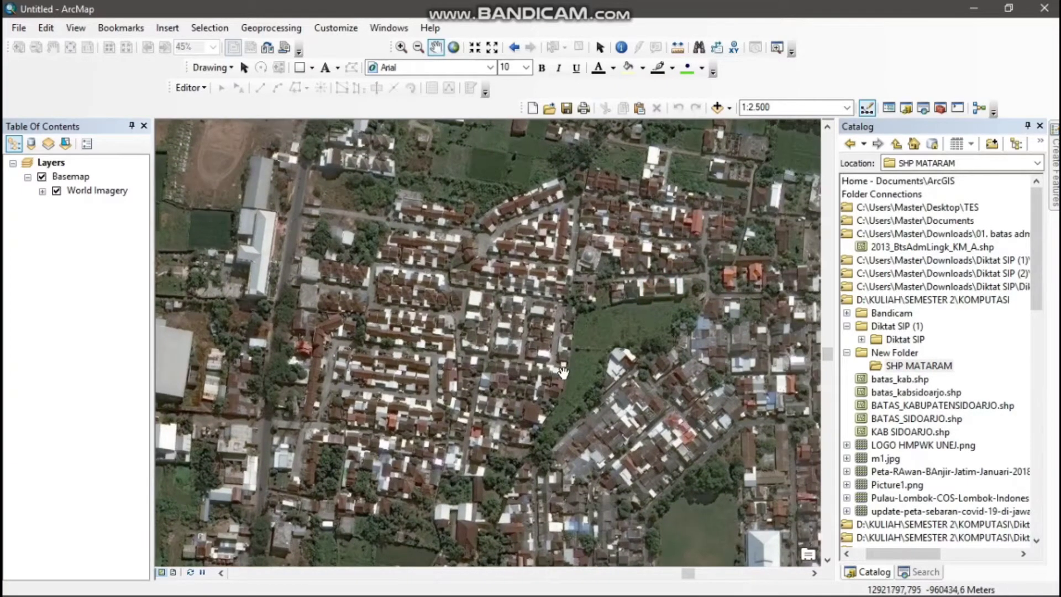
pyautogui.moveTo(568, 373); pyautogui.dragTo(648, 357)
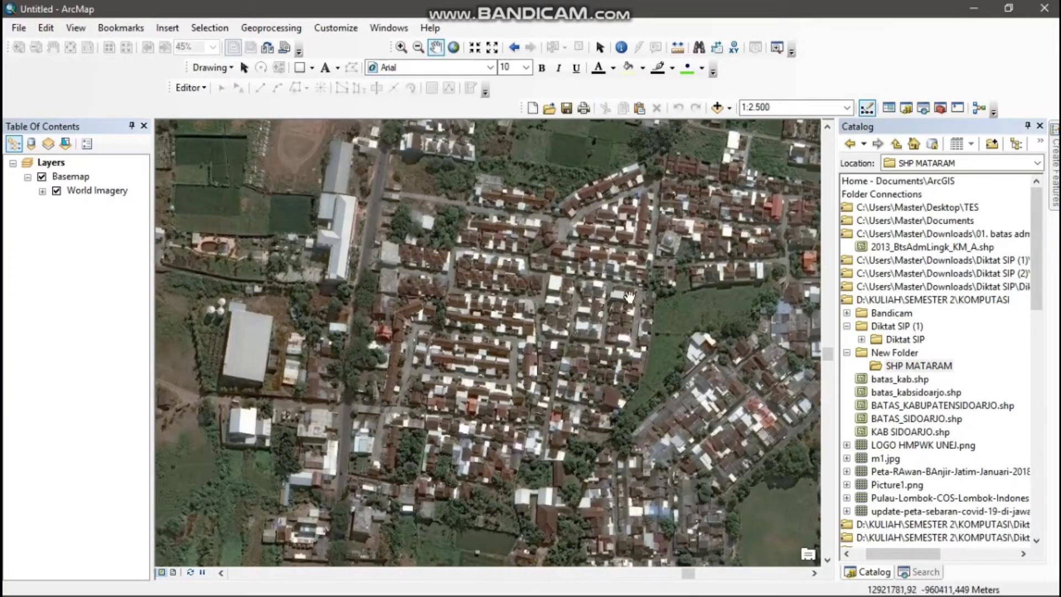
pyautogui.moveTo(436, 166); pyautogui.dragTo(454, 208)
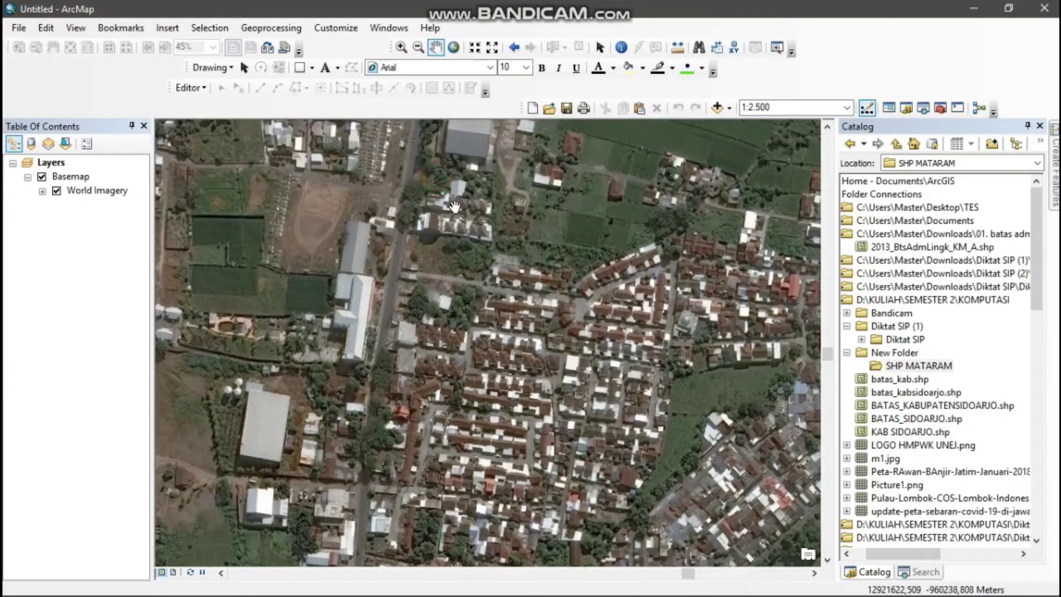
pyautogui.moveTo(465, 136); pyautogui.dragTo(473, 193)
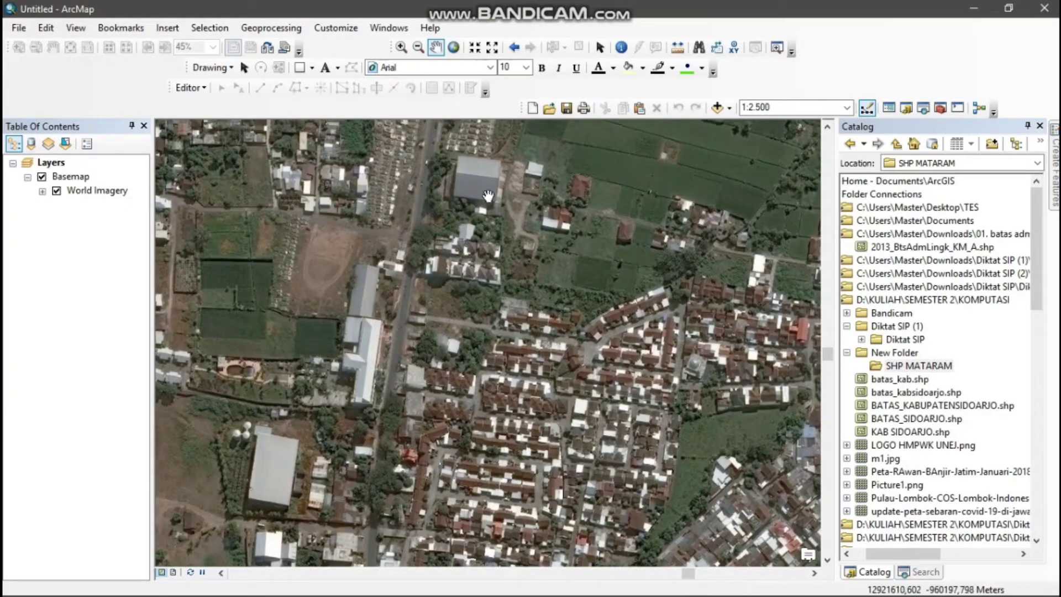
pyautogui.moveTo(414, 261); pyautogui.dragTo(412, 197)
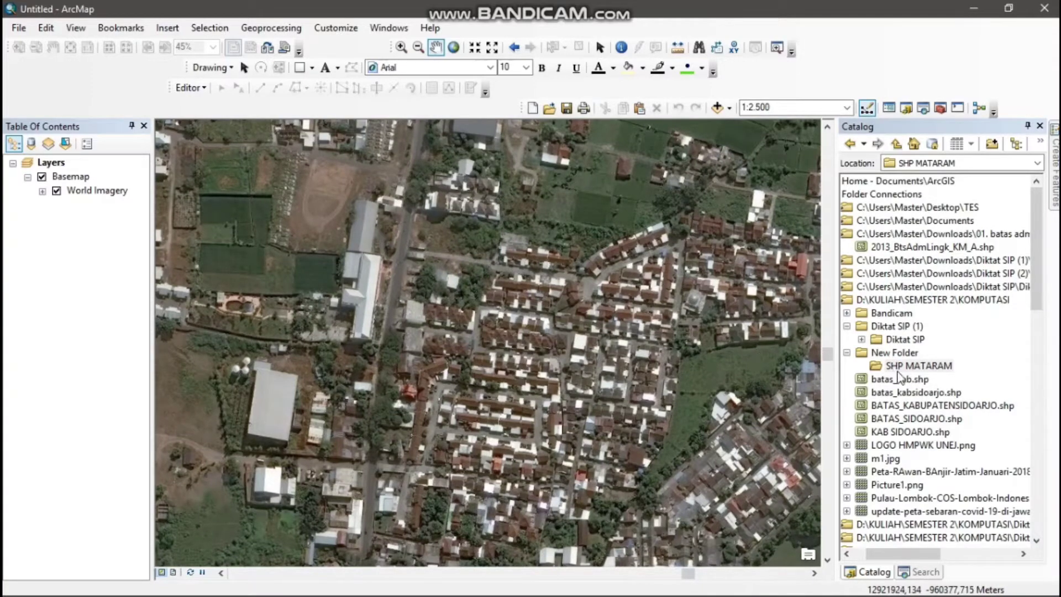
# Start a new shapefile in the SHP MATARAM folder and name it BATAS RW
pyautogui.click(919, 371)
pyautogui.rightClick(919, 369)
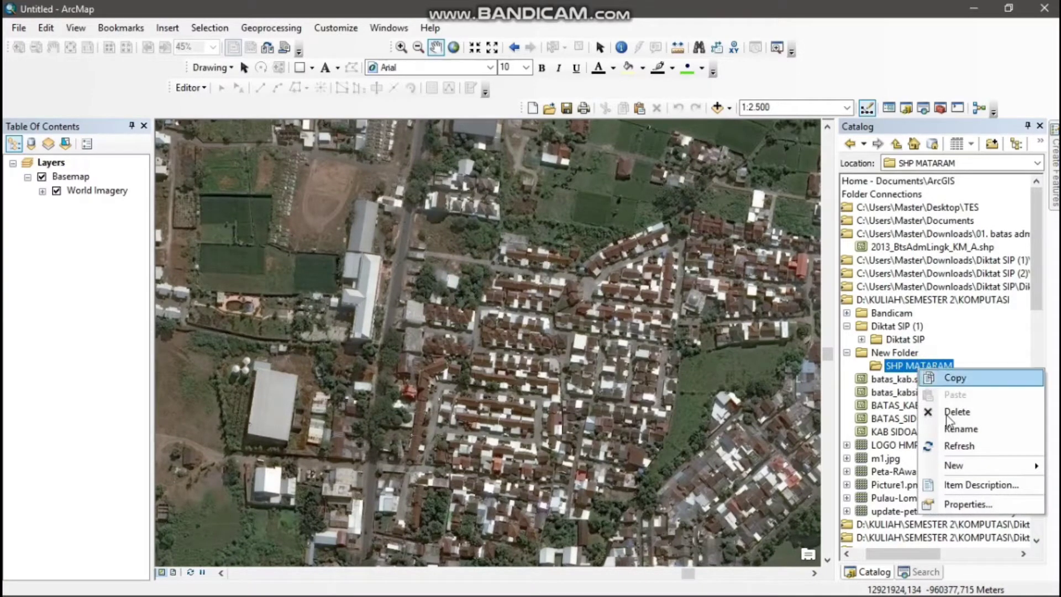
pyautogui.moveTo(959, 470)
pyautogui.click(873, 465)
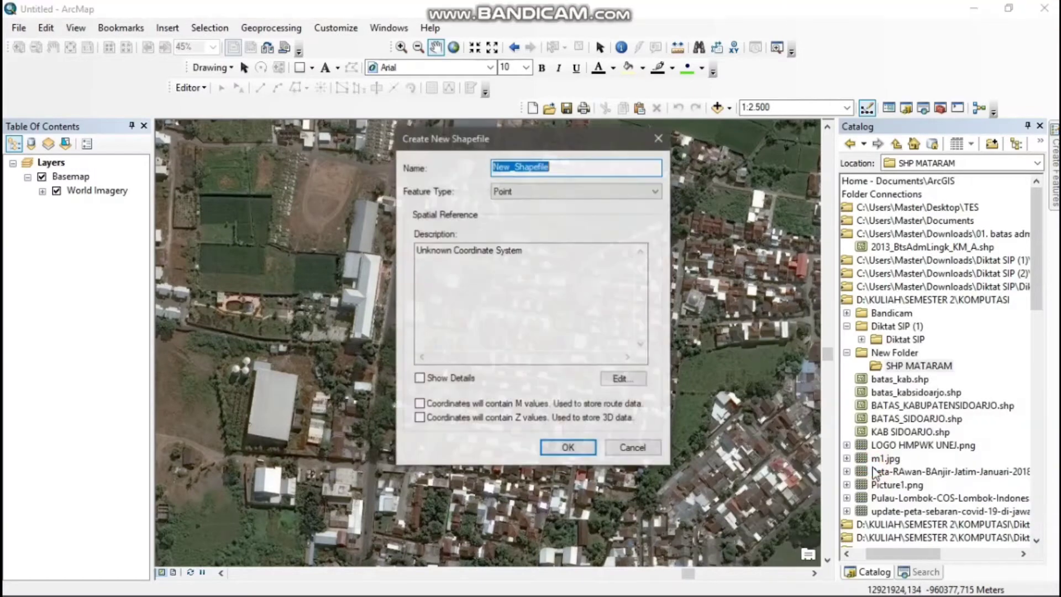
pyautogui.write('BATAS RW')
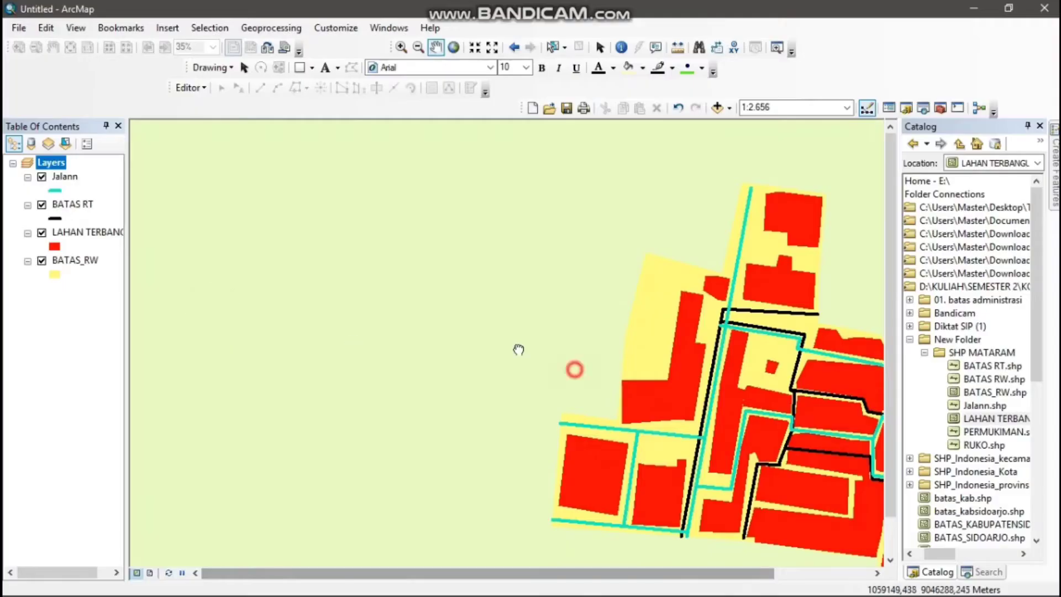
# Switch the digitized map to layout view and reposition the map content inside the data frame
pyautogui.moveTo(519, 350); pyautogui.dragTo(316, 334)
pyautogui.moveTo(391, 375); pyautogui.dragTo(387, 356)
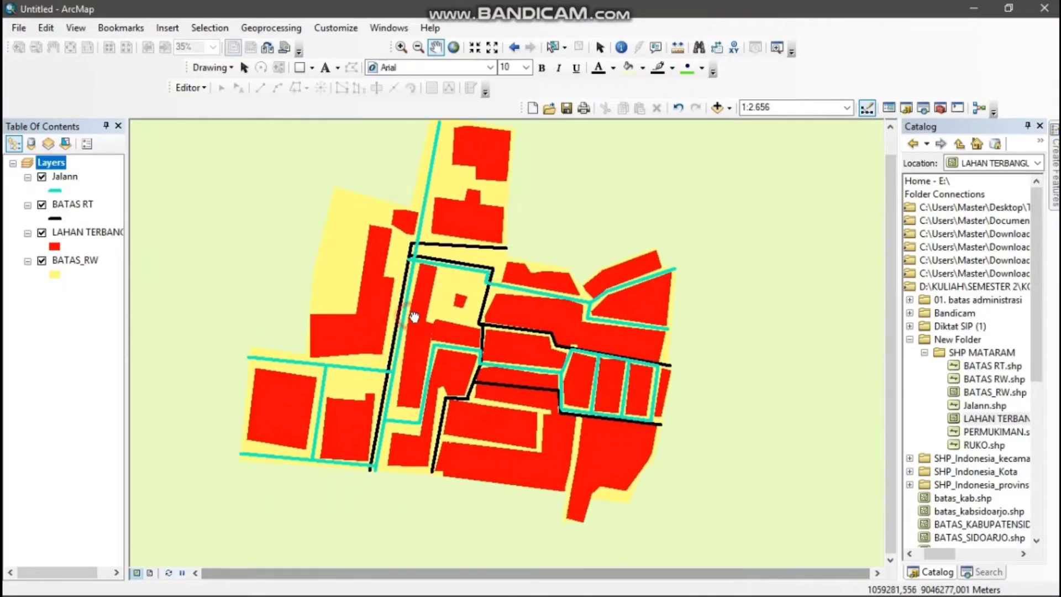
pyautogui.moveTo(415, 317); pyautogui.dragTo(419, 317)
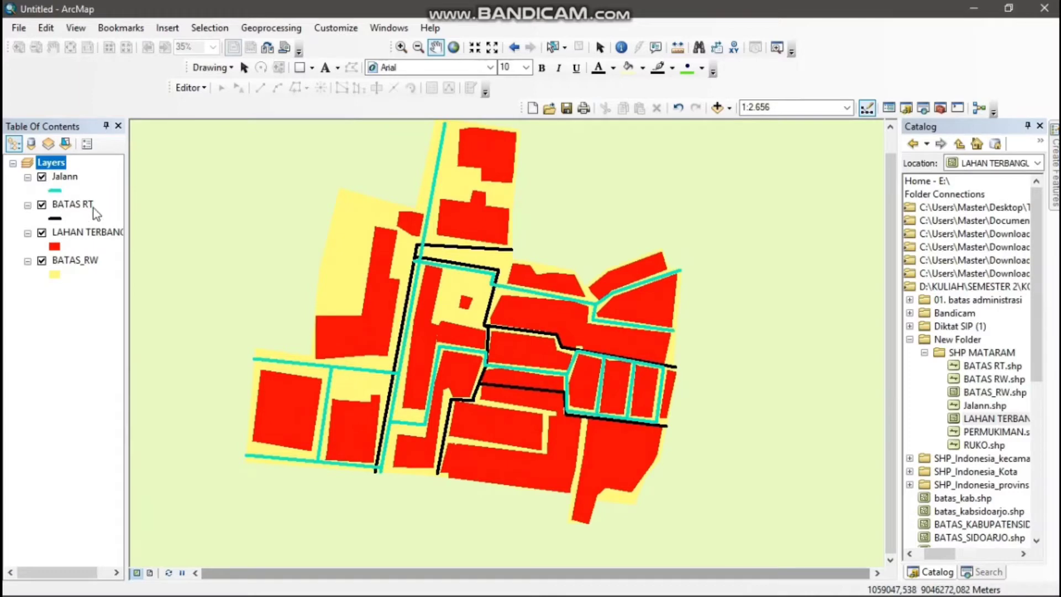
pyautogui.click(150, 573)
pyautogui.click(361, 292)
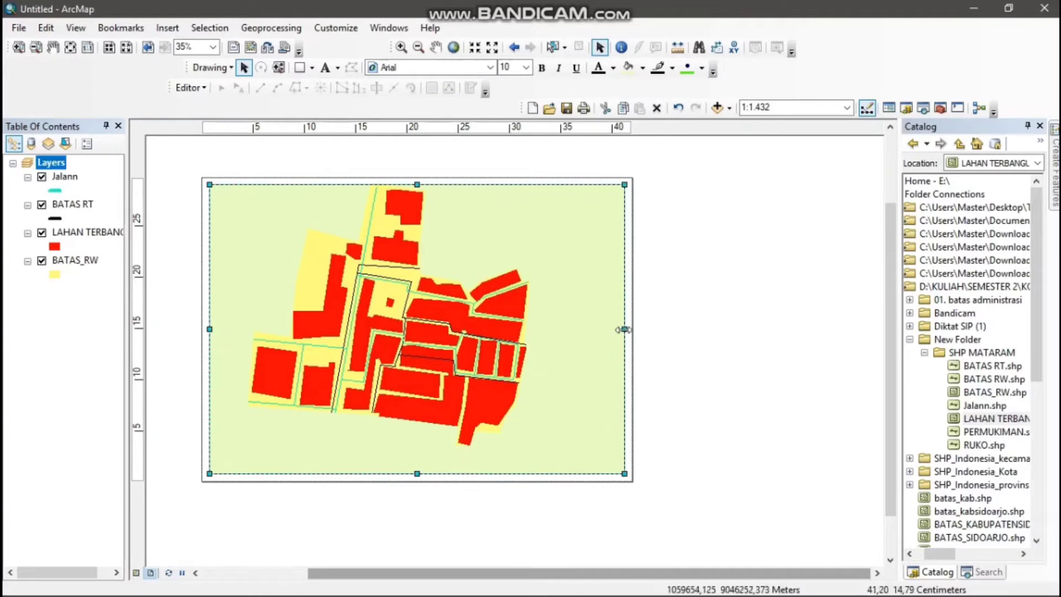
pyautogui.click(436, 47)
pyautogui.moveTo(423, 289); pyautogui.dragTo(411, 320)
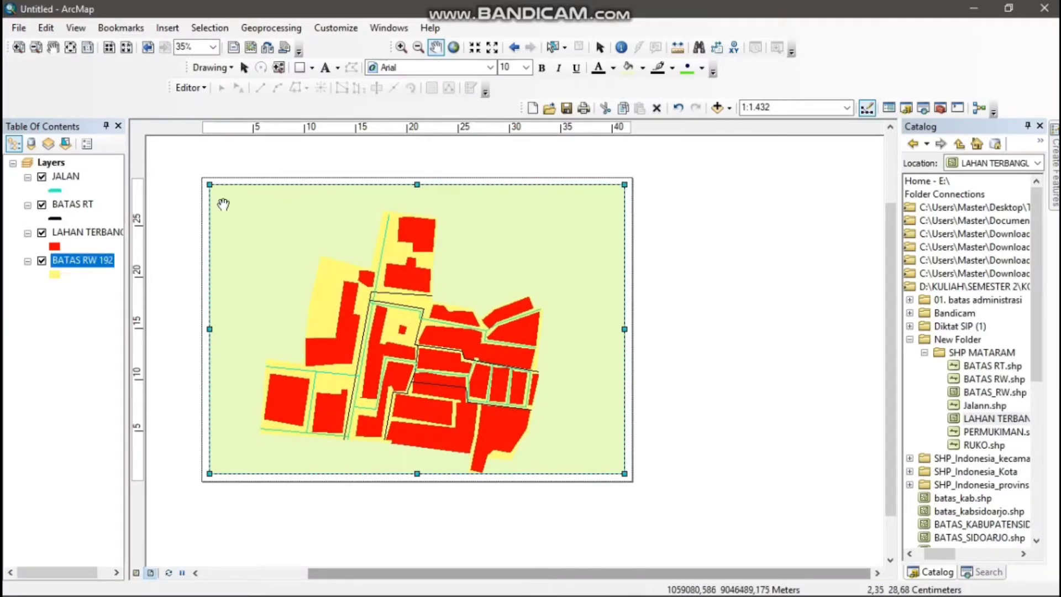
# Set up the page with Microsoft Print to PDF as printer, A3 paper size and landscape orientation
pyautogui.click(19, 28)
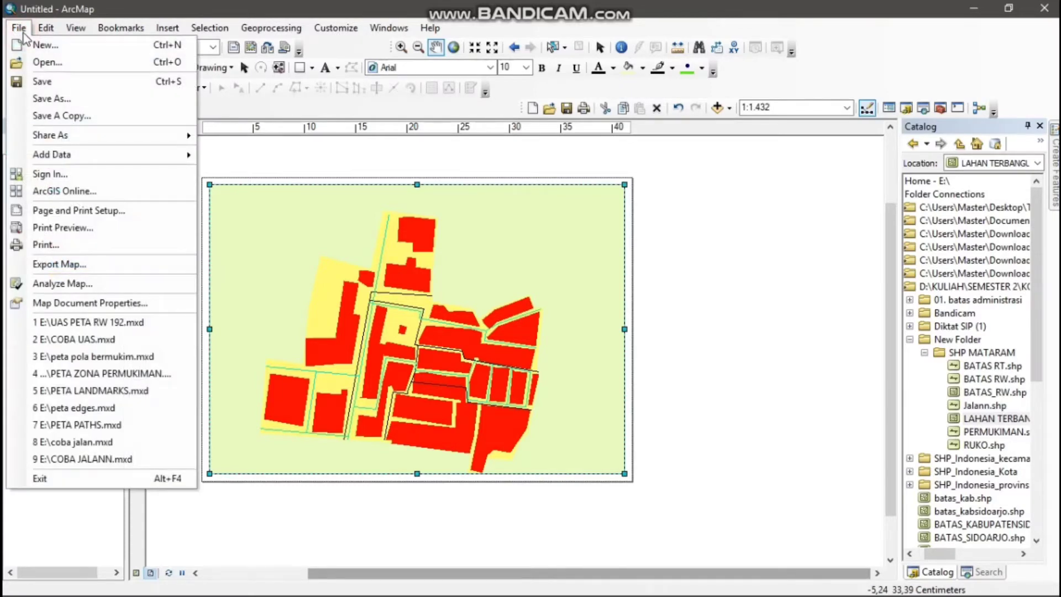
pyautogui.click(156, 211)
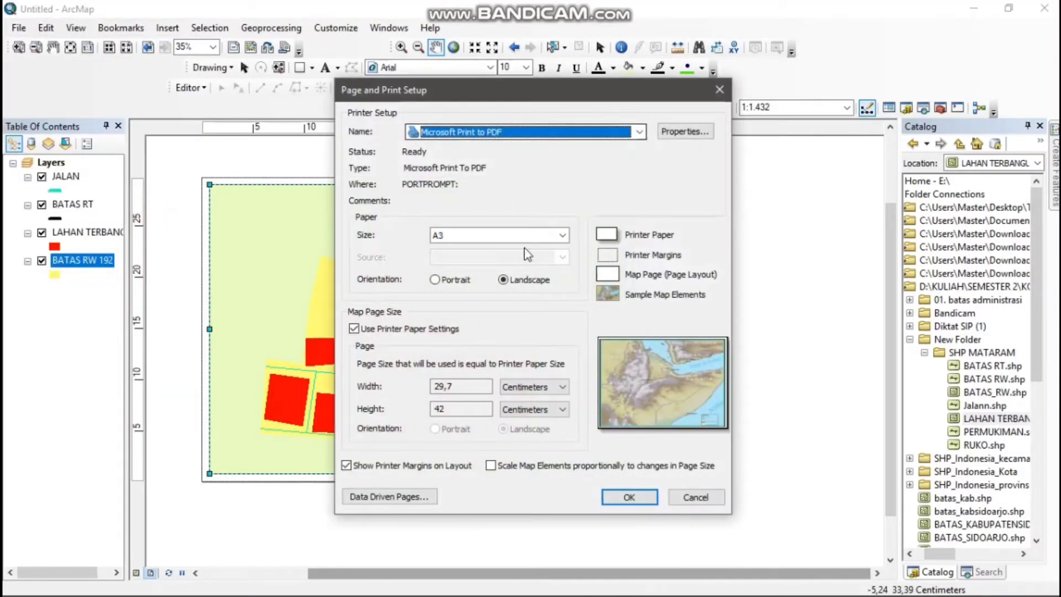
pyautogui.click(524, 236)
pyautogui.click(525, 237)
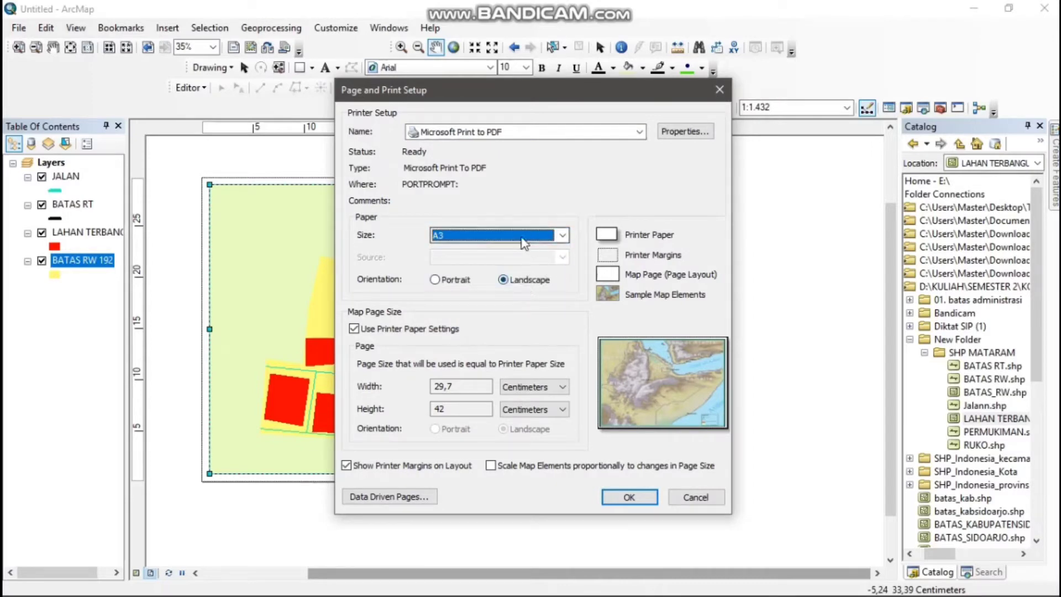
pyautogui.click(524, 236)
pyautogui.click(608, 131)
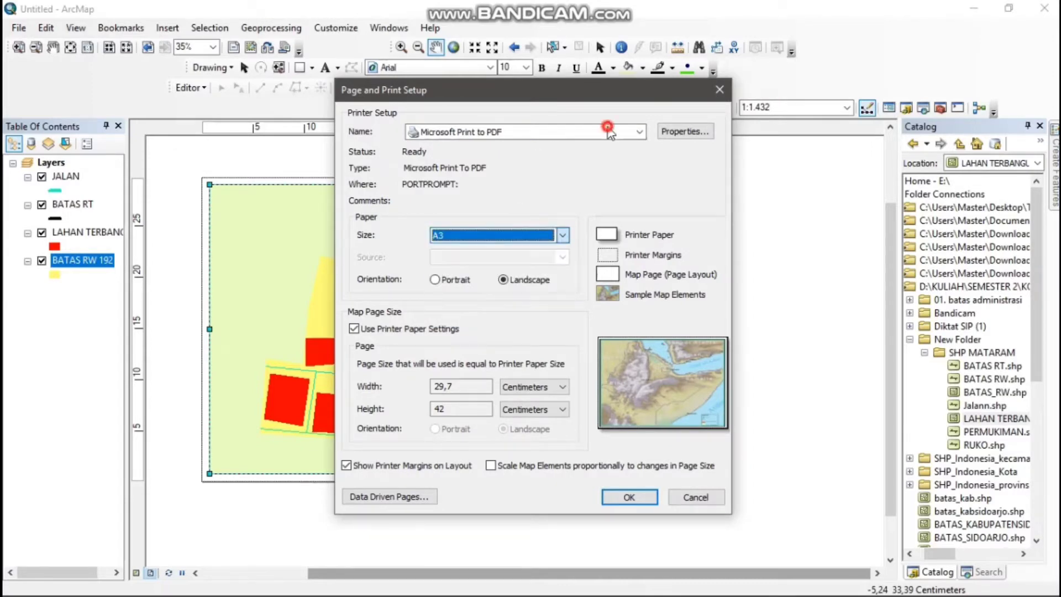
pyautogui.click(608, 132)
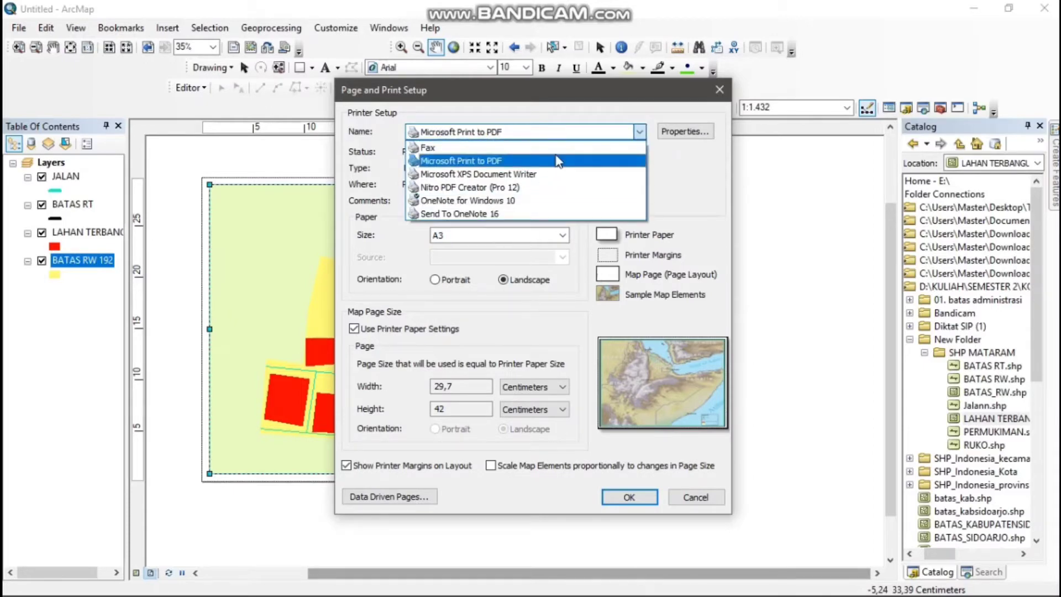
pyautogui.click(679, 178)
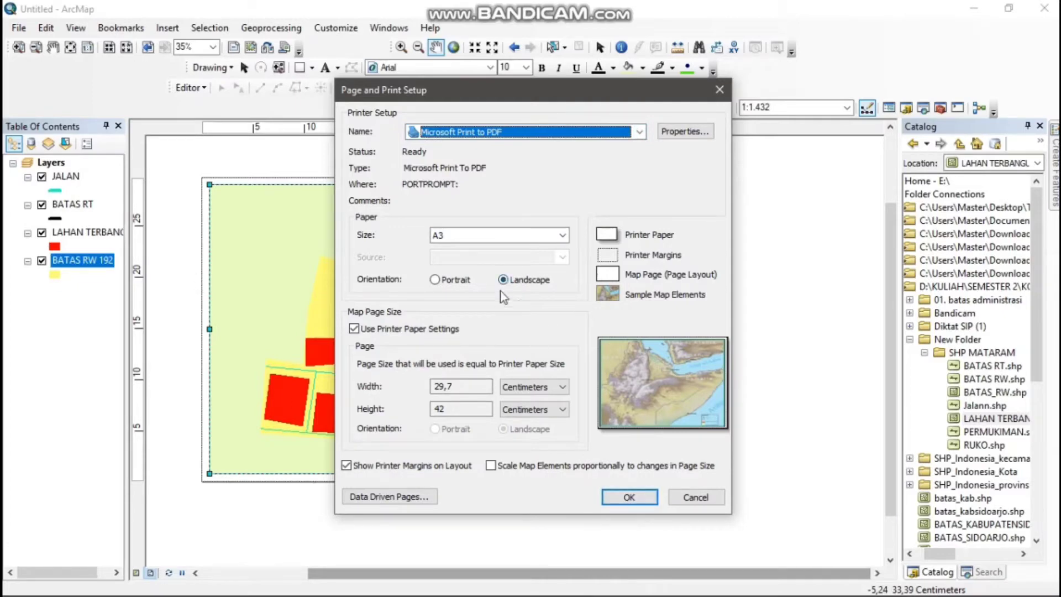
pyautogui.click(629, 497)
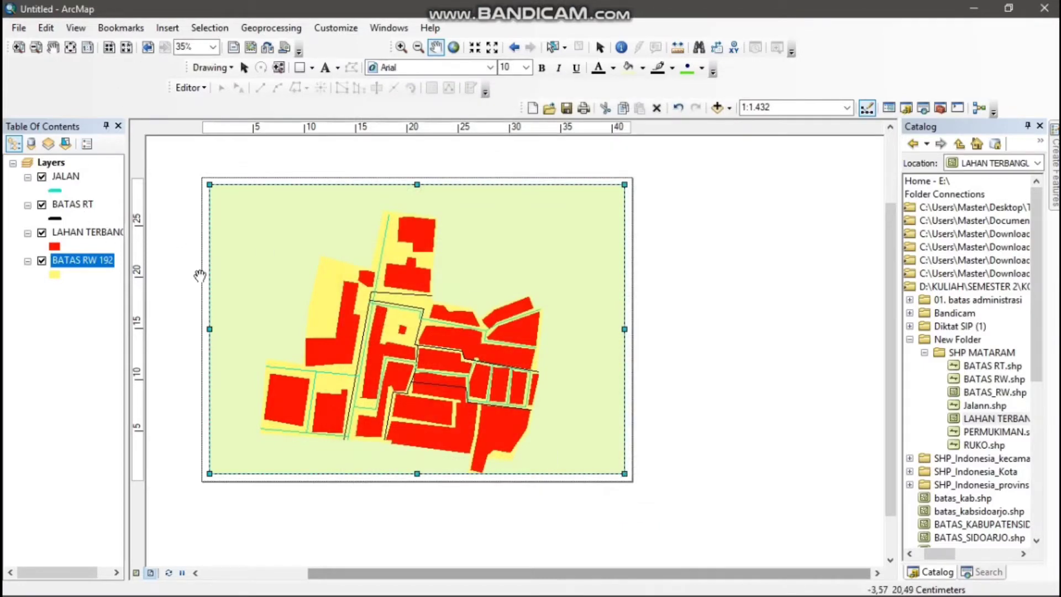
# Shrink the data frame to about 20 by 26 cm and place it inside the left half of the page
pyautogui.click(246, 68)
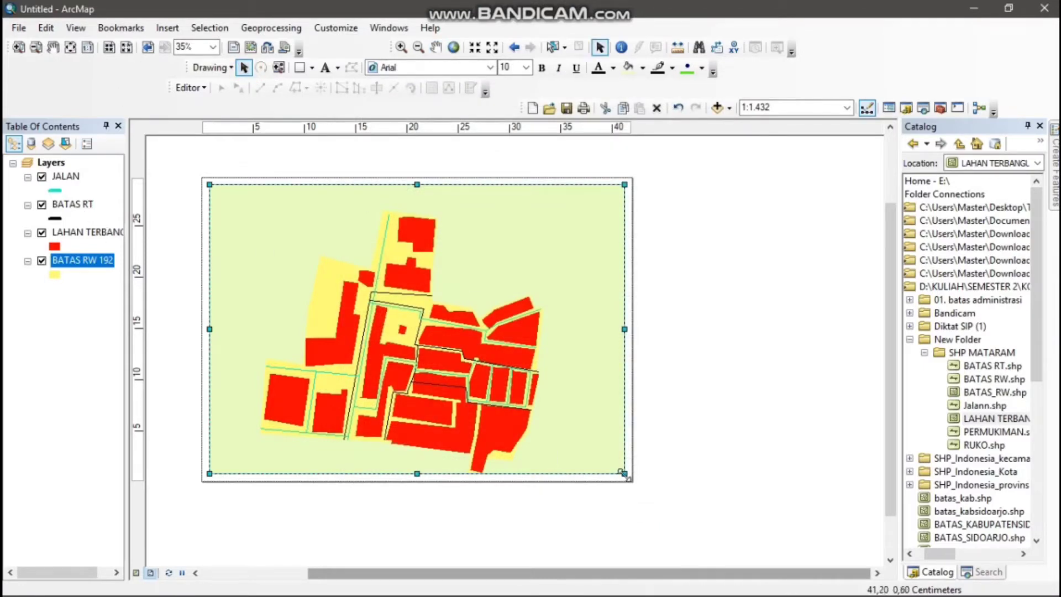
pyautogui.moveTo(623, 473); pyautogui.dragTo(418, 455)
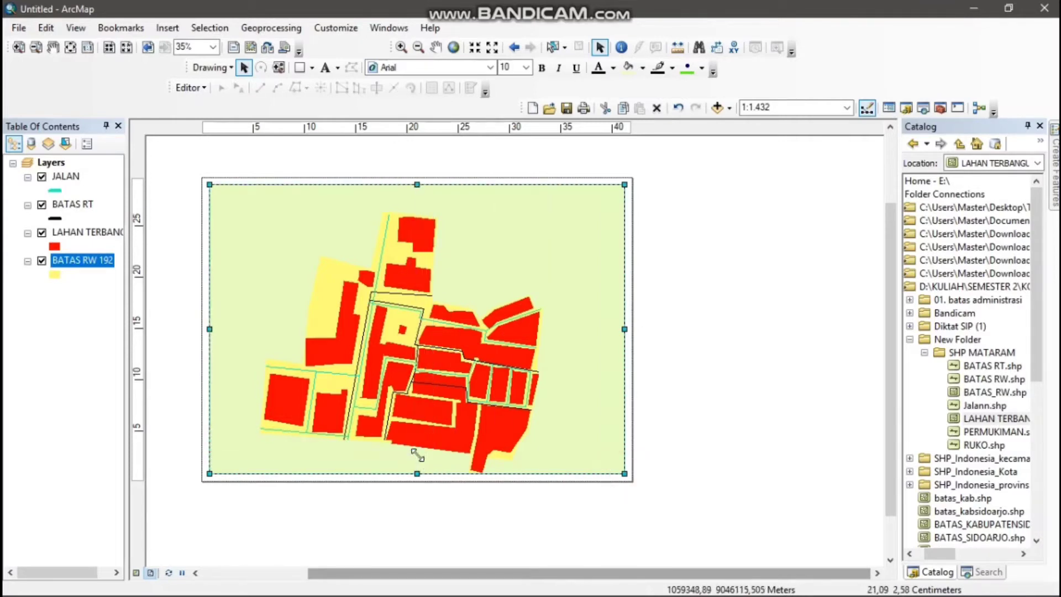
pyautogui.moveTo(365, 317); pyautogui.dragTo(376, 325)
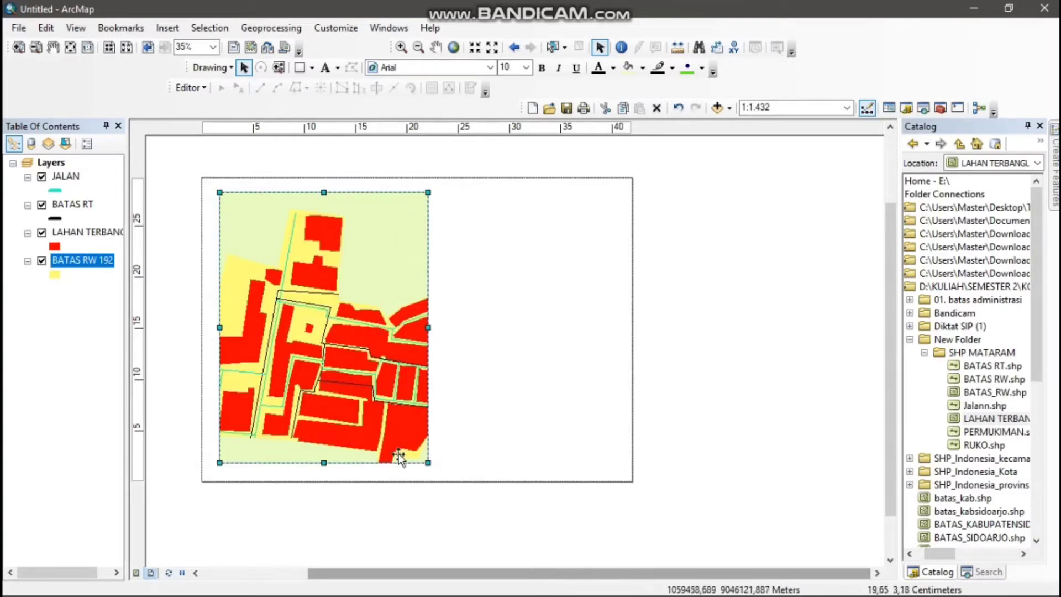
pyautogui.moveTo(324, 463); pyautogui.dragTo(324, 456)
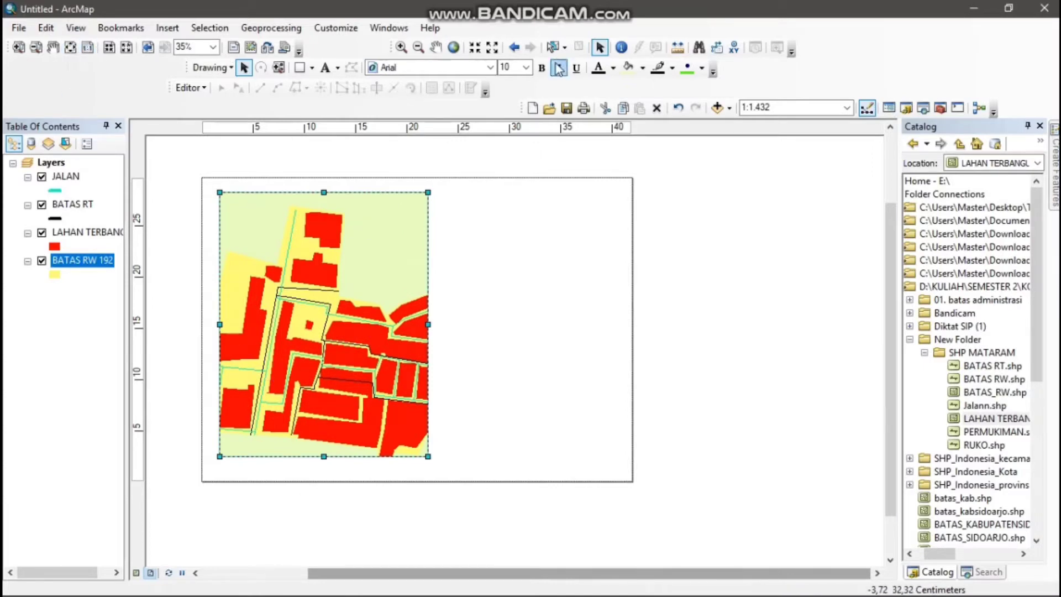
# Reduce the map scale to 1:2.000 and reposition the map so the whole area fits inside the data frame
pyautogui.click(418, 47)
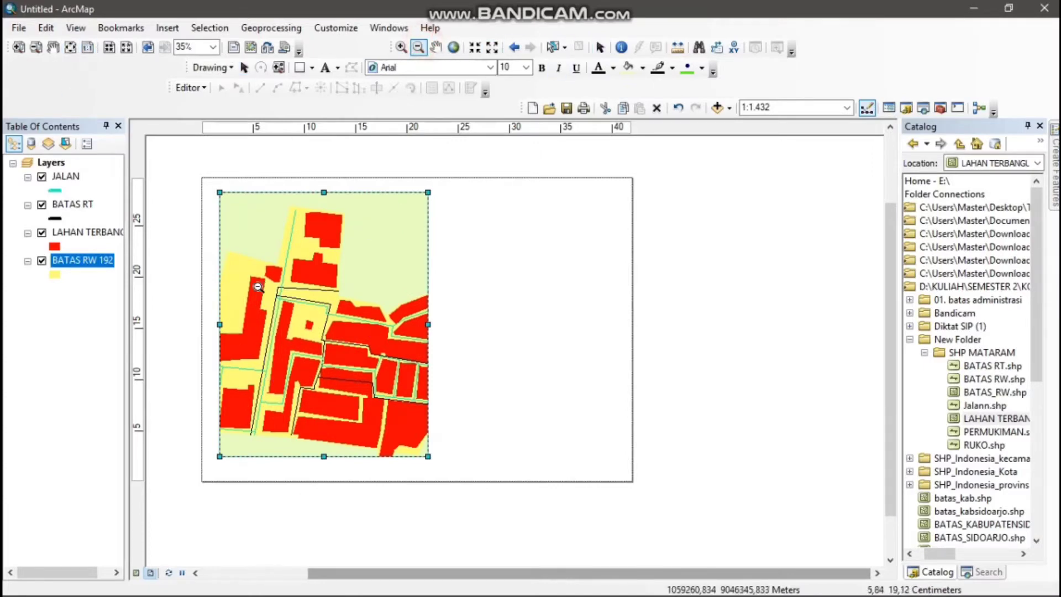
pyautogui.click(316, 319)
pyautogui.click(315, 322)
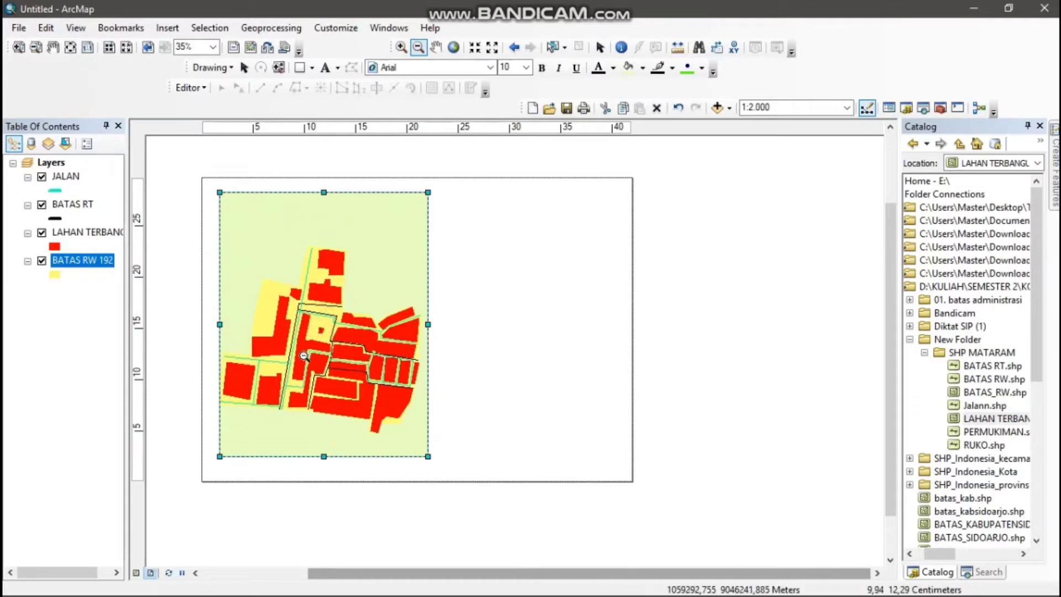
pyautogui.click(436, 47)
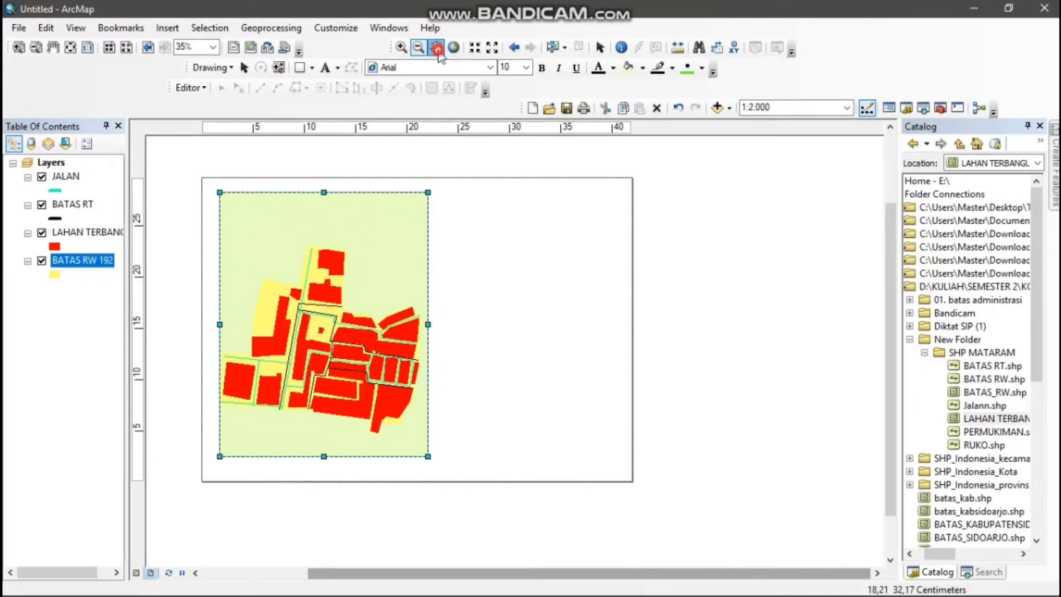
pyautogui.moveTo(394, 335)
pyautogui.mouseDown()
pyautogui.moveTo(324, 325)
pyautogui.moveTo(374, 328)
pyautogui.mouseUp()
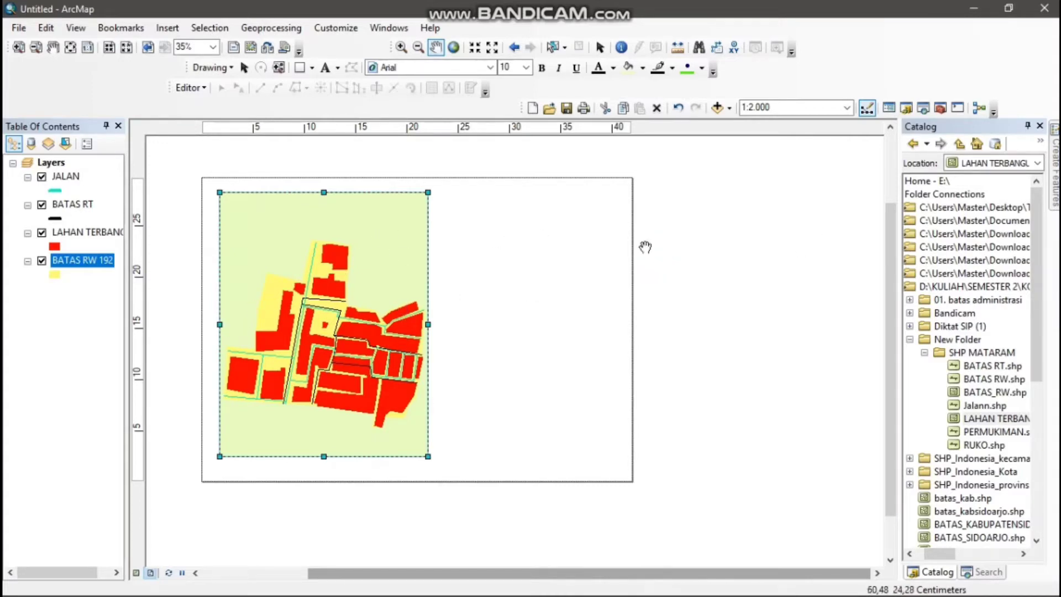
# Place two horizontal guides on the layout, one just inside the page's upper edge and one just inside its lower edge
pyautogui.scroll(-2, 422, 254)
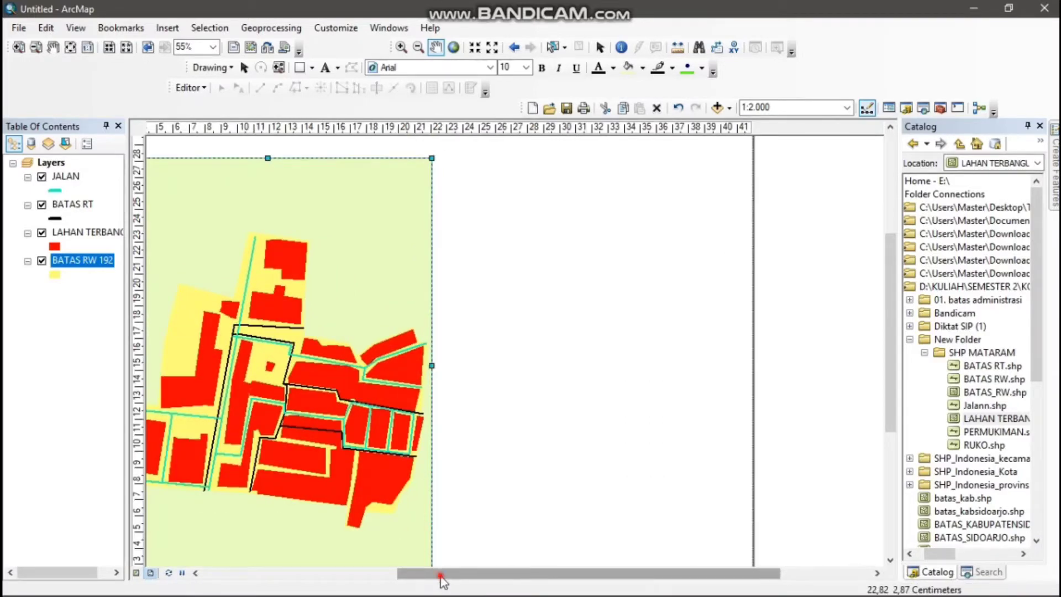
pyautogui.moveTo(440, 577); pyautogui.dragTo(381, 578)
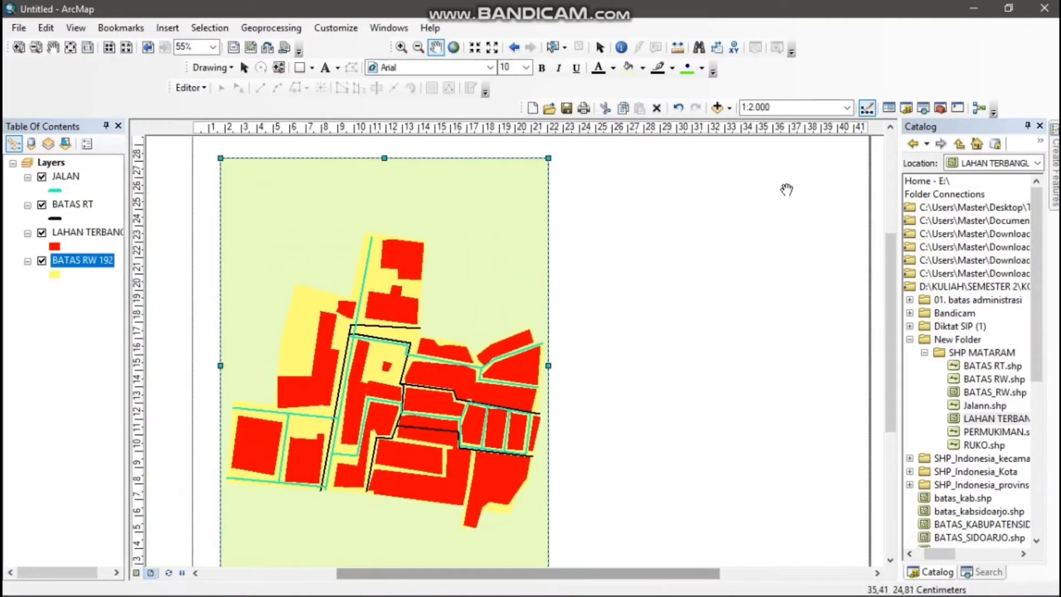
pyautogui.click(890, 128)
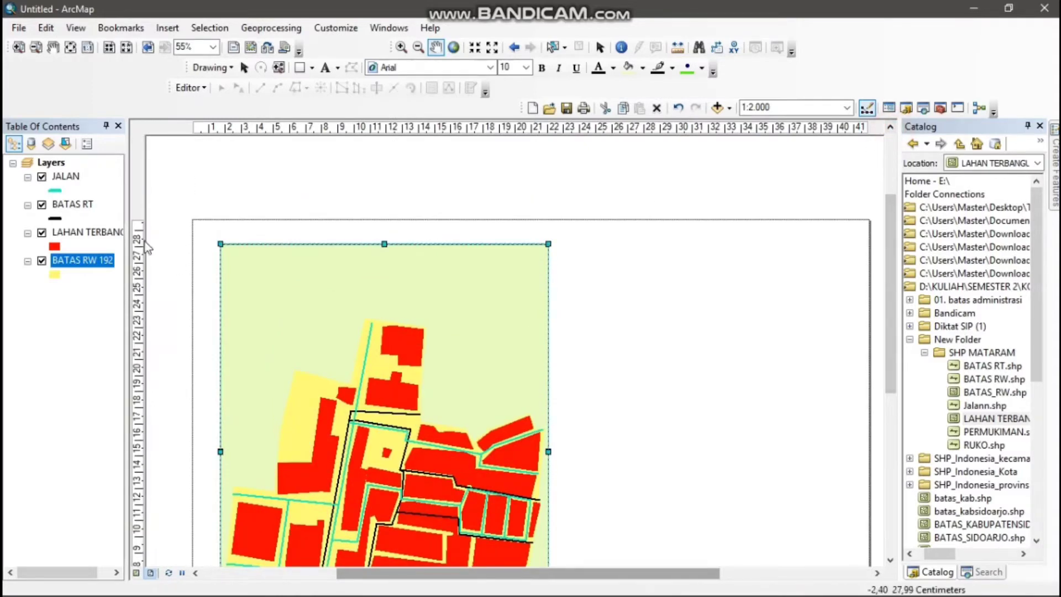
pyautogui.click(138, 229)
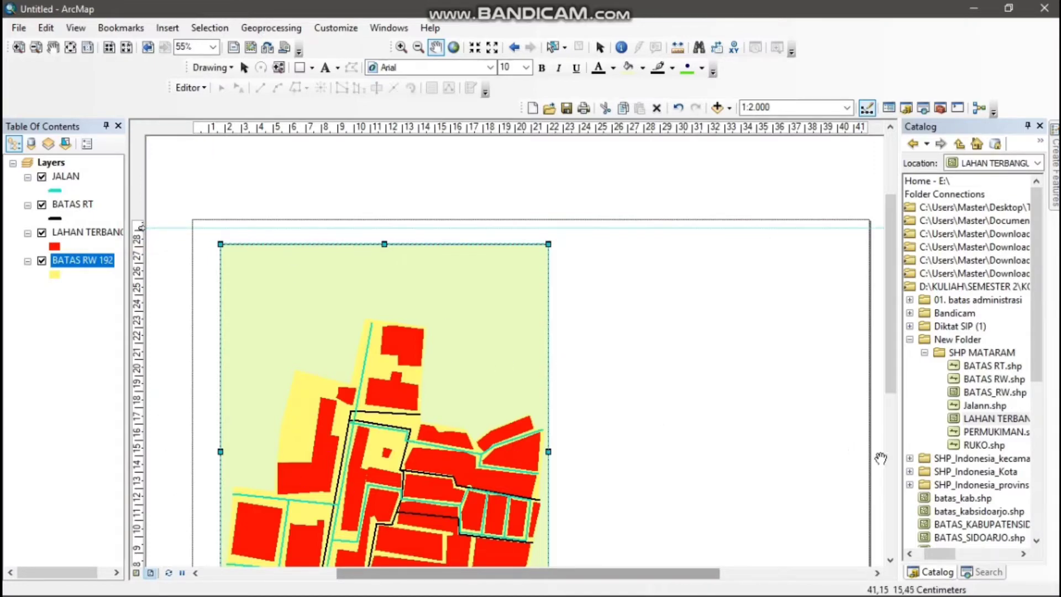
pyautogui.click(890, 560)
pyautogui.click(890, 560)
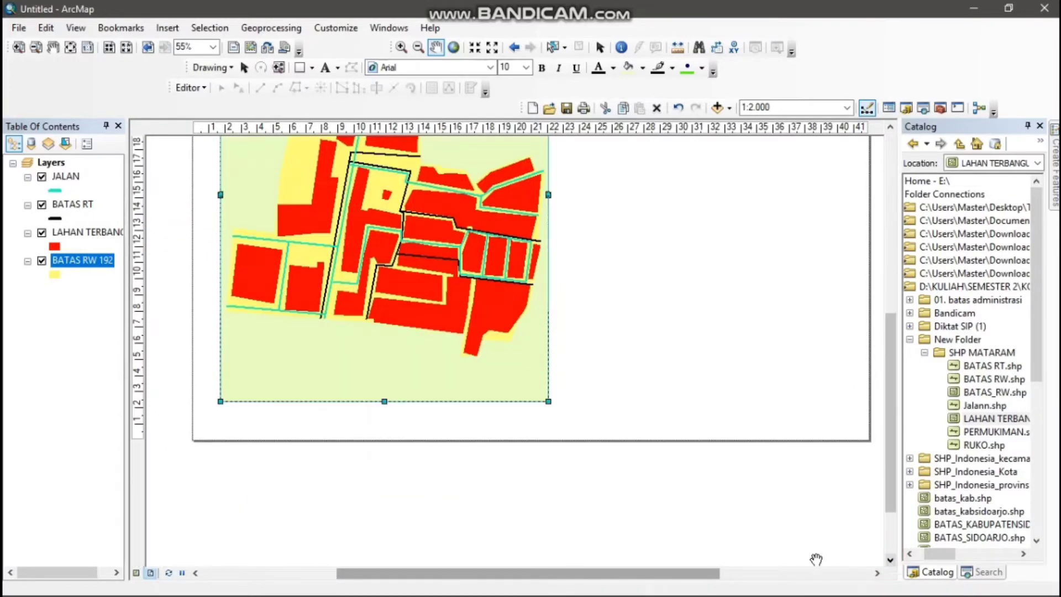
pyautogui.click(141, 429)
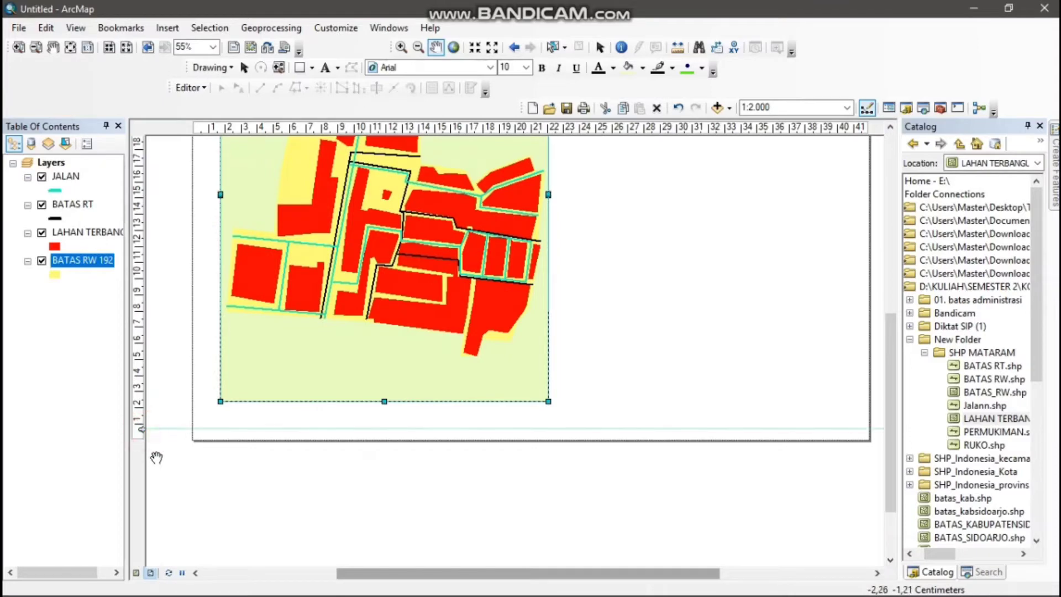
pyautogui.moveTo(141, 430); pyautogui.dragTo(139, 434)
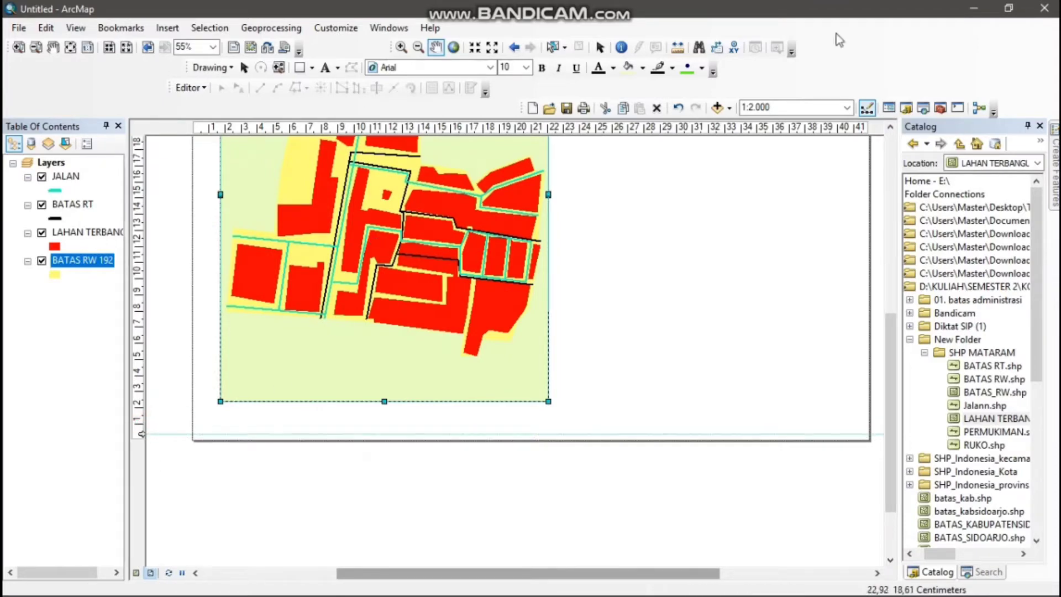
# Place two vertical guides on the layout, one just inside each side edge of the page
pyautogui.click(889, 127)
pyautogui.click(890, 127)
pyautogui.click(889, 127)
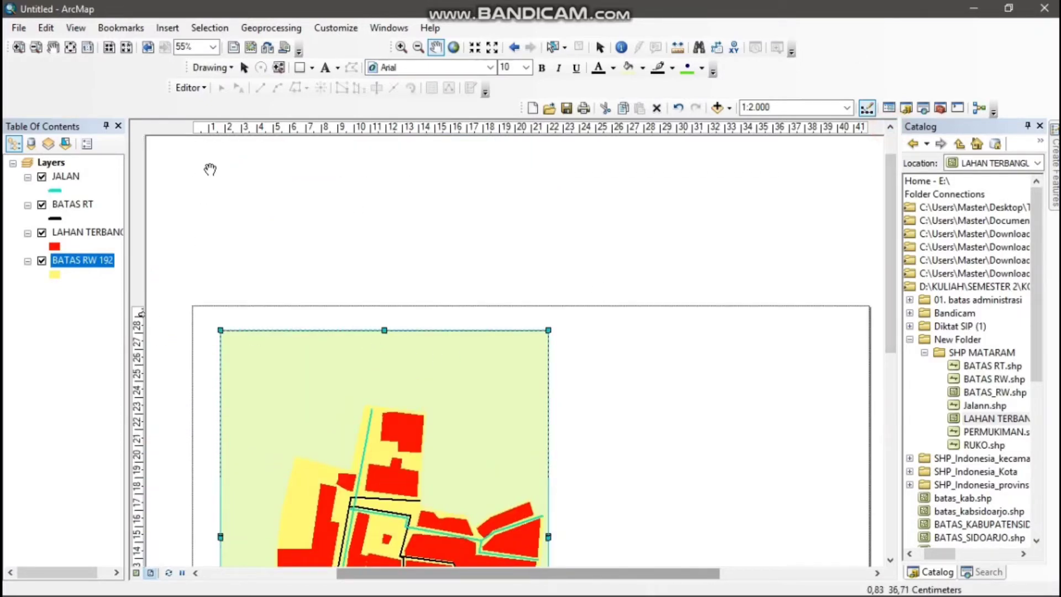
pyautogui.click(197, 129)
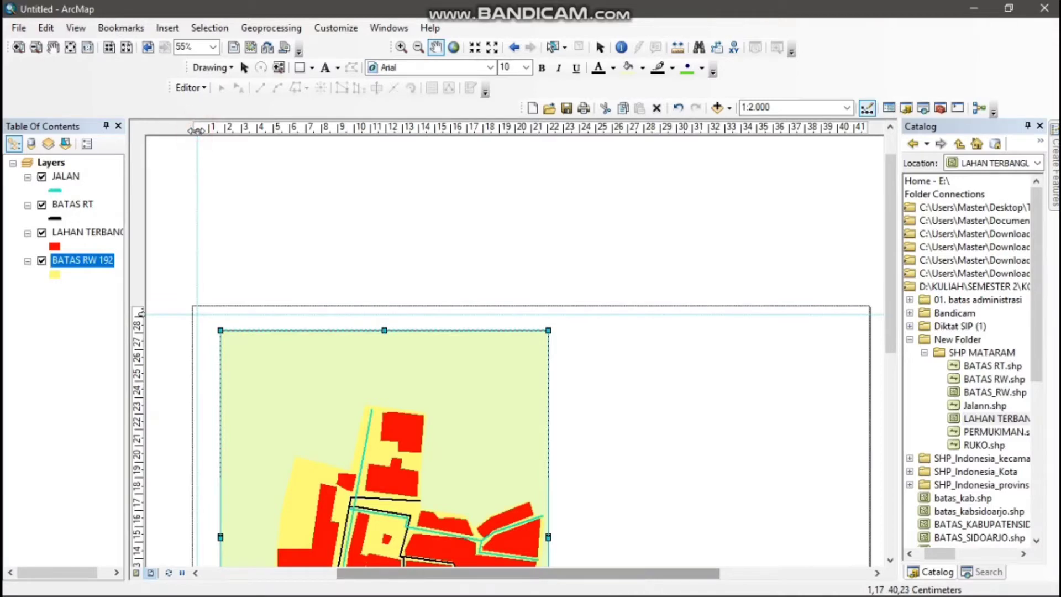
pyautogui.moveTo(197, 130); pyautogui.dragTo(204, 130)
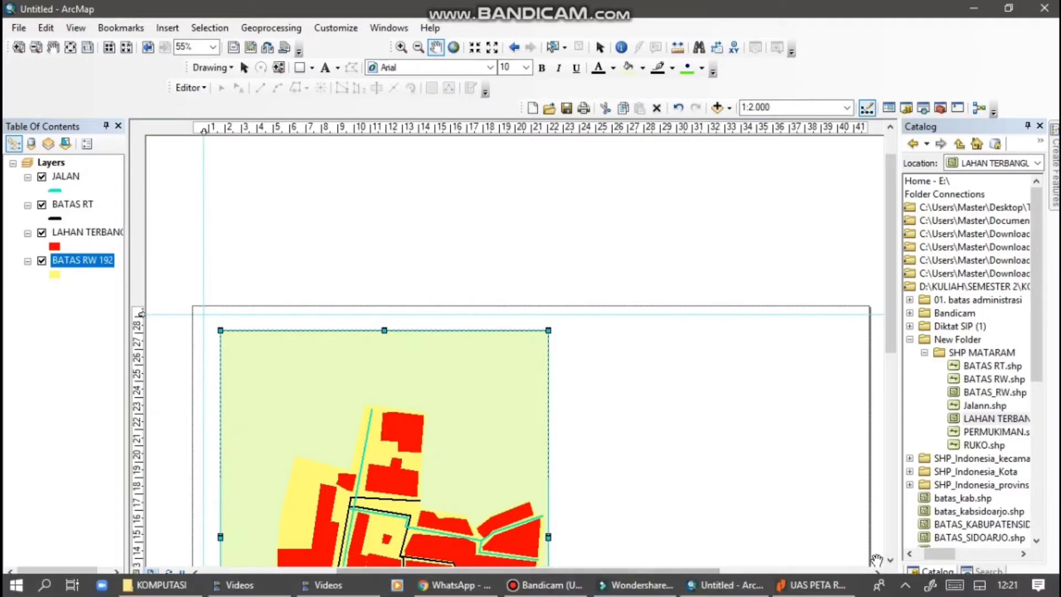
pyautogui.click(880, 571)
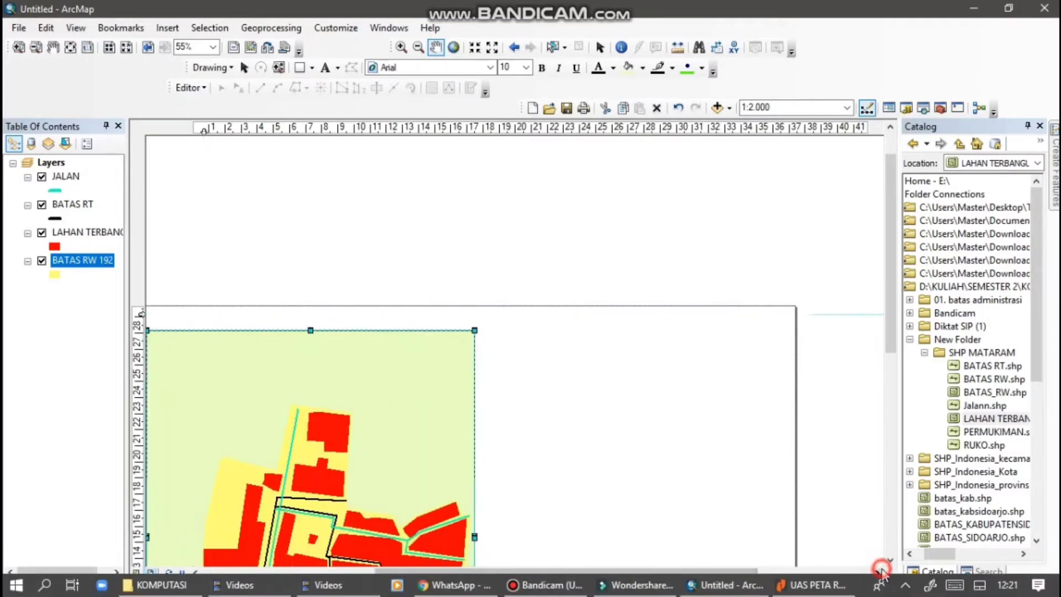
pyautogui.click(713, 129)
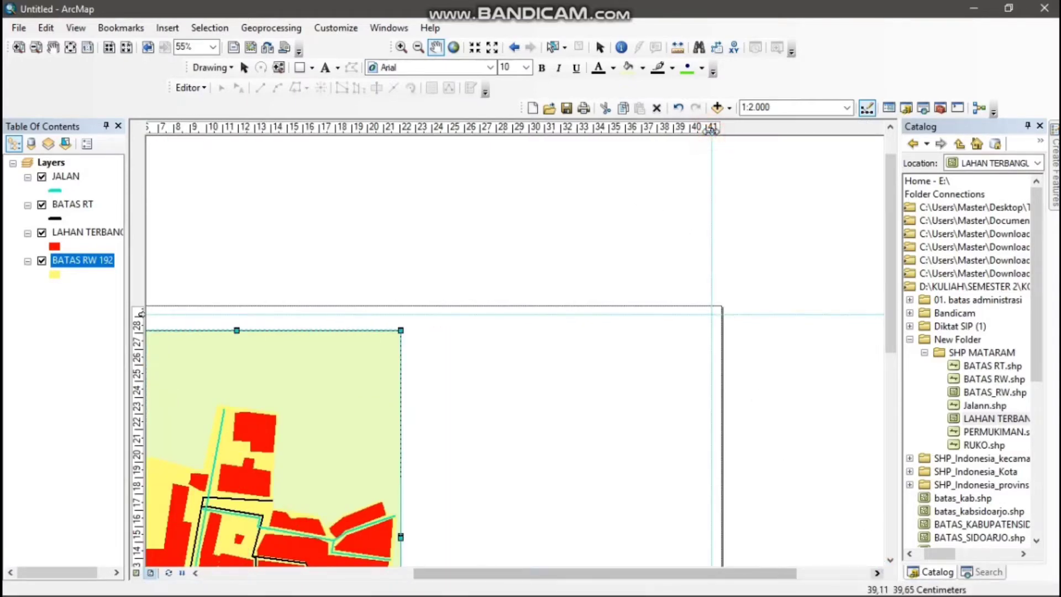
# Draw a rectangle about 40 by 29 cm along the guides to form the map's outer border
pyautogui.scroll(-1, 659, 303)
pyautogui.scroll(7, 660, 303)
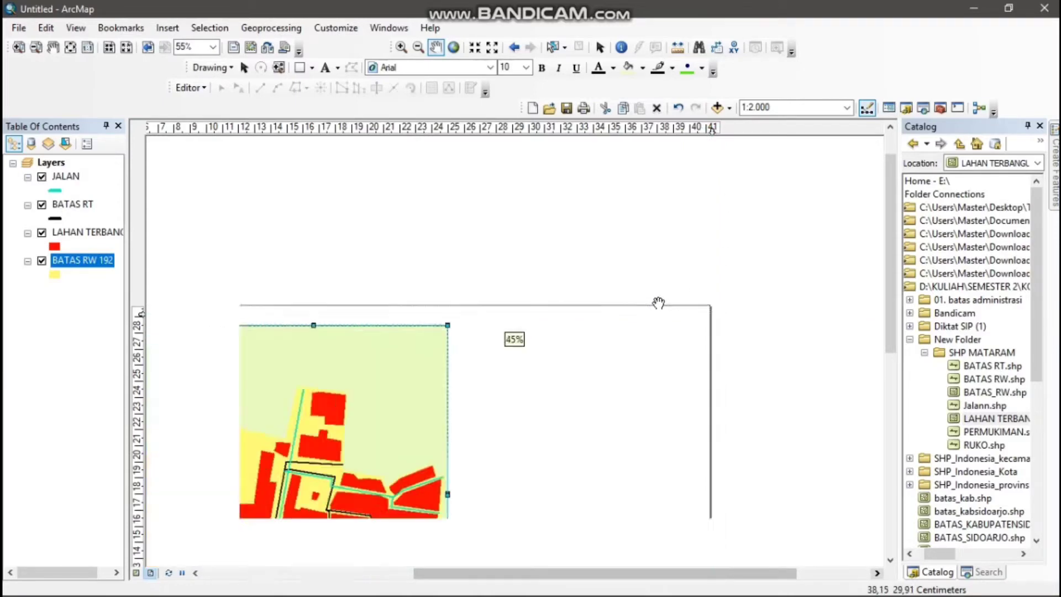
pyautogui.scroll(-3, 824, 433)
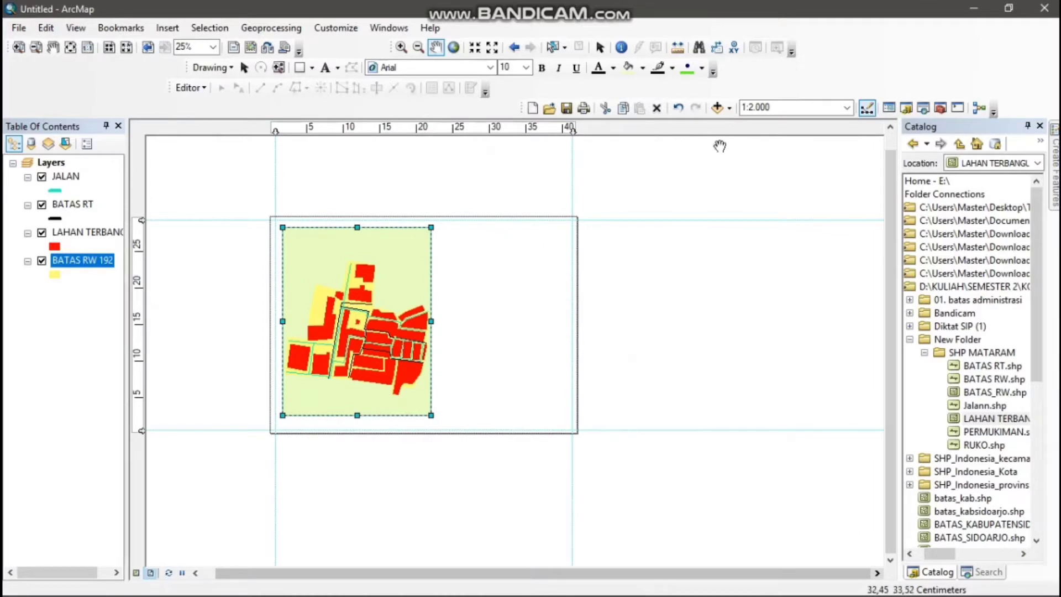
pyautogui.click(889, 128)
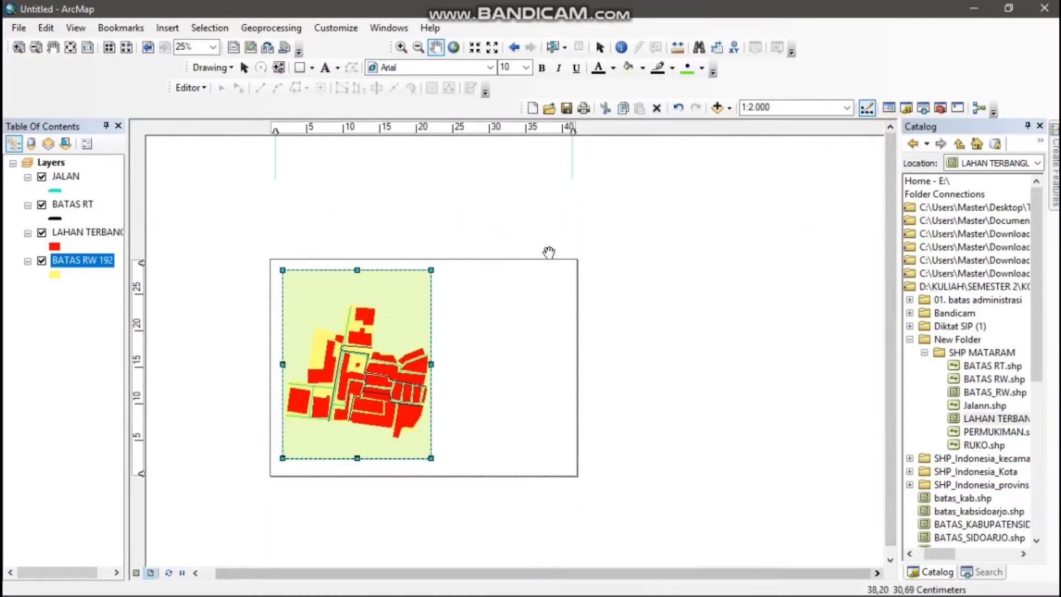
pyautogui.scroll(-1, 547, 255)
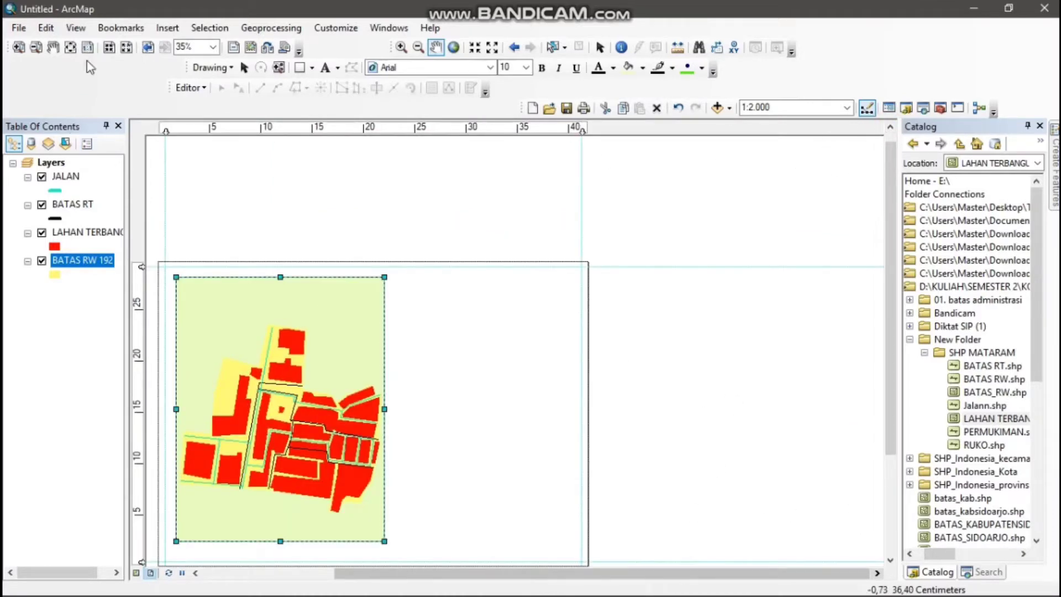
pyautogui.click(313, 67)
pyautogui.click(329, 87)
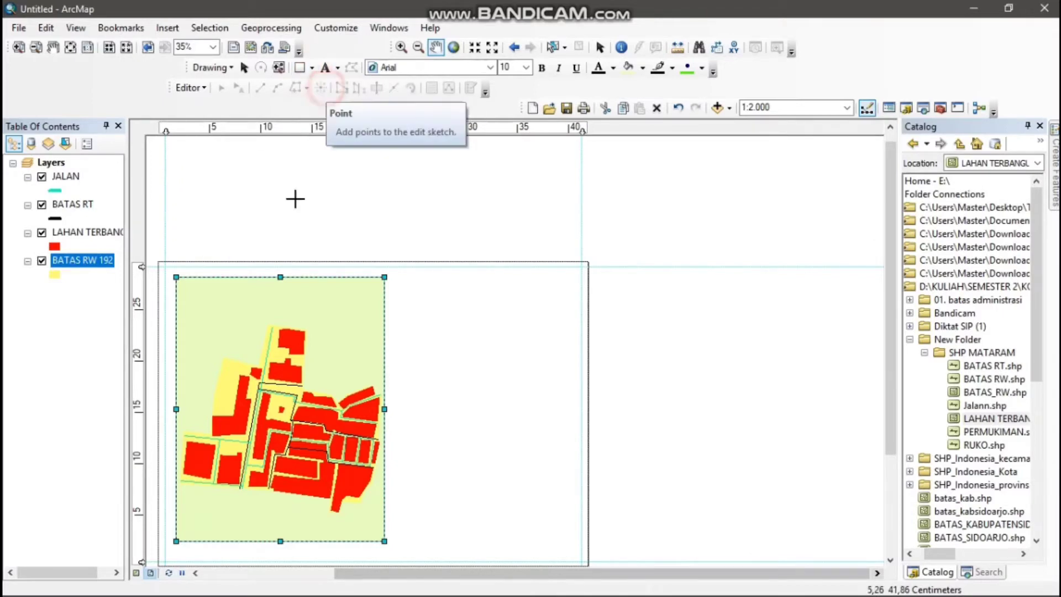
pyautogui.moveTo(163, 267); pyautogui.dragTo(576, 560)
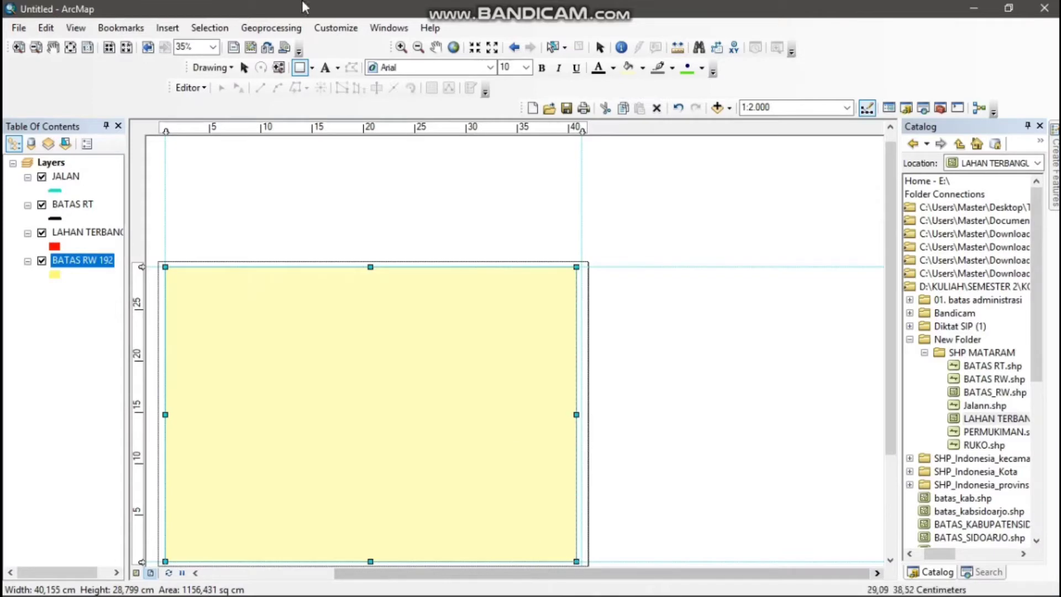
# Widen the border rectangle so its right side meets the vertical guide
pyautogui.click(889, 559)
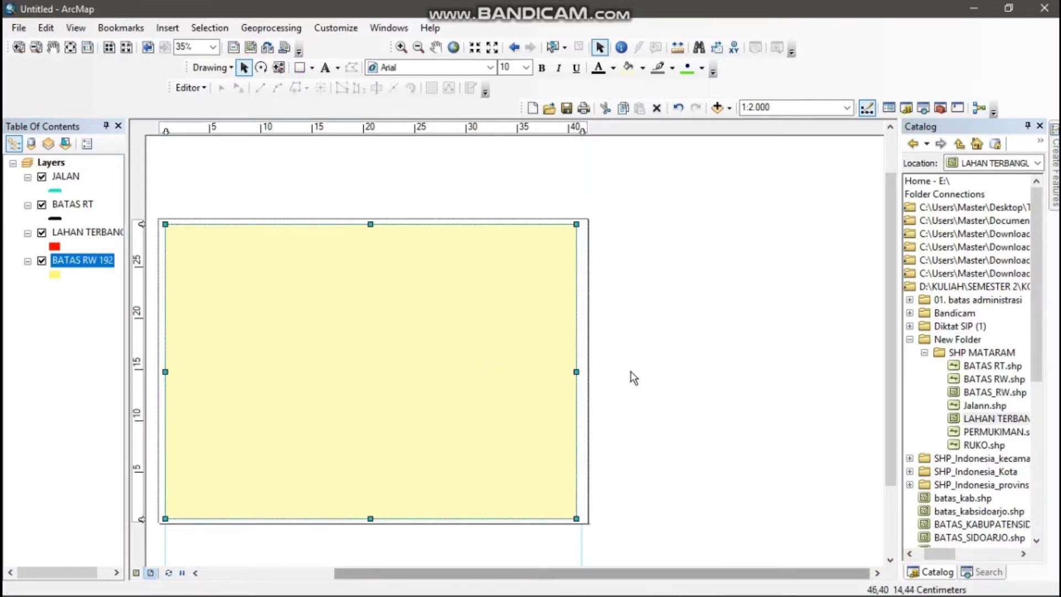
pyautogui.scroll(-2, 628, 375)
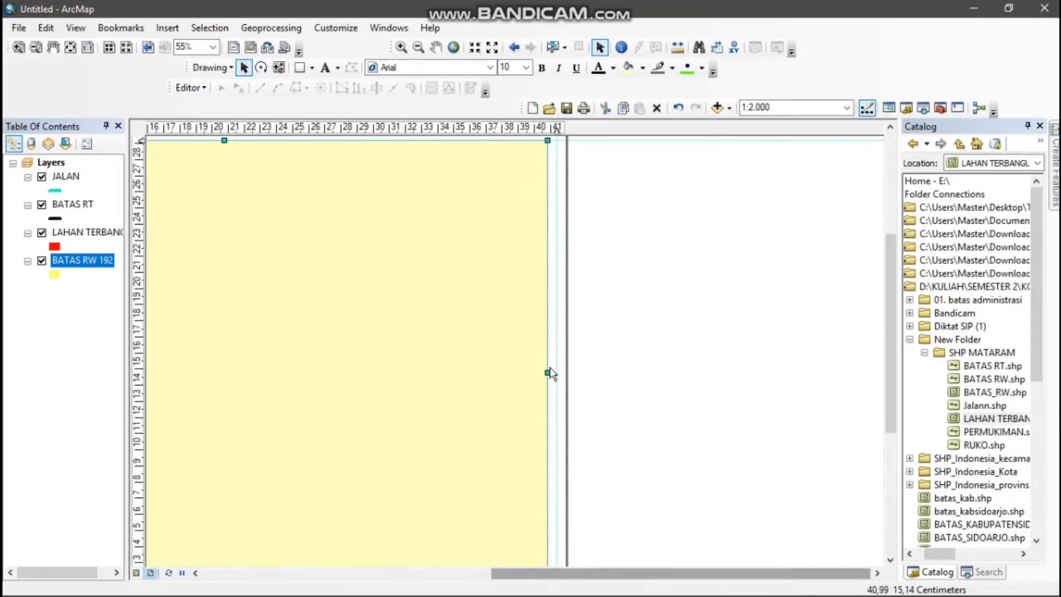
pyautogui.moveTo(548, 370); pyautogui.dragTo(557, 372)
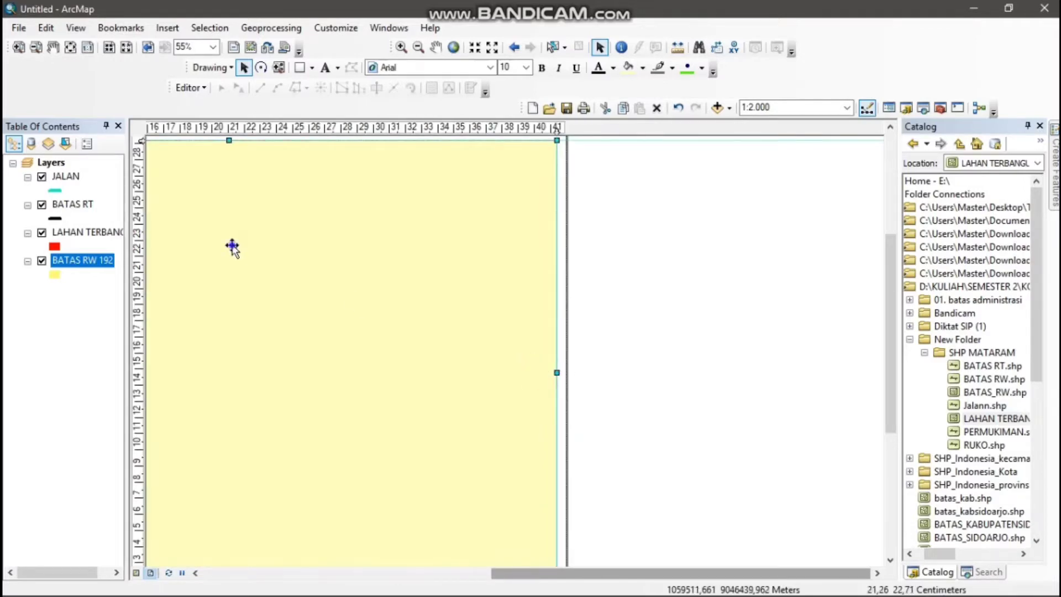
# Remove the border rectangle's fill color so that only its outline remains
pyautogui.rightClick(232, 246)
pyautogui.click(313, 510)
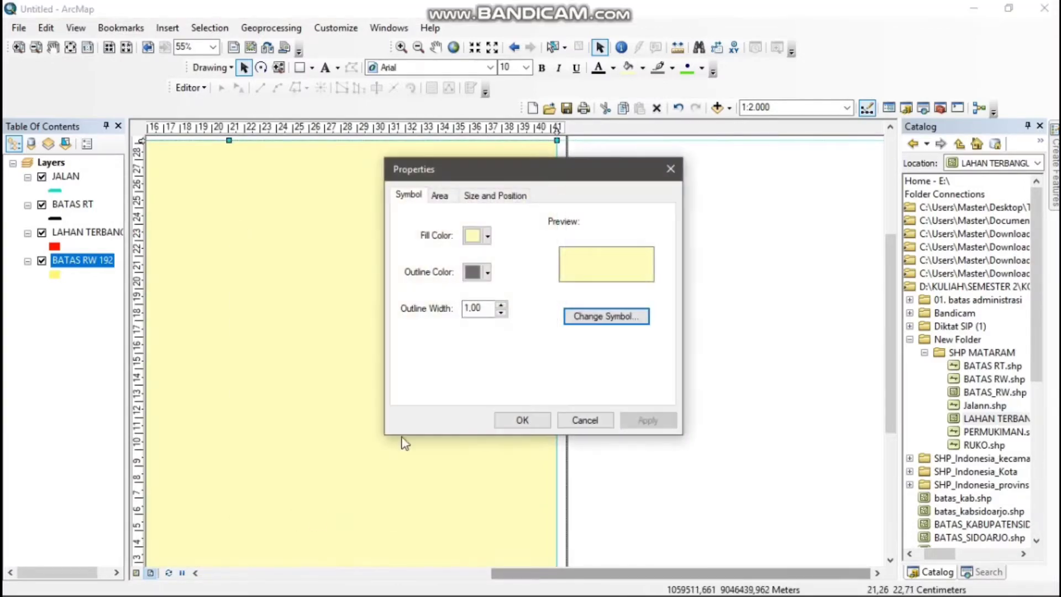
pyautogui.click(488, 236)
pyautogui.click(467, 253)
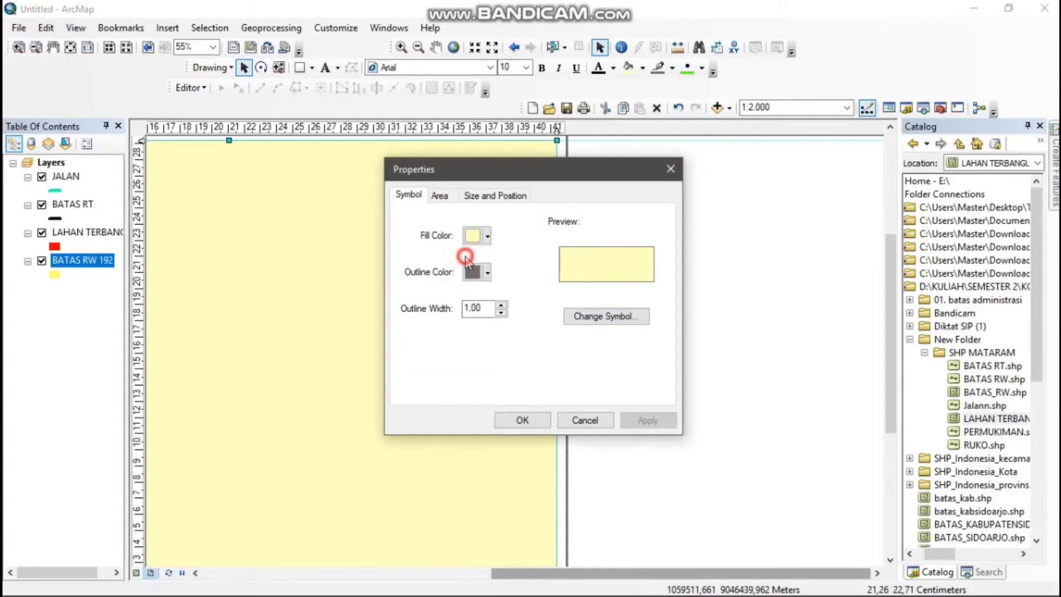
pyautogui.click(522, 421)
# Start a new reference grid for the map's data frame as a graticule that divides it by meridians and parallels
pyautogui.scroll(2, 698, 368)
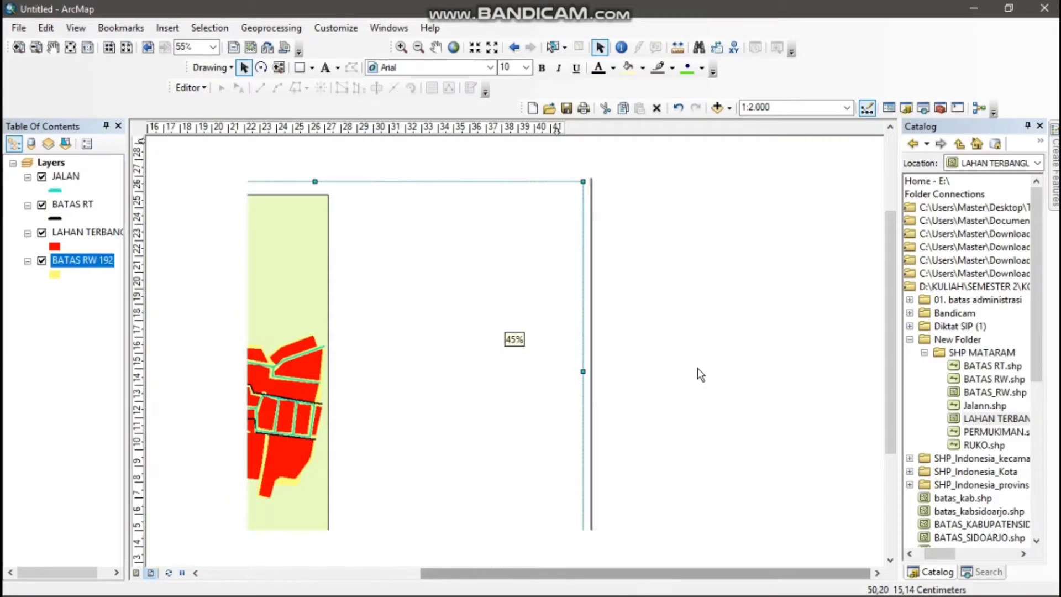
pyautogui.scroll(1, 571, 360)
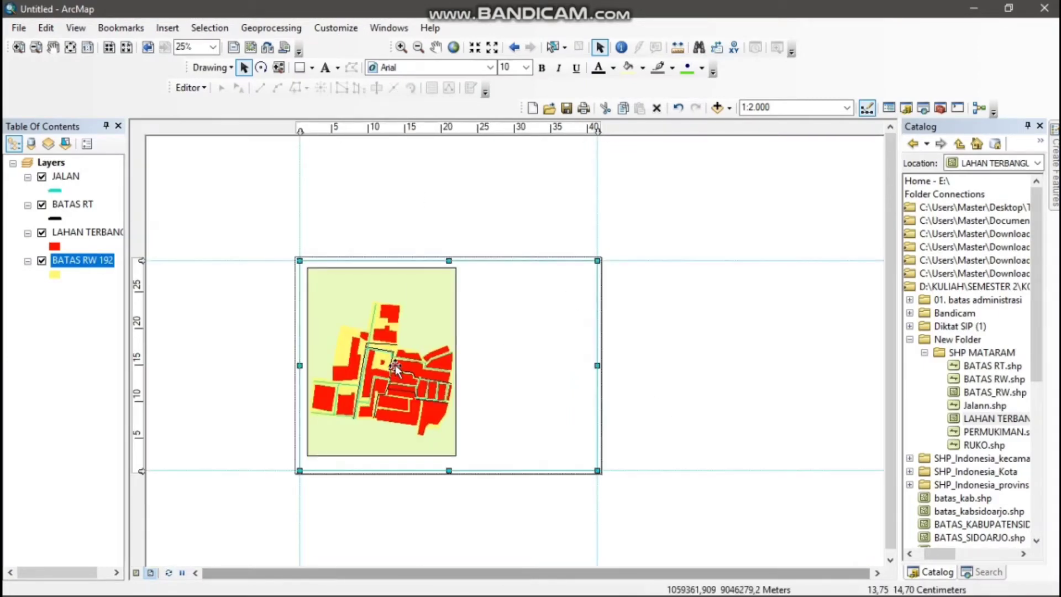
pyautogui.scroll(-1, 395, 365)
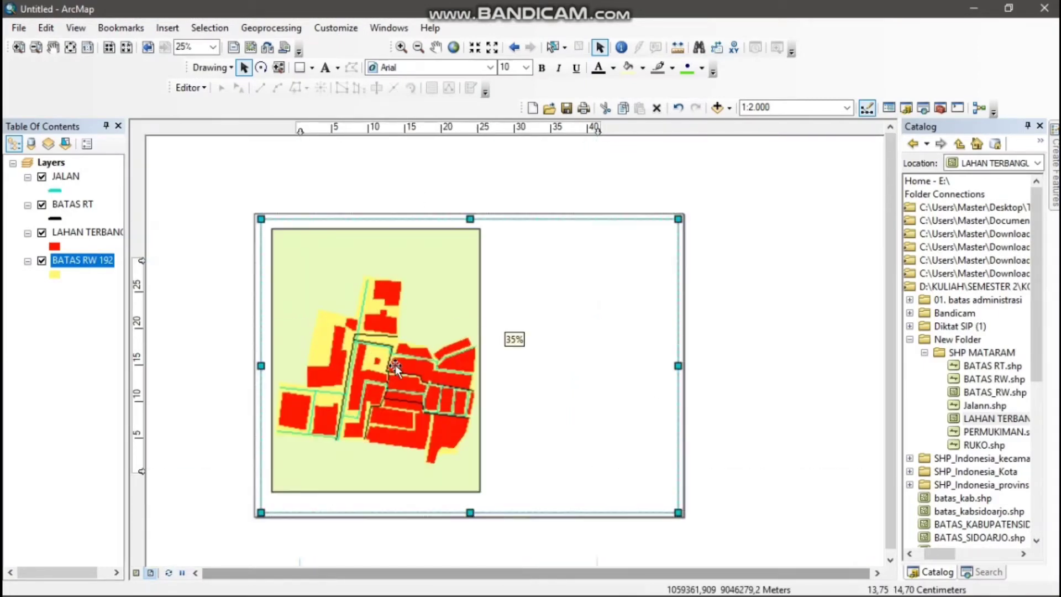
pyautogui.click(409, 276)
pyautogui.rightClick(410, 276)
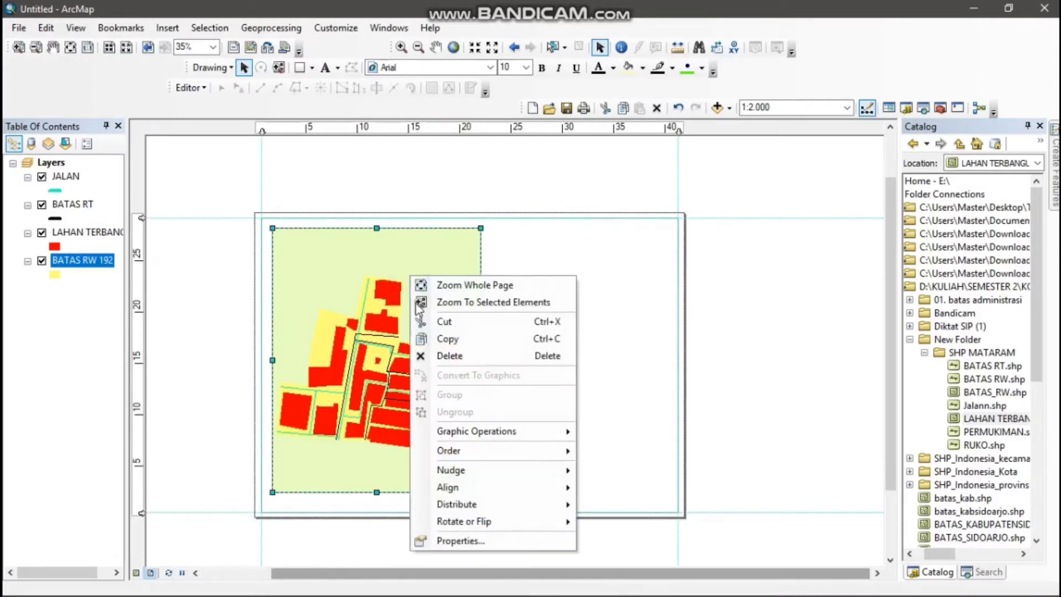
pyautogui.click(482, 539)
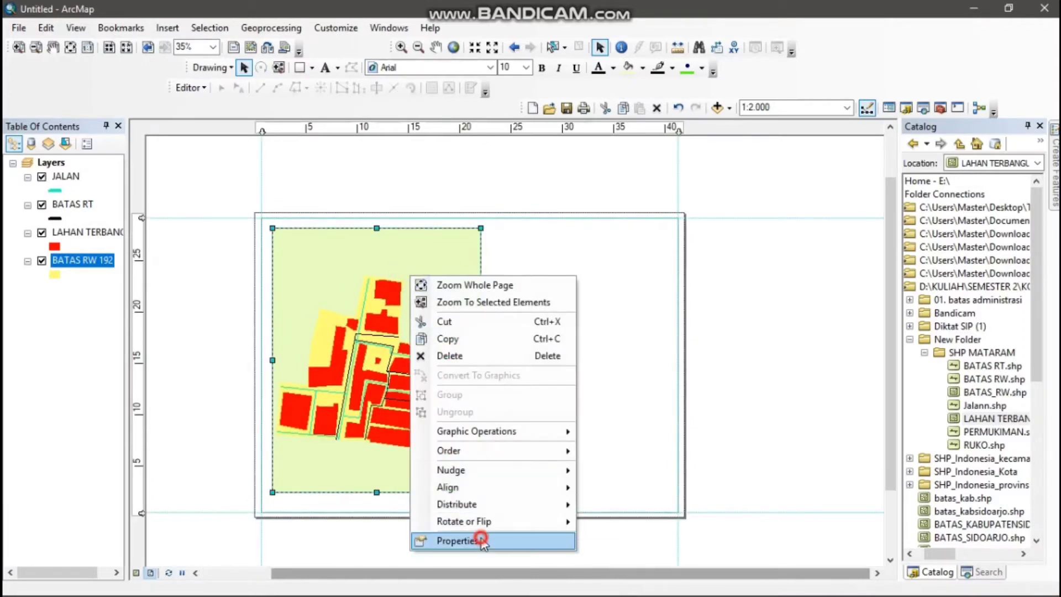
pyautogui.click(679, 94)
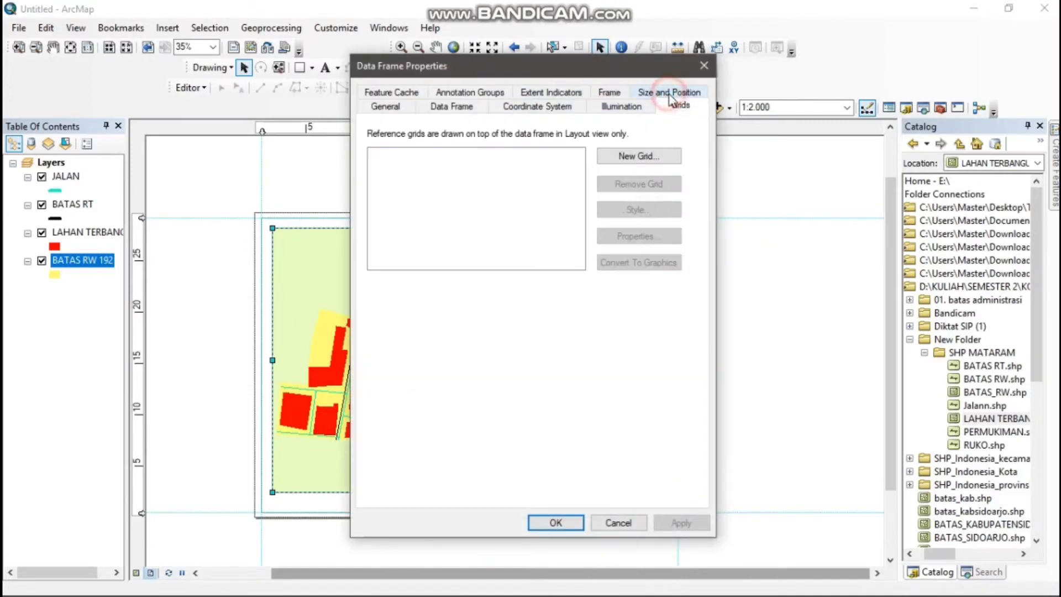
pyautogui.click(631, 157)
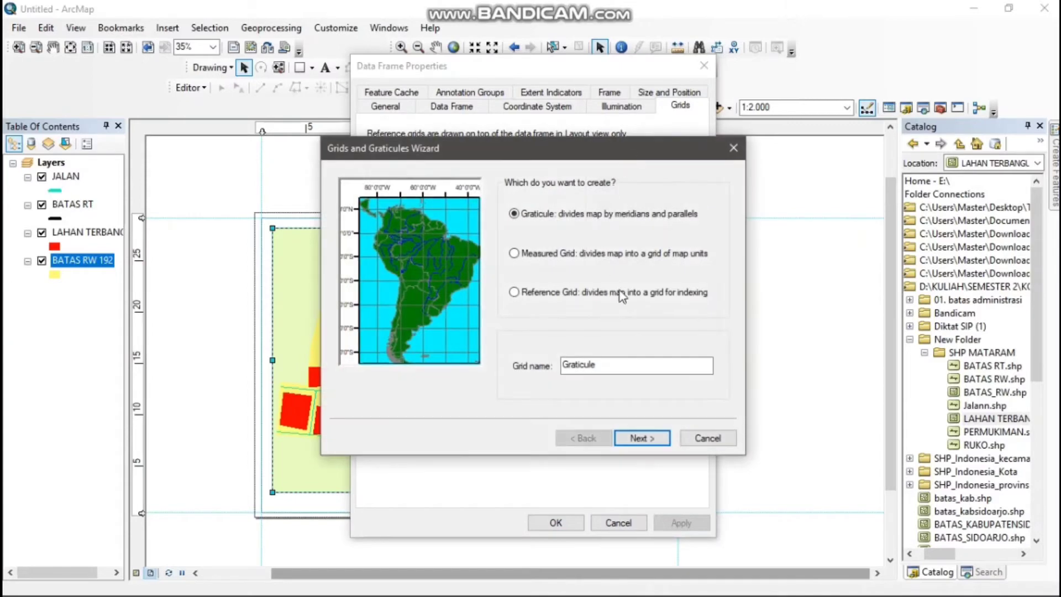
pyautogui.click(648, 439)
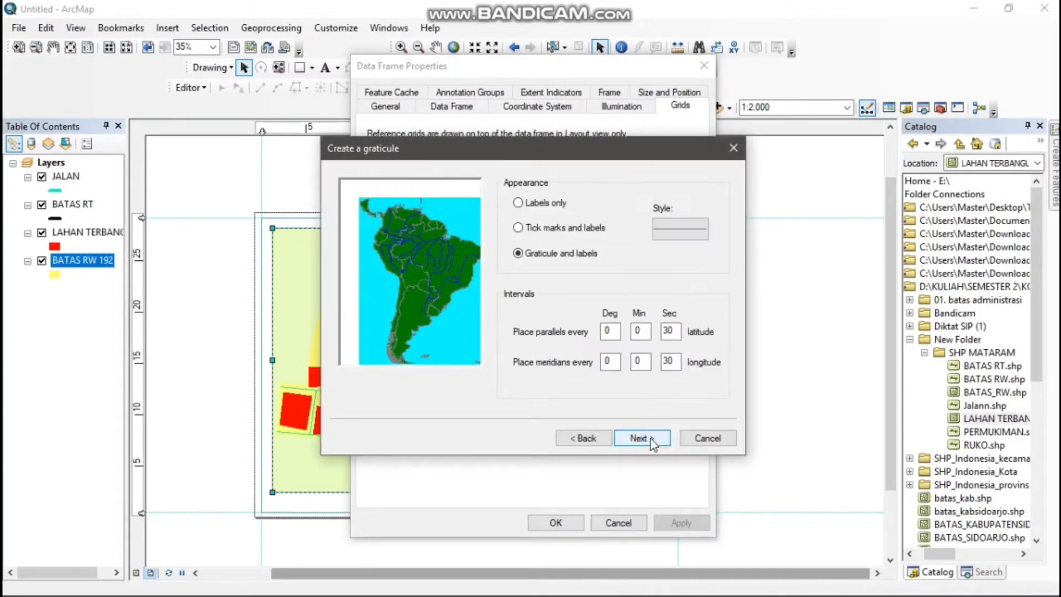
# Place the graticule's parallels and meridians every 5 seconds, keep the default border options, and add the finished grid to the data frame
pyautogui.click(667, 330)
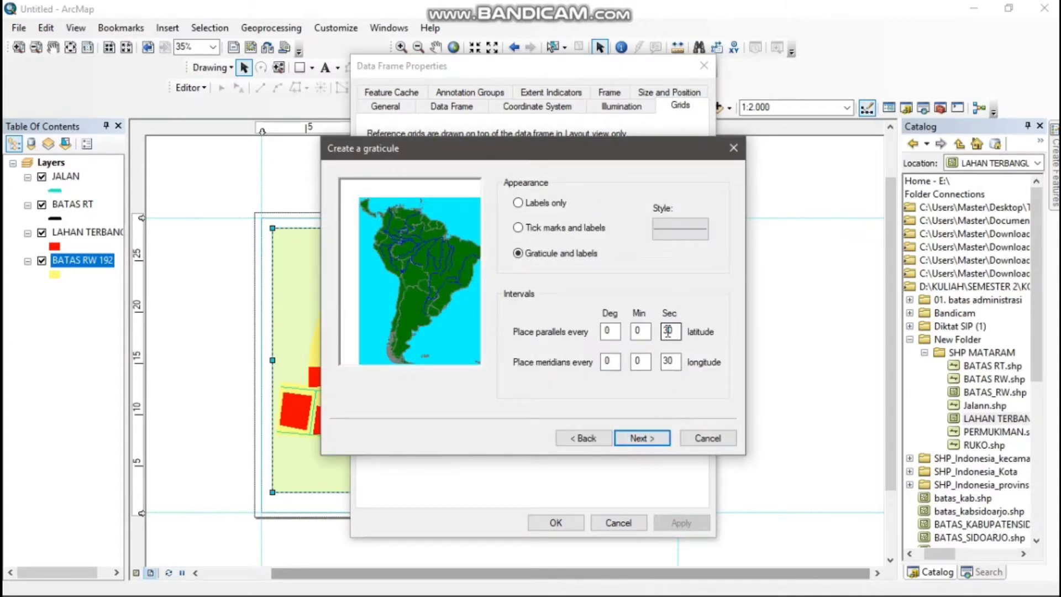
pyautogui.doubleClick(670, 330)
pyautogui.doubleClick(670, 361)
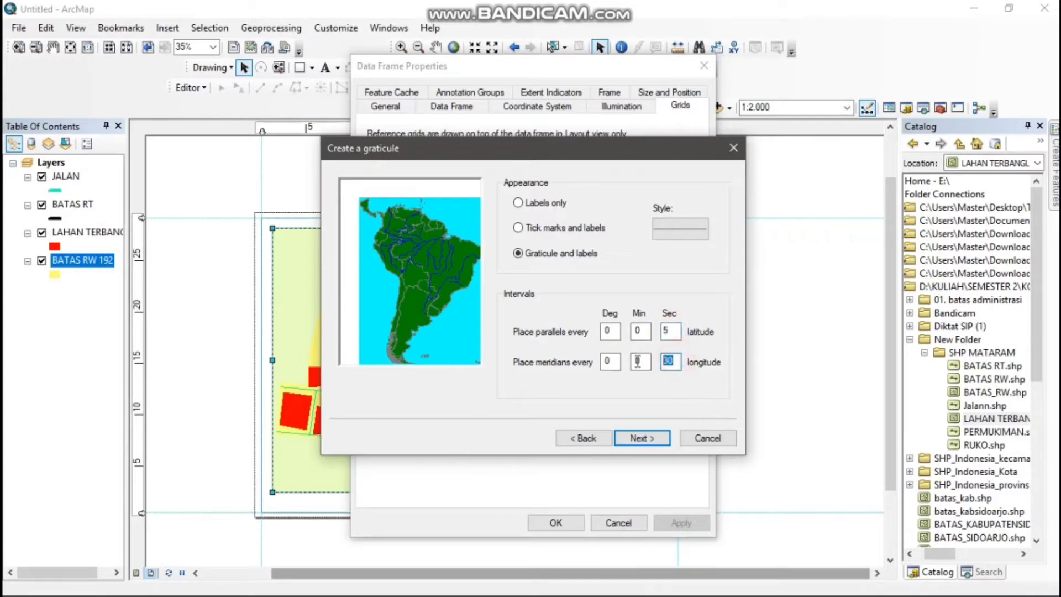
pyautogui.write('5')
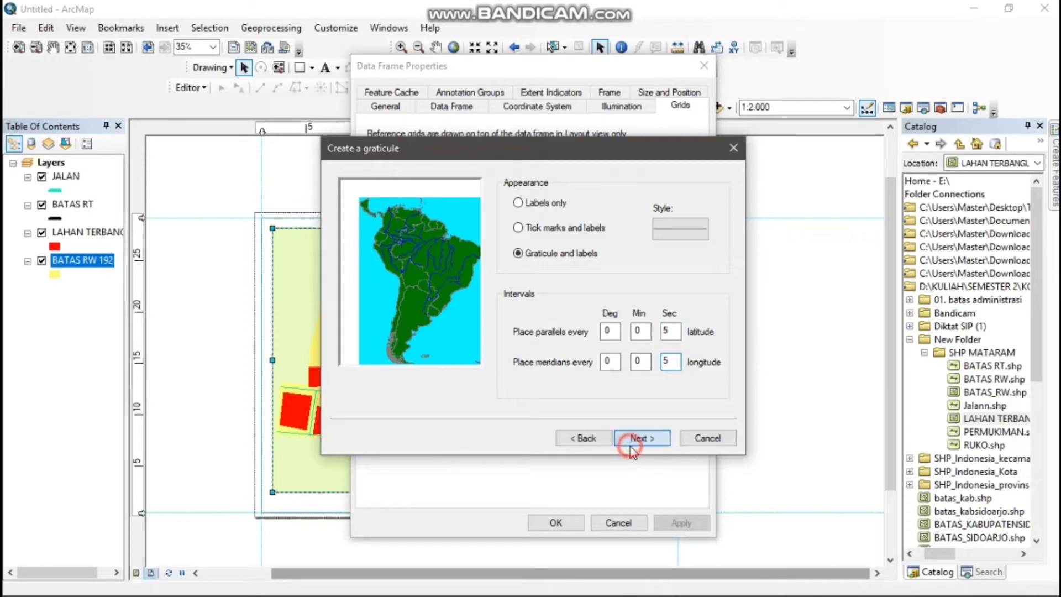
pyautogui.click(635, 439)
pyautogui.click(643, 439)
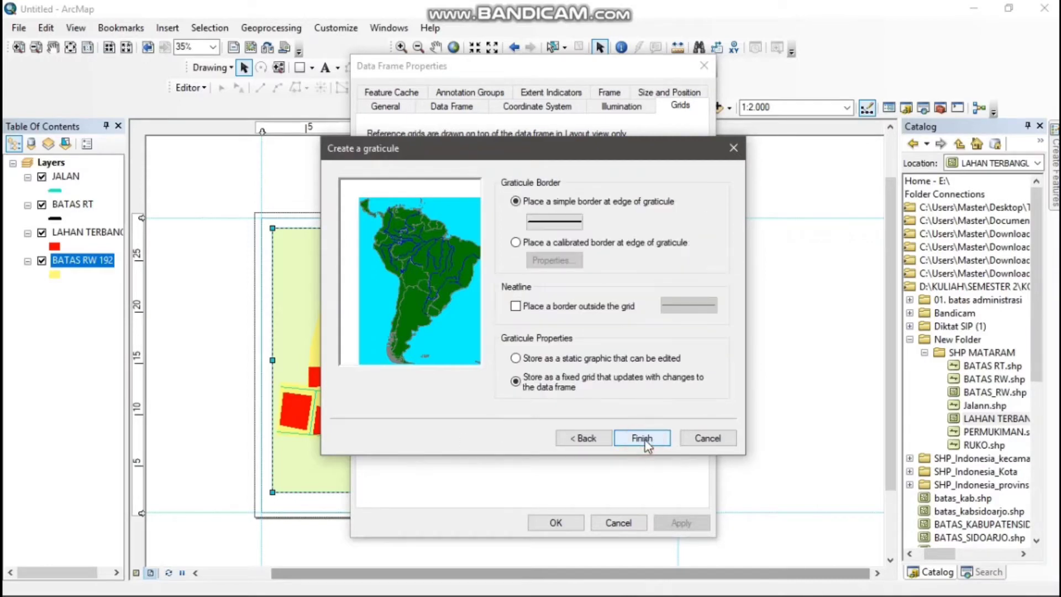
pyautogui.click(645, 440)
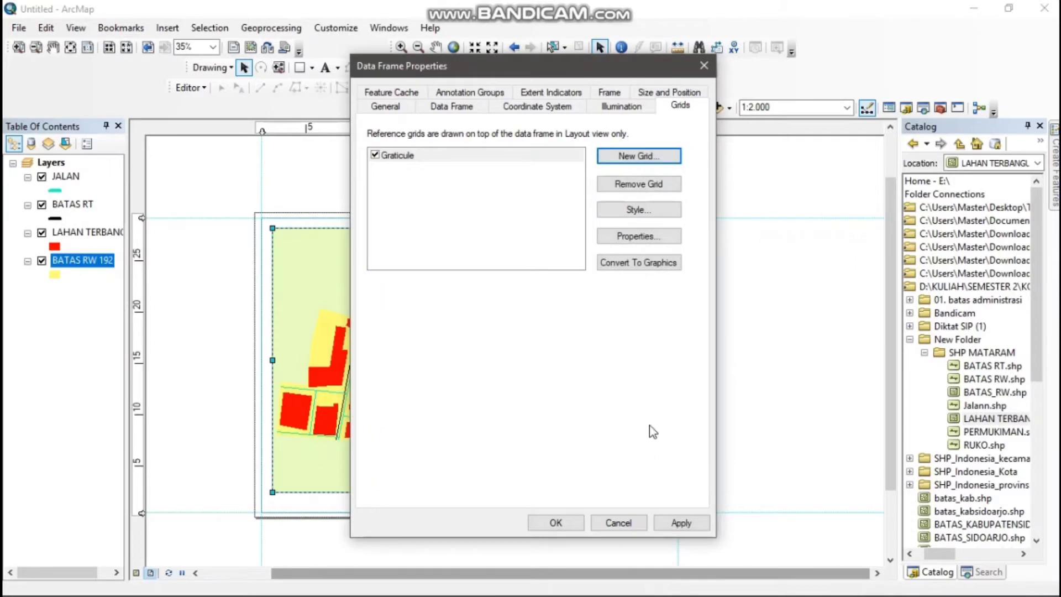
pyautogui.click(564, 525)
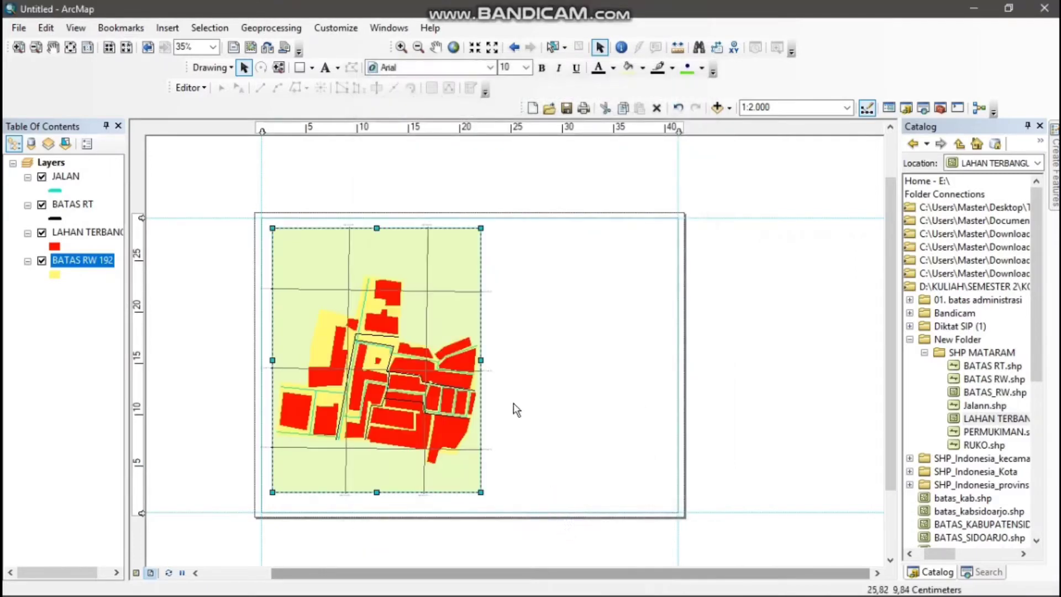
# Select the Graticule style for the data frame's existing reference grid
pyautogui.scroll(1, 512, 406)
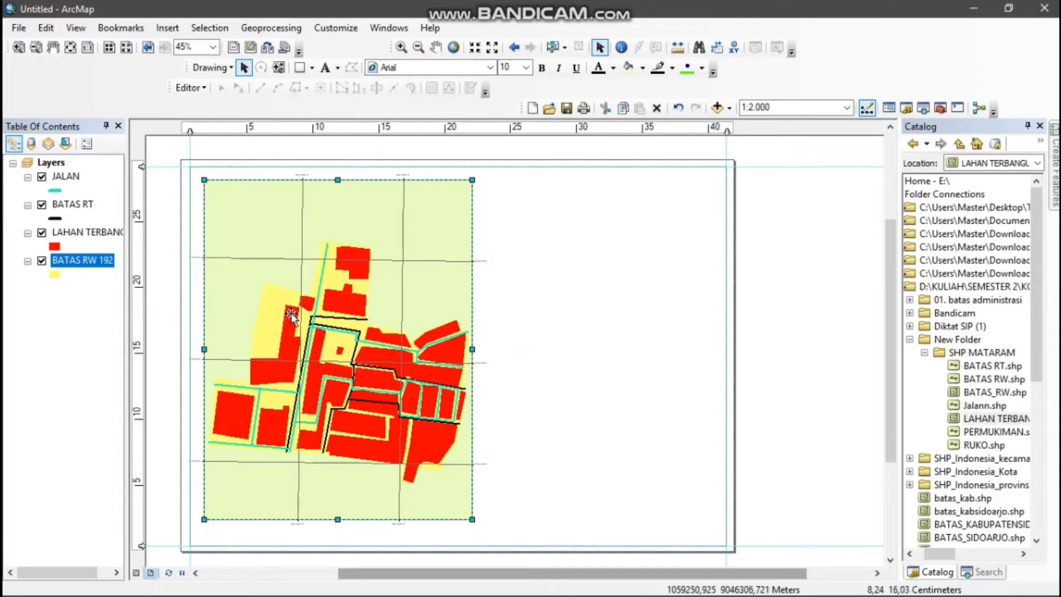
pyautogui.scroll(2, 293, 307)
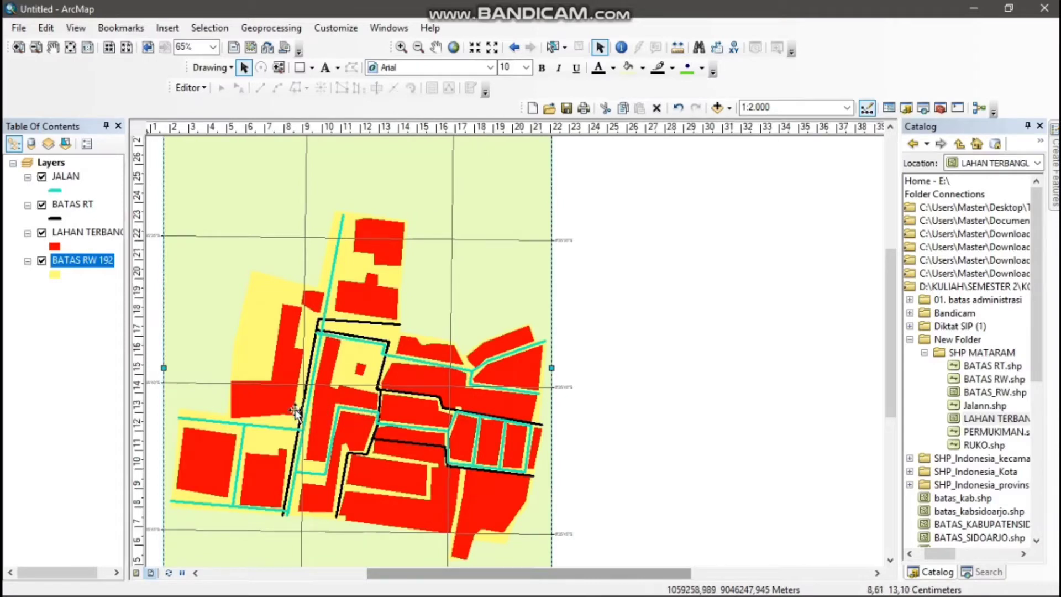
pyautogui.scroll(2, 294, 412)
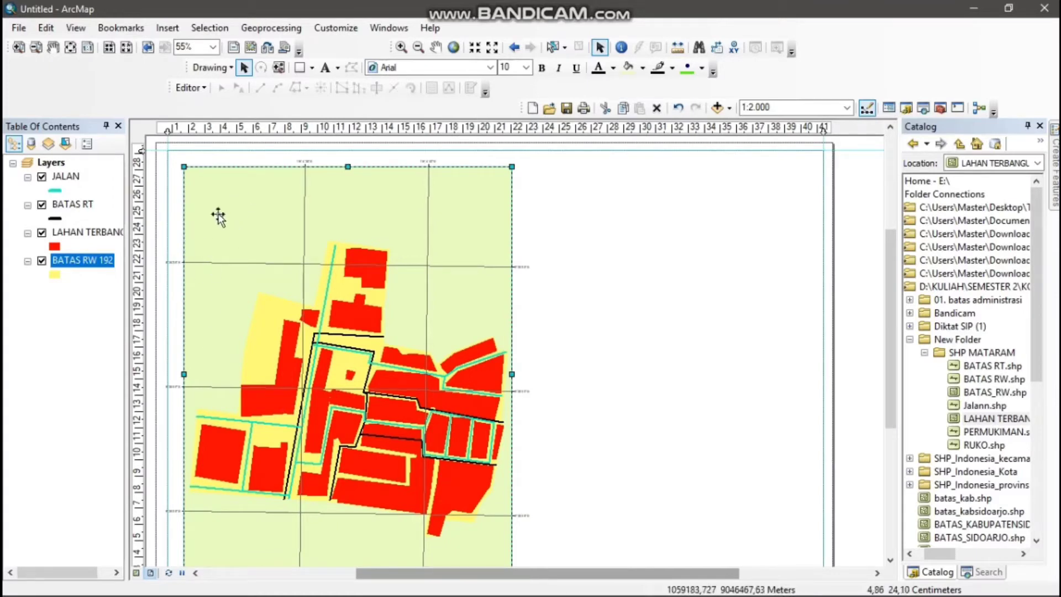
pyautogui.scroll(-1, 414, 264)
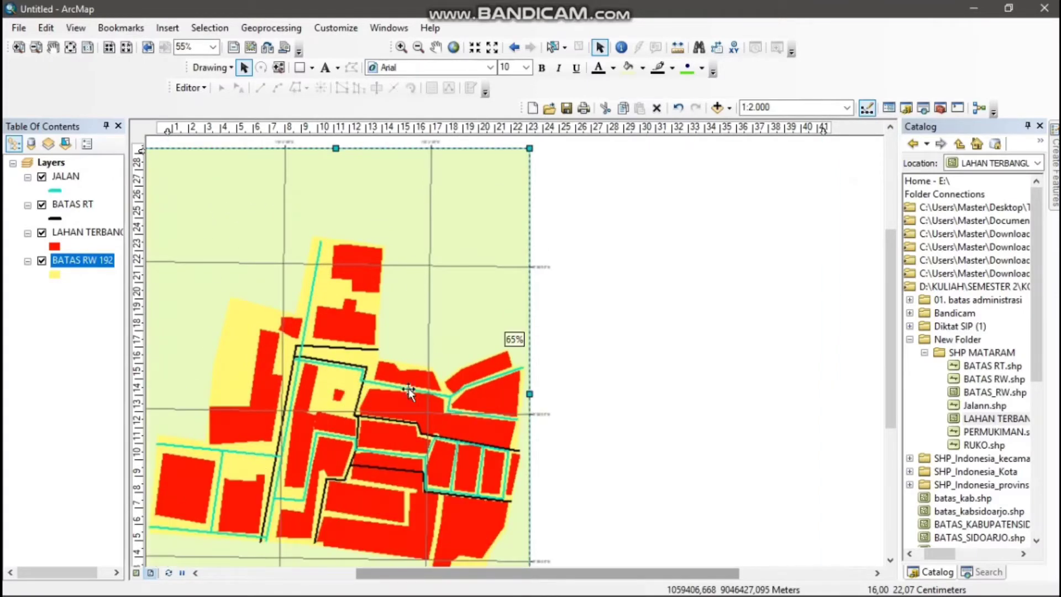
pyautogui.scroll(-4, 546, 420)
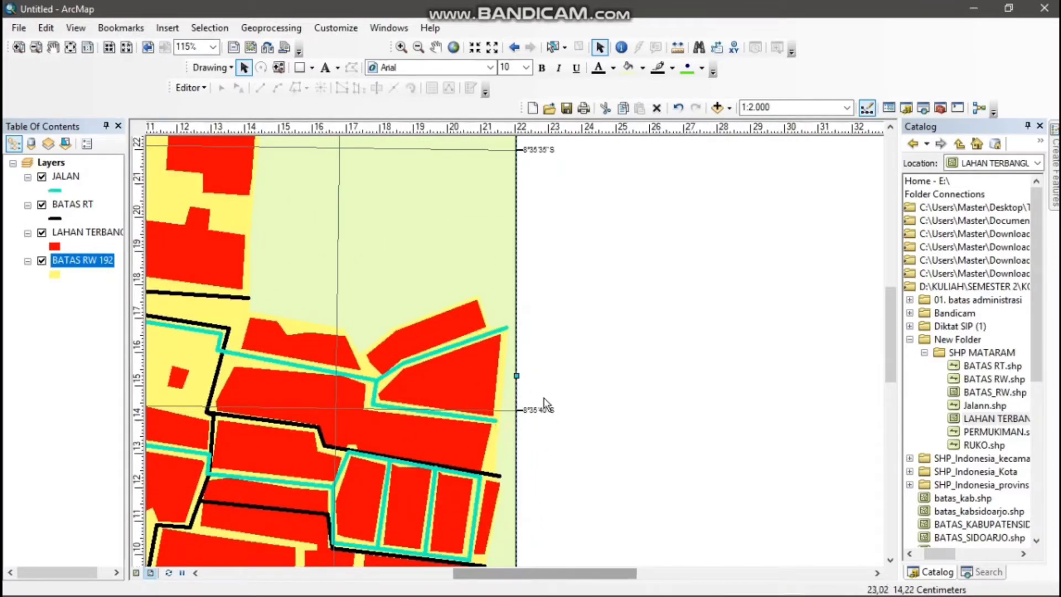
pyautogui.scroll(2, 525, 416)
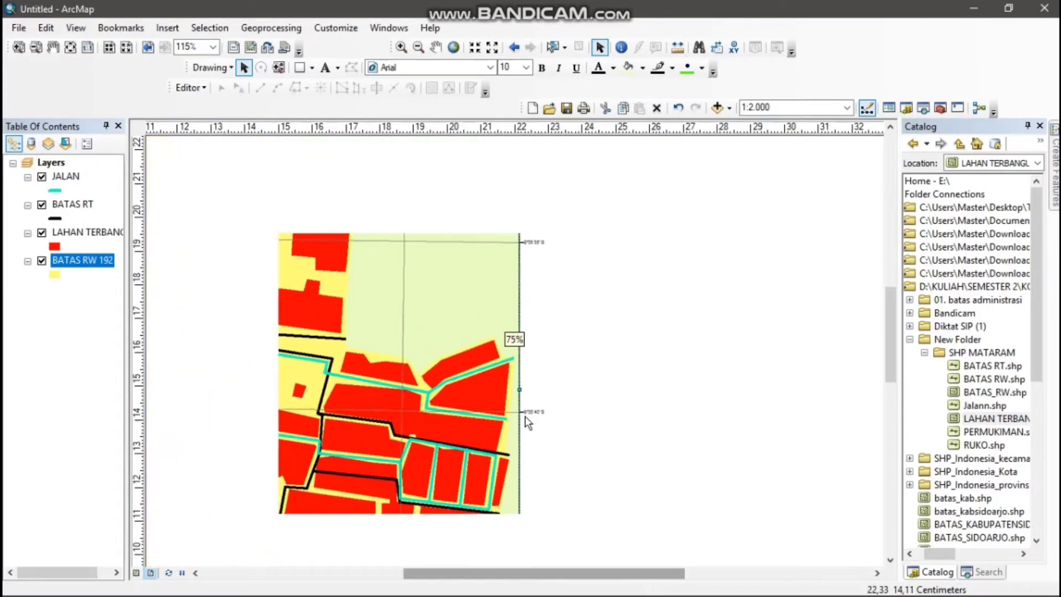
pyautogui.click(523, 409)
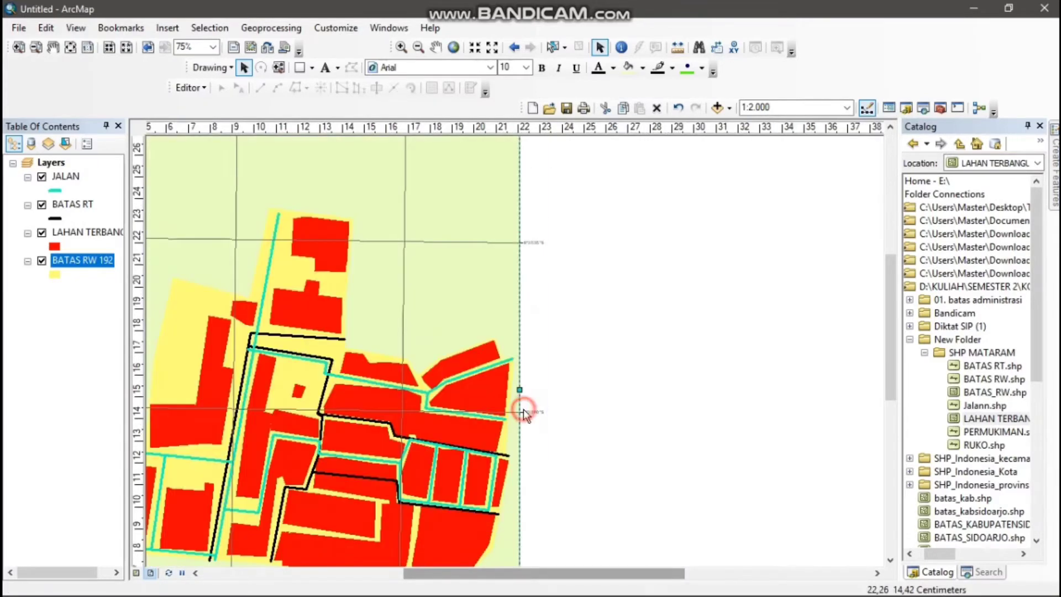
pyautogui.click(527, 411)
pyautogui.rightClick(527, 411)
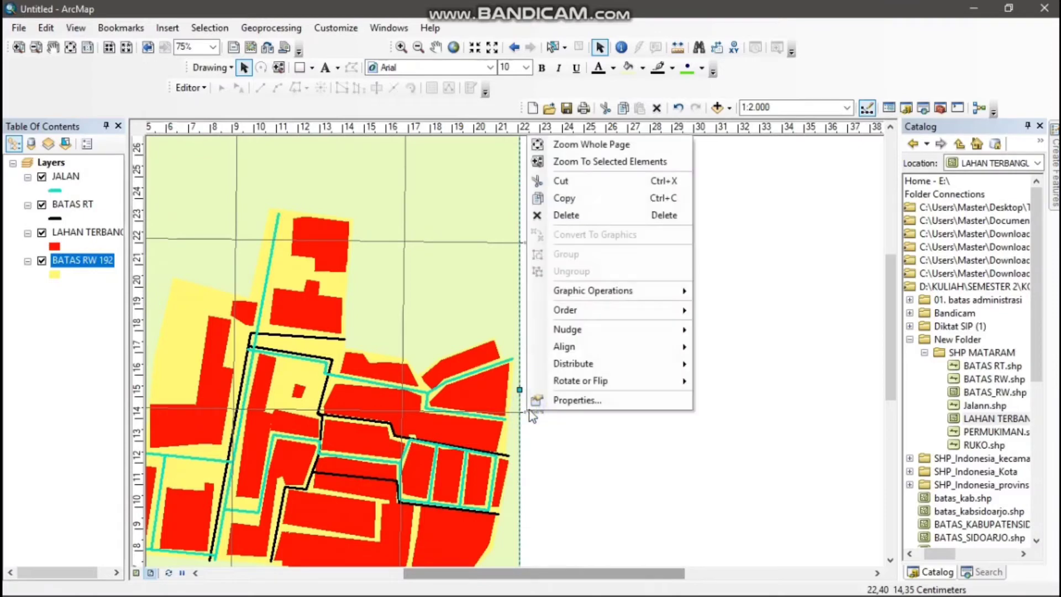
pyautogui.click(538, 406)
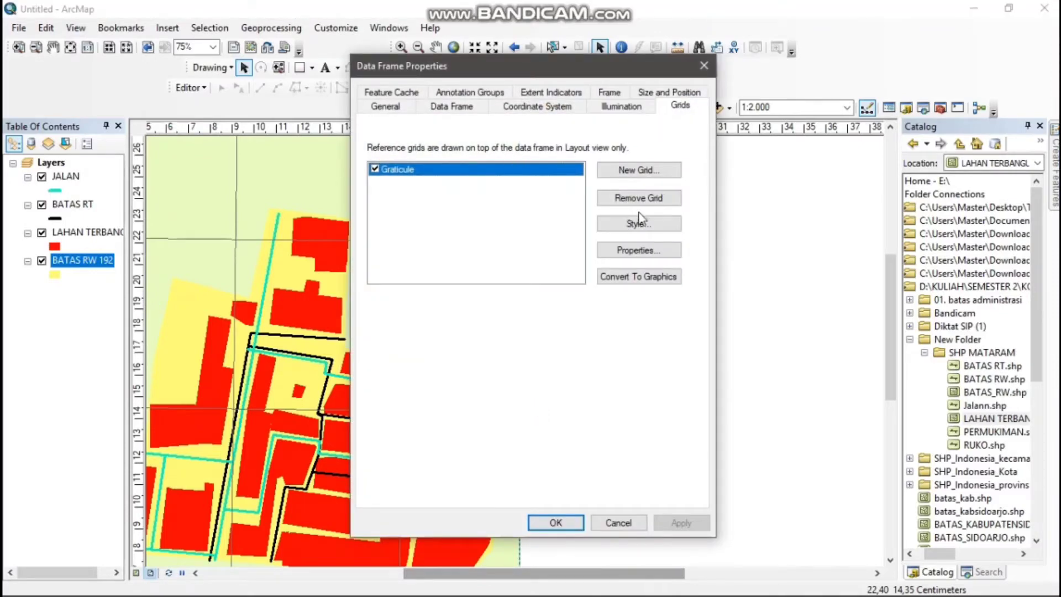
pyautogui.click(650, 233)
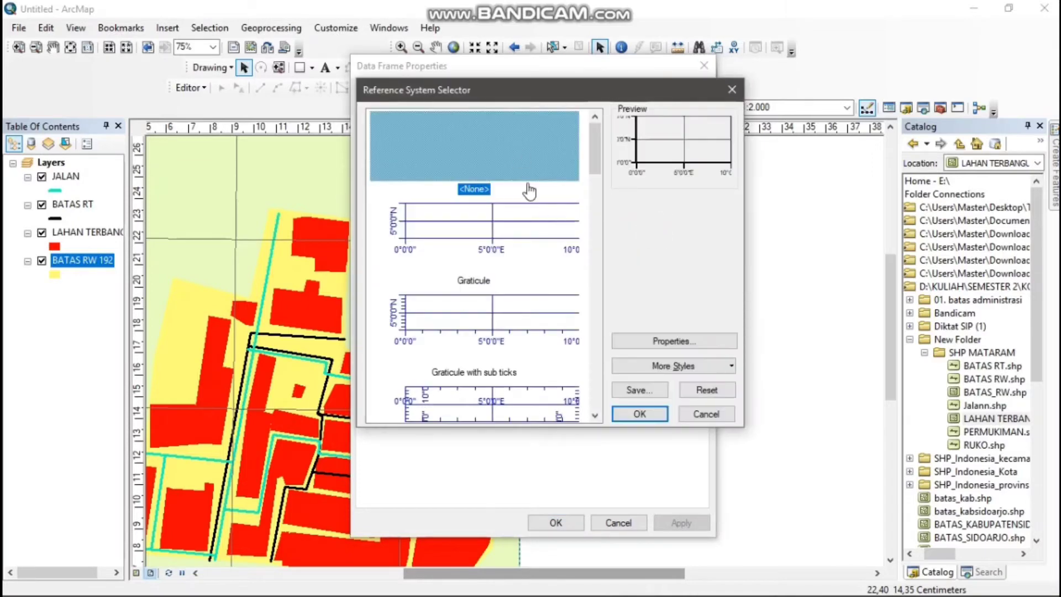
pyautogui.click(407, 234)
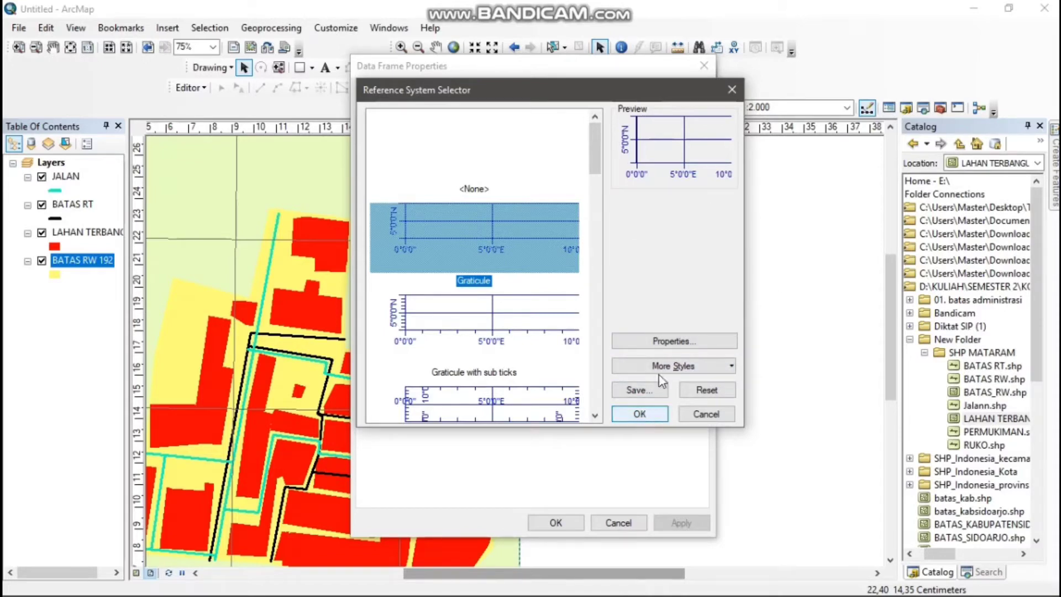
# Change the color of the graticule's major division ticks to black
pyautogui.click(671, 341)
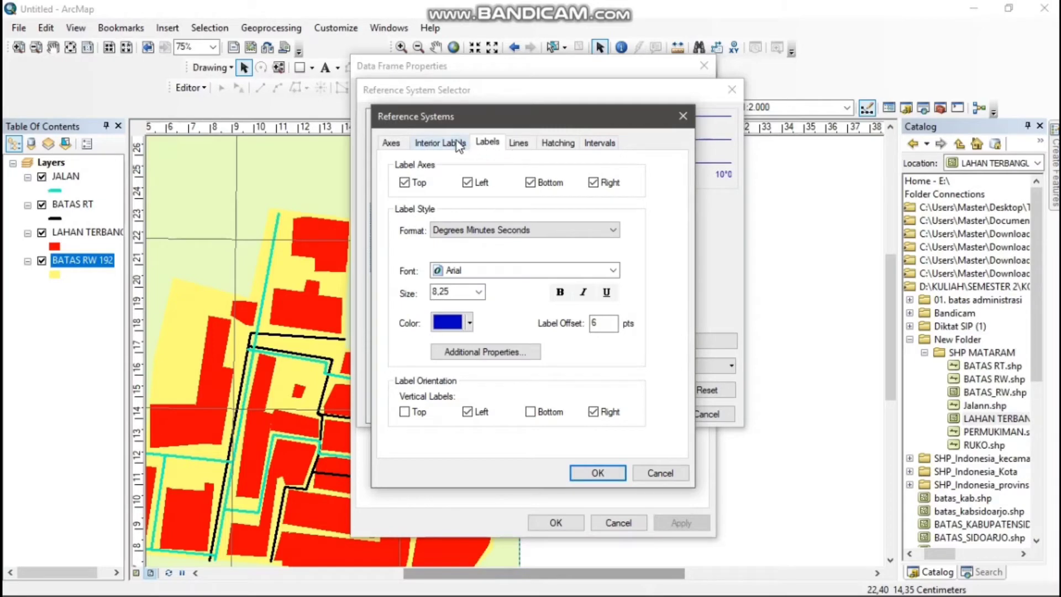
pyautogui.click(392, 144)
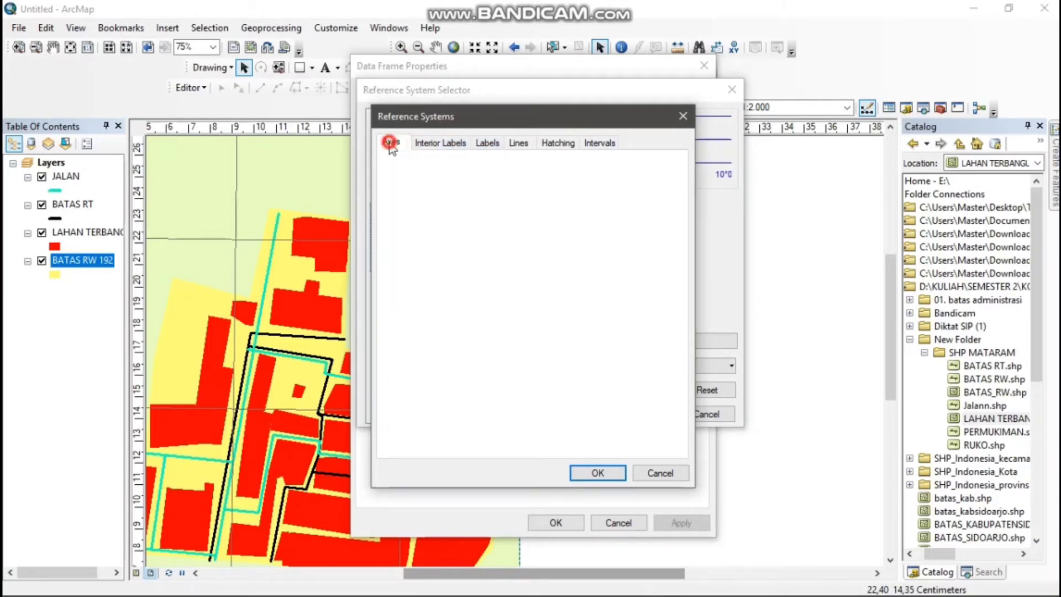
pyautogui.click(476, 205)
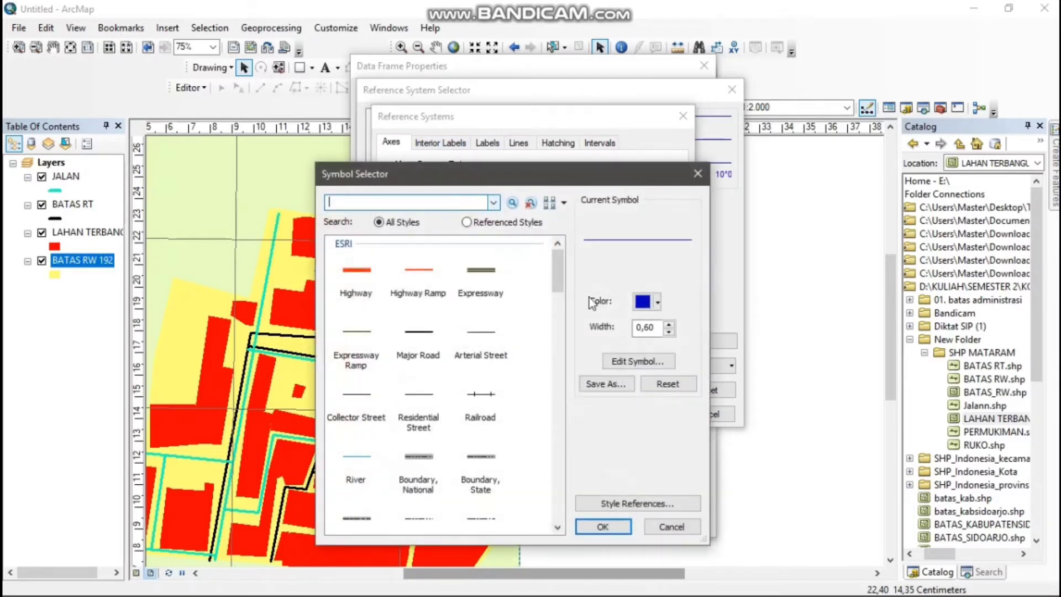
pyautogui.click(646, 301)
pyautogui.click(500, 468)
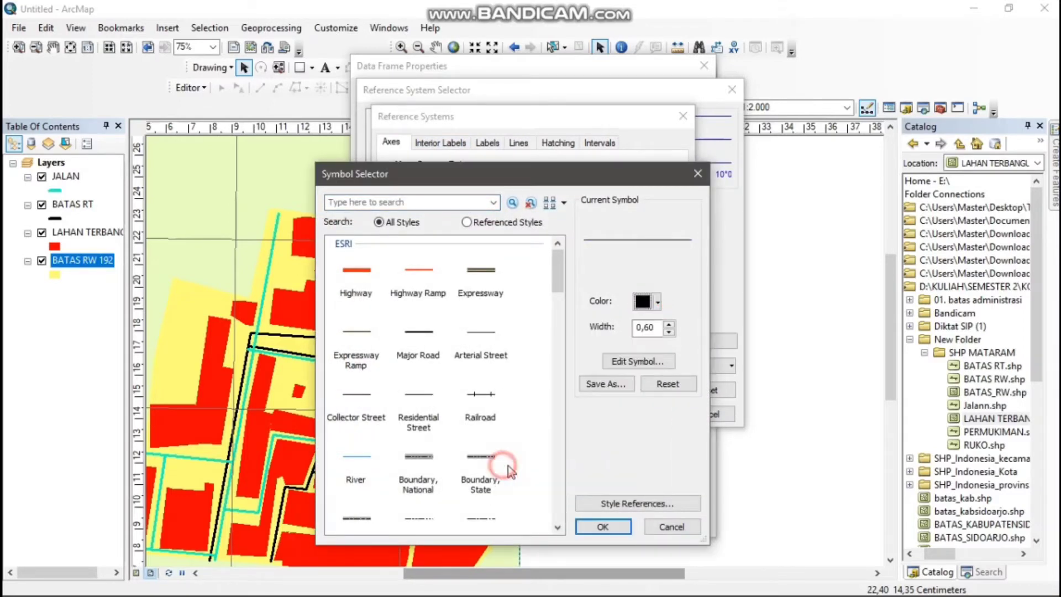
pyautogui.click(625, 527)
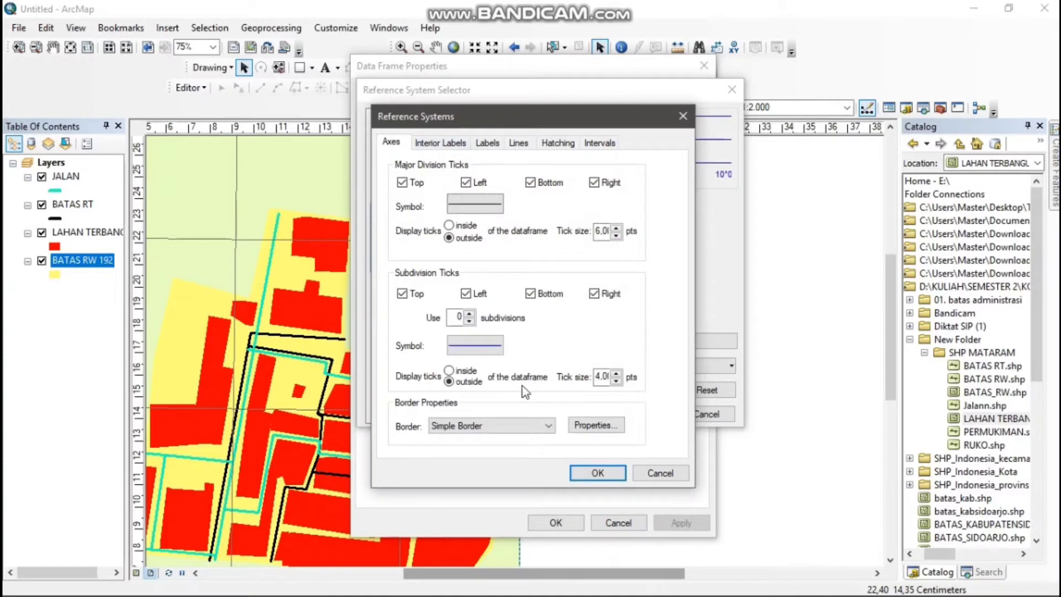
# Make the graticule's subdivision tick symbol black
pyautogui.click(489, 348)
pyautogui.click(643, 301)
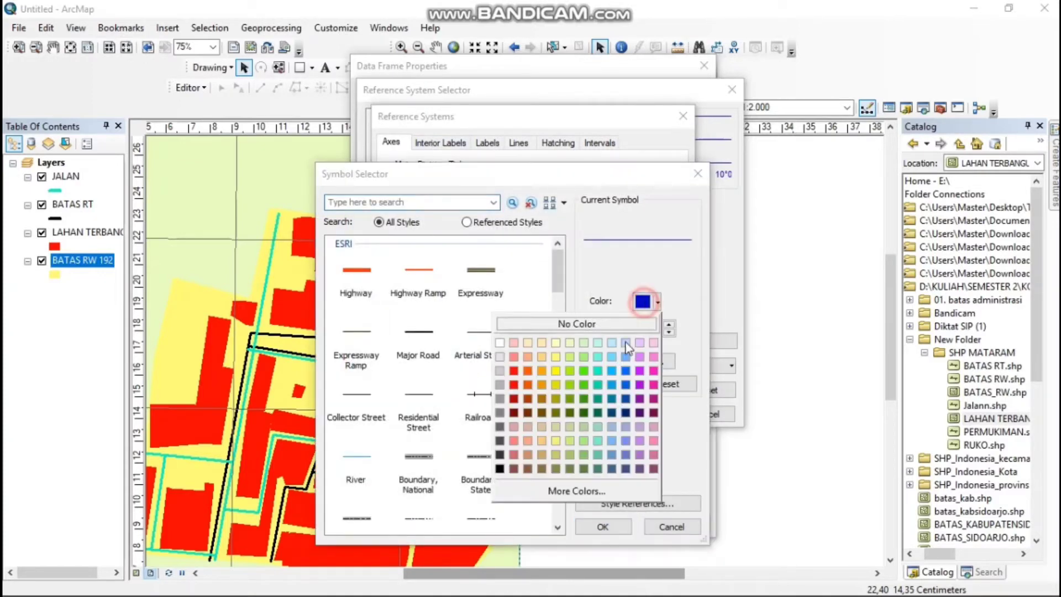
pyautogui.click(499, 468)
pyautogui.click(620, 525)
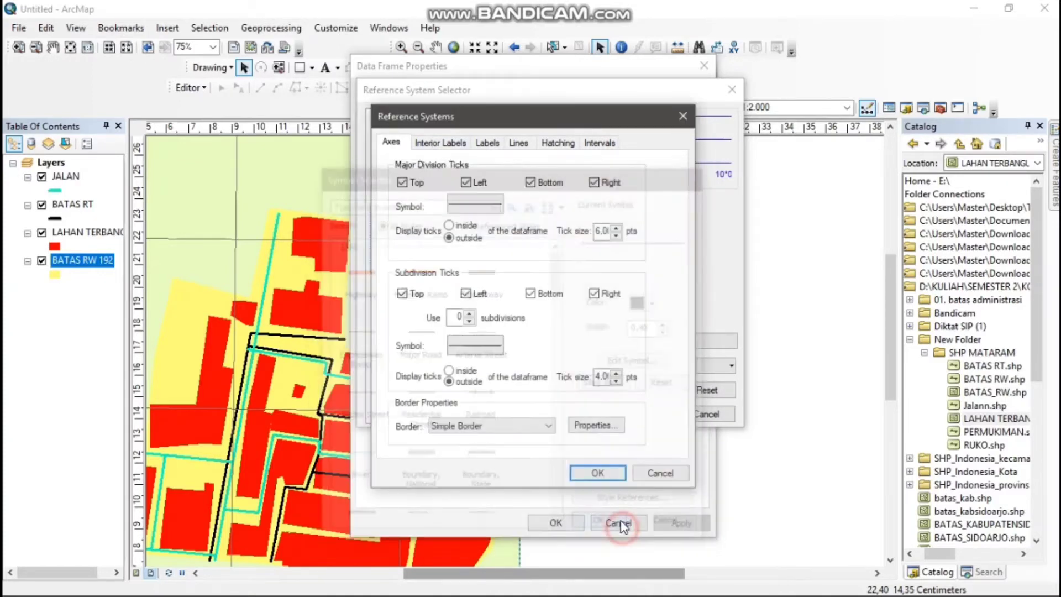
# Set the color of the graticule's coordinate labels to black
pyautogui.click(440, 142)
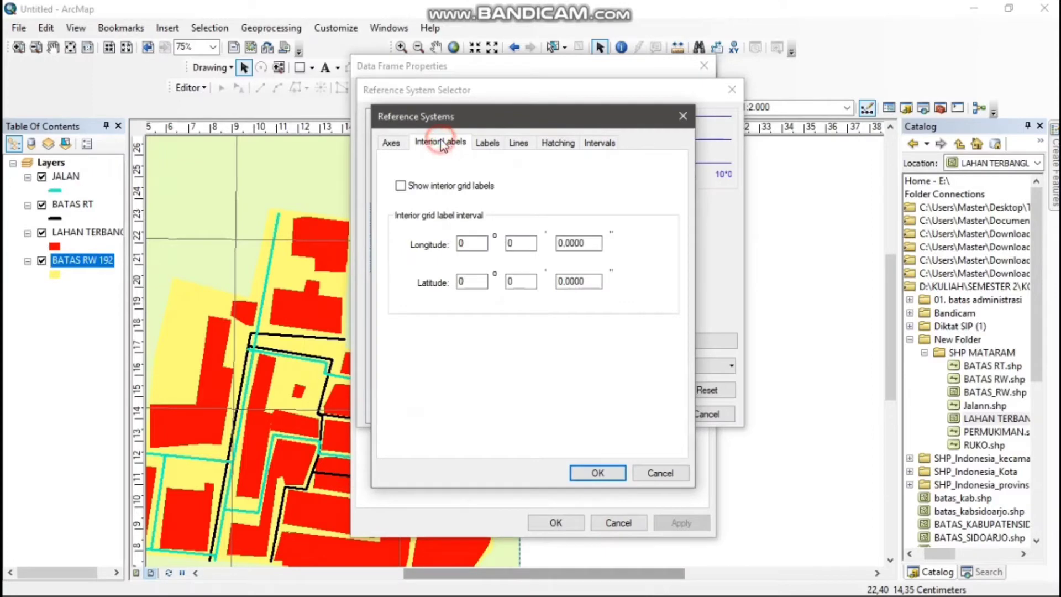
pyautogui.click(487, 143)
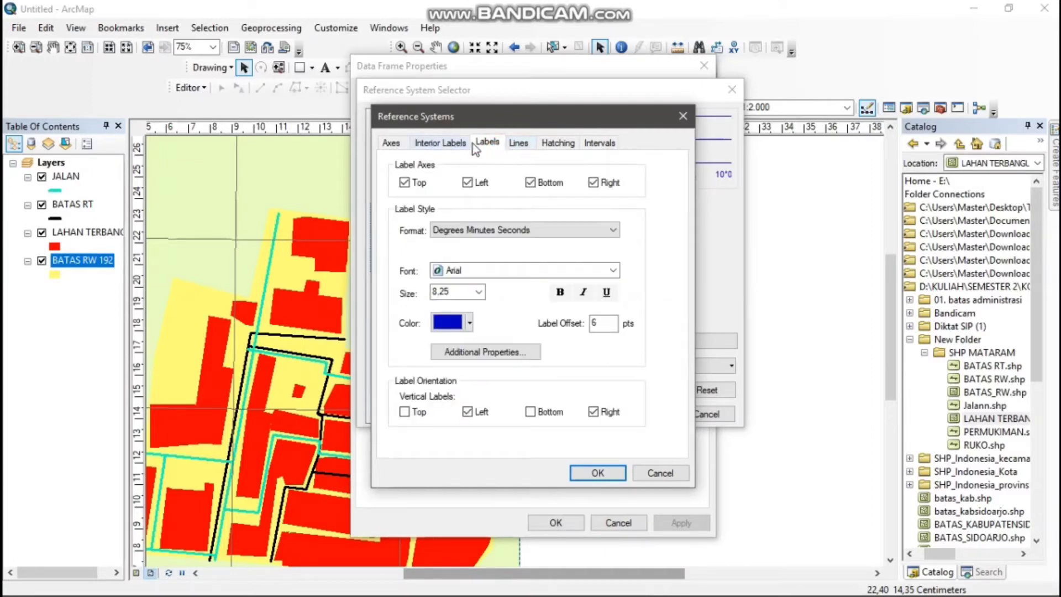
pyautogui.click(467, 323)
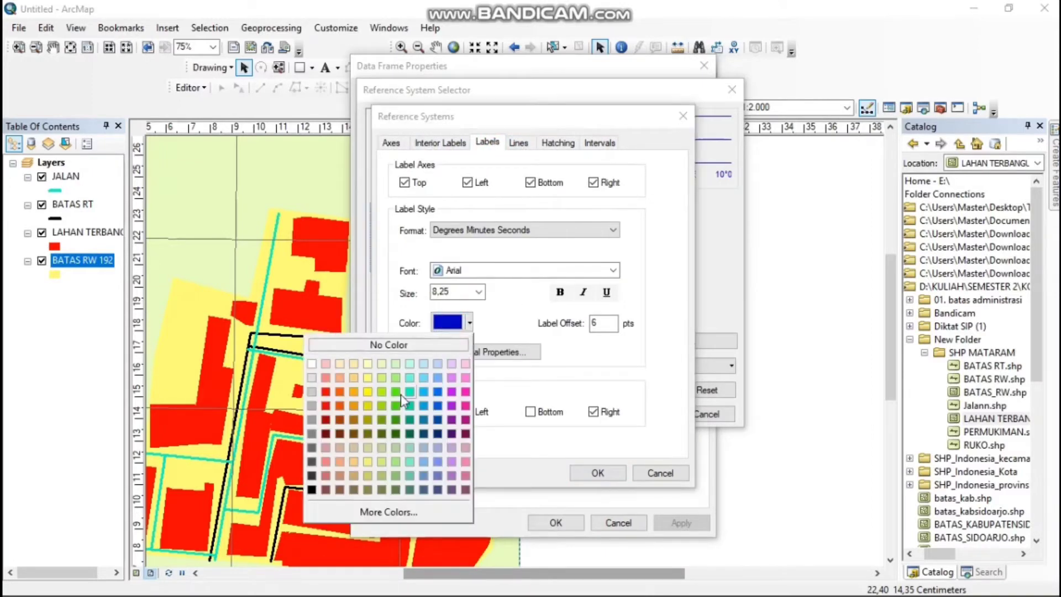
pyautogui.click(311, 489)
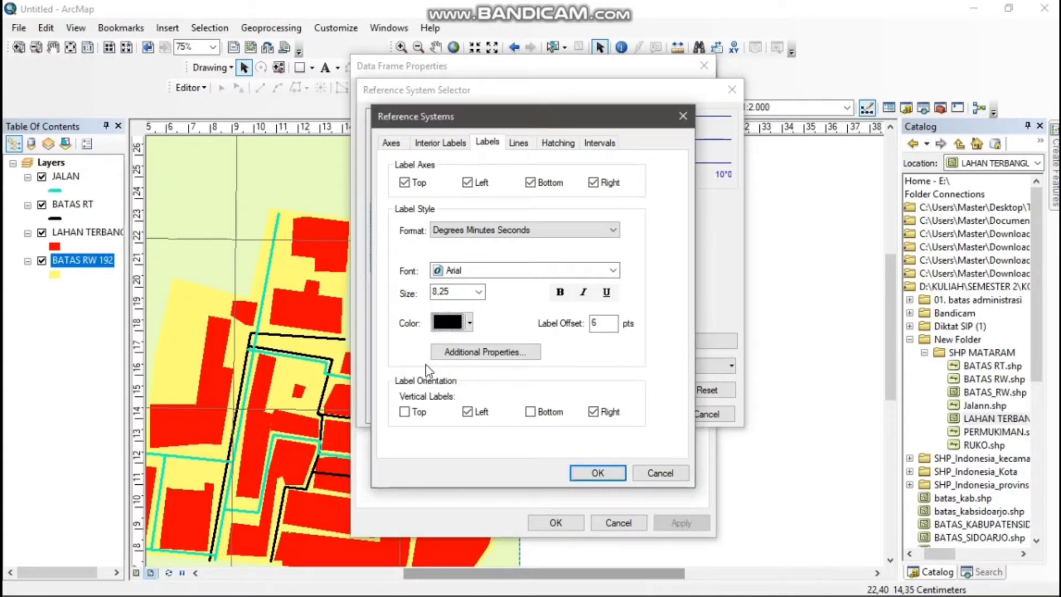
# Recolor the graticule's grid lines black
pyautogui.click(528, 147)
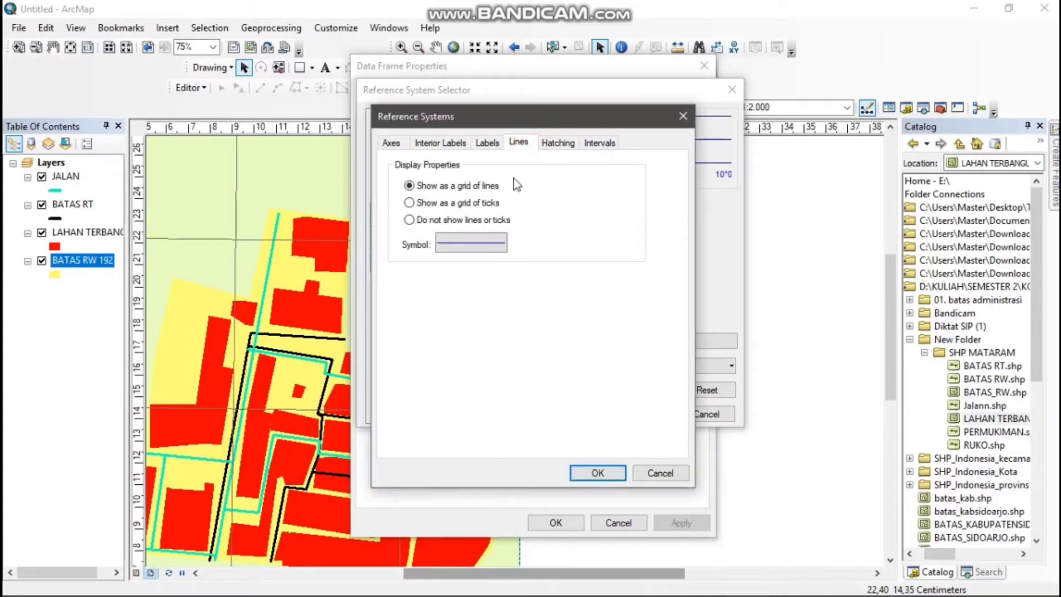
pyautogui.click(464, 244)
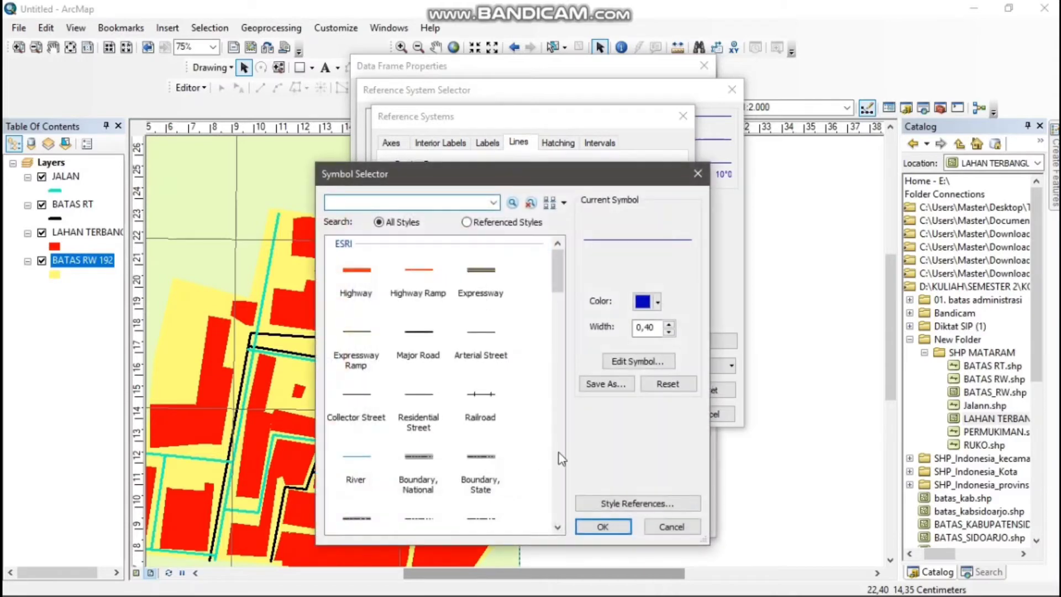
pyautogui.click(658, 301)
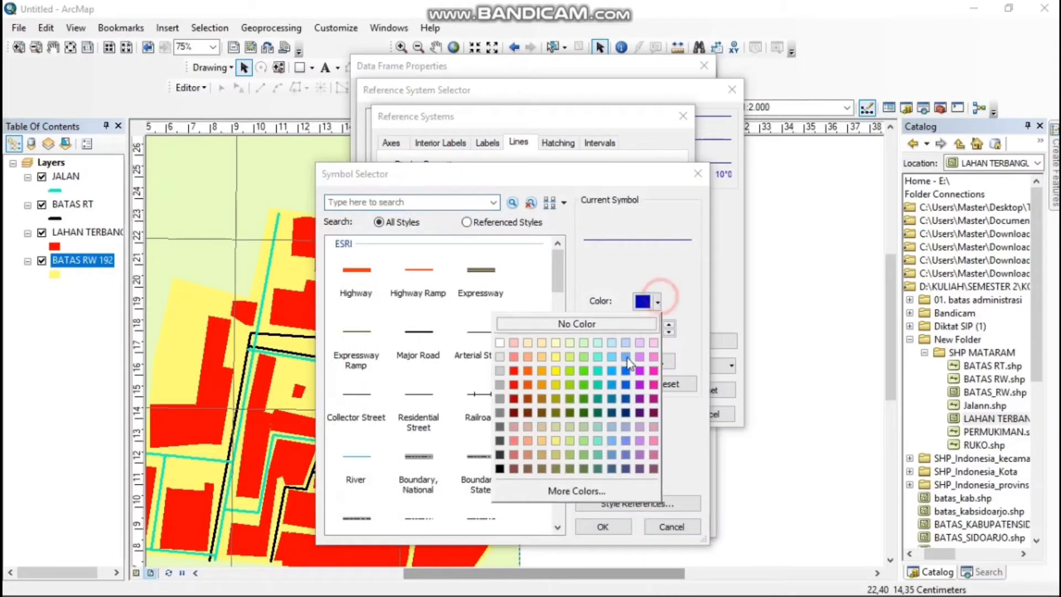
pyautogui.click(500, 468)
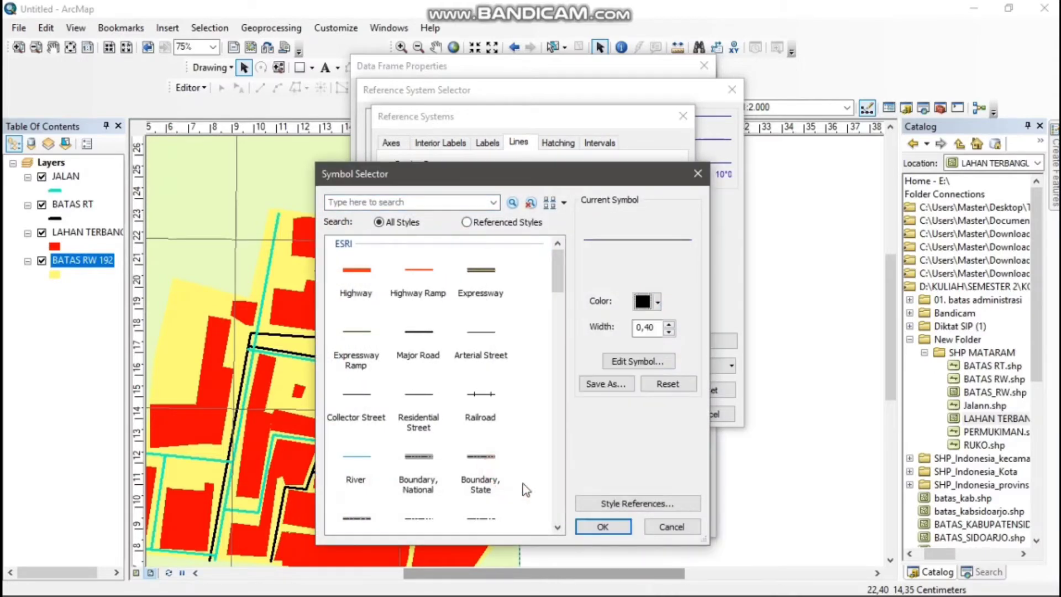
pyautogui.click(602, 527)
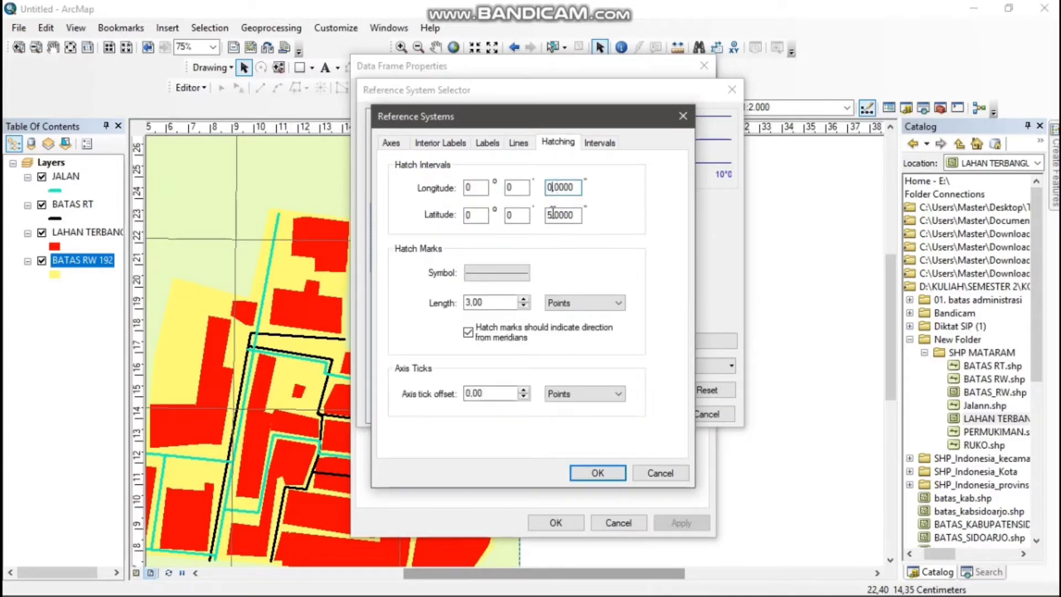
# Set the graticule's X-axis interval to 0 degrees, 0 minutes and 5 seconds
pyautogui.click(553, 215)
pyautogui.click(590, 143)
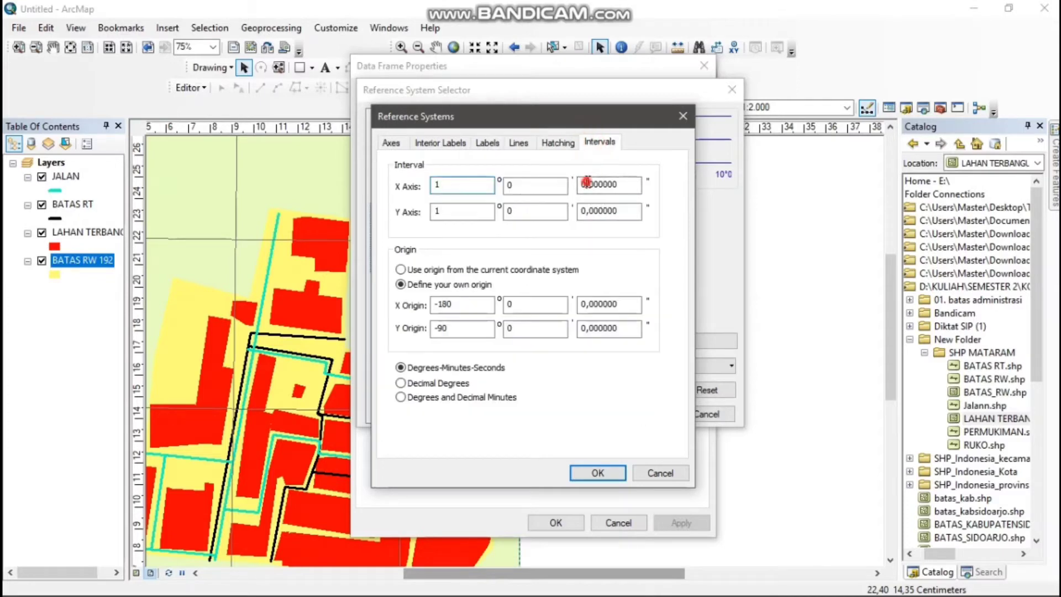
pyautogui.click(586, 183)
pyautogui.click(462, 184)
pyautogui.press('BackSpace')
pyautogui.write('0')
# Set the graticule's Y-axis interval to 0 degrees, 0 minutes and 5 seconds, and apply the style to the data frame
pyautogui.click(476, 208)
pyautogui.press('BackSpace')
pyautogui.write('0')
pyautogui.click(585, 212)
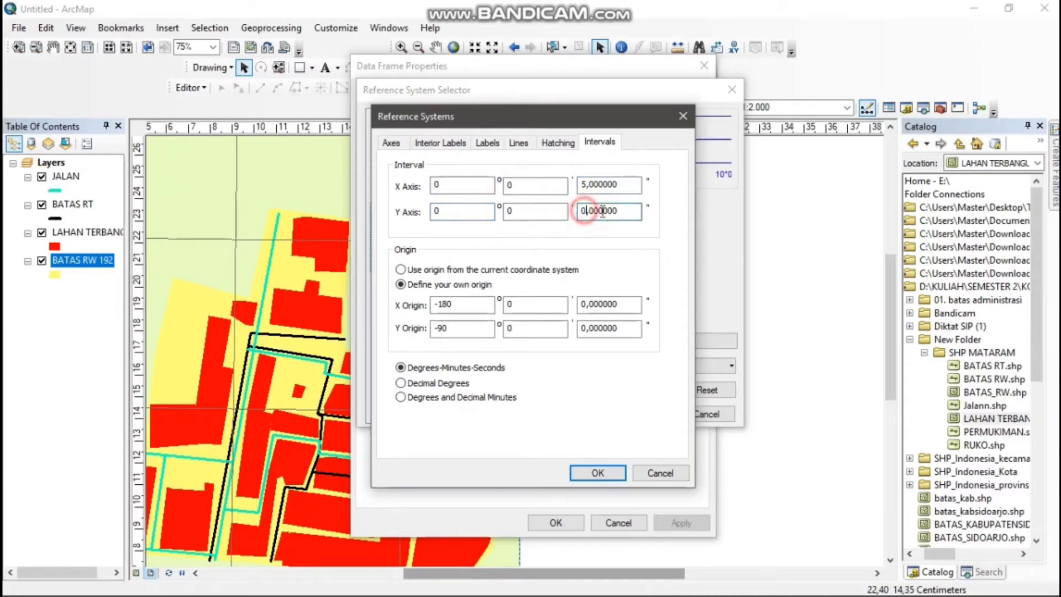
pyautogui.press('BackSpace')
pyautogui.click(598, 473)
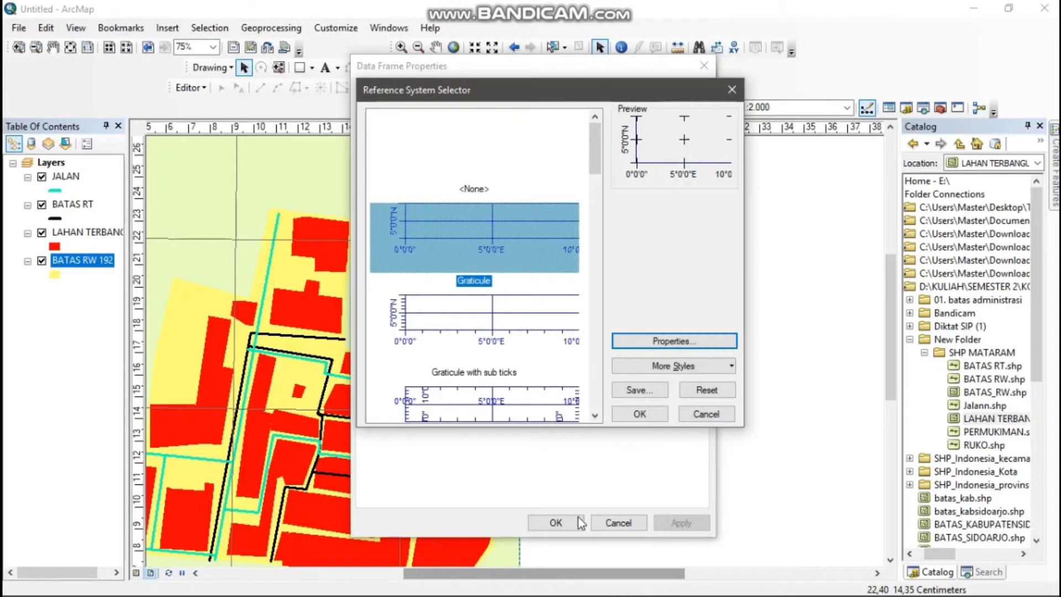
pyautogui.click(652, 416)
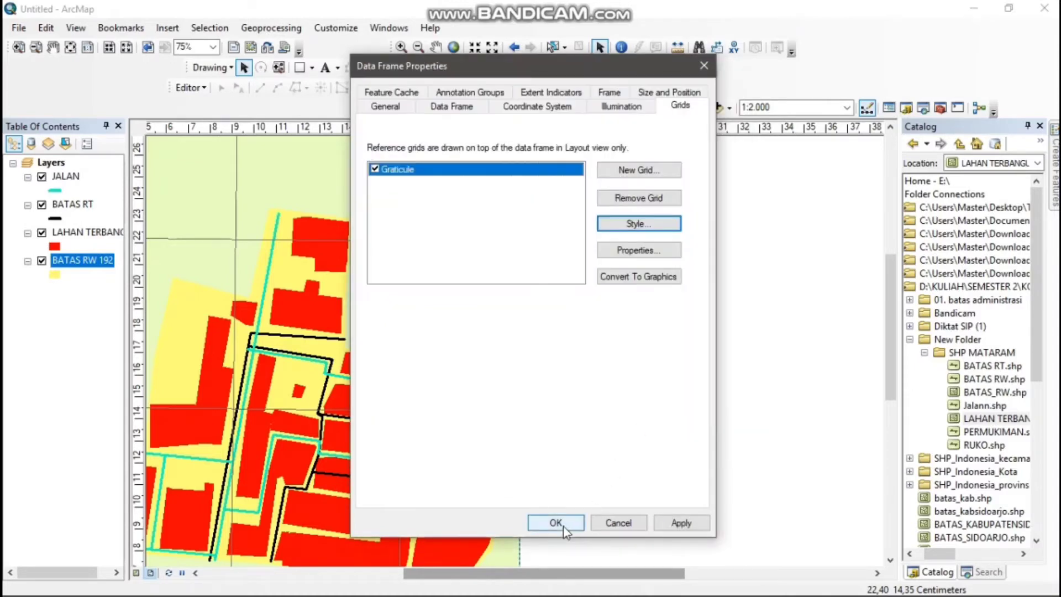
pyautogui.click(671, 522)
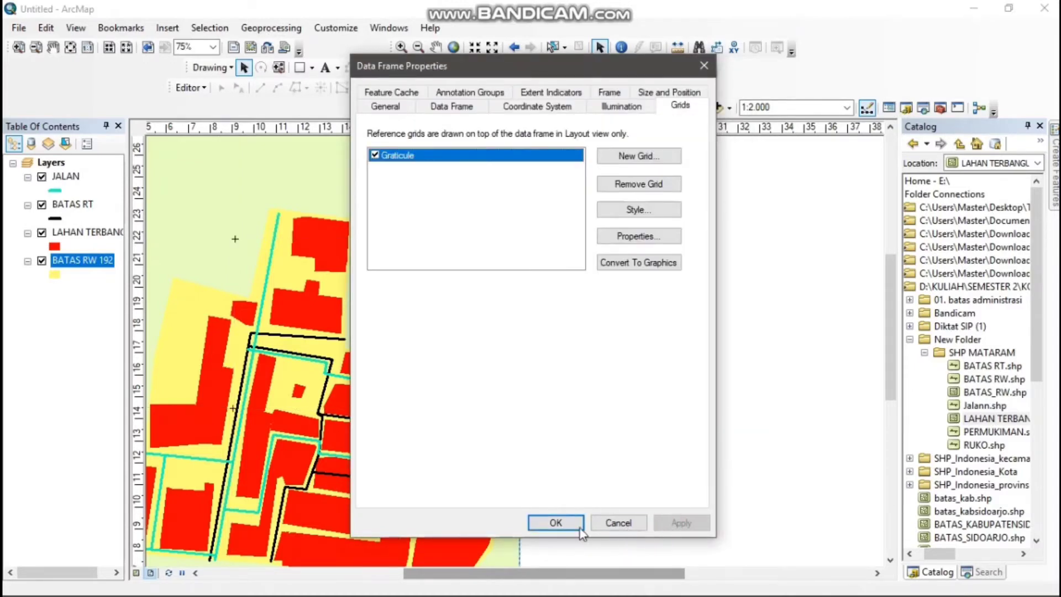
pyautogui.click(579, 527)
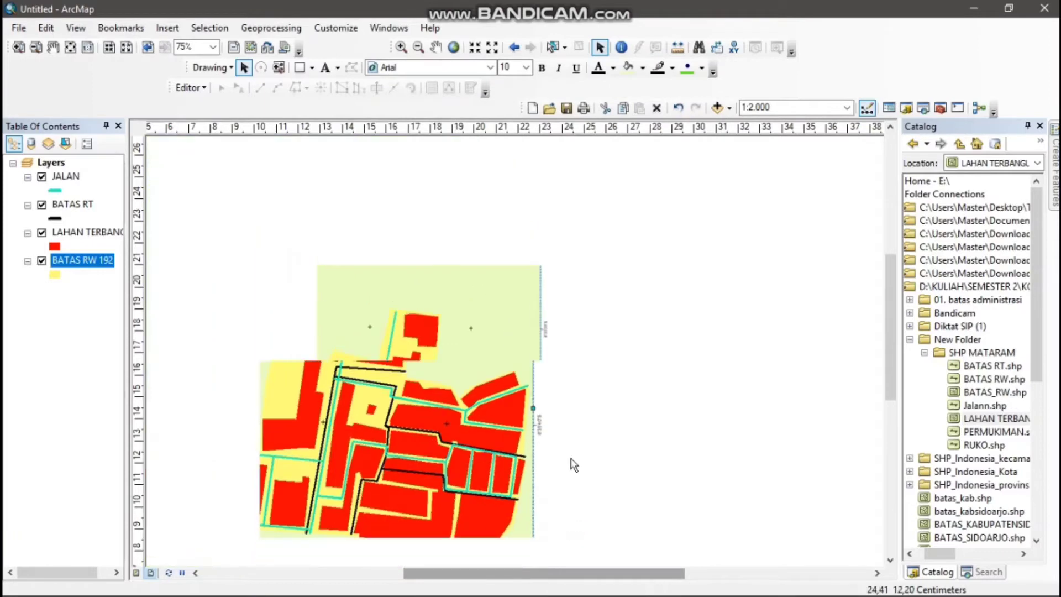
# Enlarge the data frame by extending its bottom and top edges slightly and widening its right edge to about 25 cm on the page
pyautogui.scroll(-2, 574, 465)
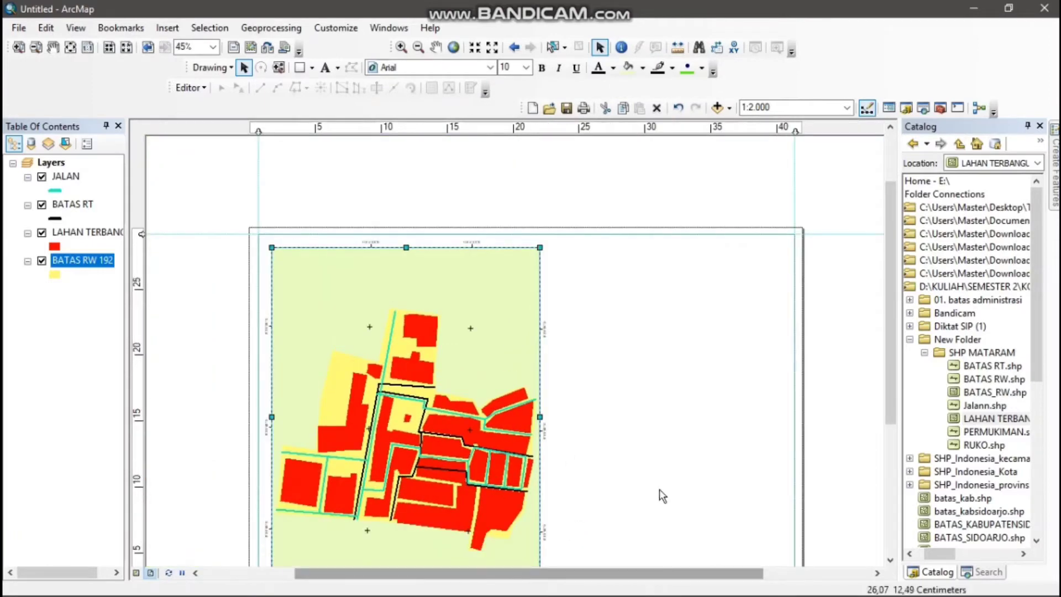
pyautogui.click(890, 559)
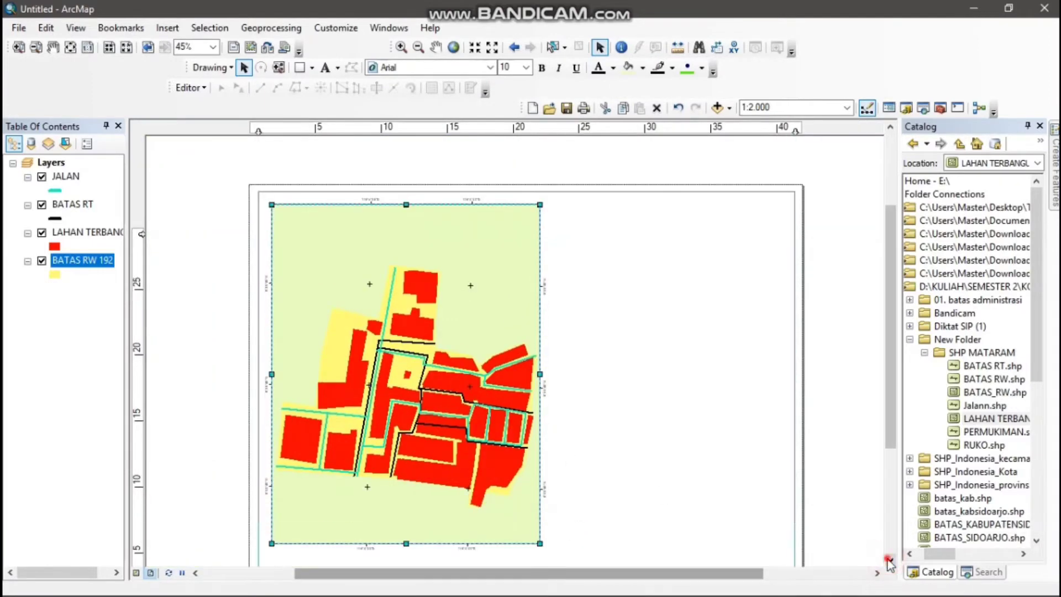
pyautogui.click(889, 559)
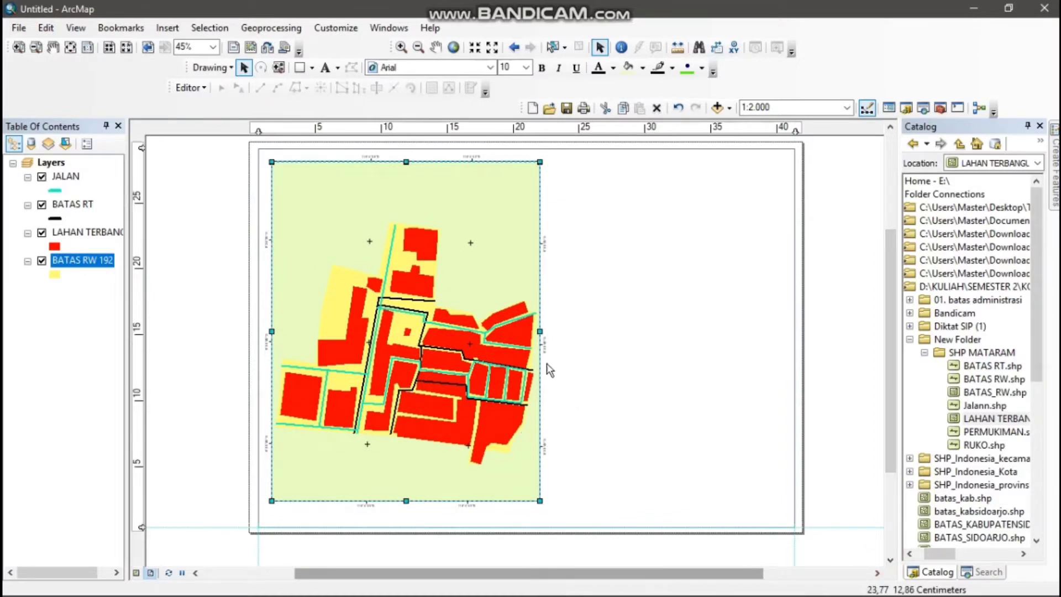
pyautogui.hotkey('ctrl', 'z')
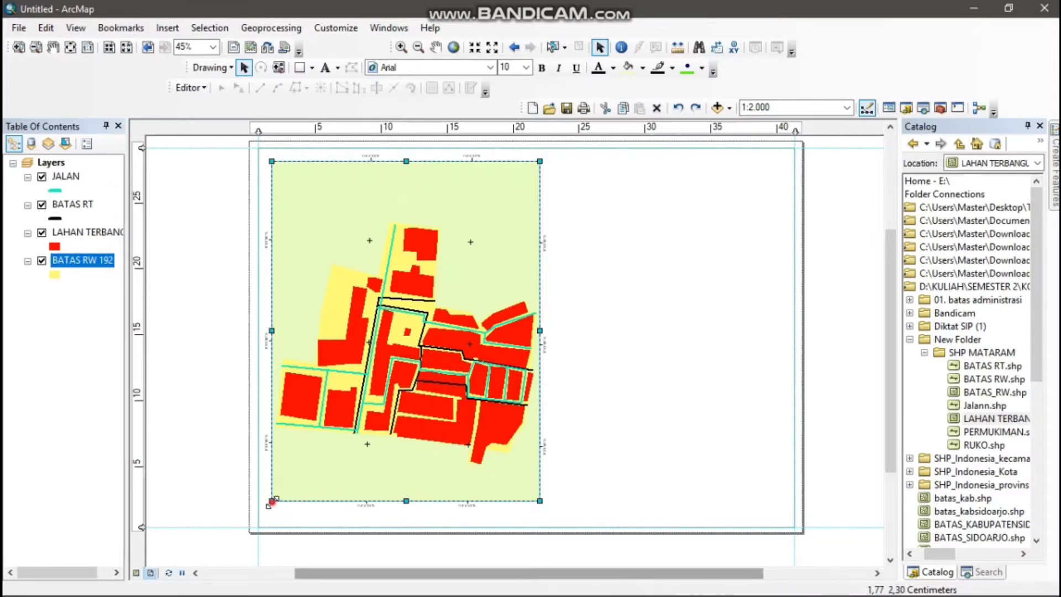
pyautogui.moveTo(272, 502); pyautogui.dragTo(272, 514)
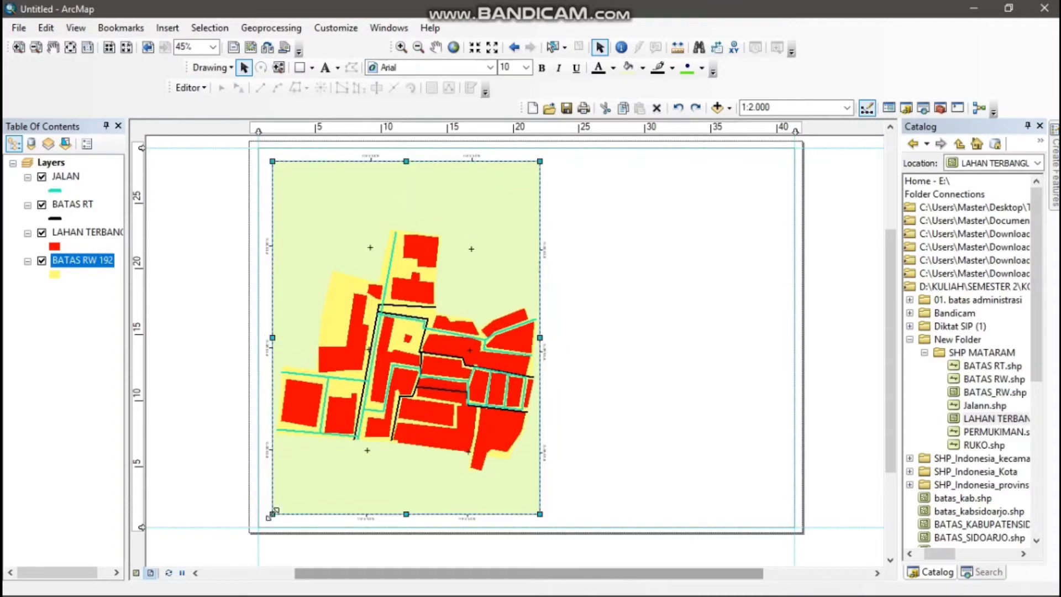
pyautogui.moveTo(407, 161); pyautogui.dragTo(404, 157)
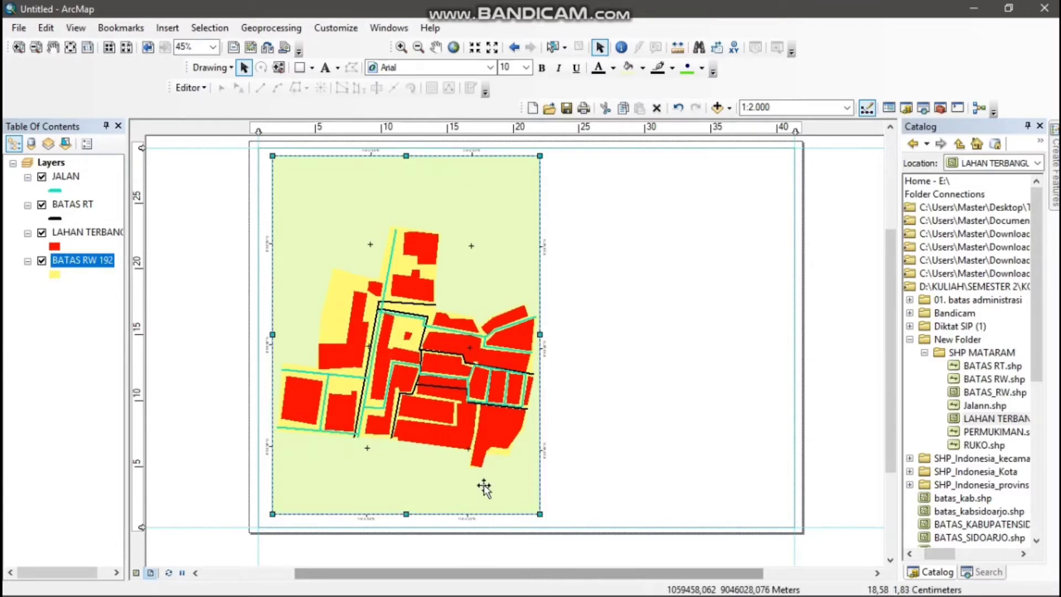
pyautogui.moveTo(540, 333); pyautogui.dragTo(586, 334)
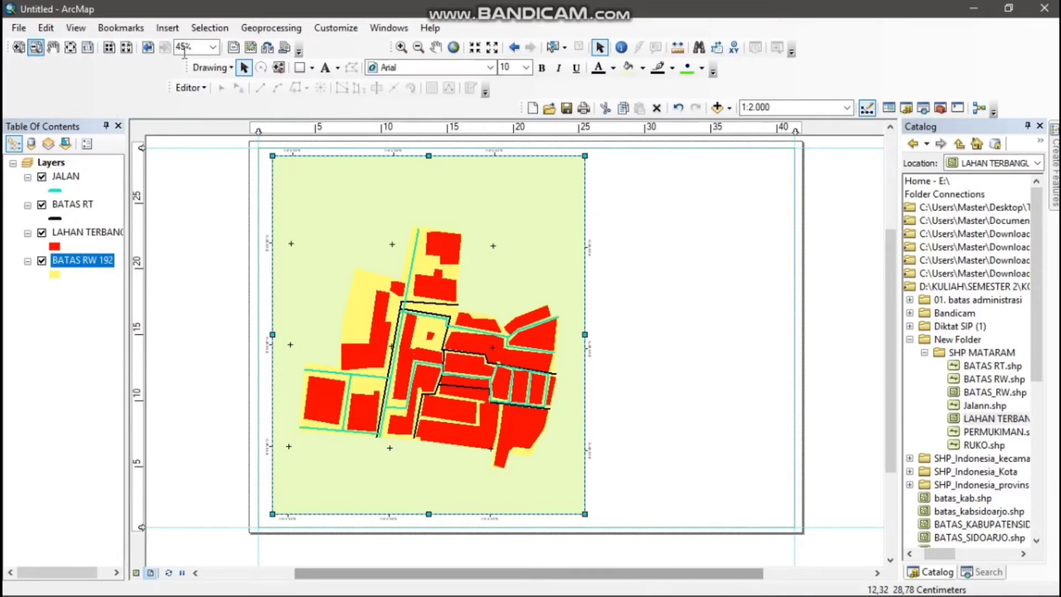
# Try zooming the map content in to 1:1.671 and back out to 1:10.000 inside the data frame
pyautogui.click(402, 47)
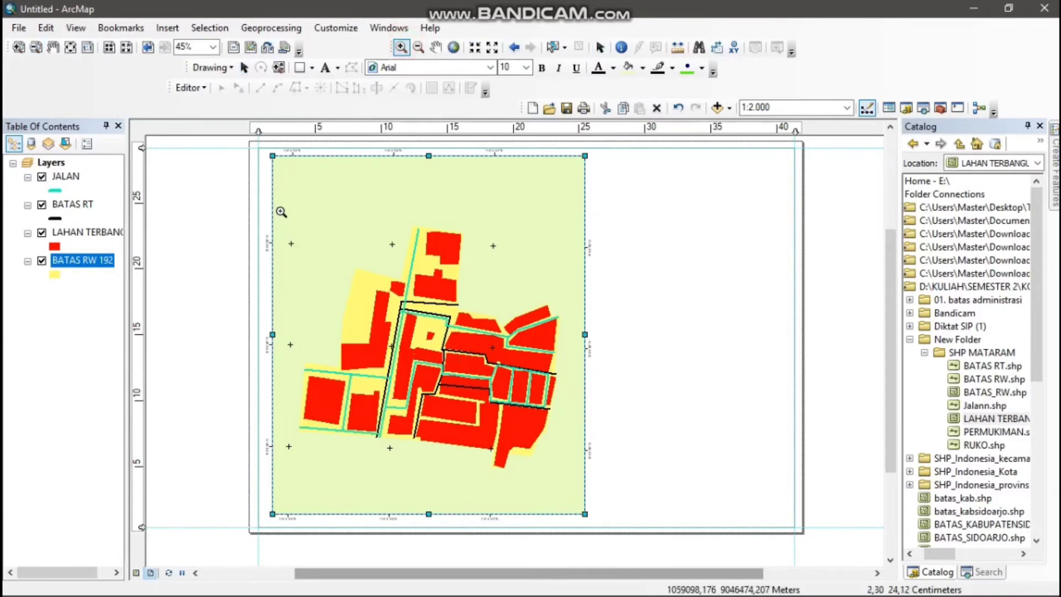
pyautogui.moveTo(280, 201); pyautogui.dragTo(569, 485)
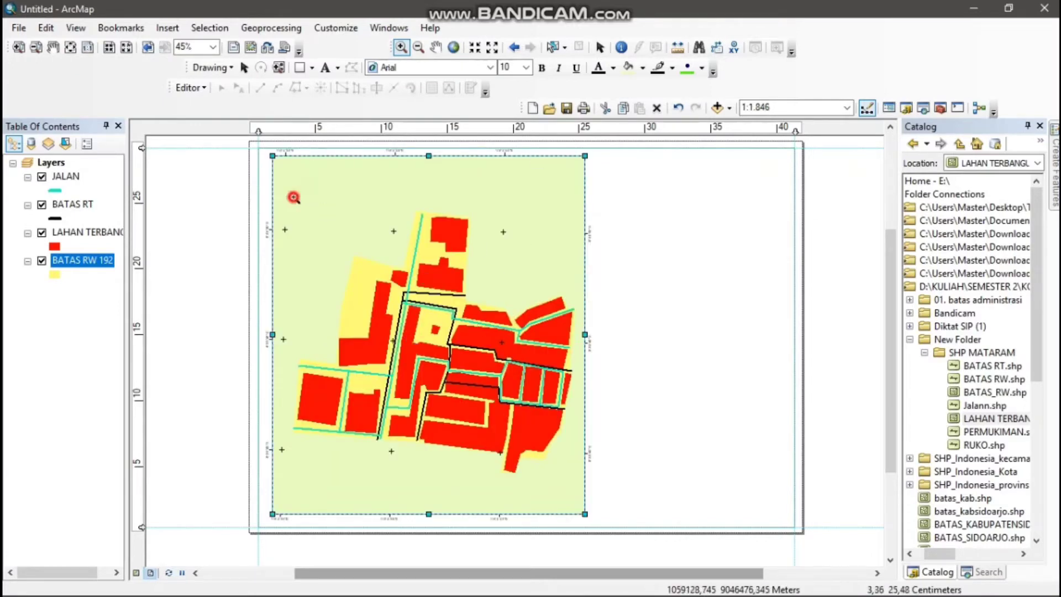
pyautogui.moveTo(293, 197); pyautogui.dragTo(577, 497)
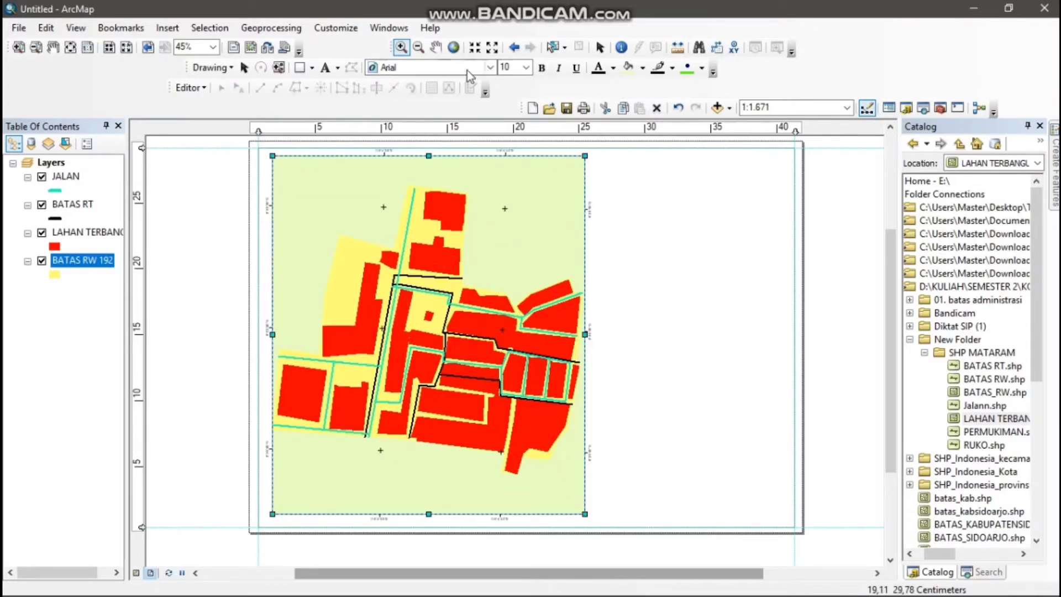
pyautogui.click(419, 47)
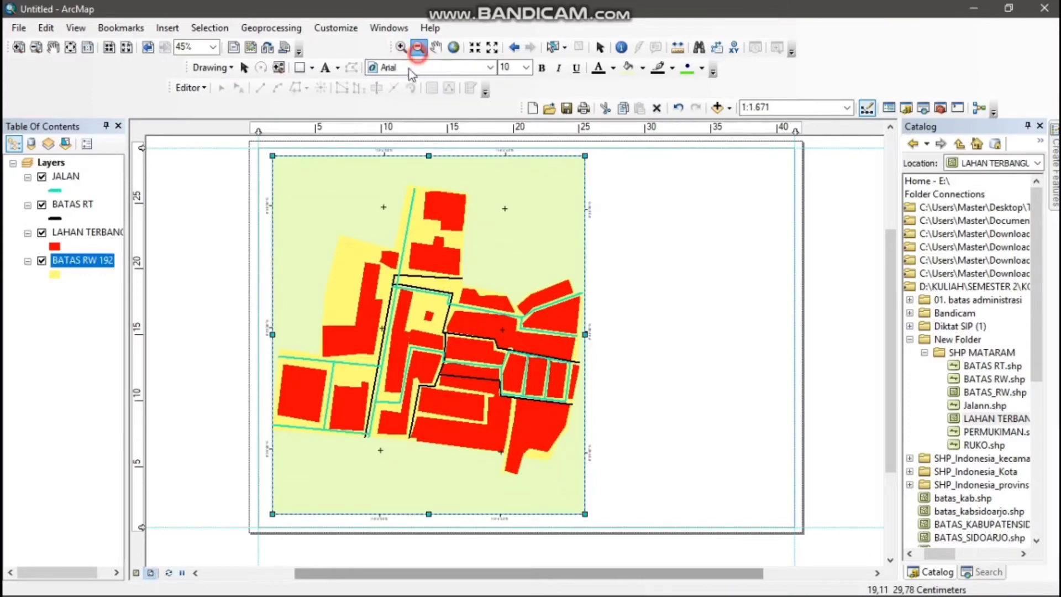
pyautogui.click(358, 318)
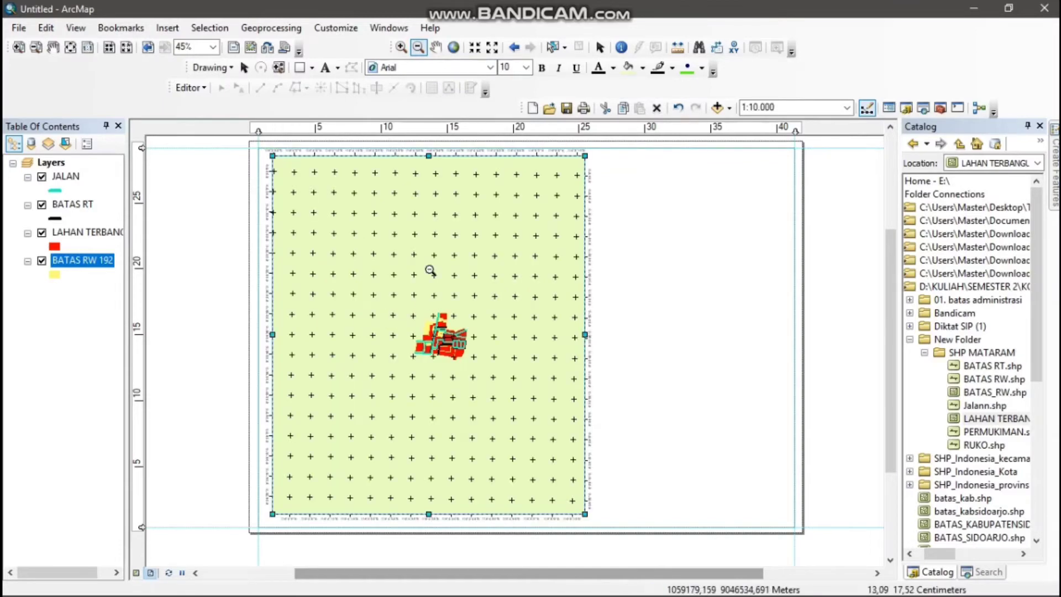
# Zoom the data frame's content in on the residential area to a scale of 1:1.752
pyautogui.click(401, 47)
pyautogui.click(328, 267)
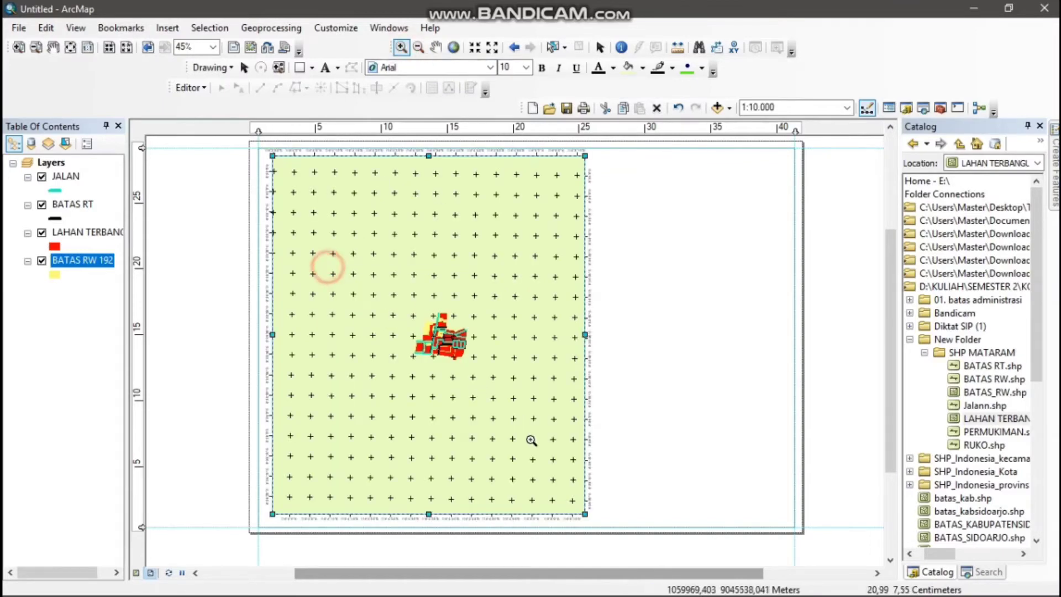
pyautogui.moveTo(531, 440); pyautogui.dragTo(520, 402)
pyautogui.moveTo(417, 279); pyautogui.dragTo(519, 418)
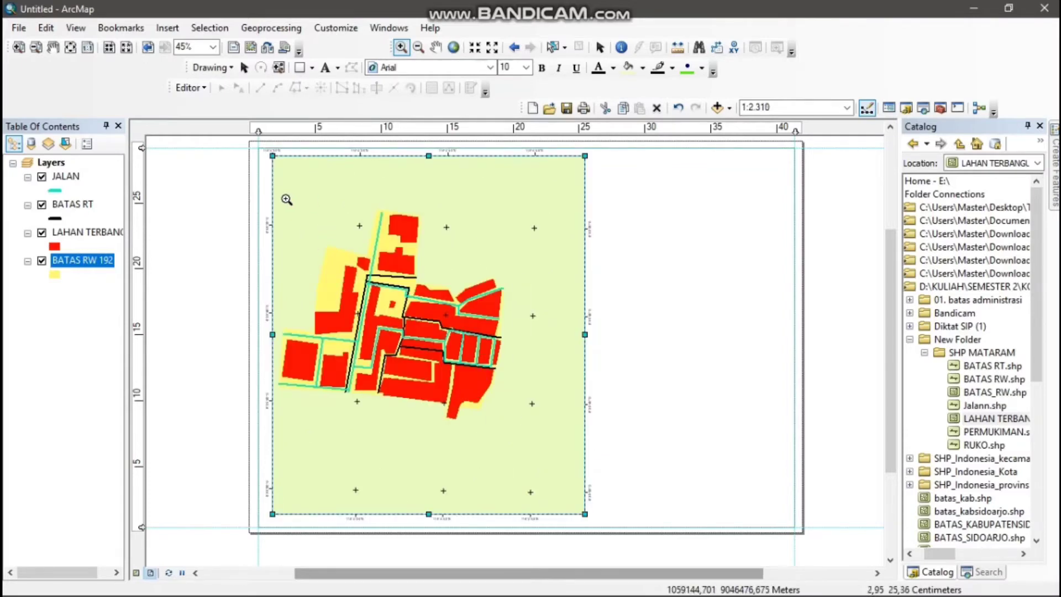
pyautogui.moveTo(281, 197); pyautogui.dragTo(519, 430)
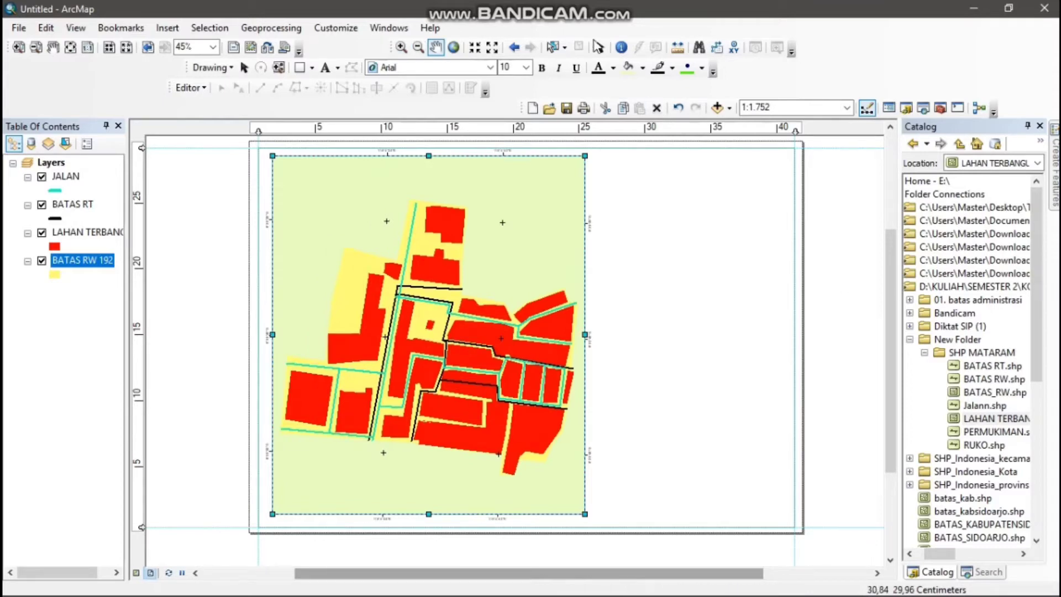
# Place a vertical guide just right of the data frame at about 26.4 cm and horizontal guides level with its bottom and top edges
pyautogui.click(594, 128)
pyautogui.moveTo(594, 128); pyautogui.dragTo(599, 128)
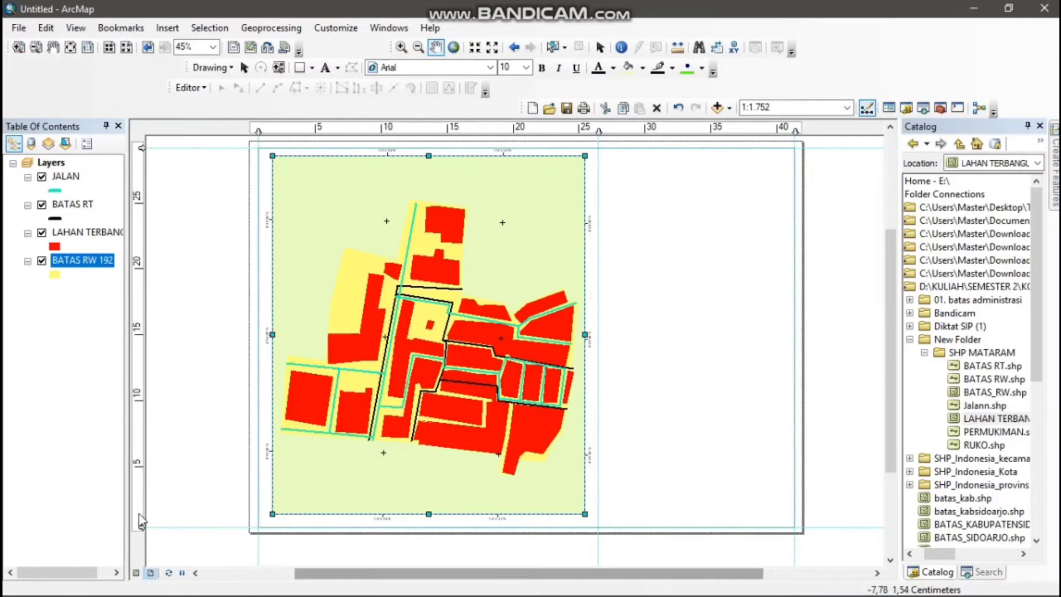
pyautogui.moveTo(140, 504); pyautogui.dragTo(139, 514)
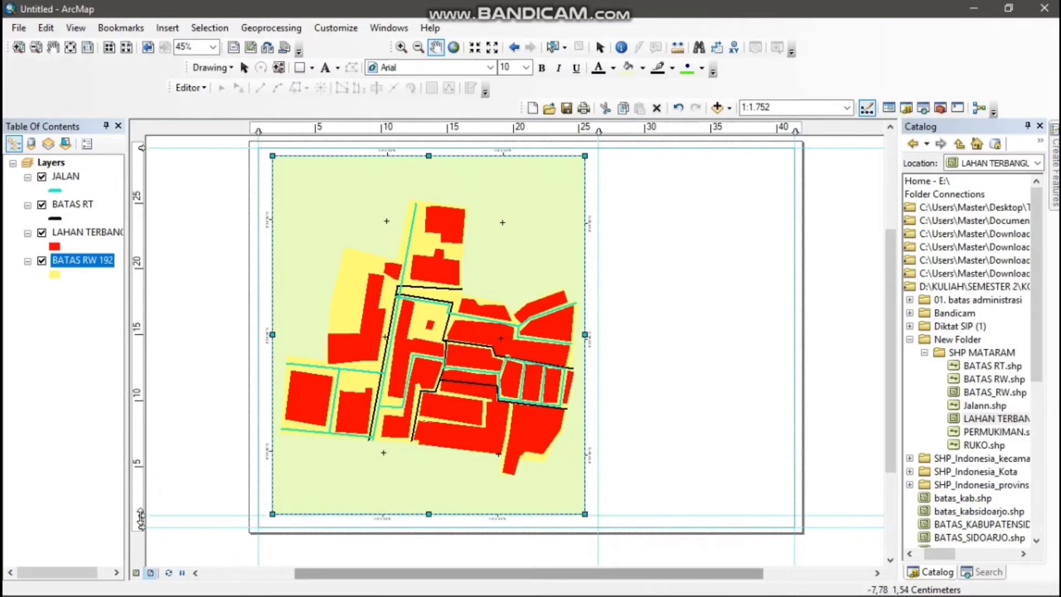
pyautogui.moveTo(143, 158); pyautogui.dragTo(140, 155)
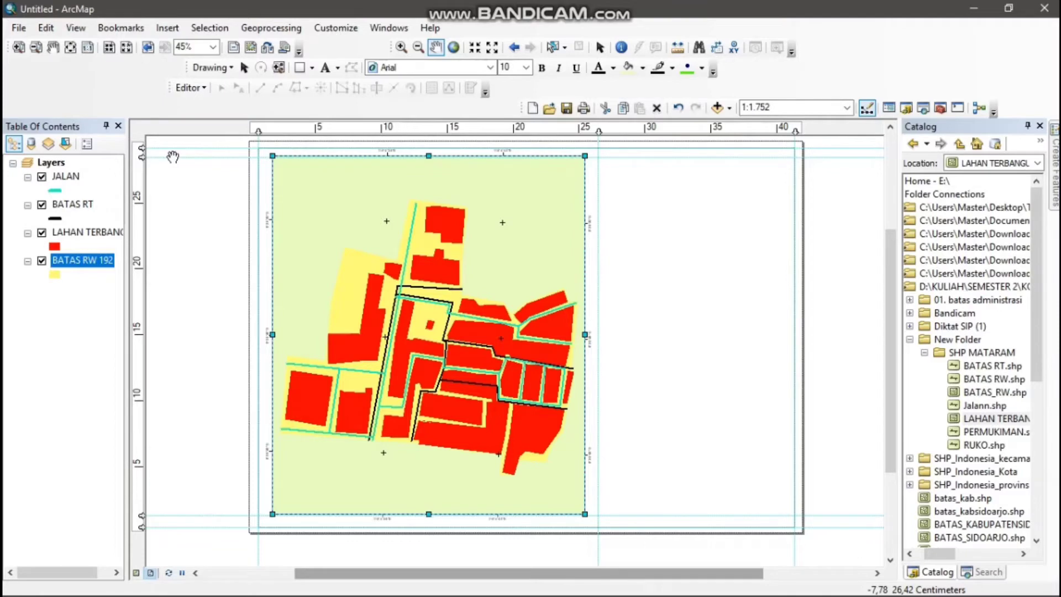
# Add a vertical guide just inside the page's right margin guide, at about 40.9 cm
pyautogui.scroll(-1, 740, 353)
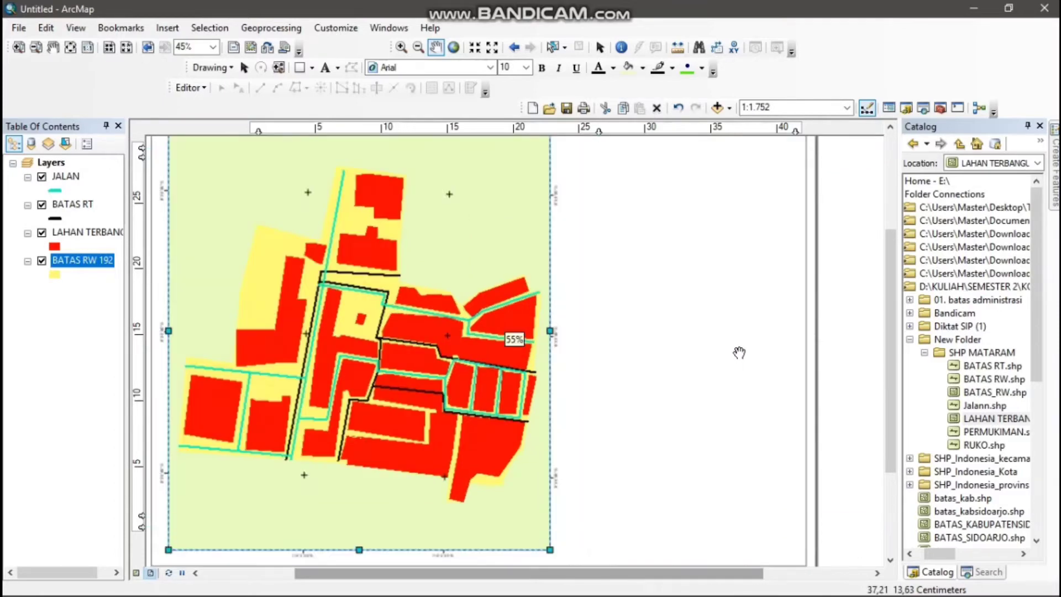
pyautogui.click(891, 127)
pyautogui.click(890, 127)
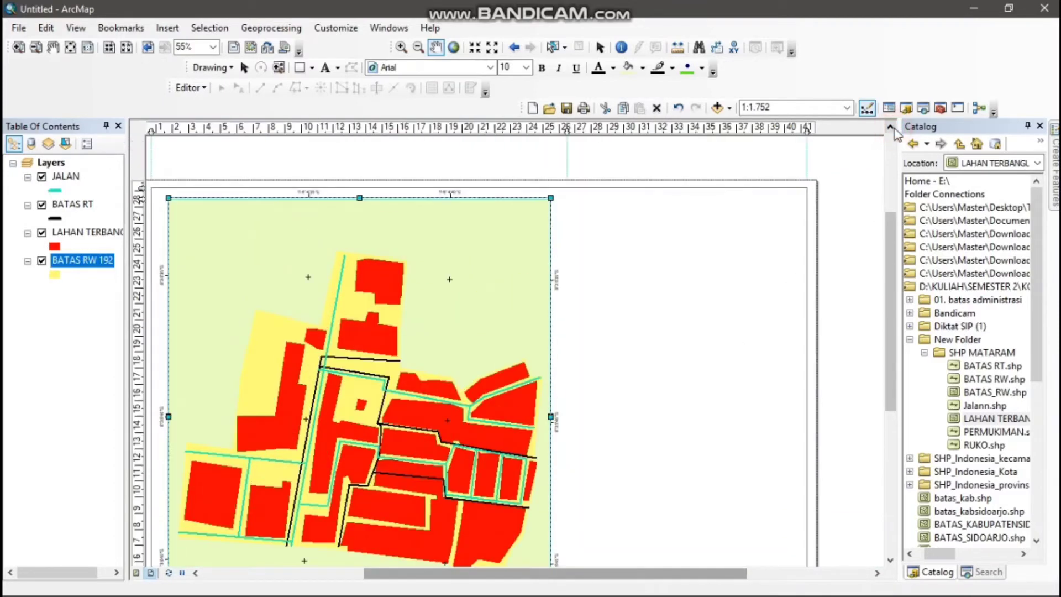
pyautogui.scroll(-1, 893, 135)
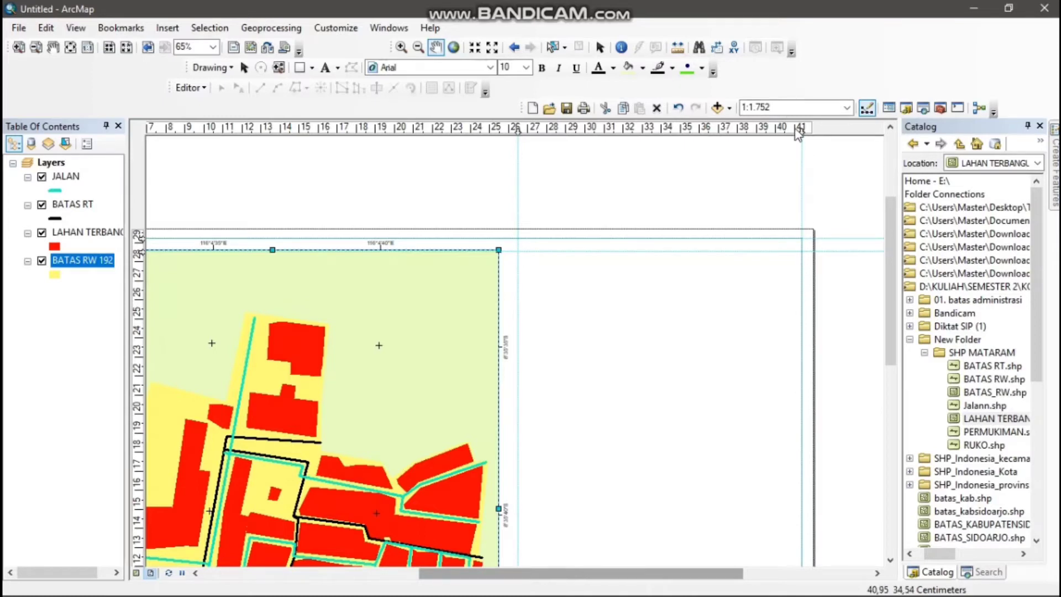
pyautogui.moveTo(573, 588)
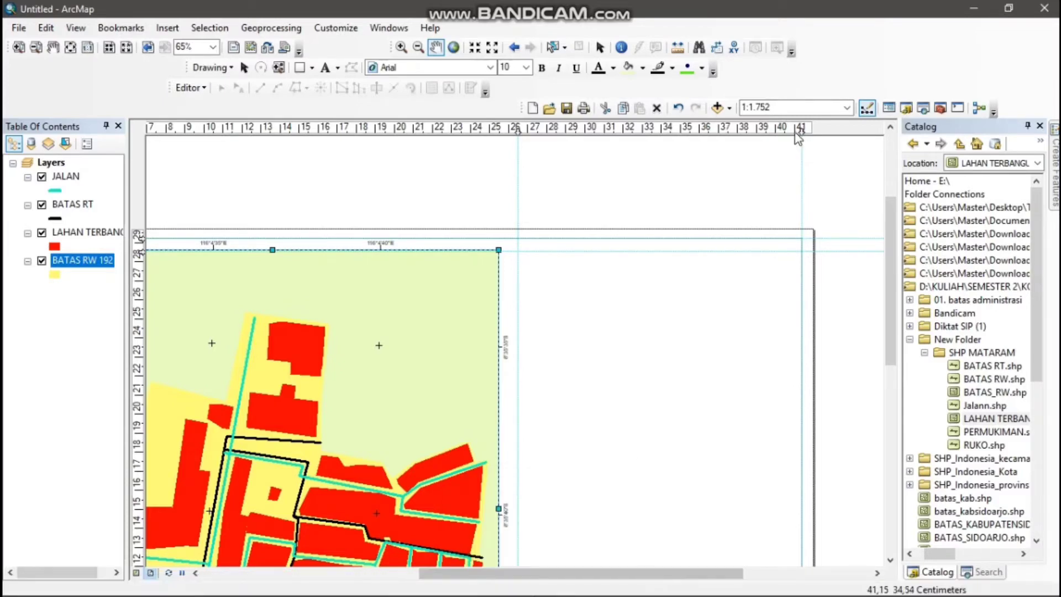
pyautogui.click(792, 128)
pyautogui.moveTo(796, 129); pyautogui.dragTo(797, 129)
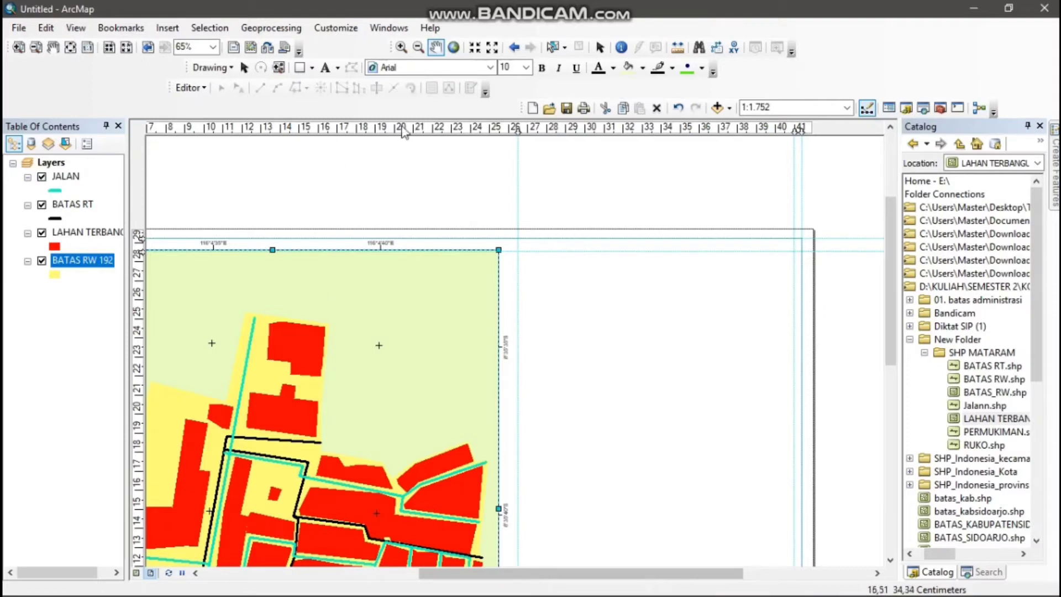
# Add a centre-aligned text block beside the map reading "PERENCANAAN WILAYAH DAN KOTA", "FAKULTAS TEKNIK" and "UNIVERSITAS JEMBER" on three lines
pyautogui.click(325, 68)
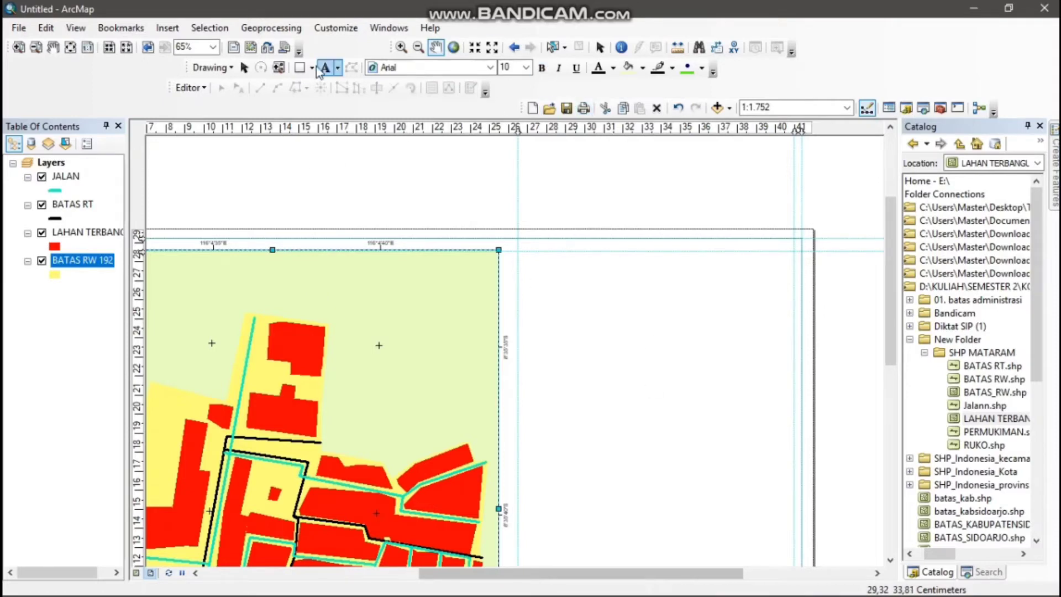
pyautogui.click(580, 293)
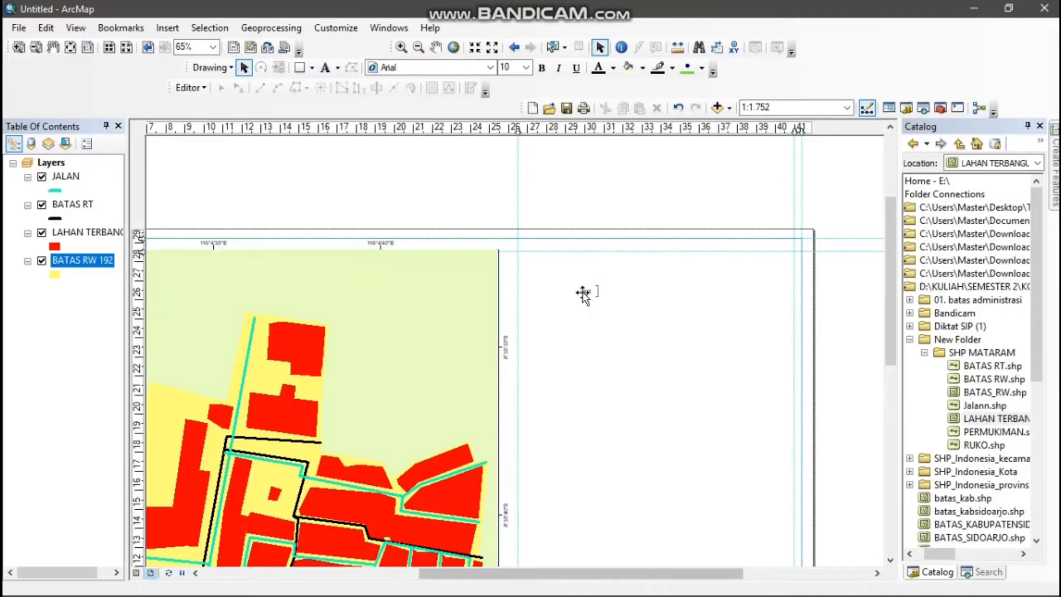
pyautogui.press('Return')
pyautogui.doubleClick(587, 291)
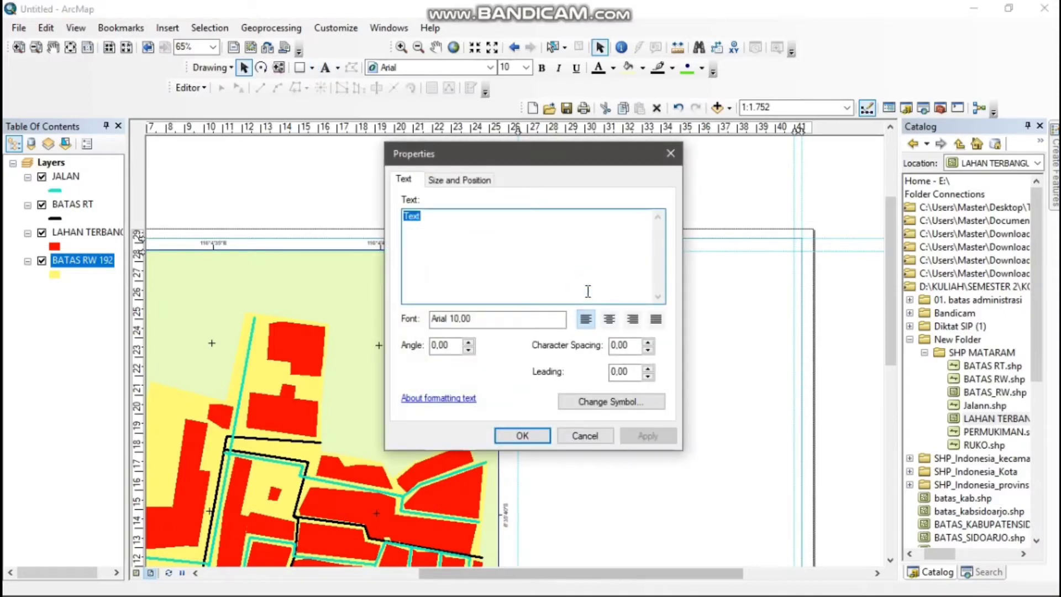
pyautogui.write('PERENCANAAN WILAYAH DAN KOTA')
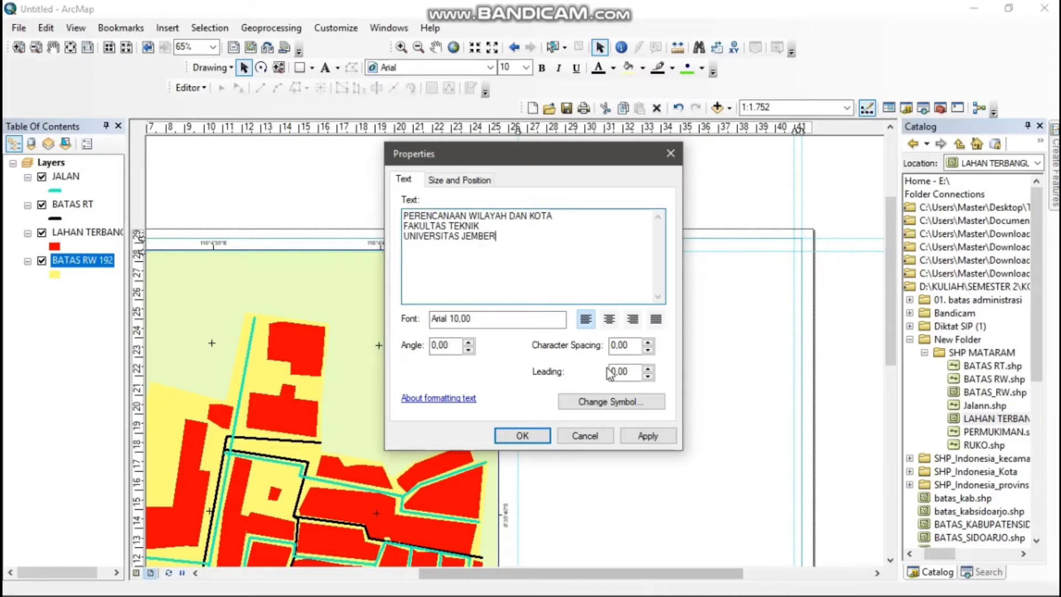
pyautogui.click(609, 320)
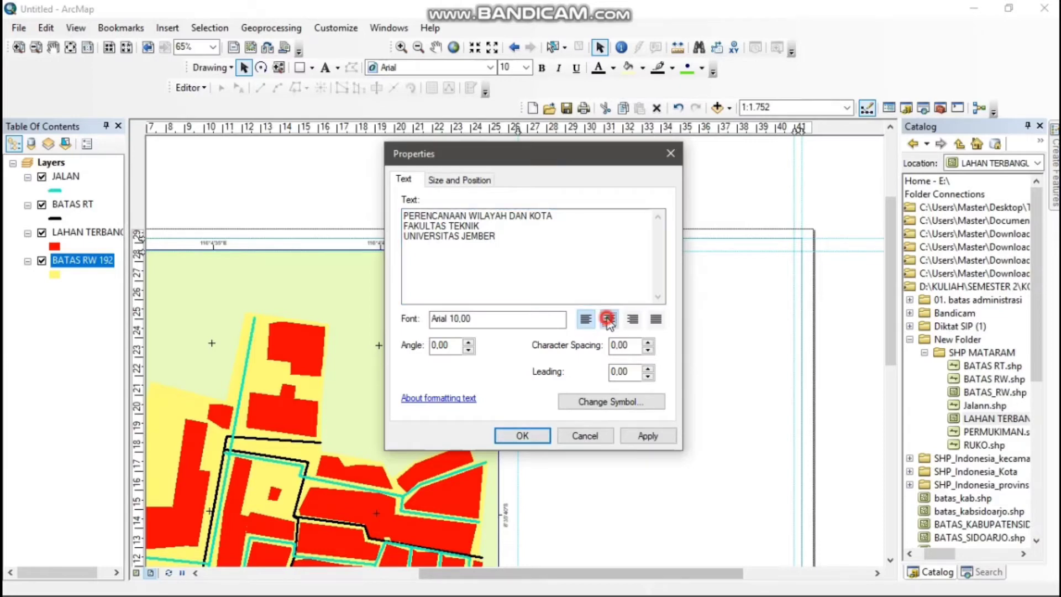
pyautogui.click(509, 438)
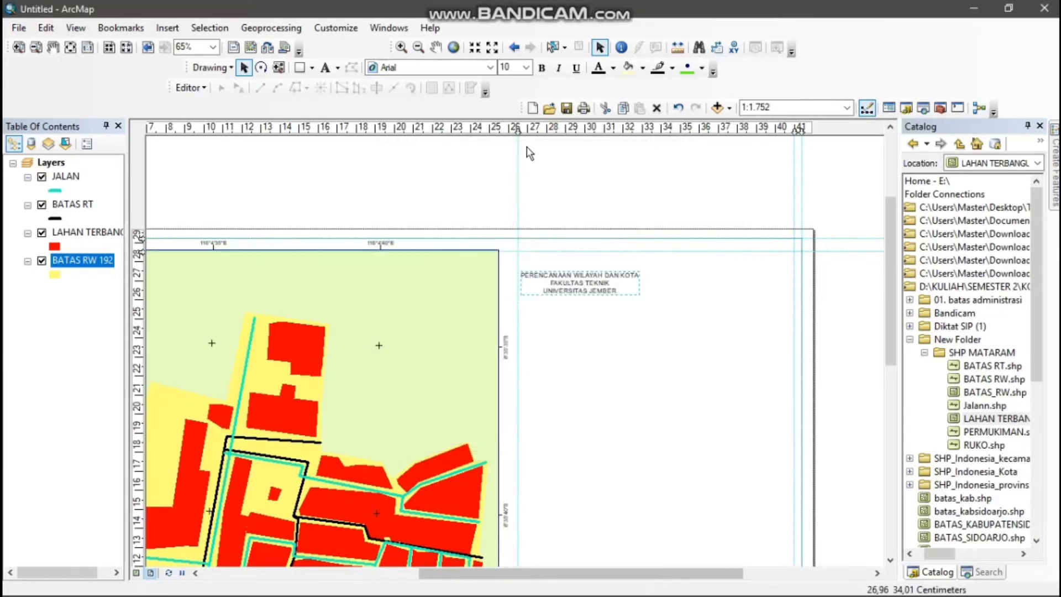
# Set the font size of the university heading text beside the map to 16
pyautogui.click(525, 67)
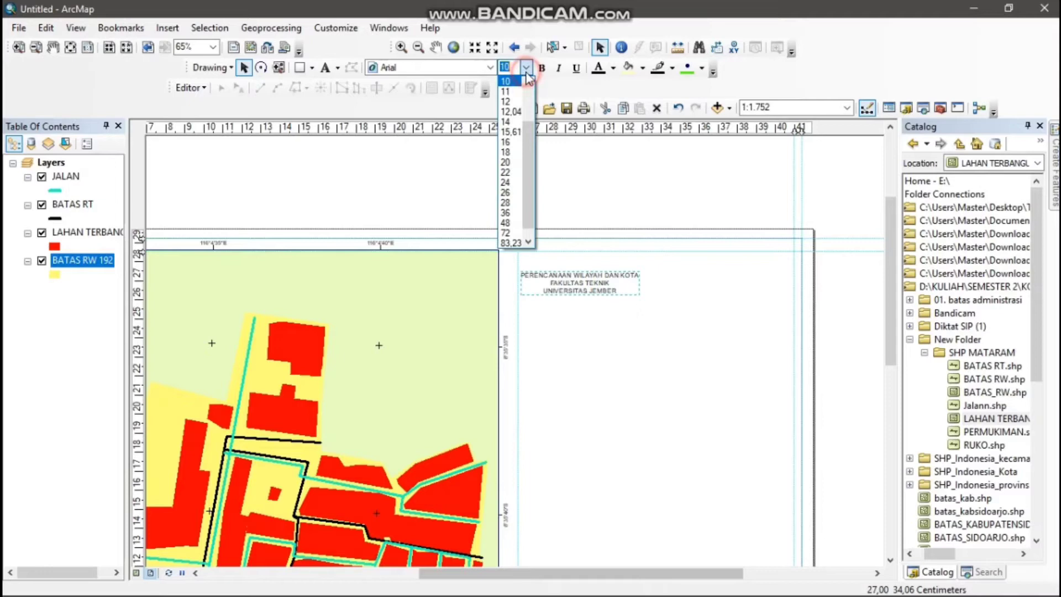
pyautogui.click(512, 122)
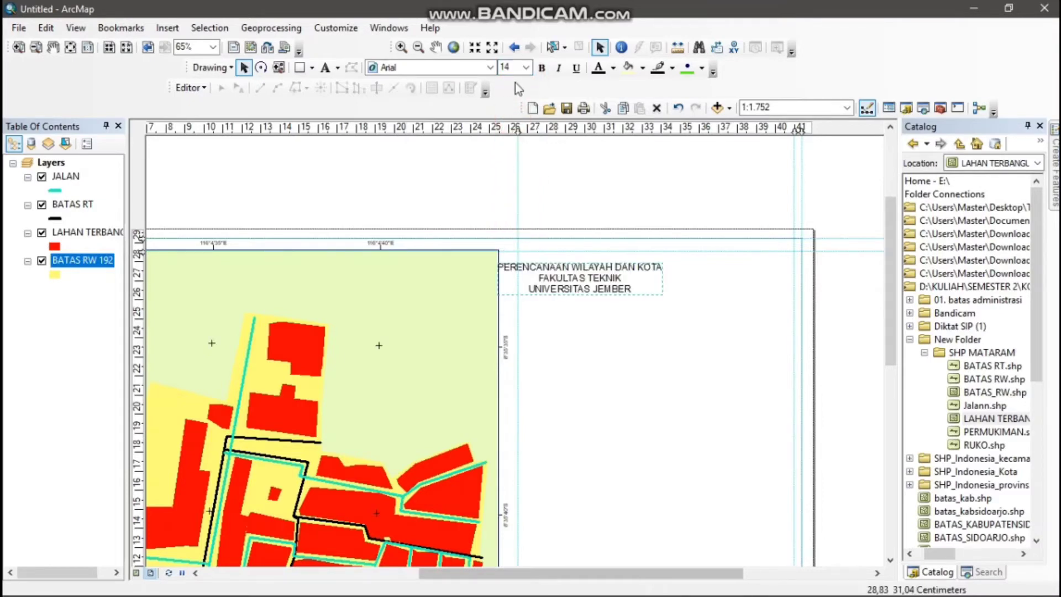
pyautogui.click(526, 68)
pyautogui.click(511, 132)
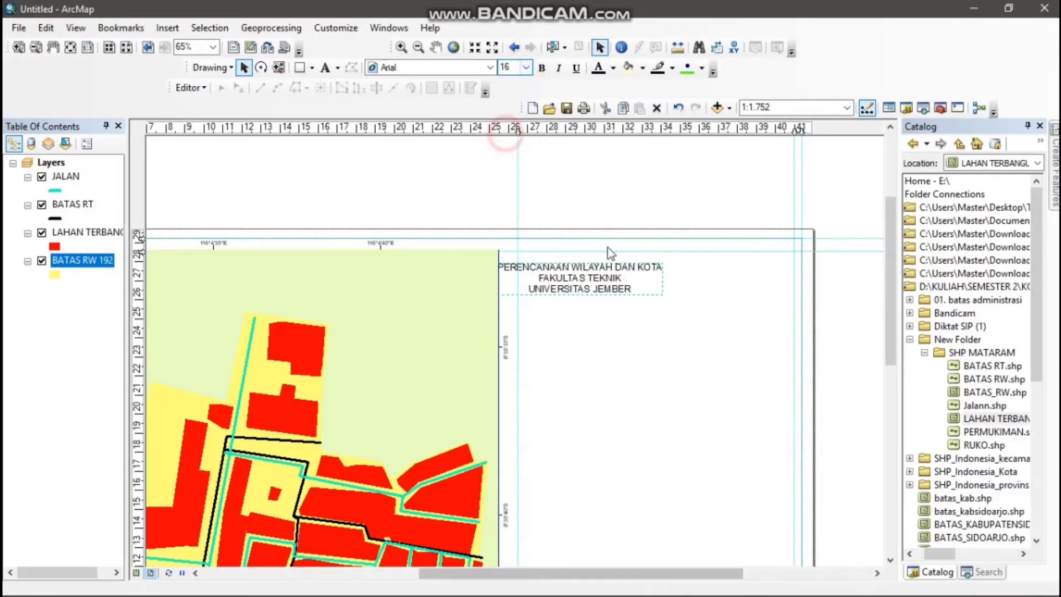
# Move the heading text toward the page's right margin and align its upper edge with a new horizontal guide just below the data frame's top
pyautogui.moveTo(576, 273); pyautogui.dragTo(675, 272)
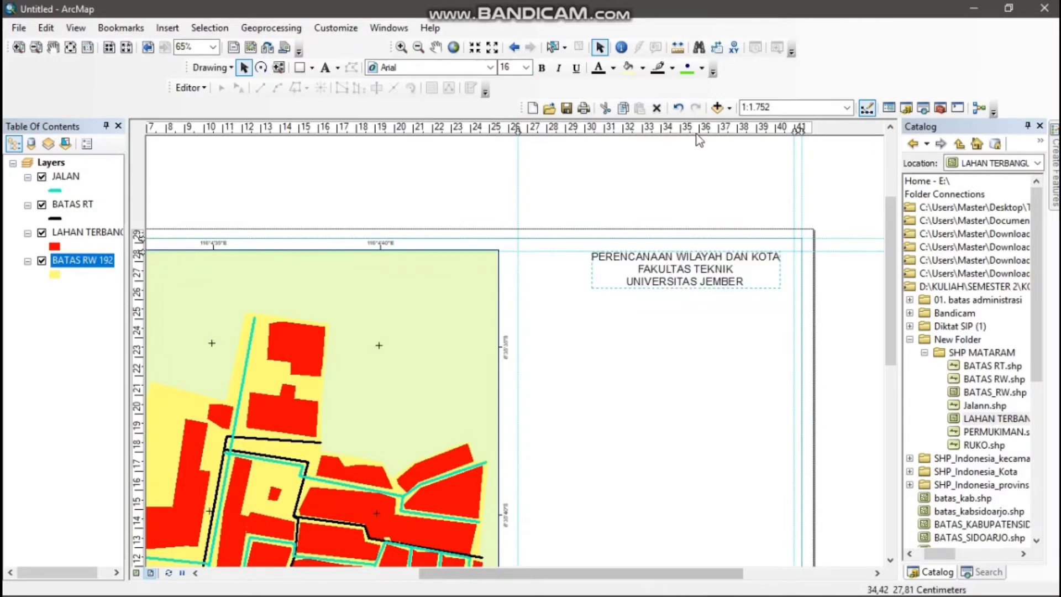
pyautogui.click(142, 258)
pyautogui.moveTo(630, 274); pyautogui.dragTo(630, 285)
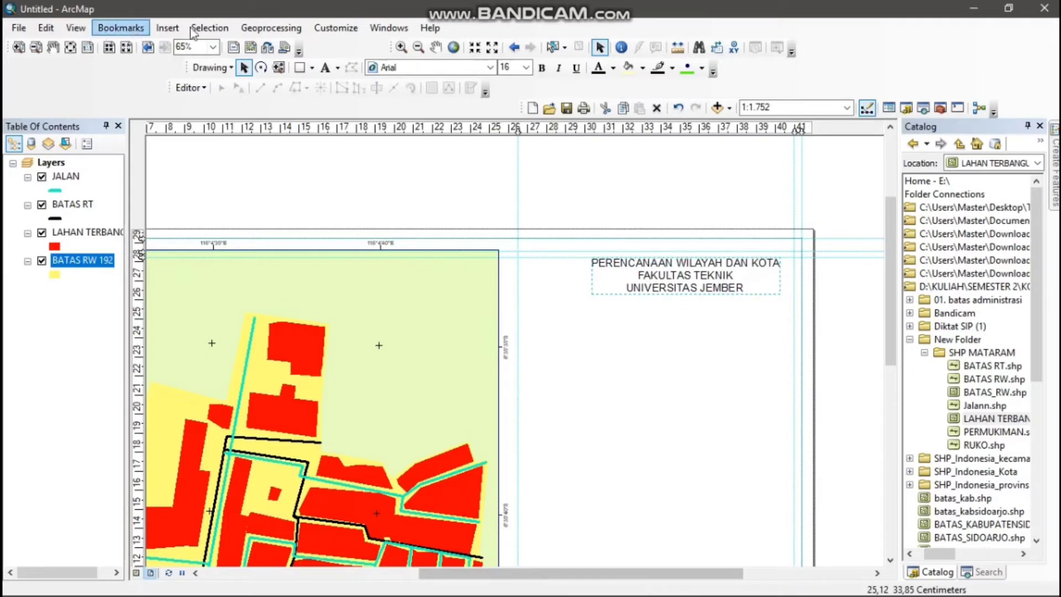
# Insert the picture "Logo UNEJ (Terbaru).png" from the SEMESTER 2 folder into the layout
pyautogui.click(167, 28)
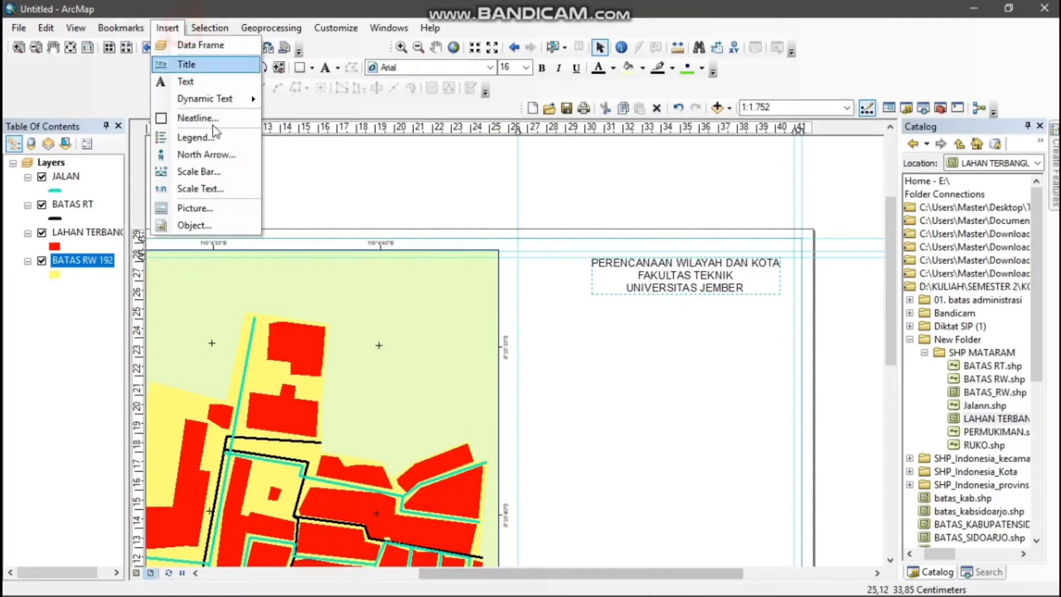
pyautogui.click(227, 207)
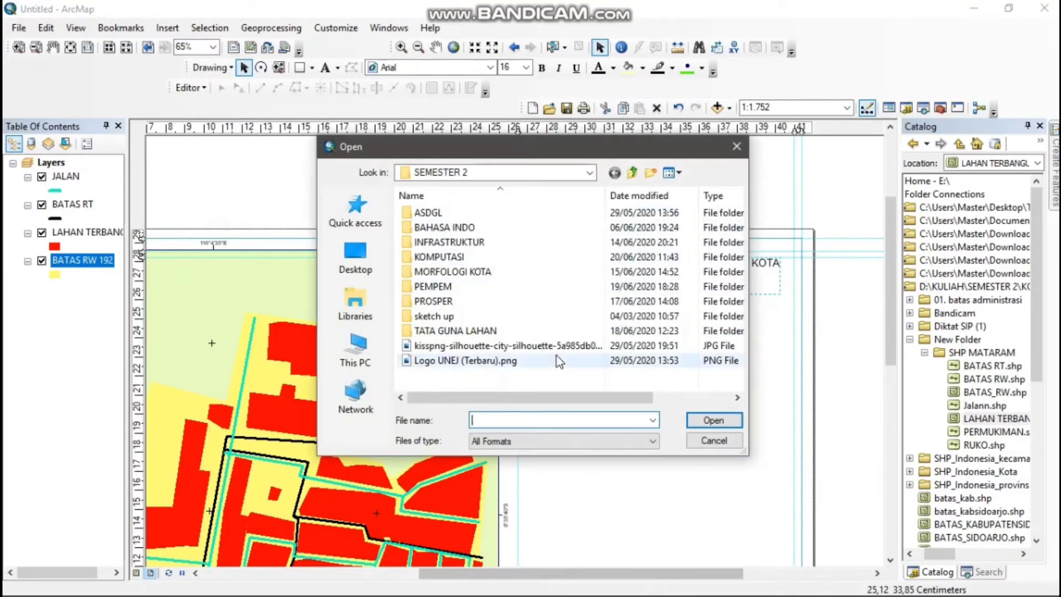
pyautogui.click(551, 362)
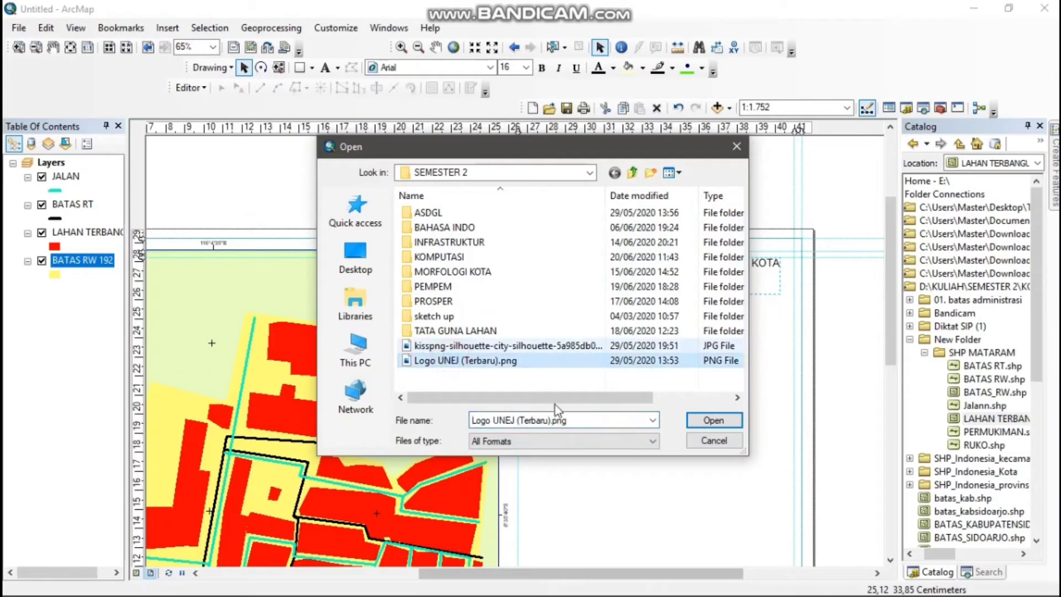
pyautogui.click(716, 421)
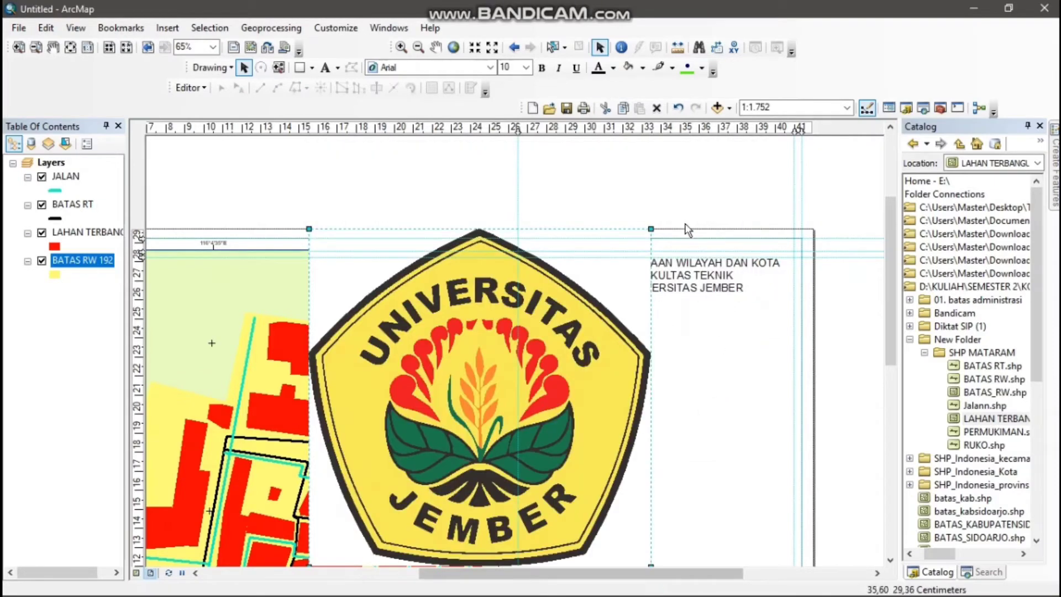
# Shrink the university logo to about 3 cm wide and place it left of the heading text, just inside the vertical guide
pyautogui.moveTo(651, 229); pyautogui.dragTo(549, 294)
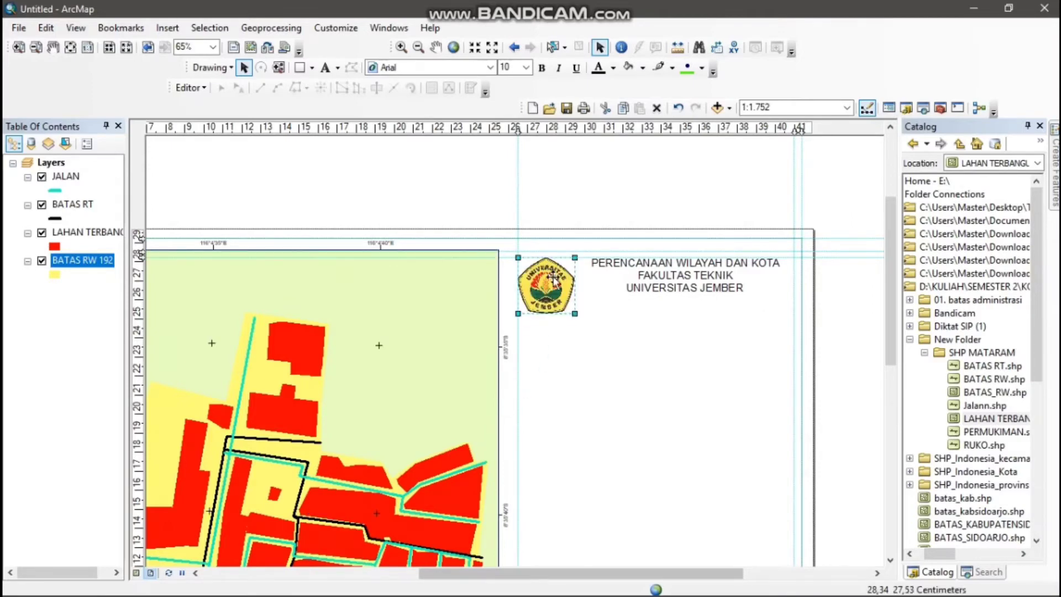
pyautogui.press('Right')
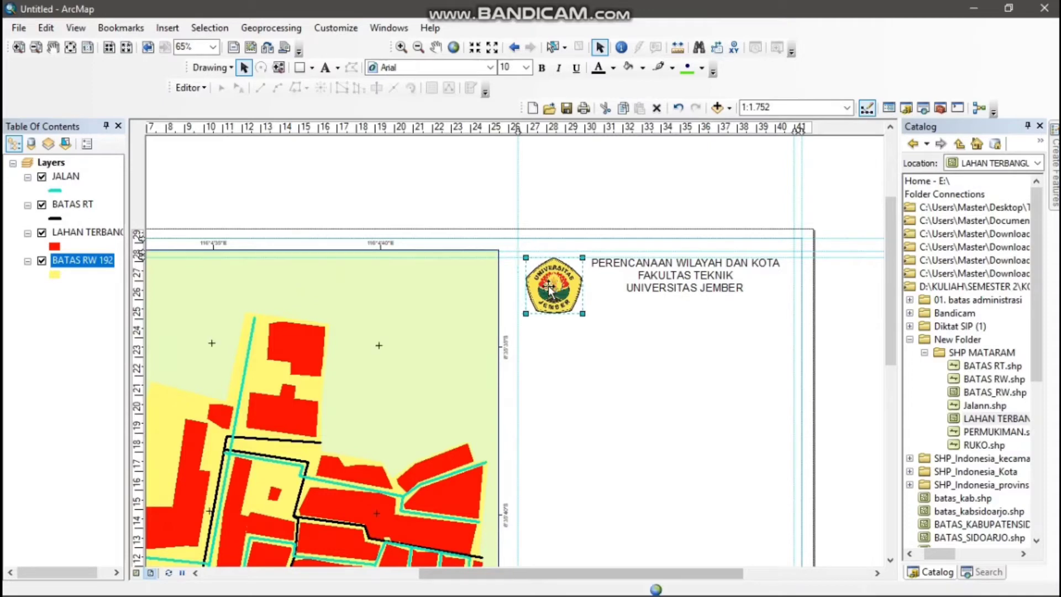
pyautogui.click(525, 257)
pyautogui.click(525, 257)
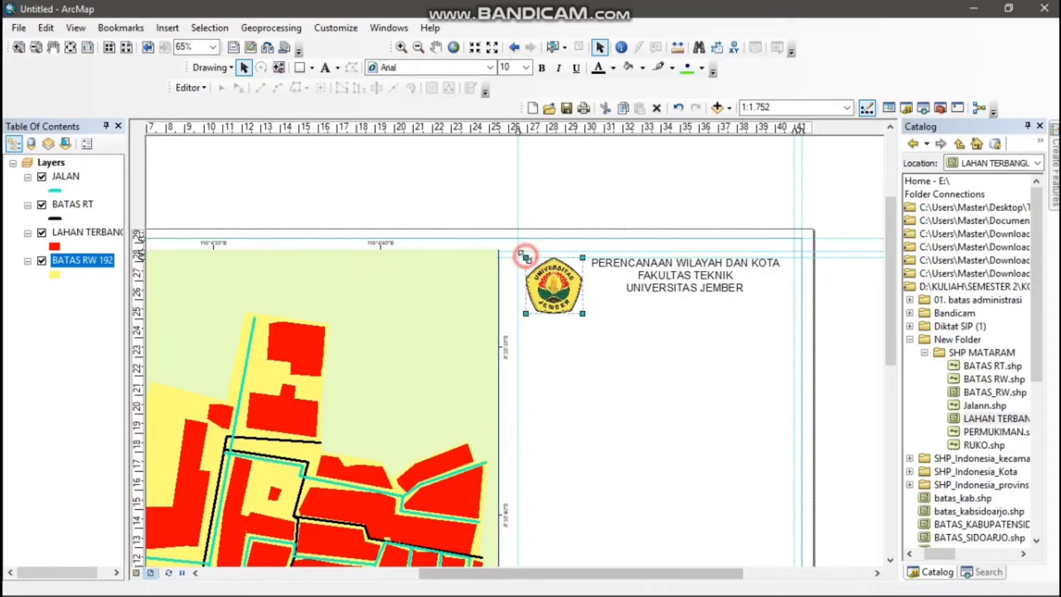
pyautogui.moveTo(525, 256); pyautogui.dragTo(528, 264)
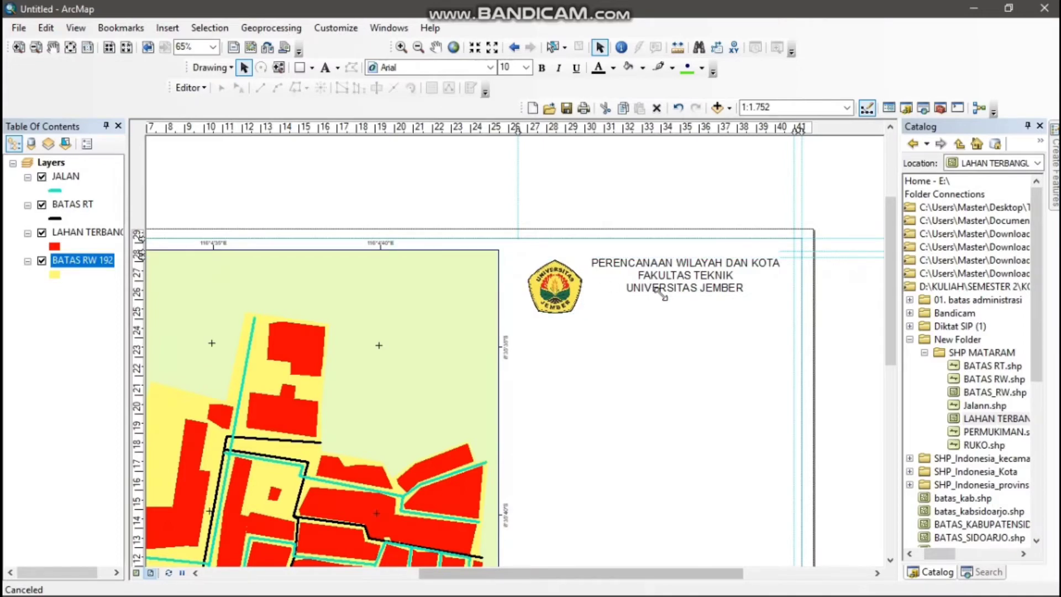
pyautogui.click(686, 283)
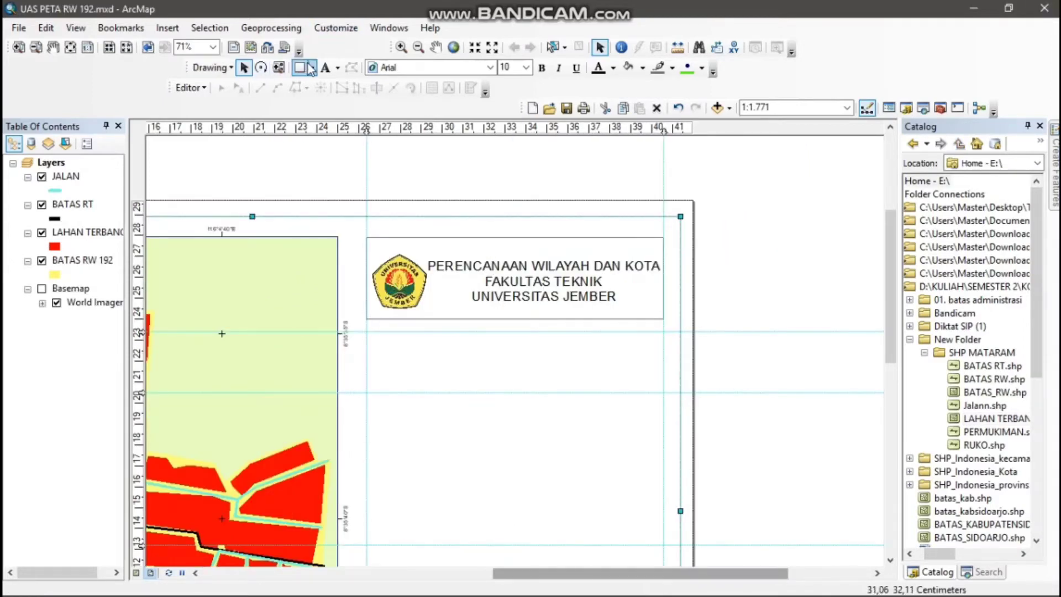
# Add centre-aligned title text below the heading box reading "PETA KAWASAN TERBANGUN RW 192", "KELURAHAN TANJUNG KARANG PERMAI" and "KECAMATAN SEKARBELA" on three lines
pyautogui.click(325, 68)
pyautogui.click(459, 350)
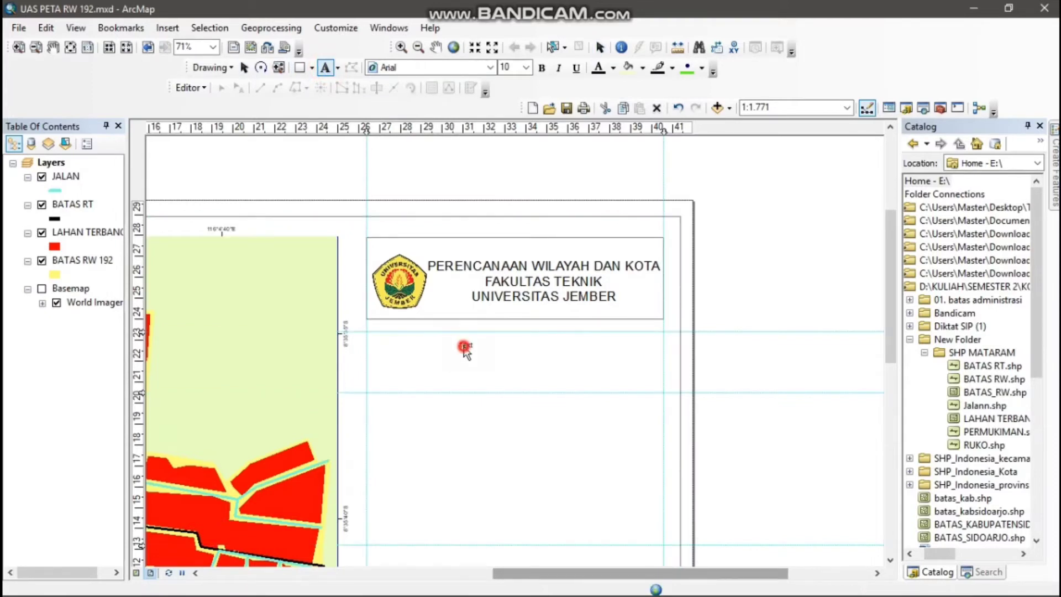
pyautogui.doubleClick(465, 351)
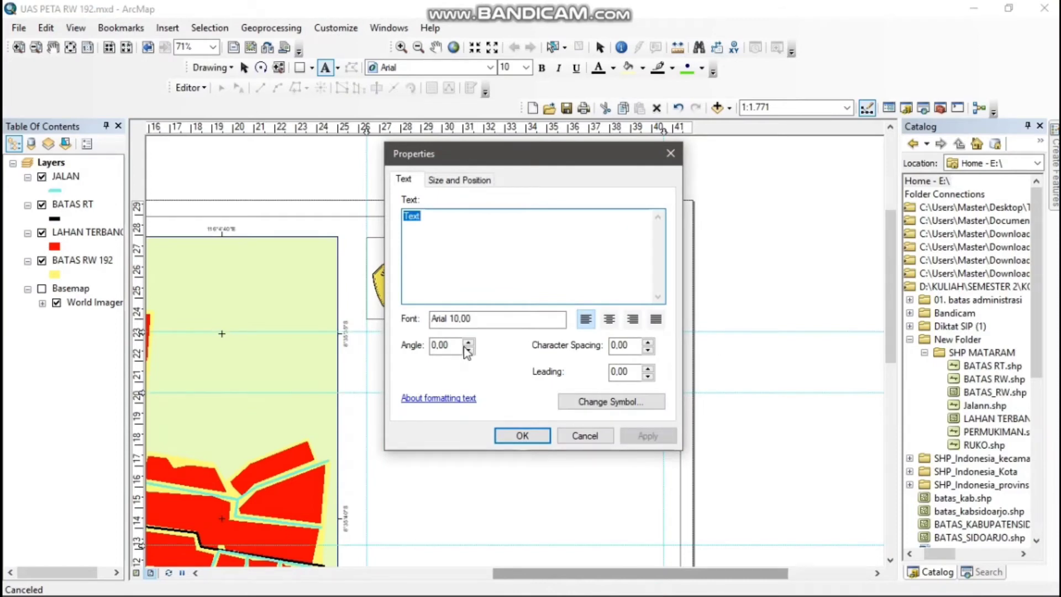
pyautogui.write('PETA KAWASAN TERBANGUN RW 192')
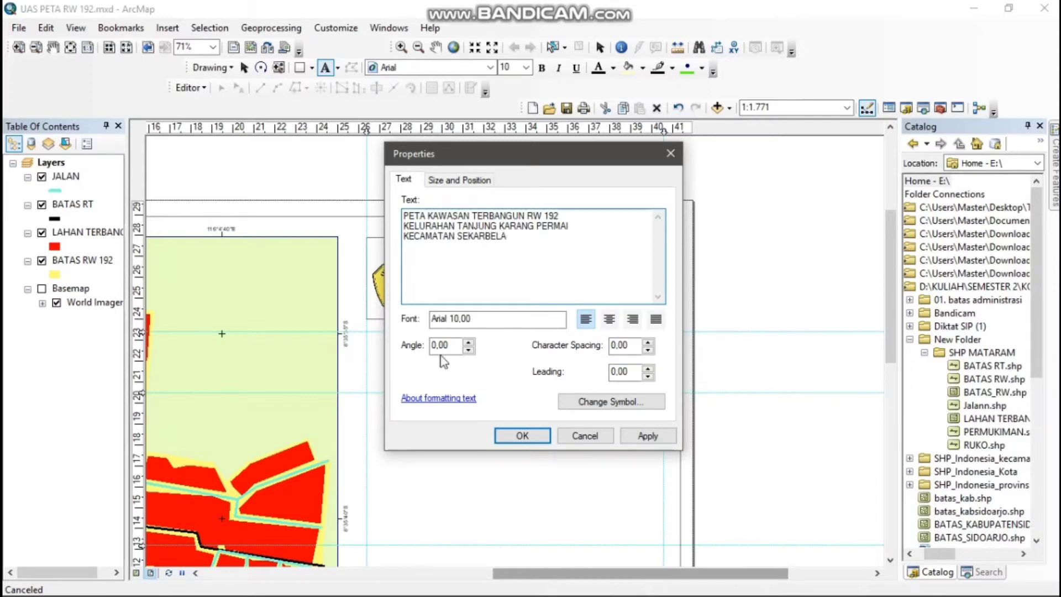
pyautogui.click(609, 319)
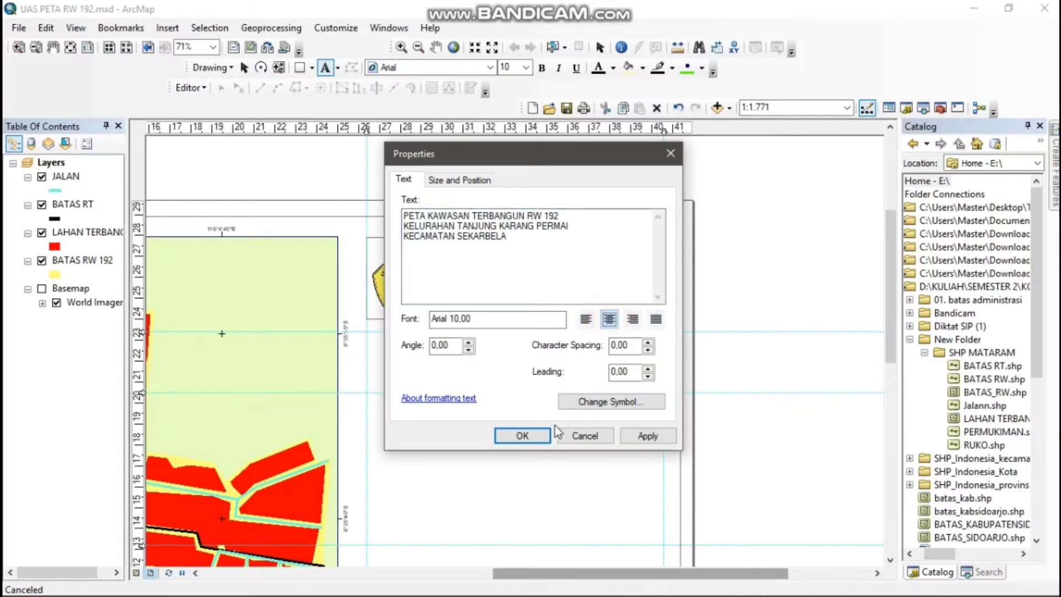
pyautogui.click(522, 436)
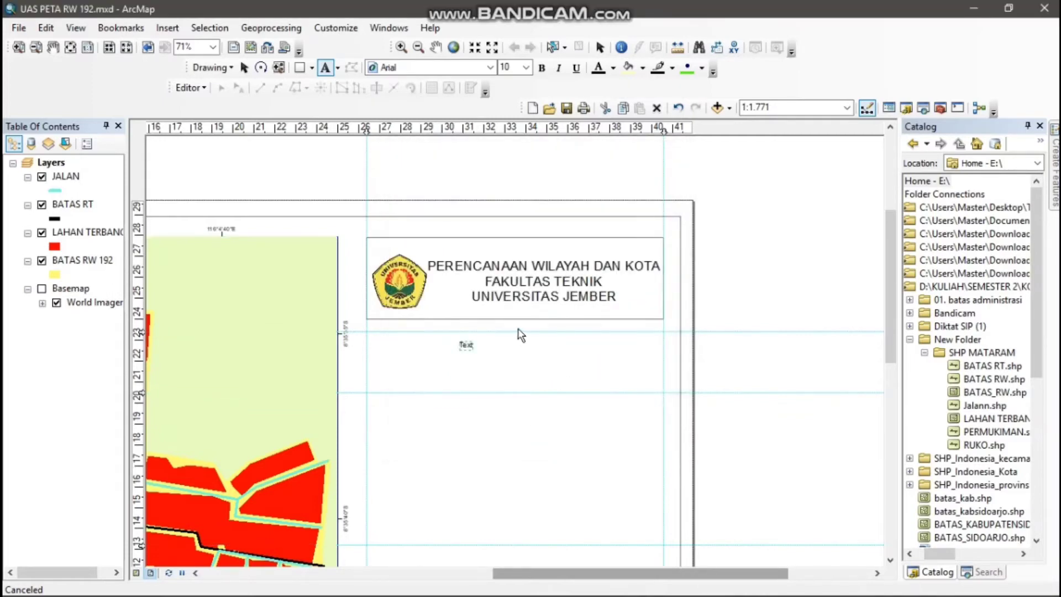
# Set the map title text to size 20 and move it between the two horizontal guides below the heading box
pyautogui.click(525, 67)
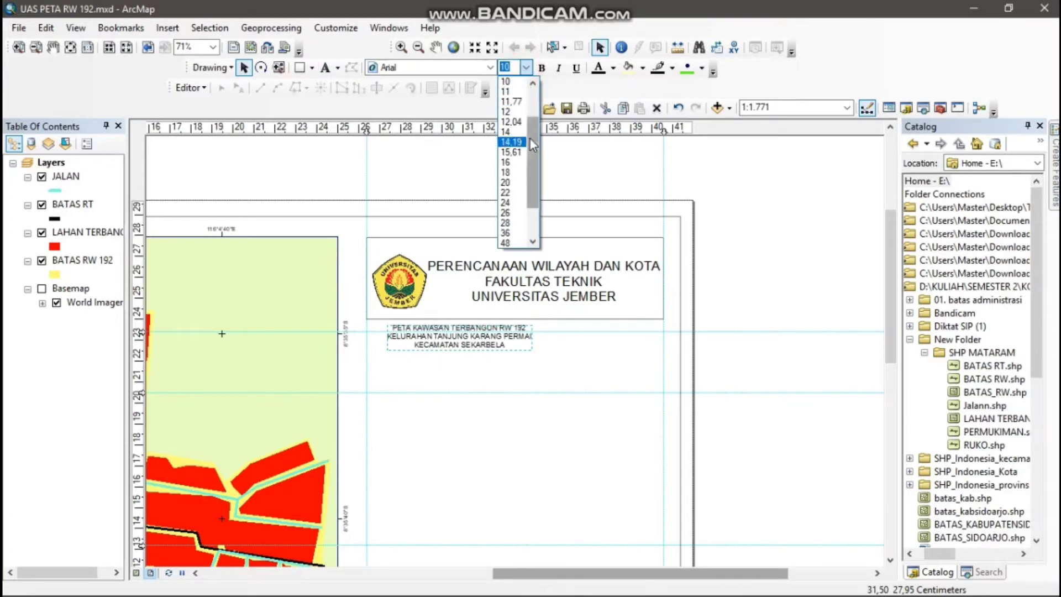
pyautogui.scroll(-1, 532, 141)
pyautogui.click(512, 173)
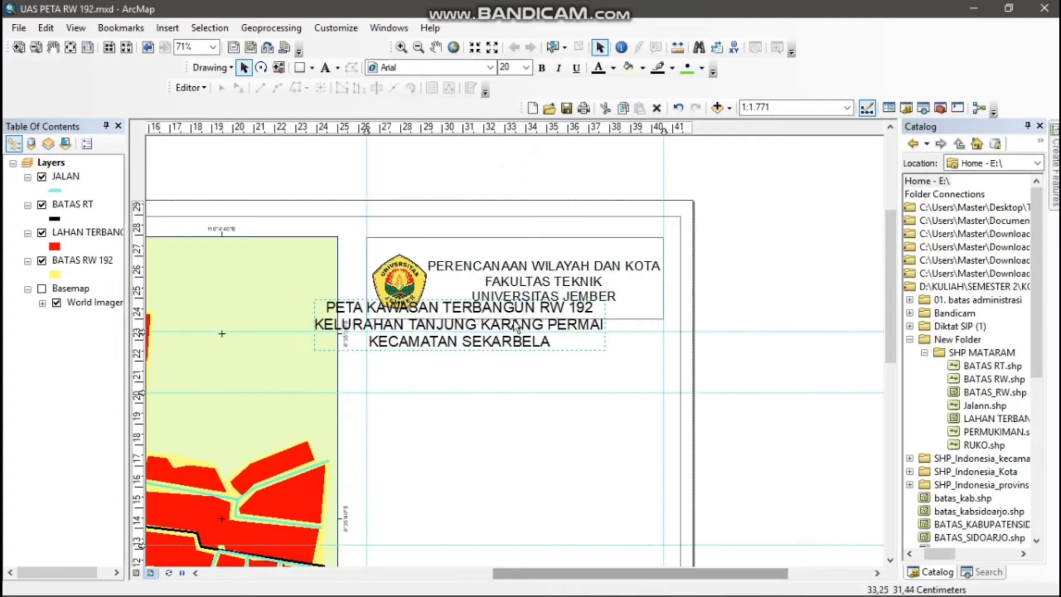
pyautogui.moveTo(515, 341); pyautogui.dragTo(538, 363)
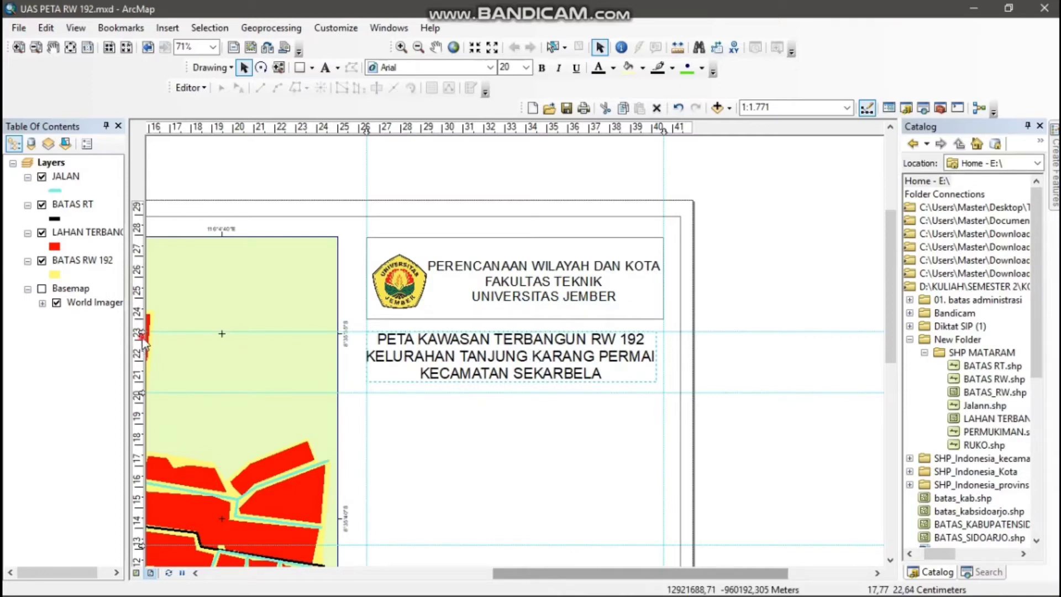
# Position the title text slightly lower and flush with the right vertical guide, using a temporary horizontal guide that is cleared again
pyautogui.click(476, 355)
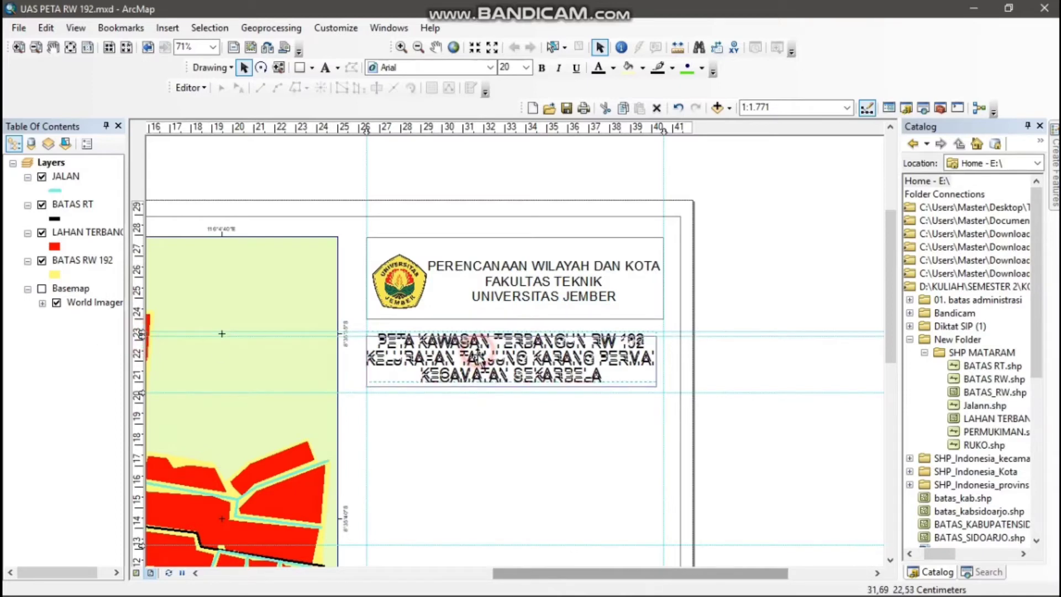
pyautogui.moveTo(477, 356); pyautogui.dragTo(479, 360)
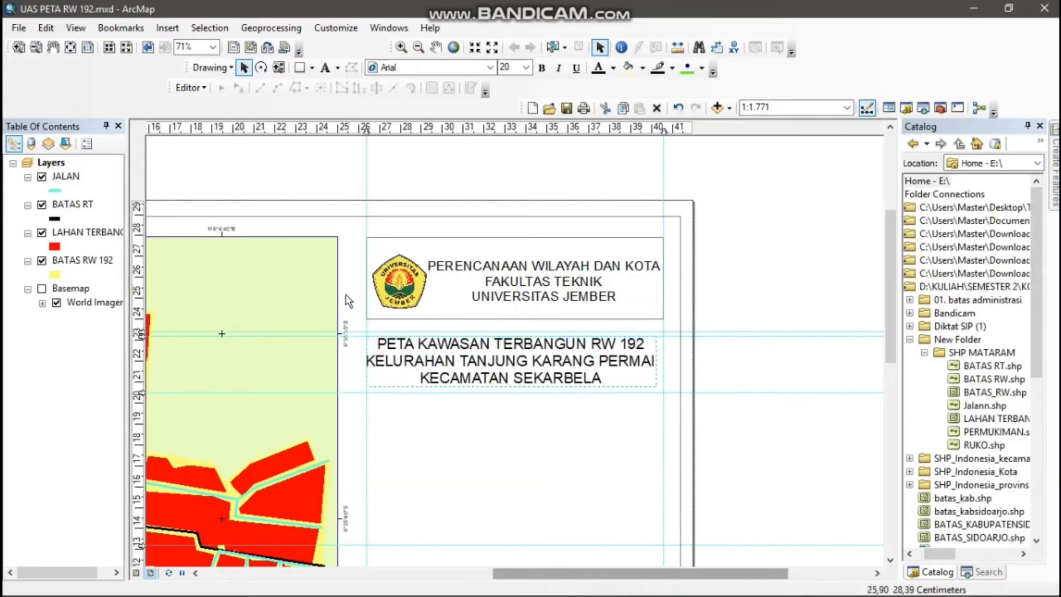
pyautogui.rightClick(142, 335)
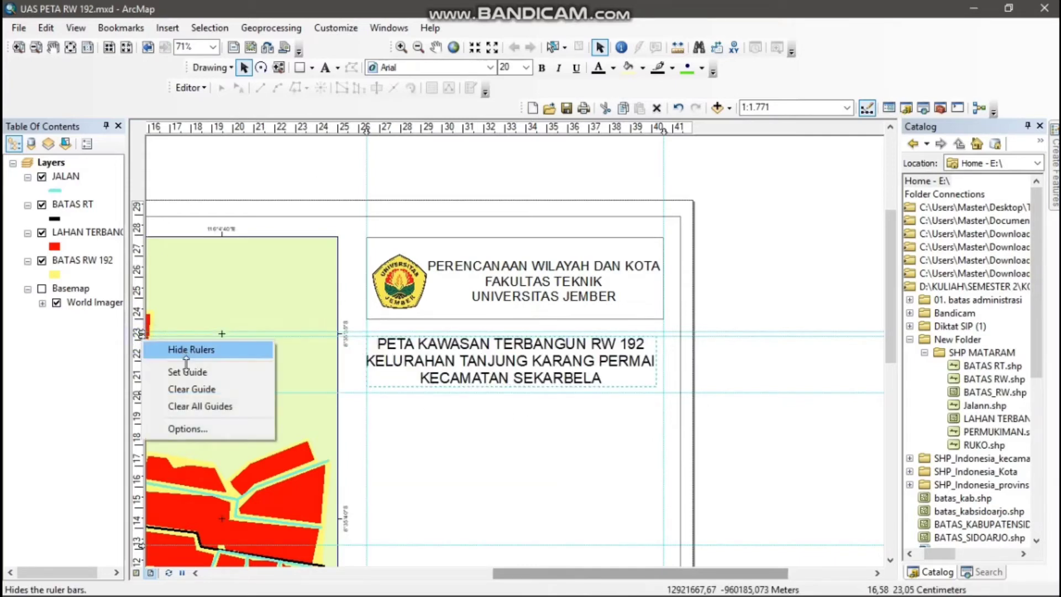
pyautogui.click(193, 393)
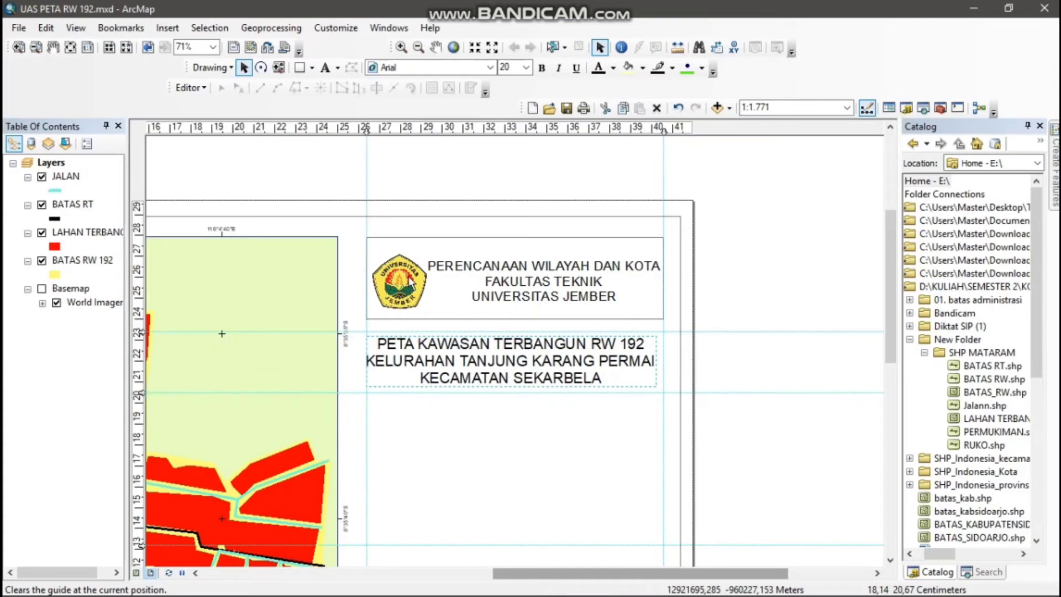
pyautogui.click(491, 363)
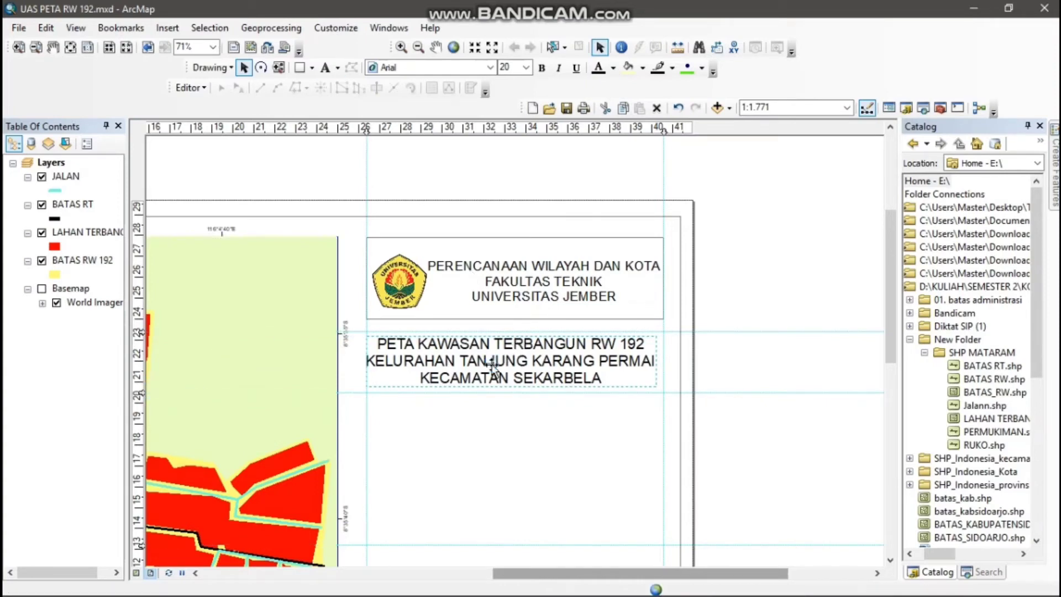
pyautogui.moveTo(492, 366); pyautogui.dragTo(500, 367)
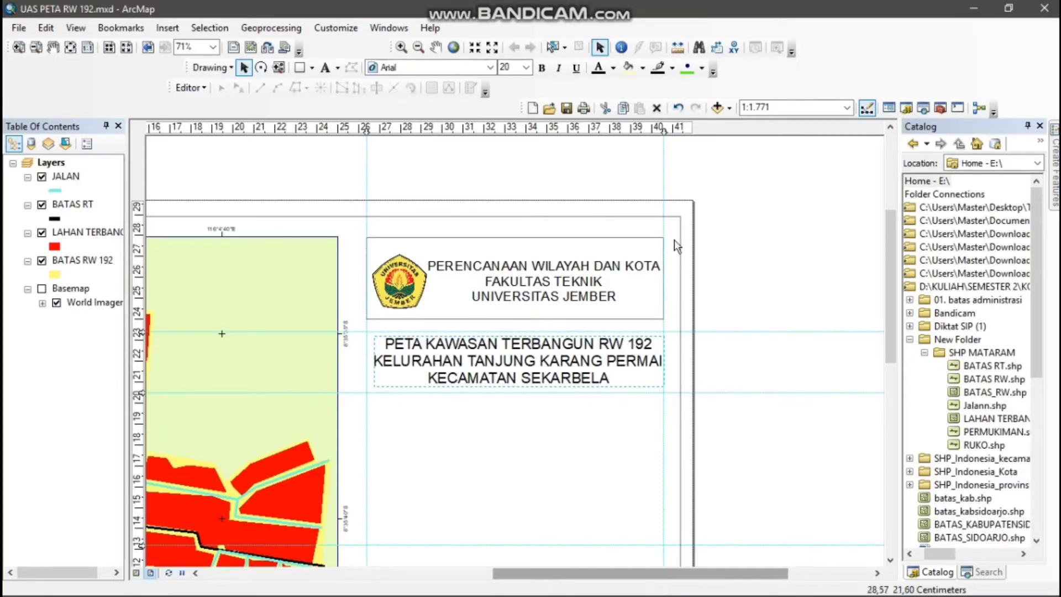
# Draw a rectangle about 14.2 by 2.9 cm around the title text along the guides and set its fill to No Color
pyautogui.click(299, 68)
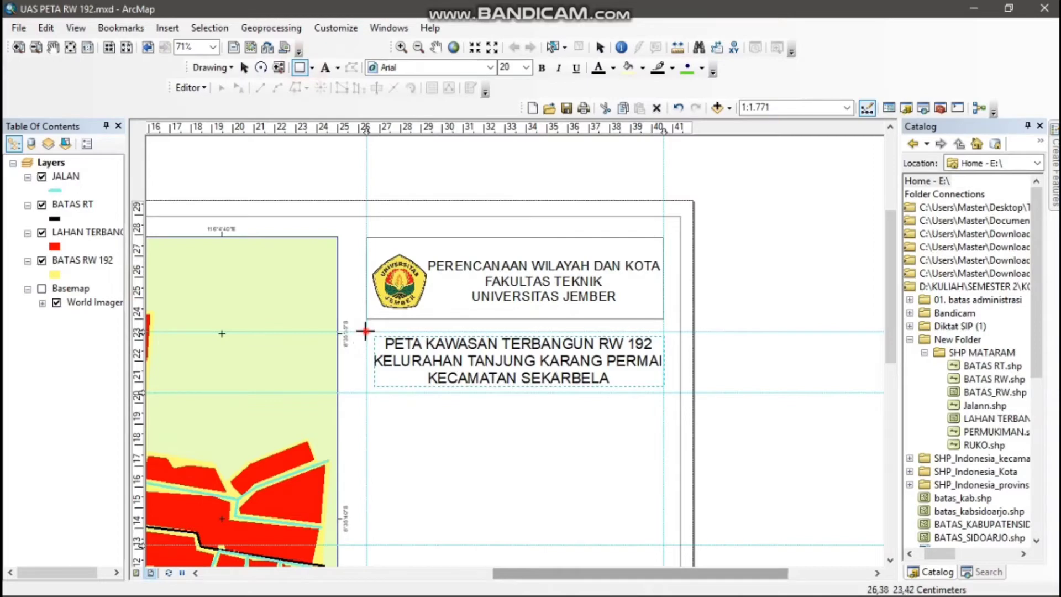
pyautogui.moveTo(365, 331); pyautogui.dragTo(661, 393)
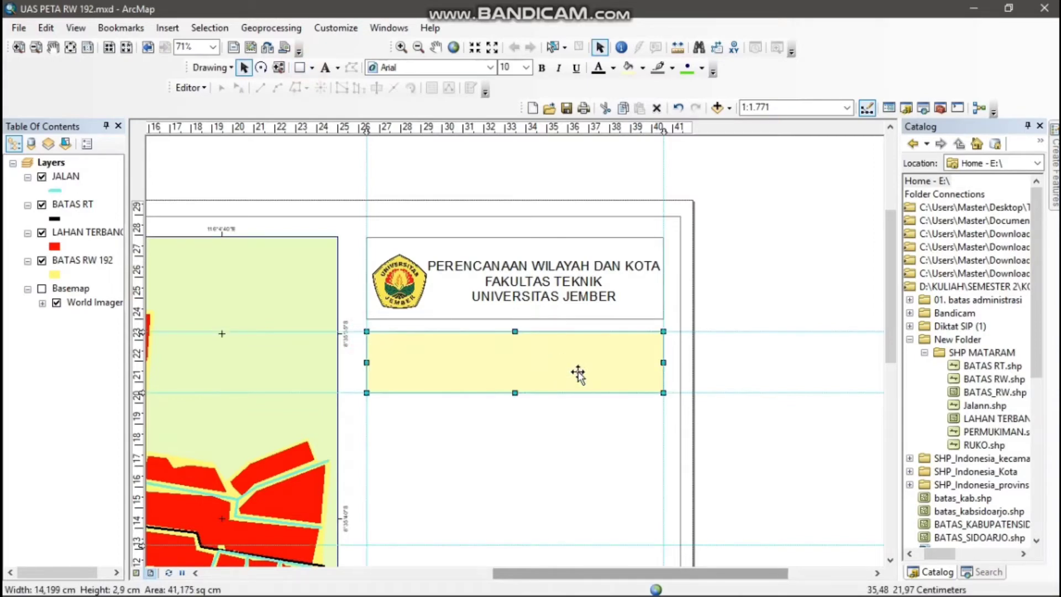
pyautogui.rightClick(578, 375)
pyautogui.click(607, 350)
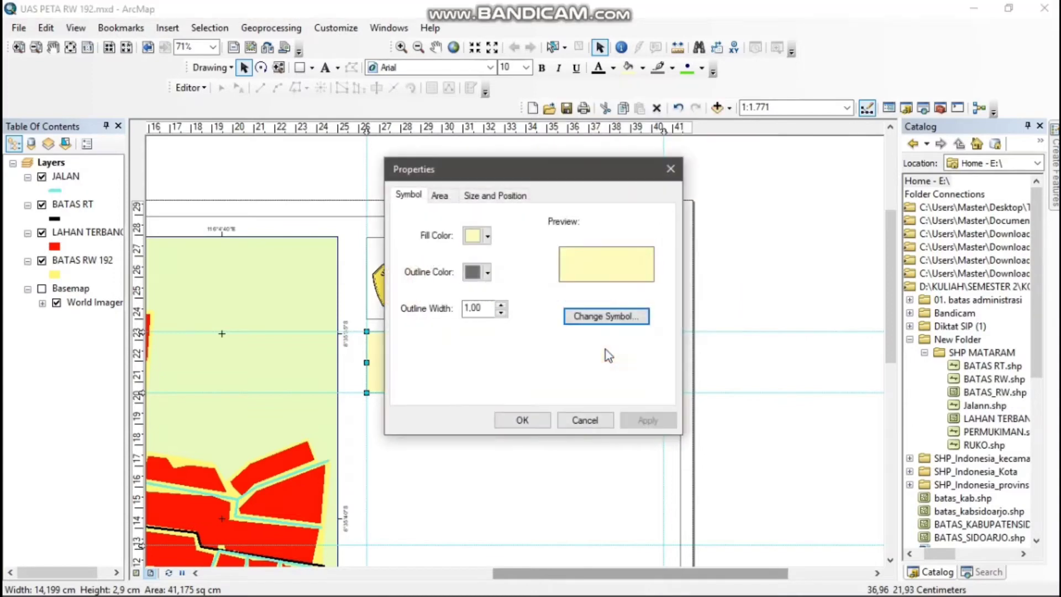
pyautogui.click(487, 245)
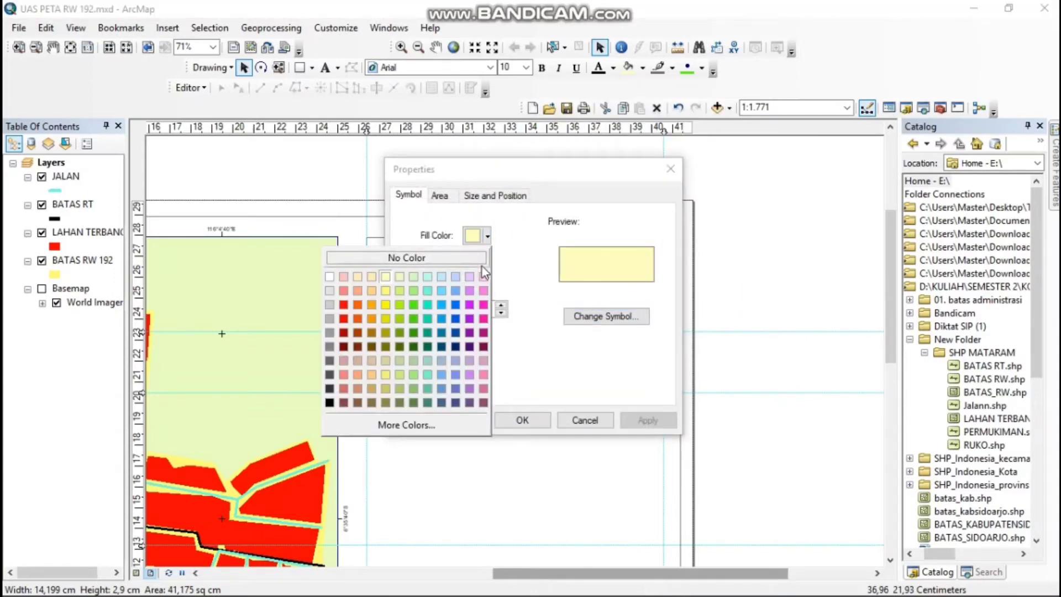
pyautogui.click(479, 262)
pyautogui.click(522, 420)
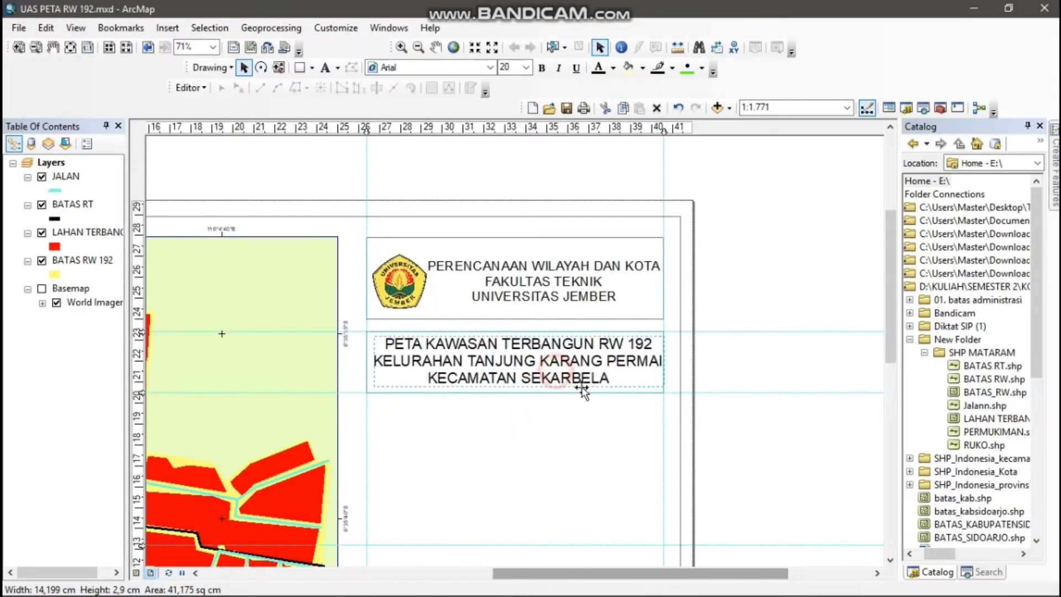
# Add a horizontal guide just below the title box, at about 20 cm
pyautogui.click(595, 427)
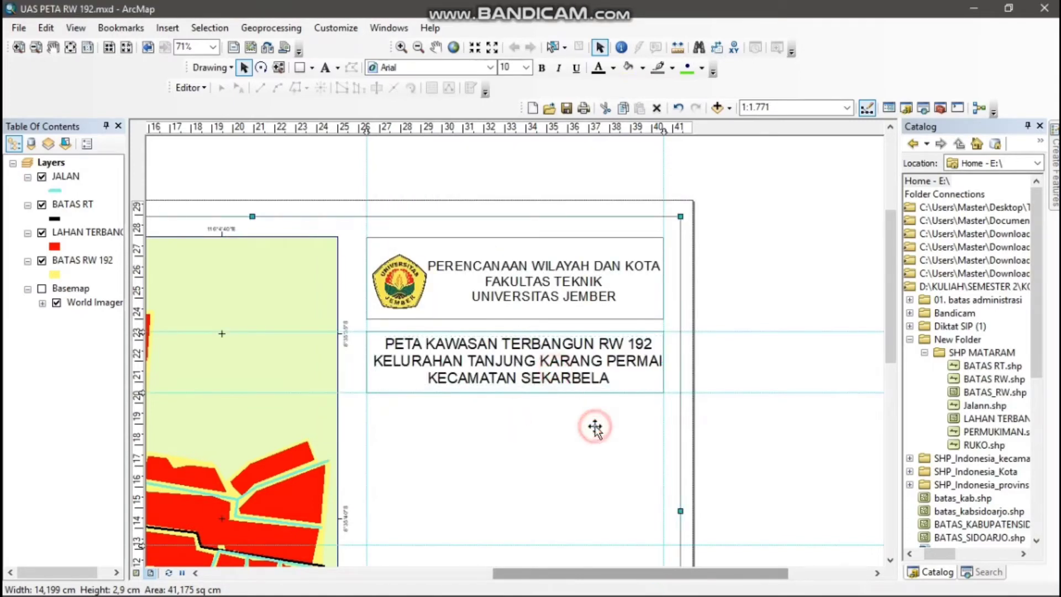
pyautogui.click(140, 402)
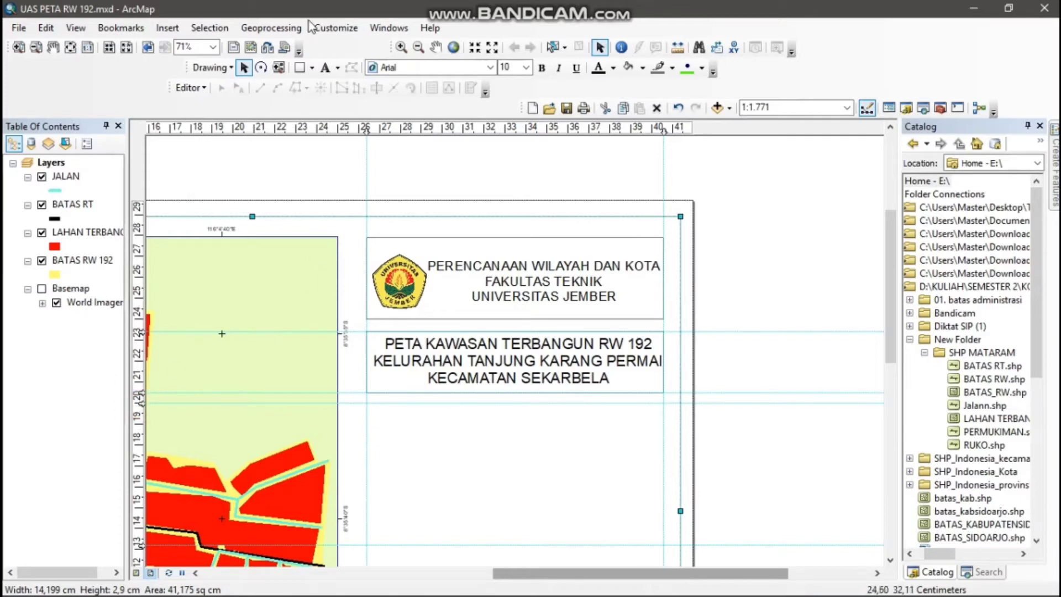
# Start a new legend, remove all its default items and add BATAS RW 192 as the first legend item
pyautogui.click(170, 28)
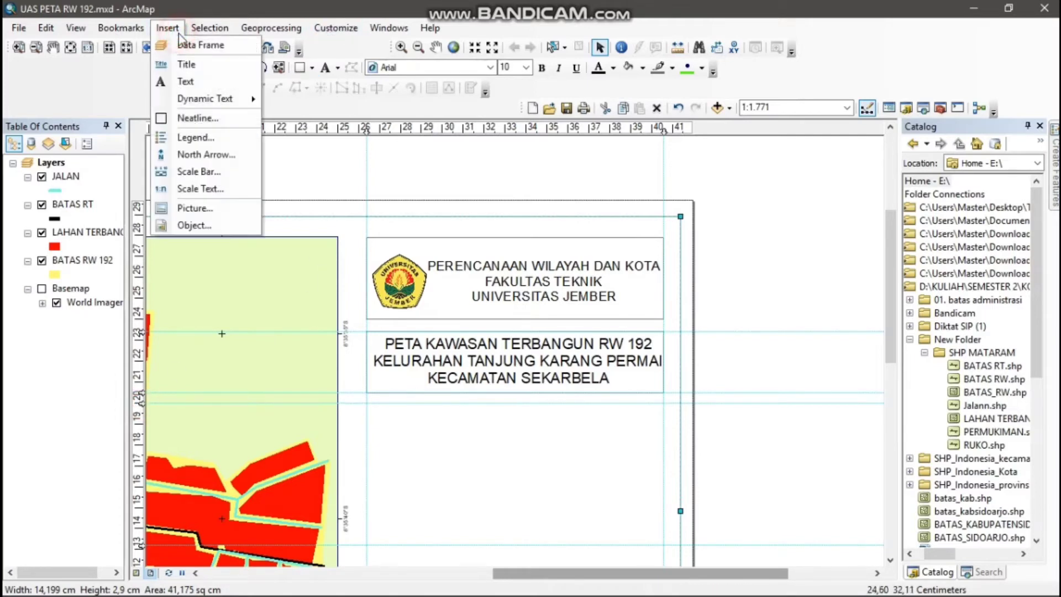
pyautogui.click(220, 138)
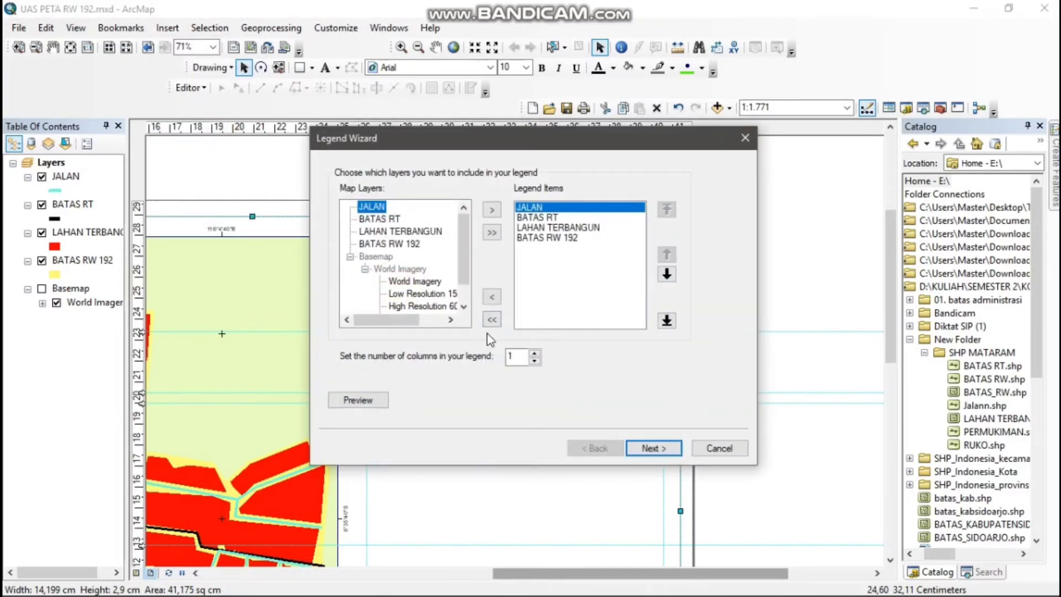
pyautogui.click(492, 318)
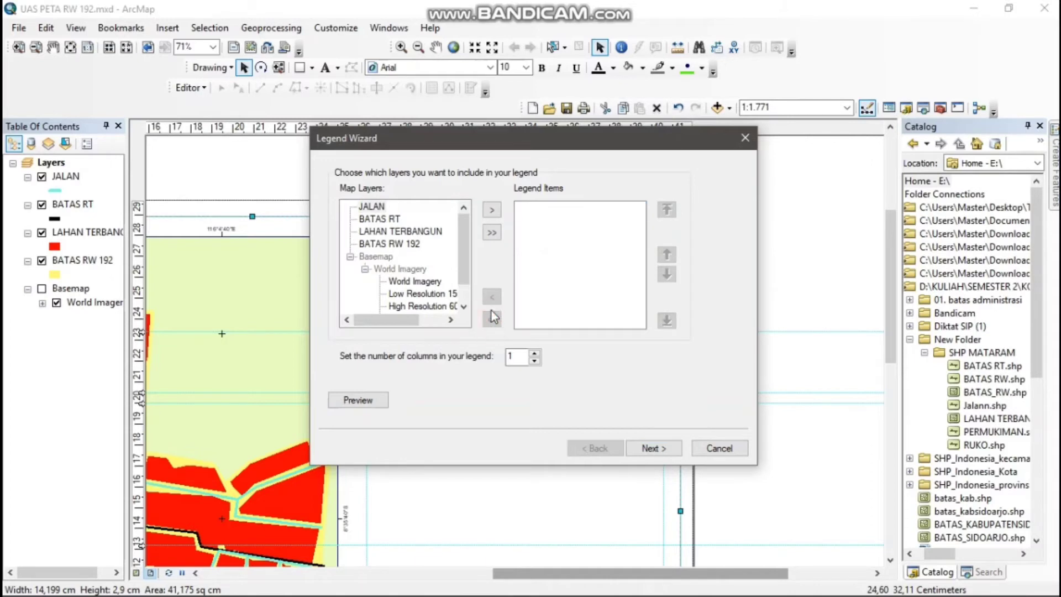
pyautogui.click(402, 244)
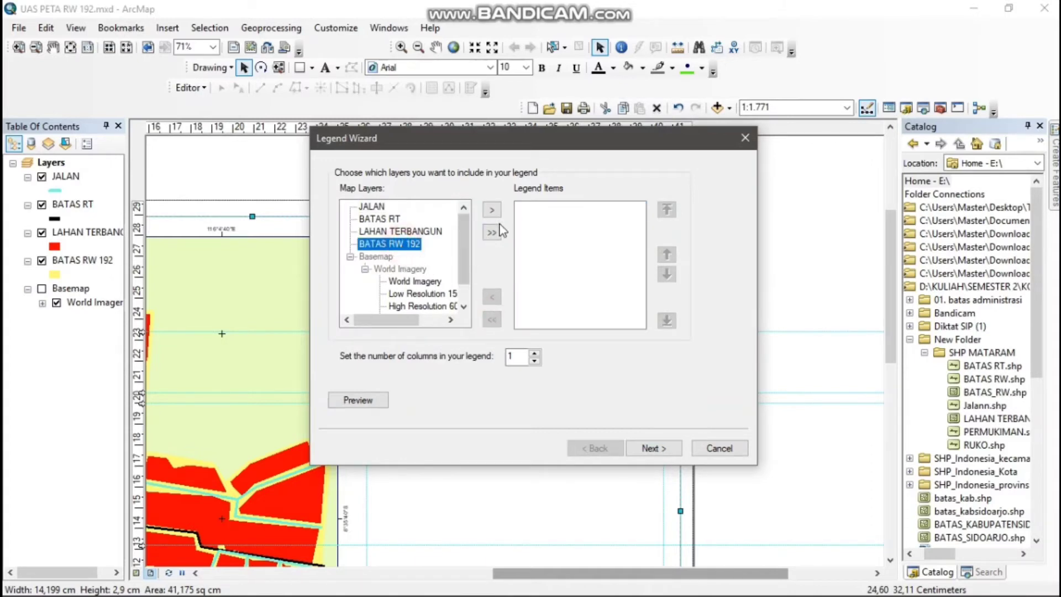
pyautogui.click(493, 211)
pyautogui.click(436, 232)
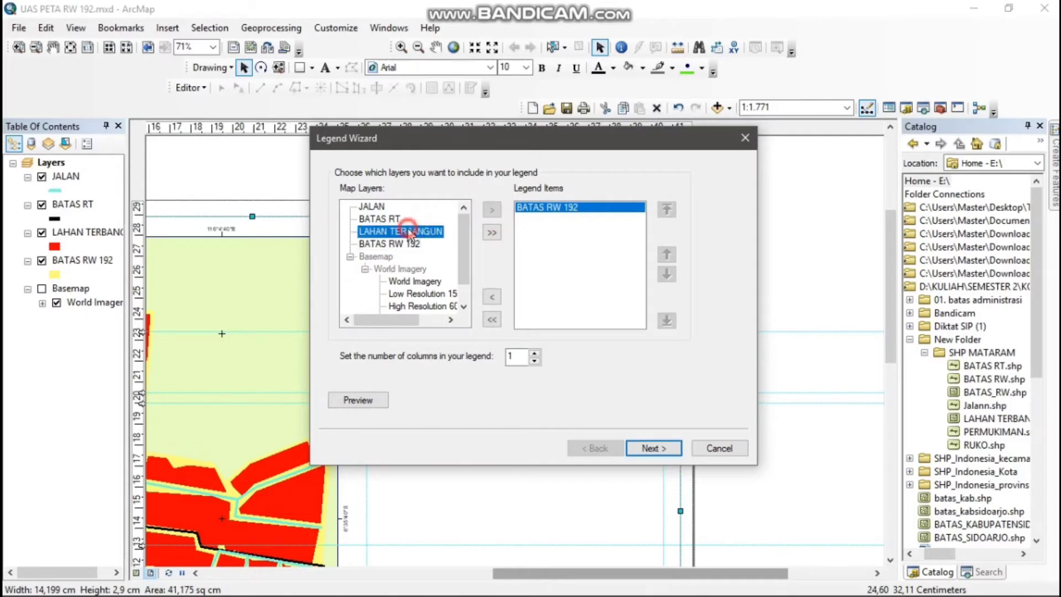
pyautogui.click(490, 210)
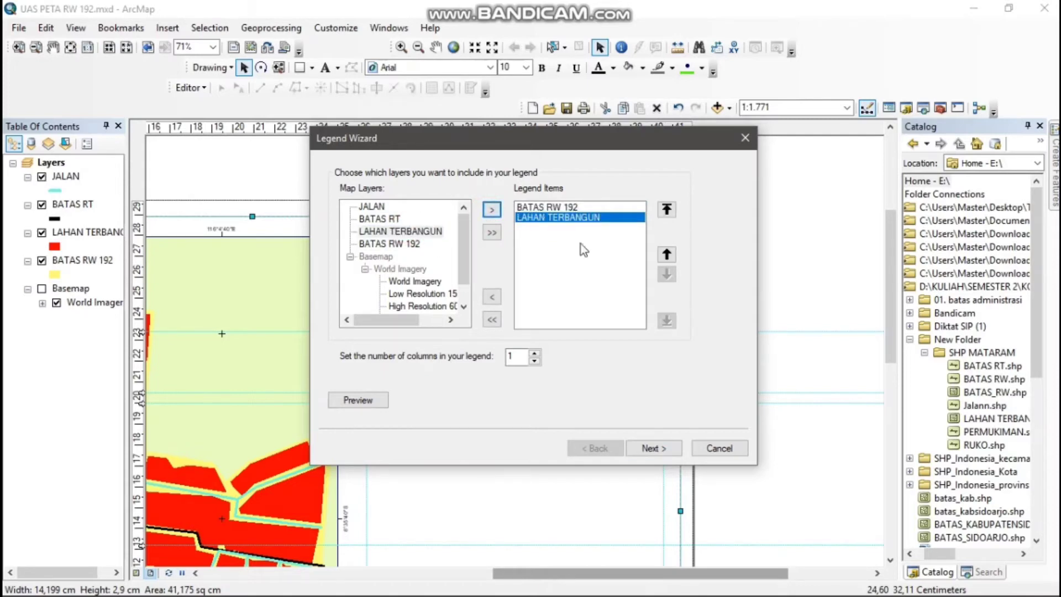
pyautogui.click(493, 297)
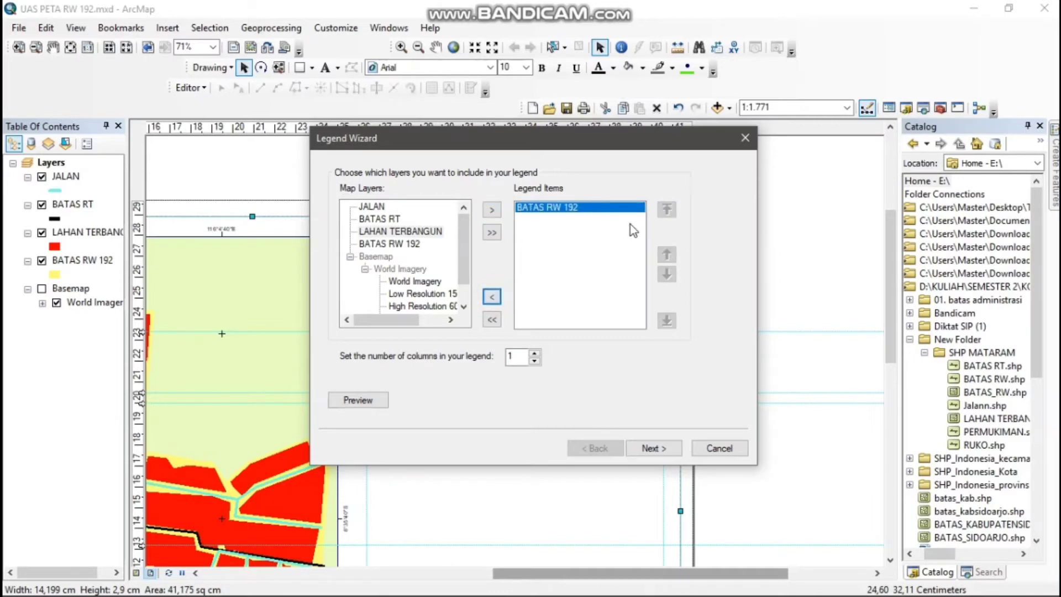
# Add BATAS RT, LAHAN TERBANGUN and JALAN to the legend items in that order
pyautogui.click(397, 218)
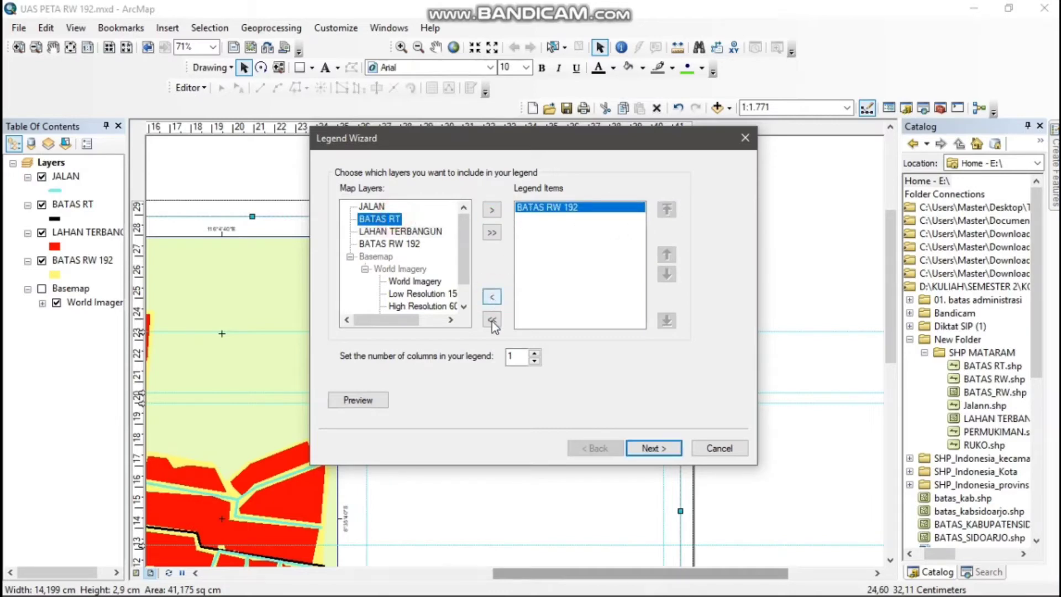
pyautogui.click(492, 210)
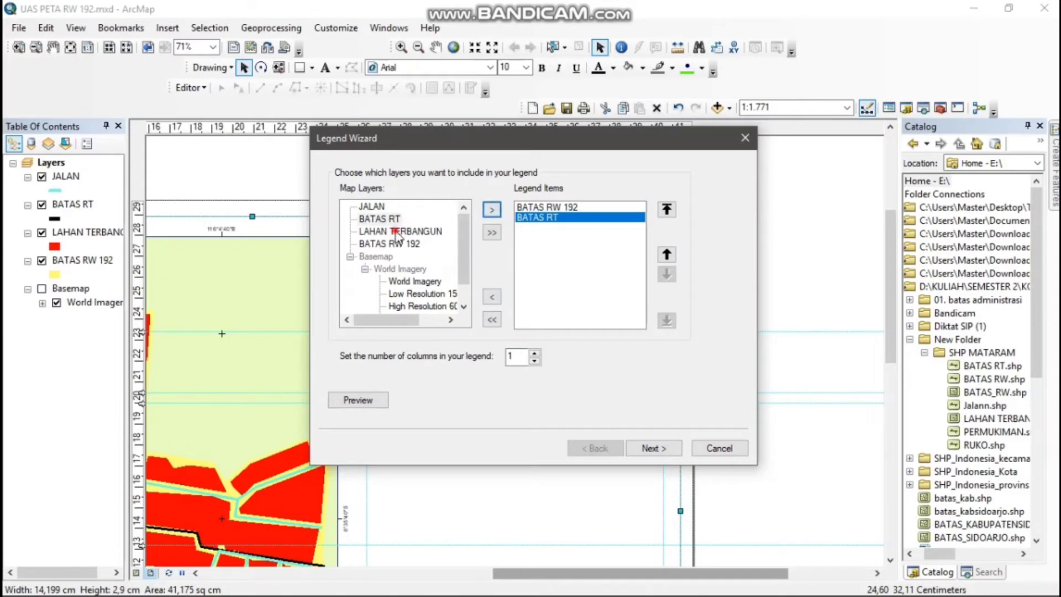
pyautogui.click(400, 231)
pyautogui.click(492, 210)
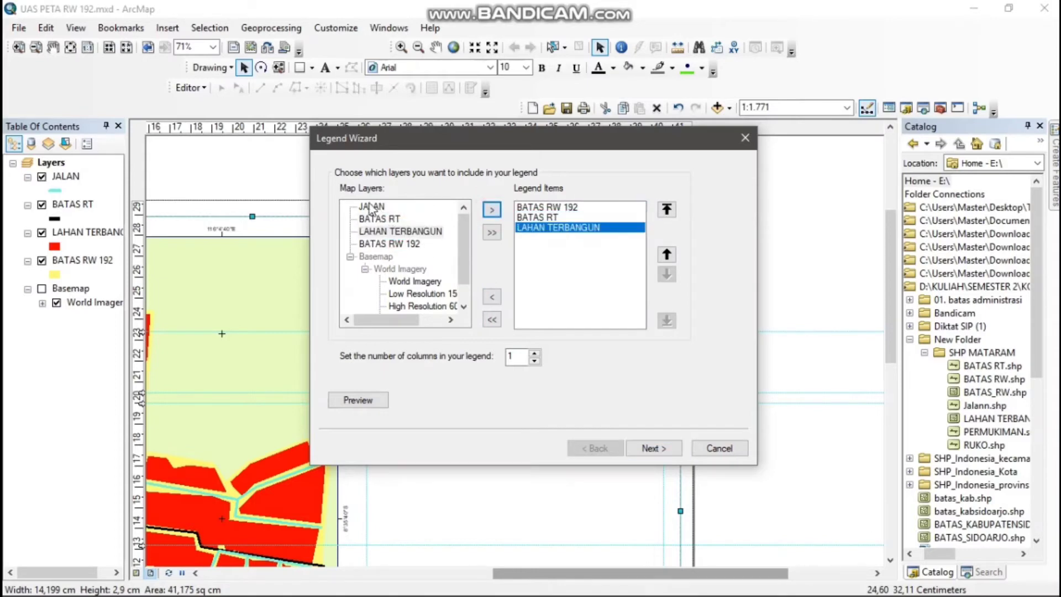
pyautogui.click(369, 207)
pyautogui.click(491, 210)
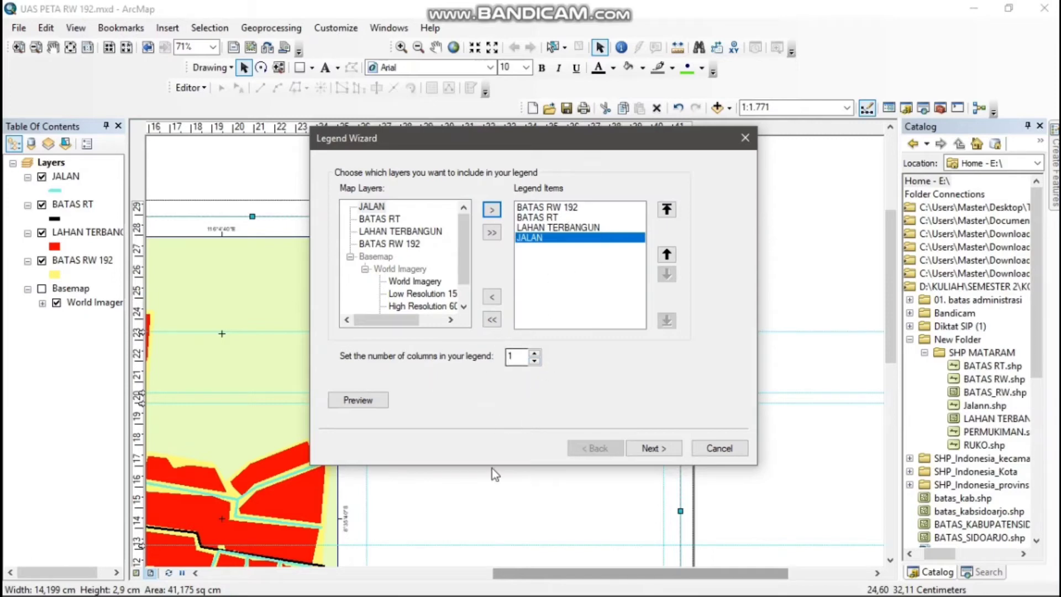
# Complete the legend wizard with the default title, frame, patch and spacing settings to place the legend on the layout
pyautogui.click(652, 449)
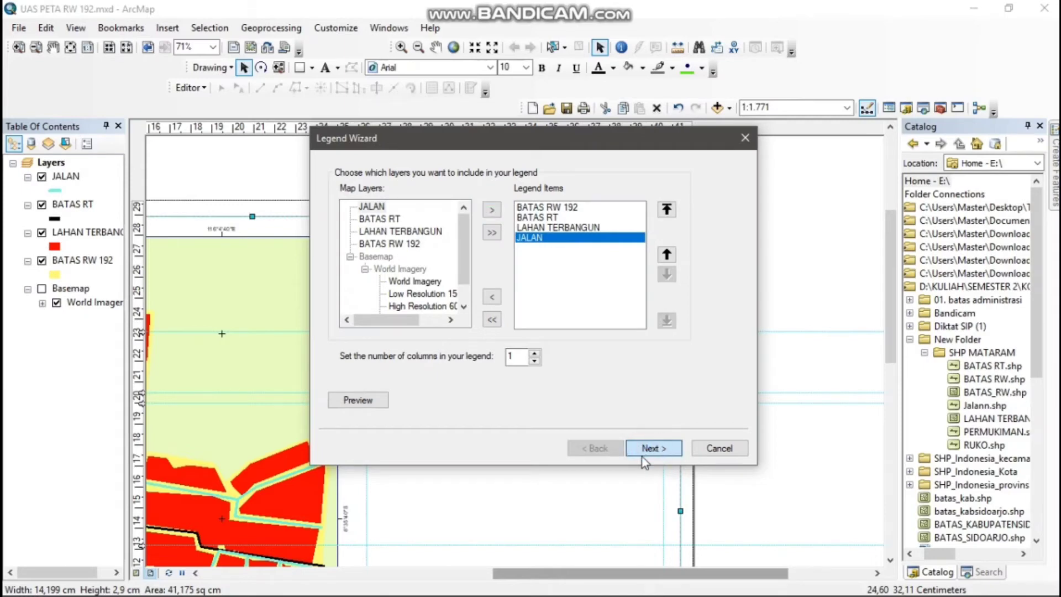
pyautogui.click(636, 450)
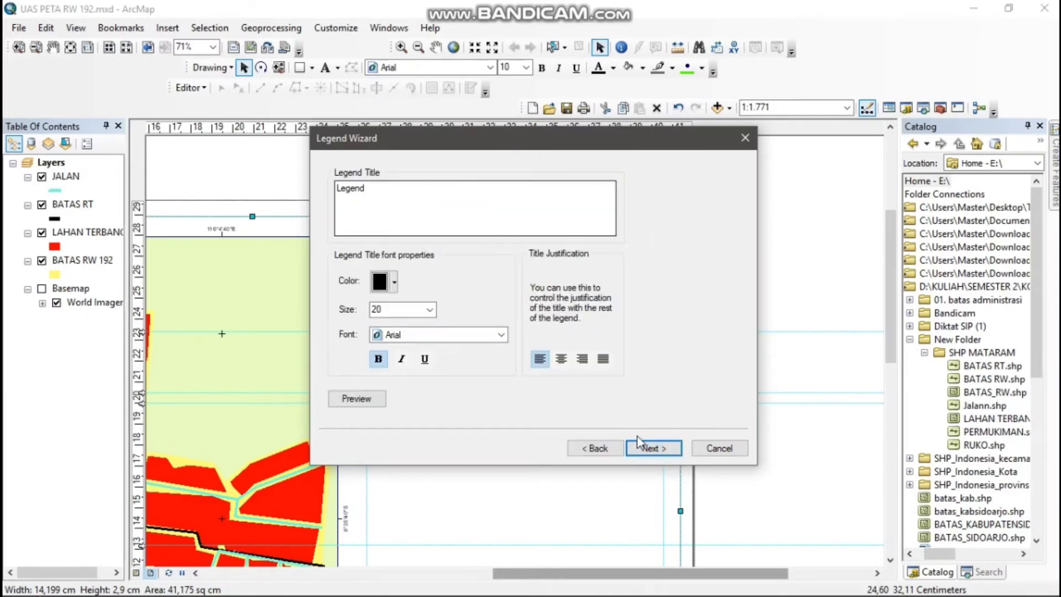
pyautogui.click(652, 449)
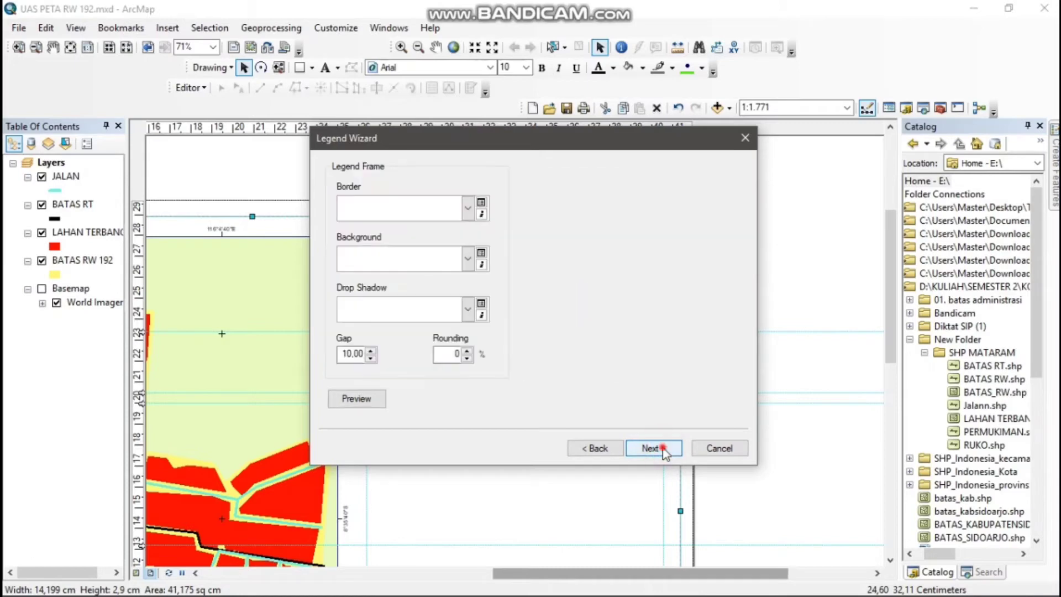
pyautogui.click(652, 449)
pyautogui.click(663, 449)
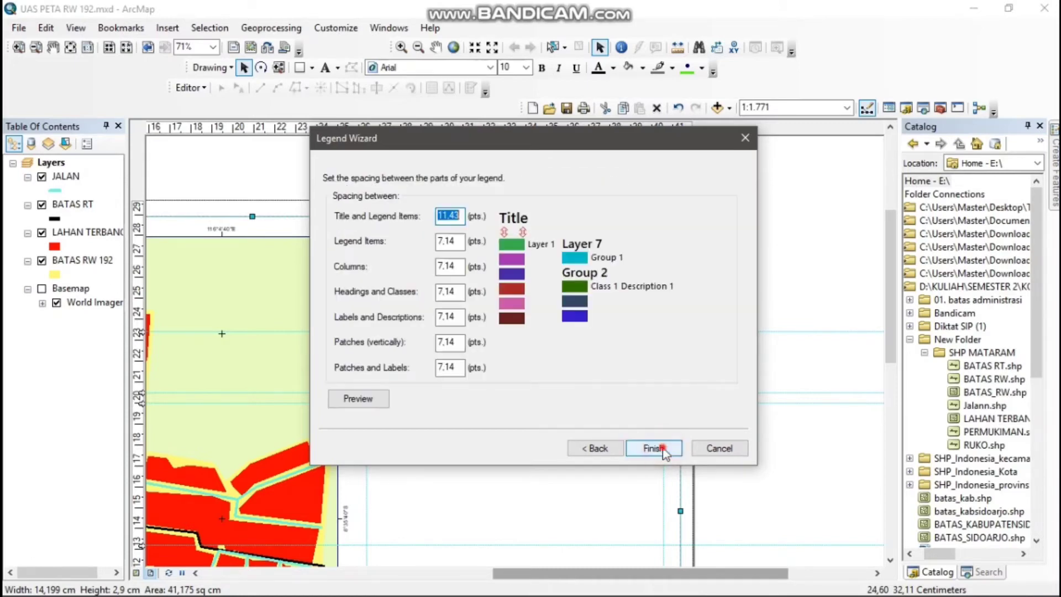
pyautogui.click(663, 447)
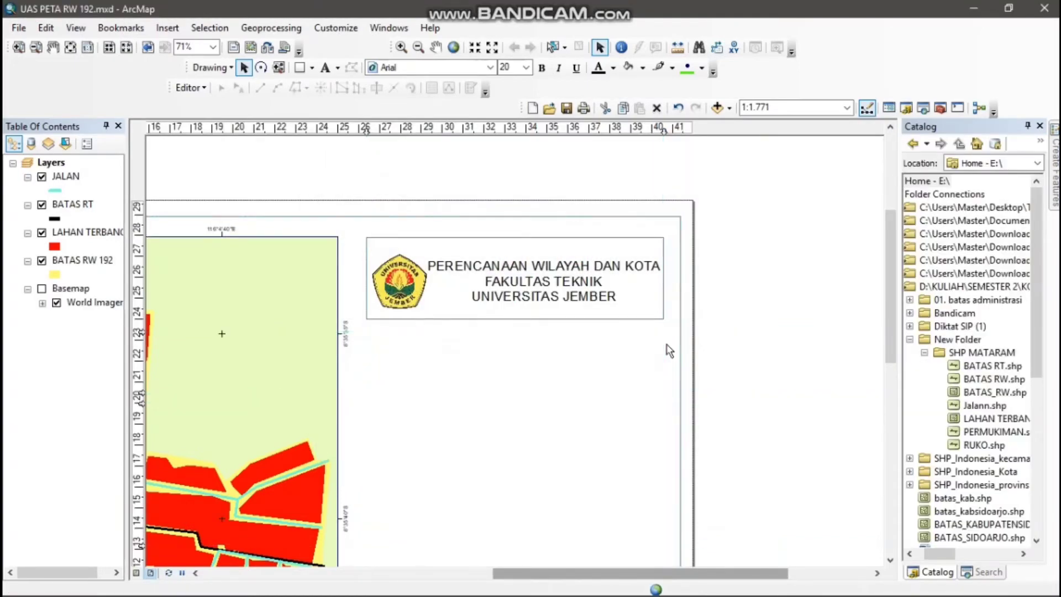
# Set the legend's text size to 22 and move the legend below the title box, just inside the left vertical guide
pyautogui.click(526, 66)
pyautogui.click(503, 144)
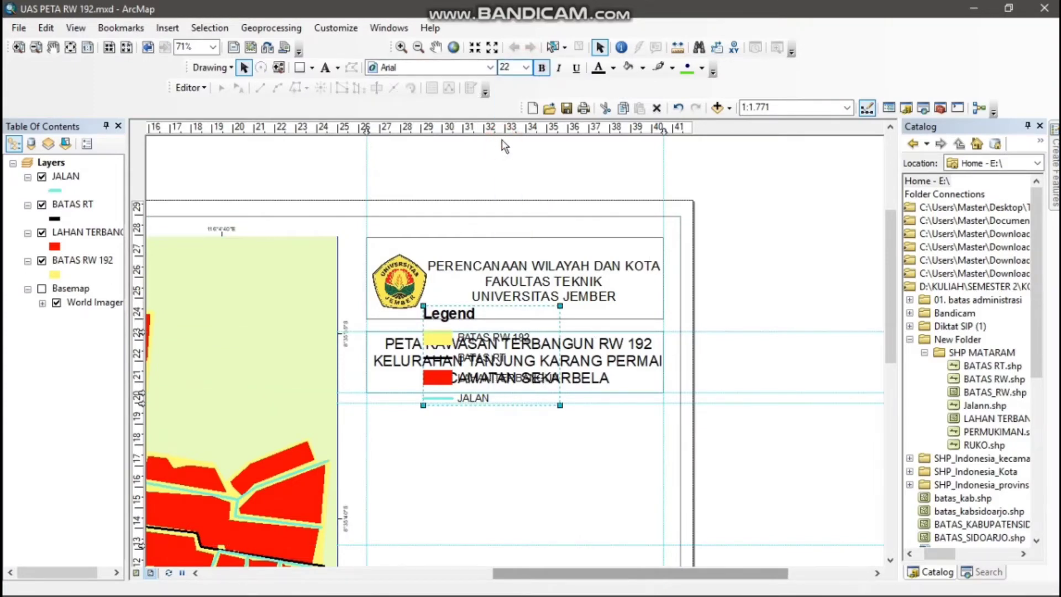
pyautogui.moveTo(464, 357); pyautogui.dragTo(418, 467)
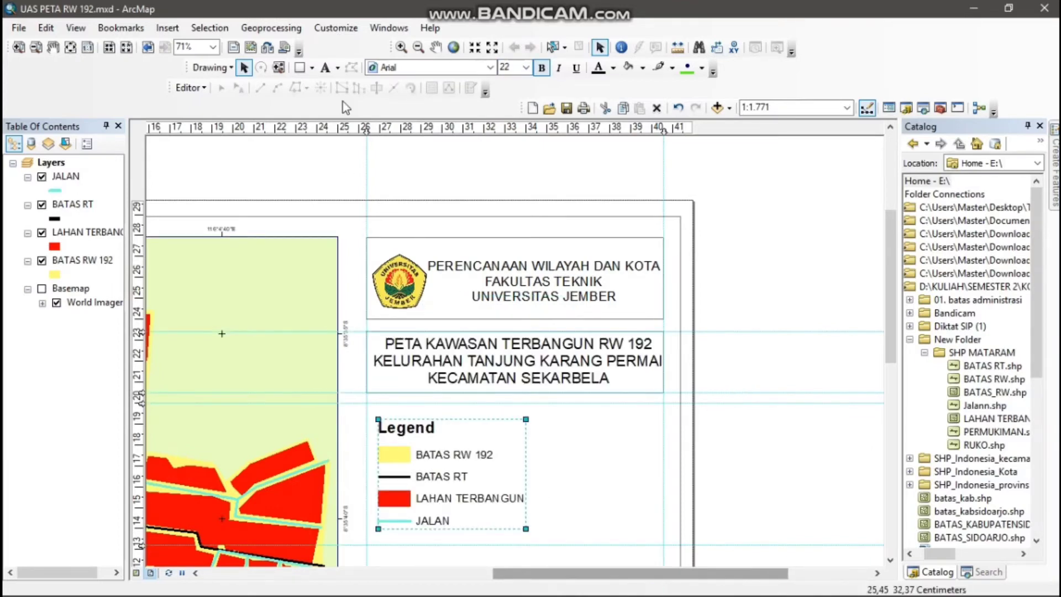
# Draw a rectangle about 14.2 by 6.8 cm around the legend along the guides and set its fill to No Color
pyautogui.click(299, 67)
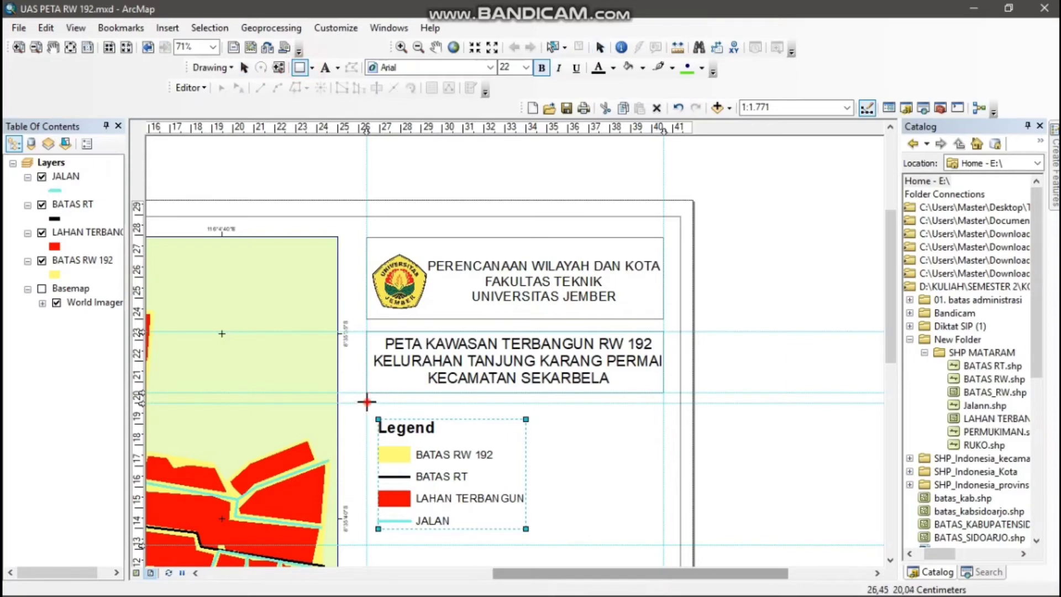
pyautogui.moveTo(366, 403)
pyautogui.mouseDown()
pyautogui.moveTo(532, 511)
pyautogui.moveTo(670, 553)
pyautogui.mouseUp()
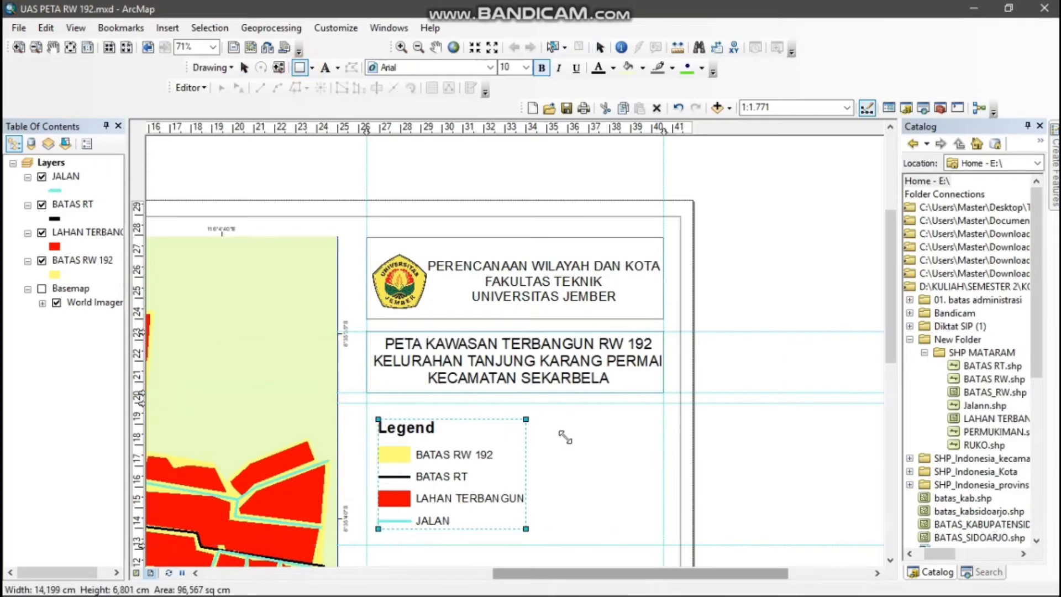
pyautogui.rightClick(564, 436)
pyautogui.click(573, 427)
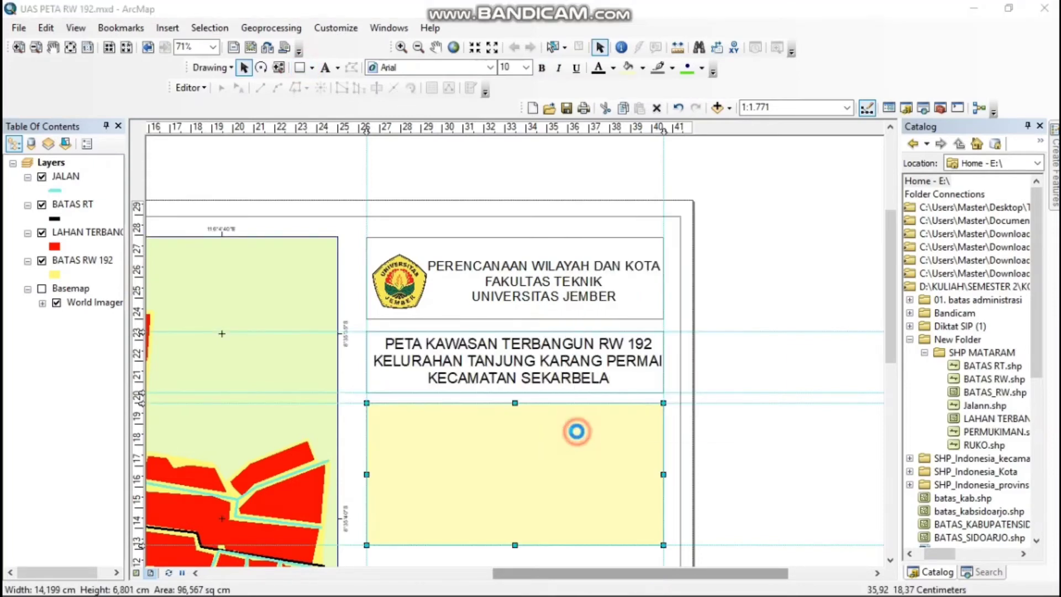
pyautogui.click(487, 236)
pyautogui.click(476, 256)
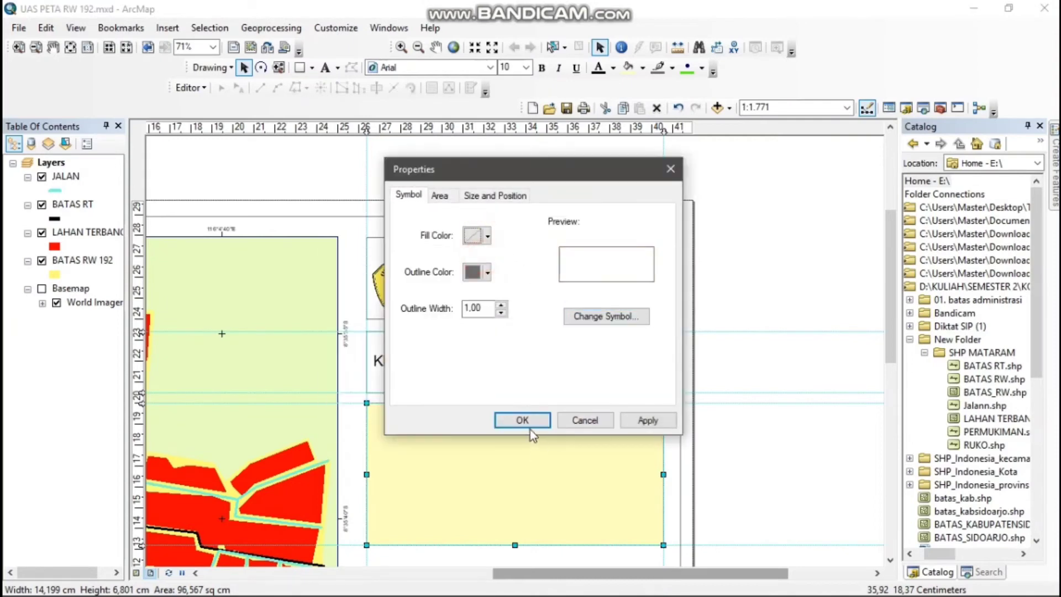
pyautogui.click(522, 420)
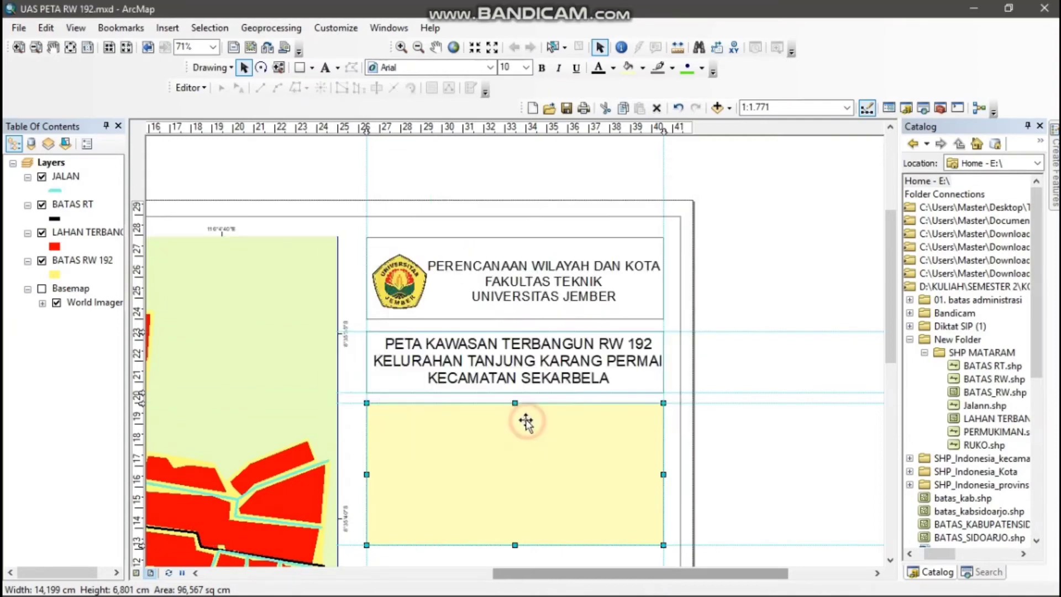
# Insert the ESRI North 7 north arrow, enlarge it and place it below the legend box against the left vertical guide
pyautogui.click(890, 560)
pyautogui.click(888, 561)
pyautogui.click(889, 561)
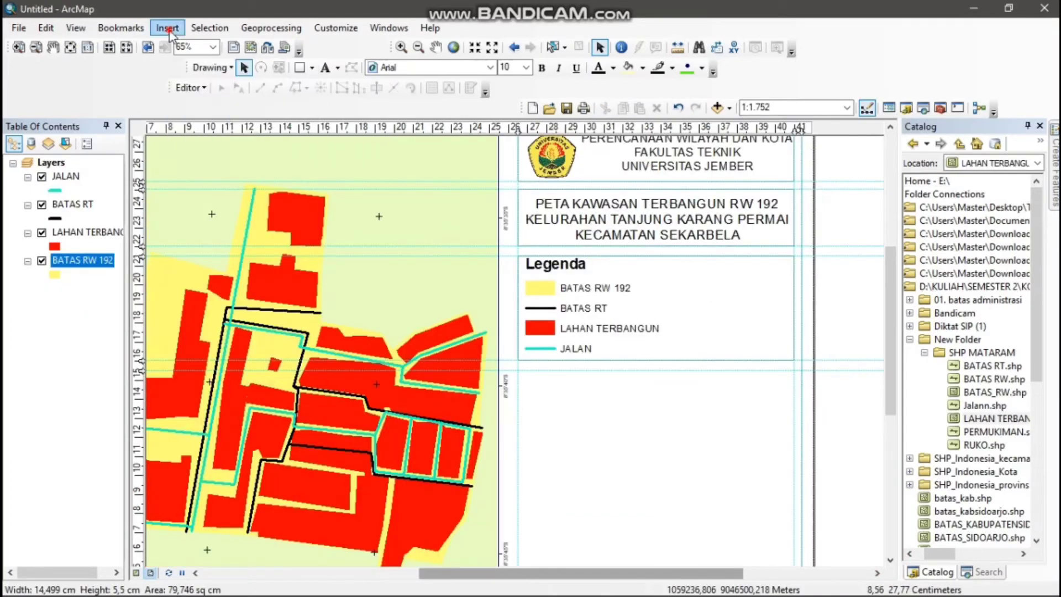
pyautogui.click(168, 28)
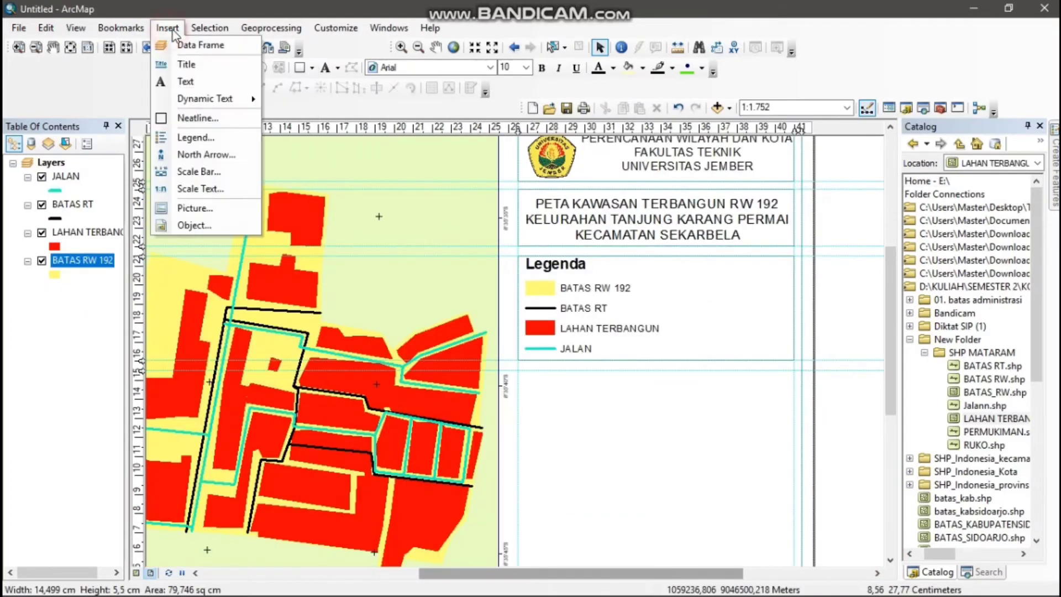
pyautogui.click(221, 156)
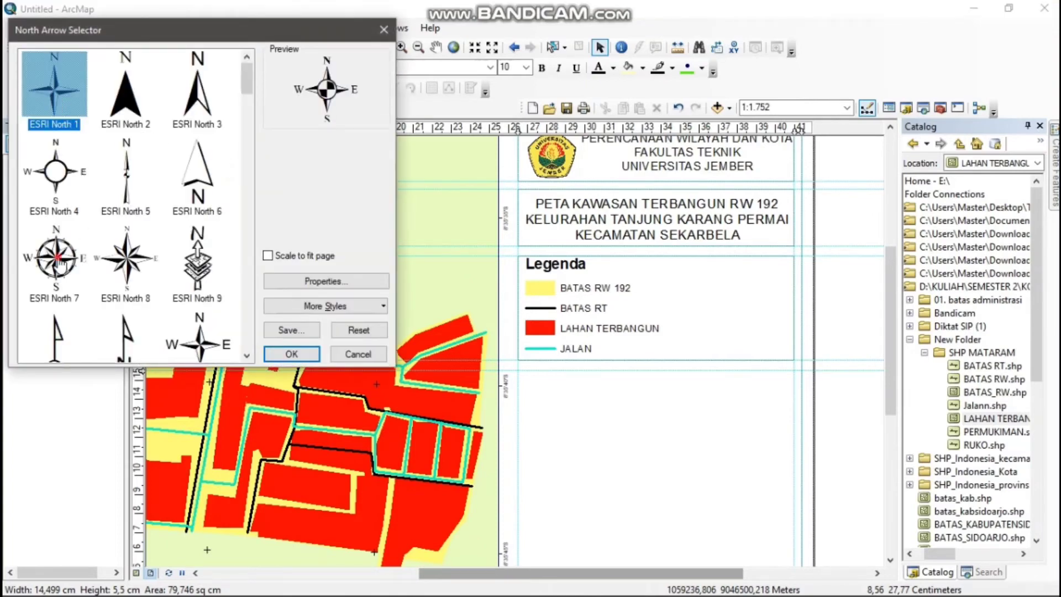
pyautogui.click(60, 264)
pyautogui.scroll(-3, 55, 249)
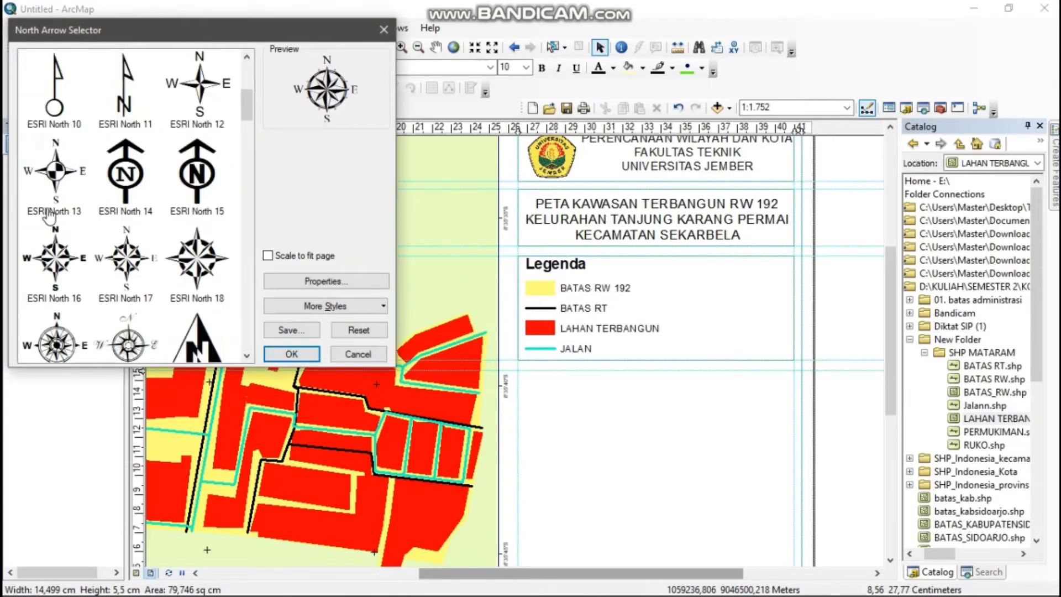
pyautogui.scroll(3, 47, 221)
pyautogui.click(297, 352)
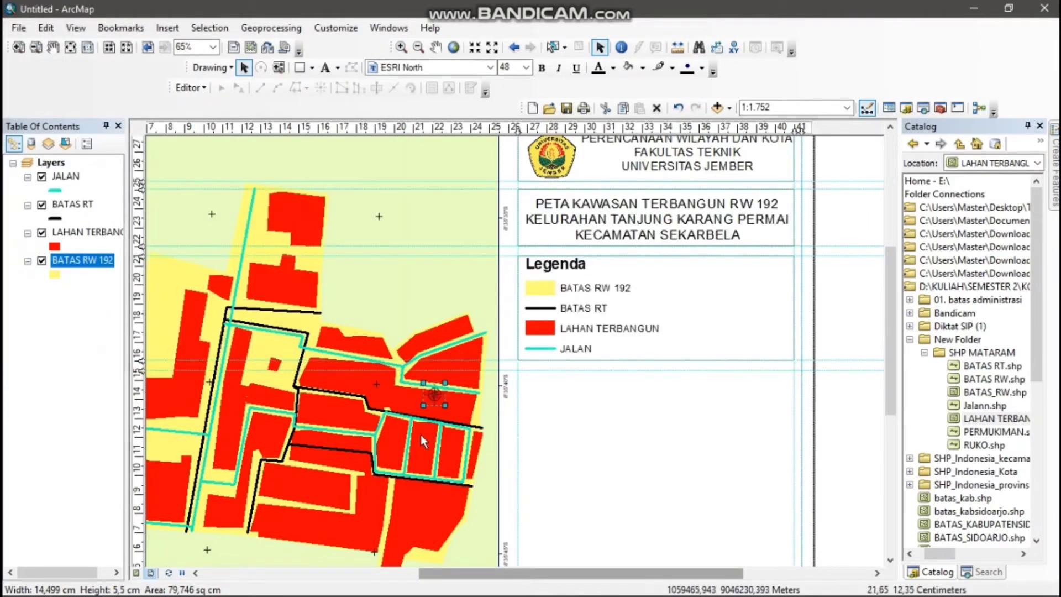
pyautogui.moveTo(443, 399); pyautogui.dragTo(568, 427)
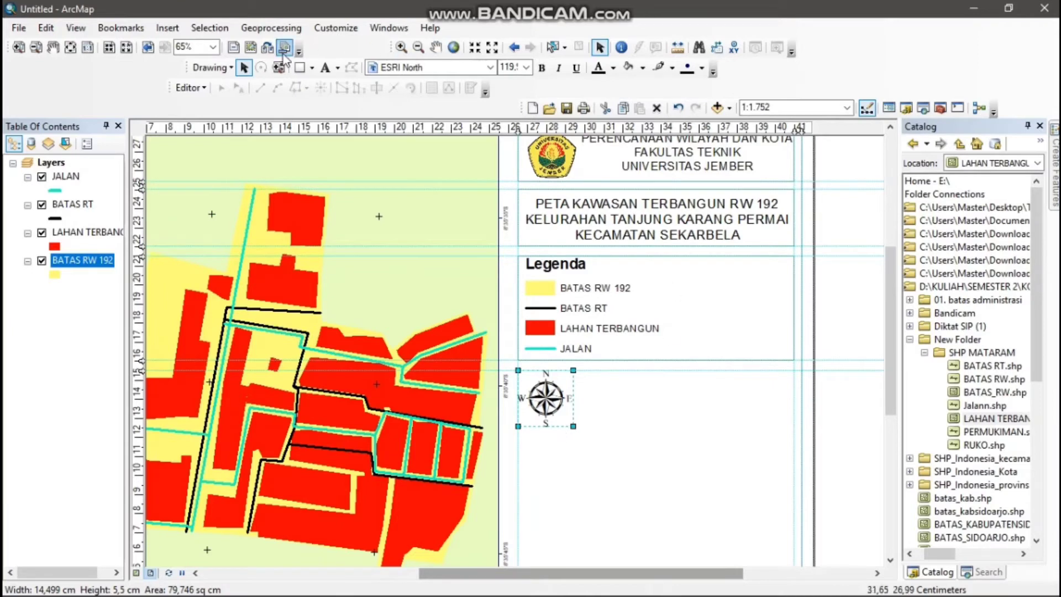
# Add the text "SKALA" to the right of the north arrow, just below the legend box
pyautogui.click(326, 68)
pyautogui.click(620, 380)
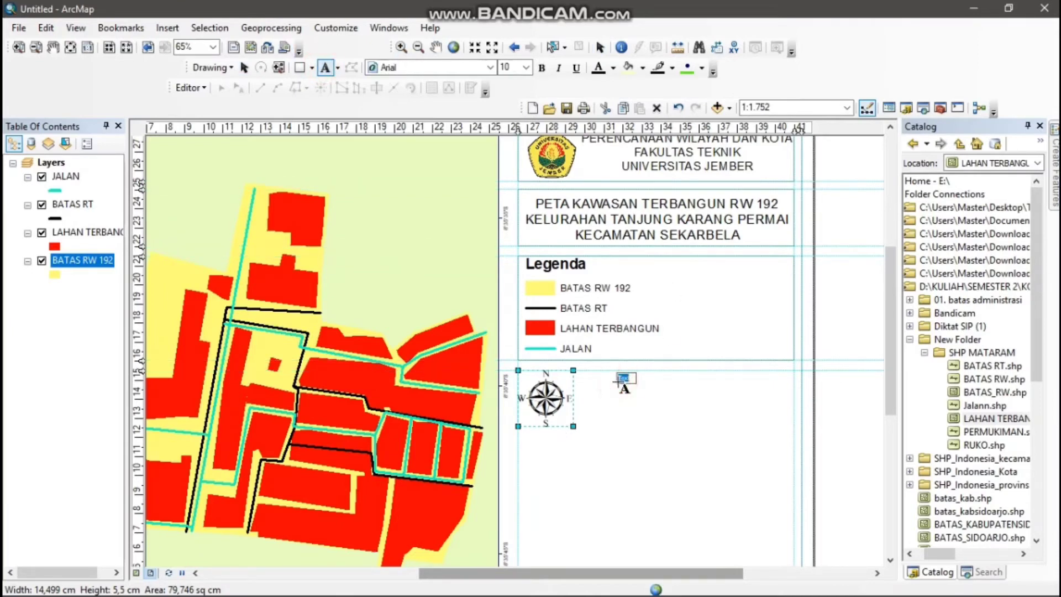
pyautogui.doubleClick(624, 379)
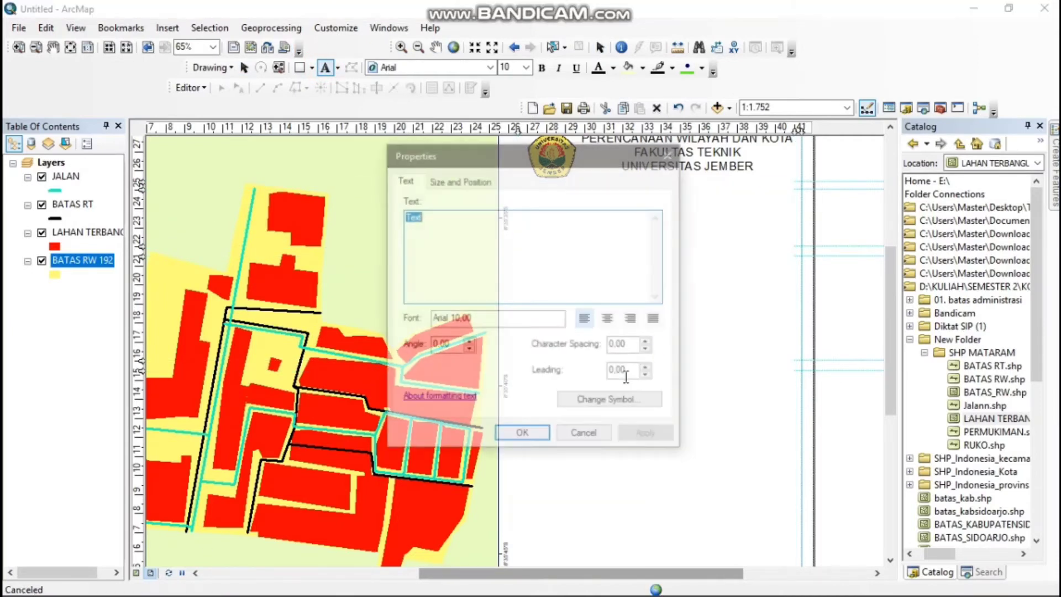
pyautogui.write('SKALA')
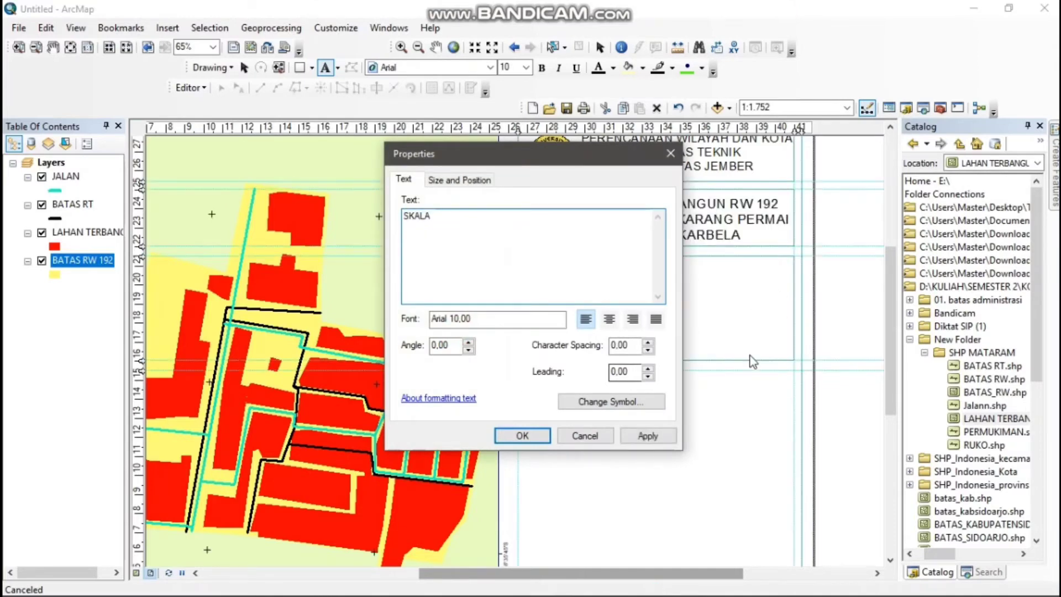
pyautogui.click(522, 436)
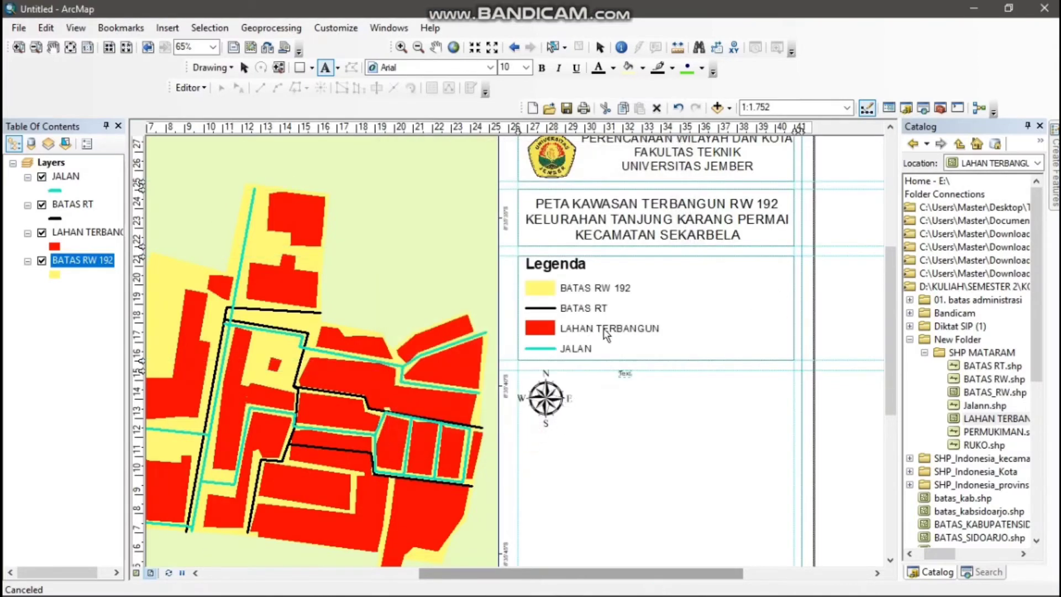
pyautogui.click(244, 67)
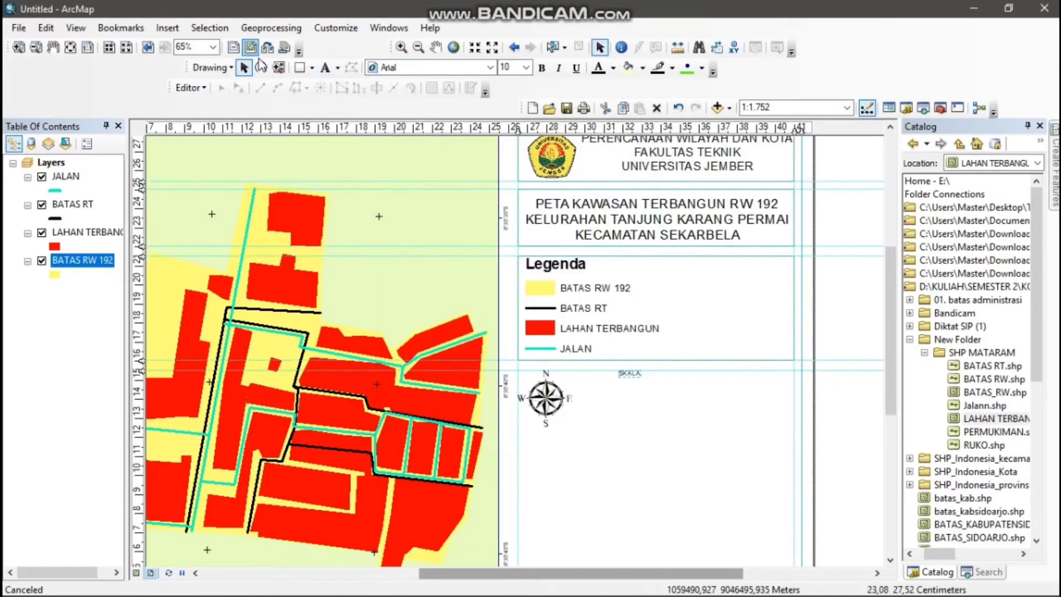
# Insert an Absolute Scale text and place it below and to the right of the word SKALA
pyautogui.click(166, 27)
pyautogui.click(231, 191)
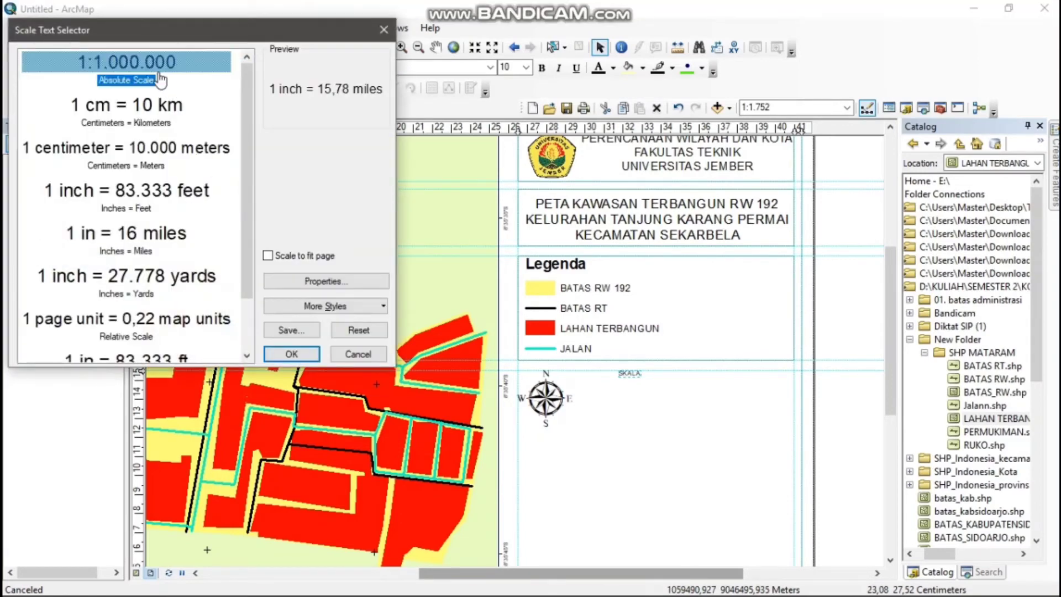
pyautogui.doubleClick(159, 80)
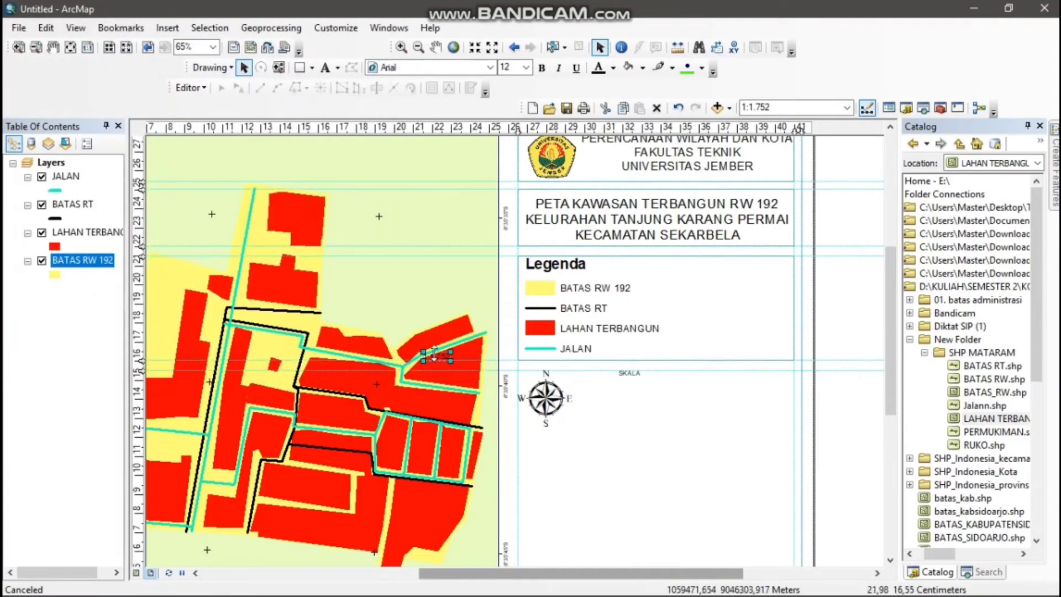
pyautogui.moveTo(436, 356); pyautogui.dragTo(669, 404)
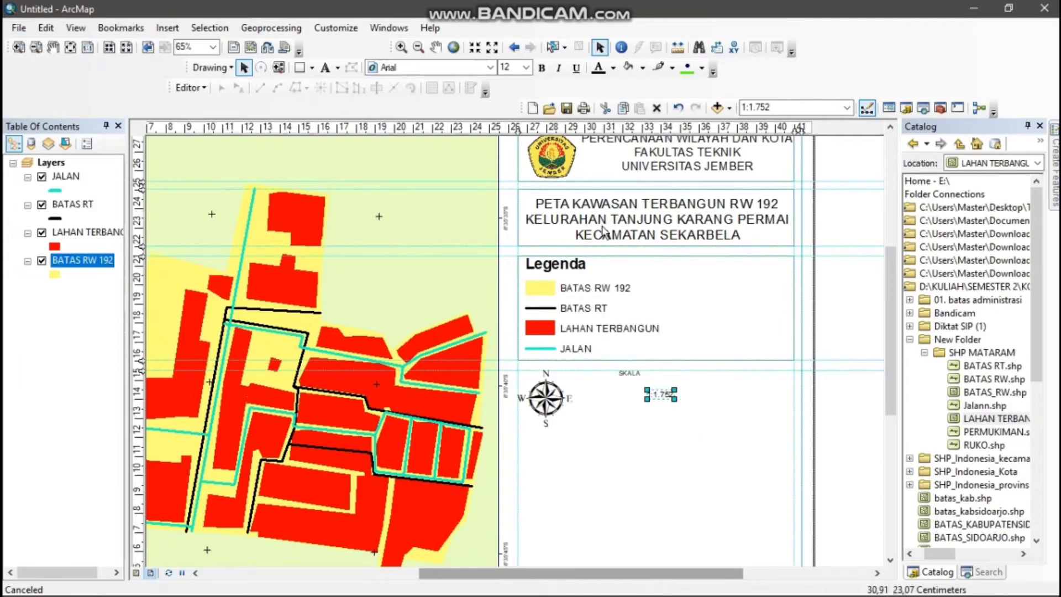
# Set the font size of both the scale value and the SKALA text to 22
pyautogui.click(525, 68)
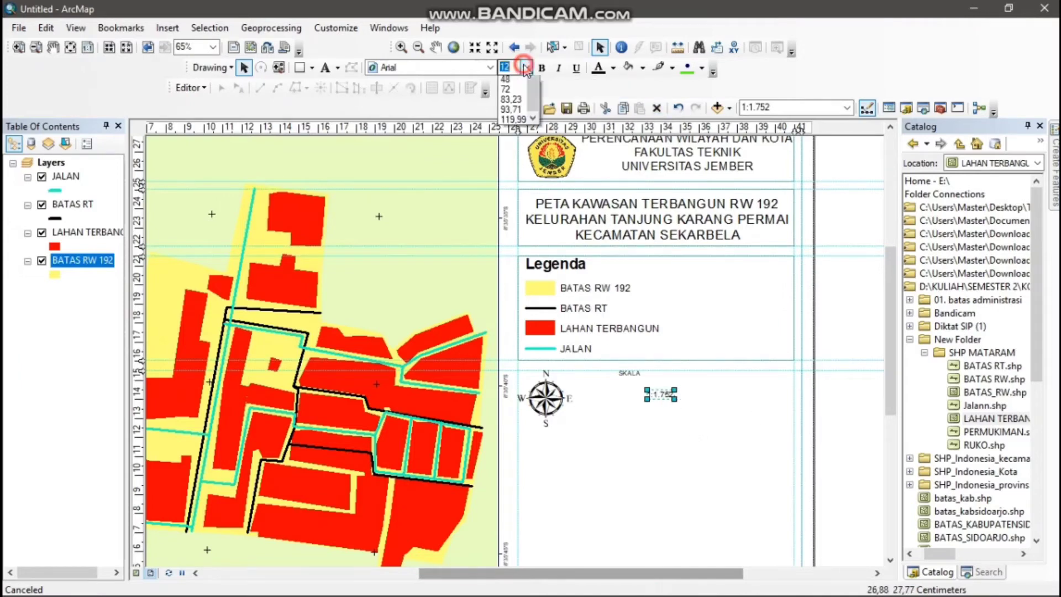
pyautogui.click(515, 157)
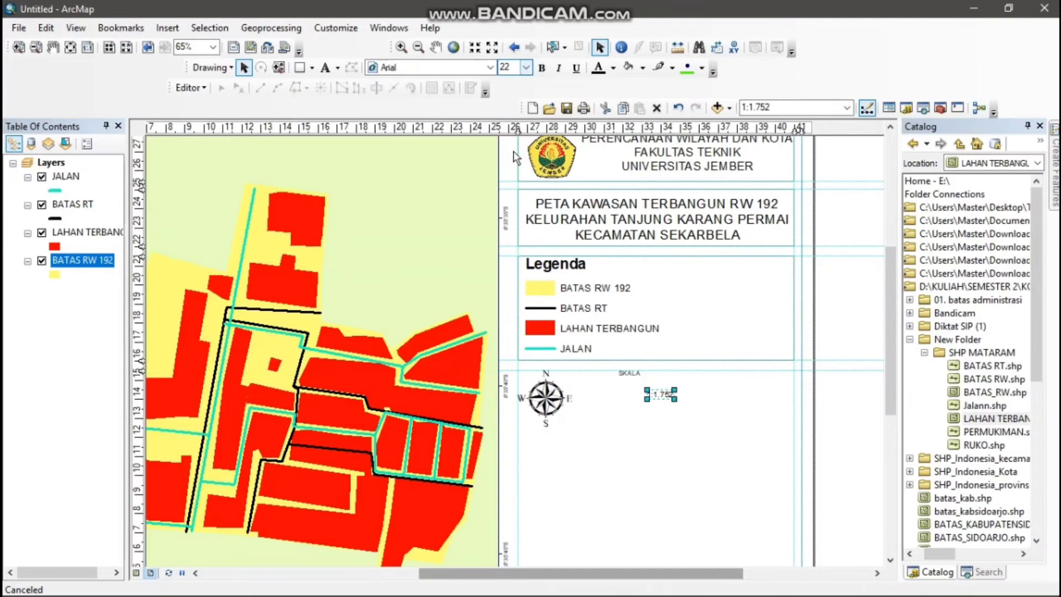
pyautogui.click(631, 373)
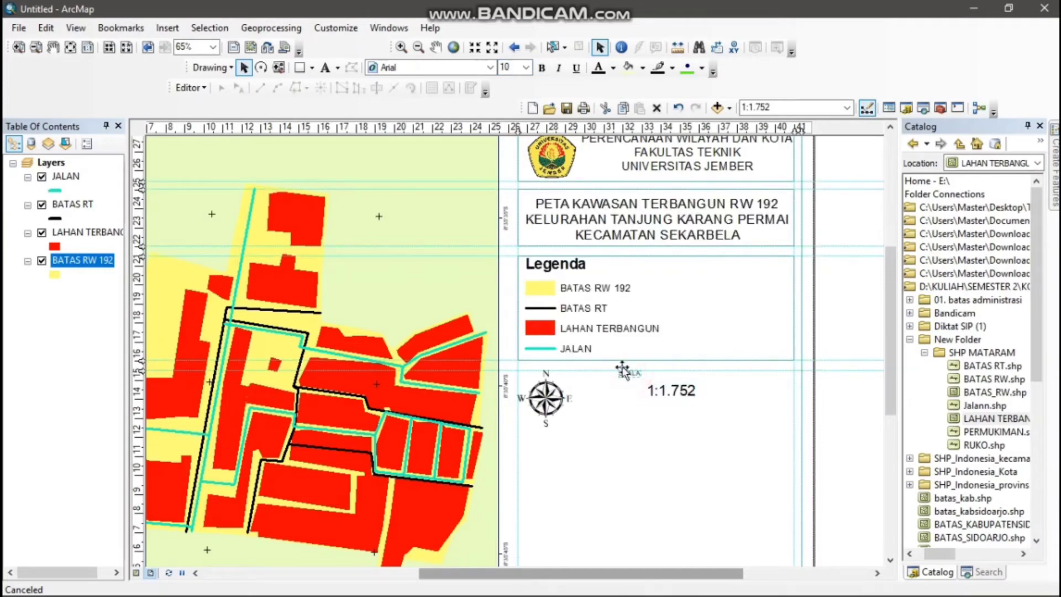
pyautogui.click(525, 68)
pyautogui.click(507, 172)
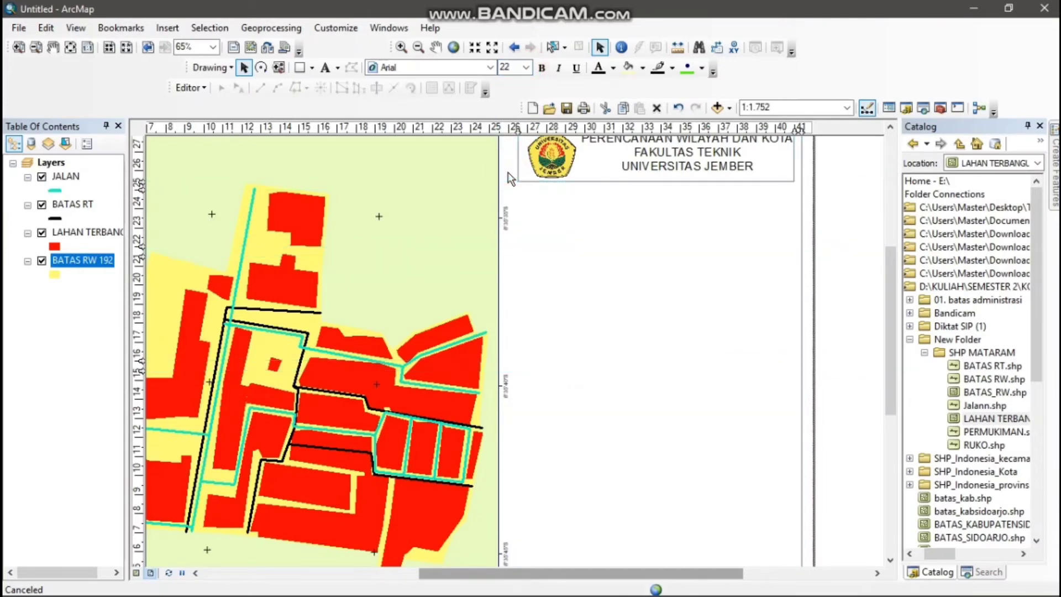
# Add a horizontal guide at about 13.9 cm and move SKALA just above it, beside the north arrow
pyautogui.click(141, 389)
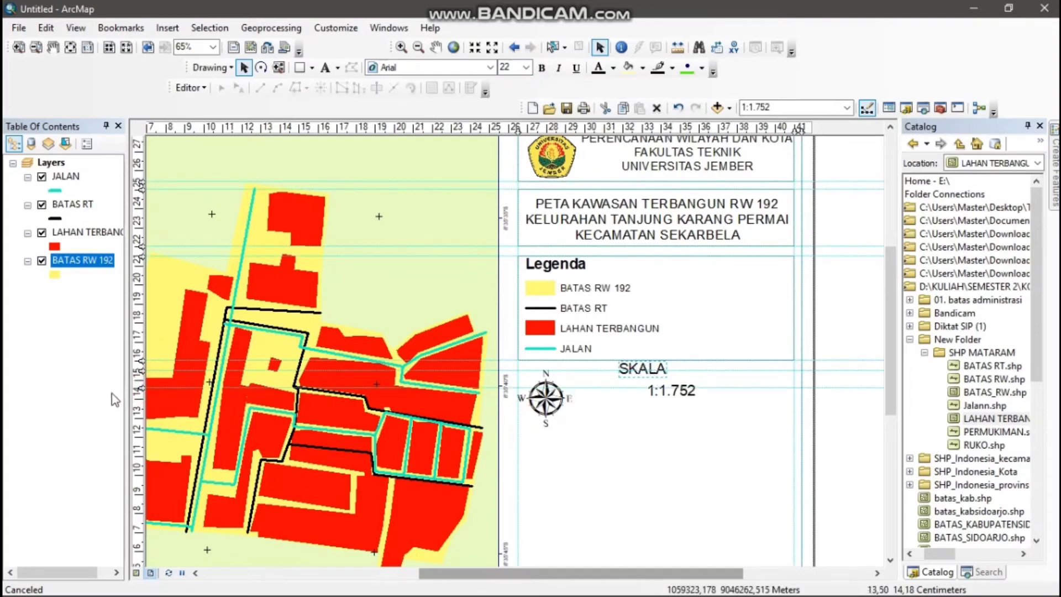
pyautogui.moveTo(140, 391); pyautogui.dragTo(140, 393)
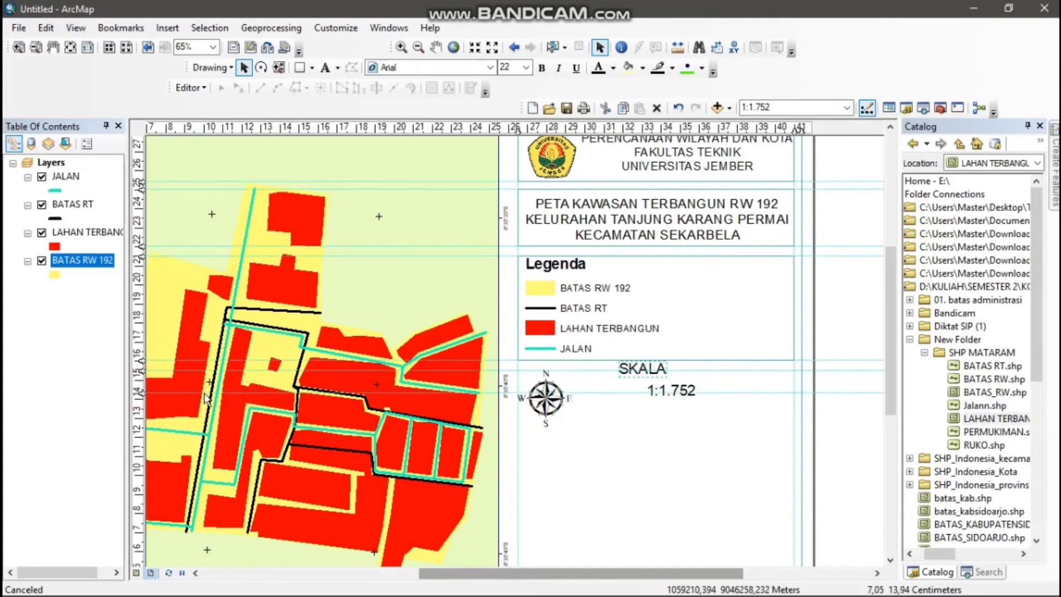
pyautogui.moveTo(640, 374); pyautogui.dragTo(602, 392)
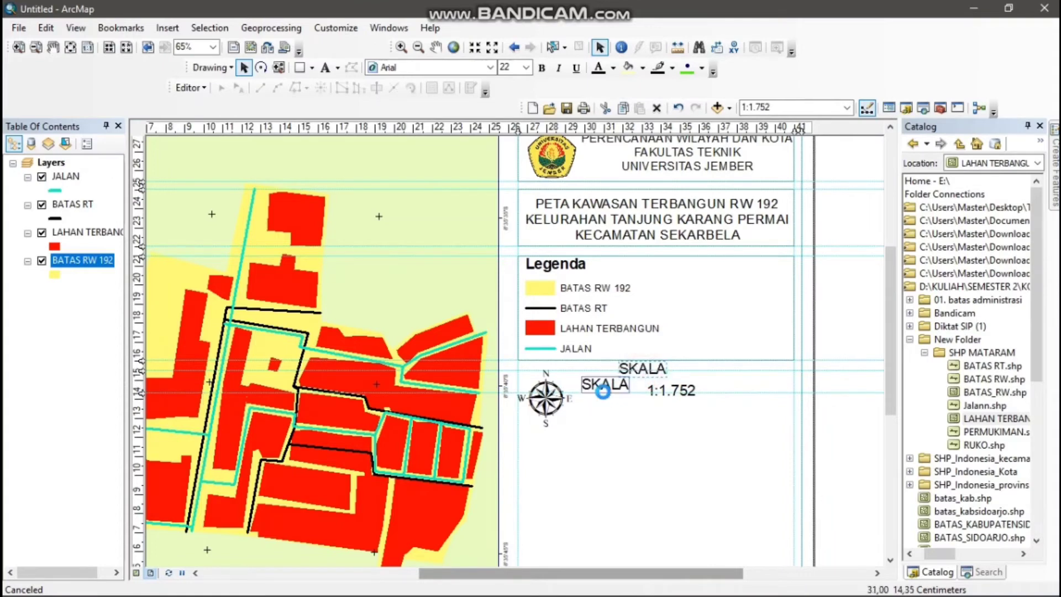
# Move the scale value directly after SKALA so both texts sit on the same line
pyautogui.click(669, 392)
pyautogui.doubleClick(669, 394)
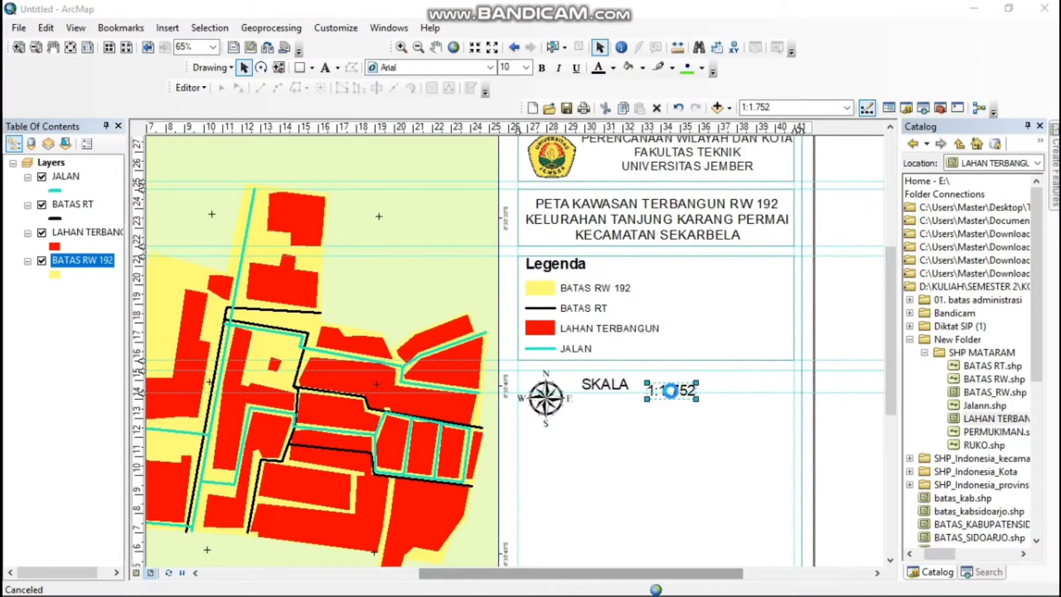
pyautogui.click(592, 469)
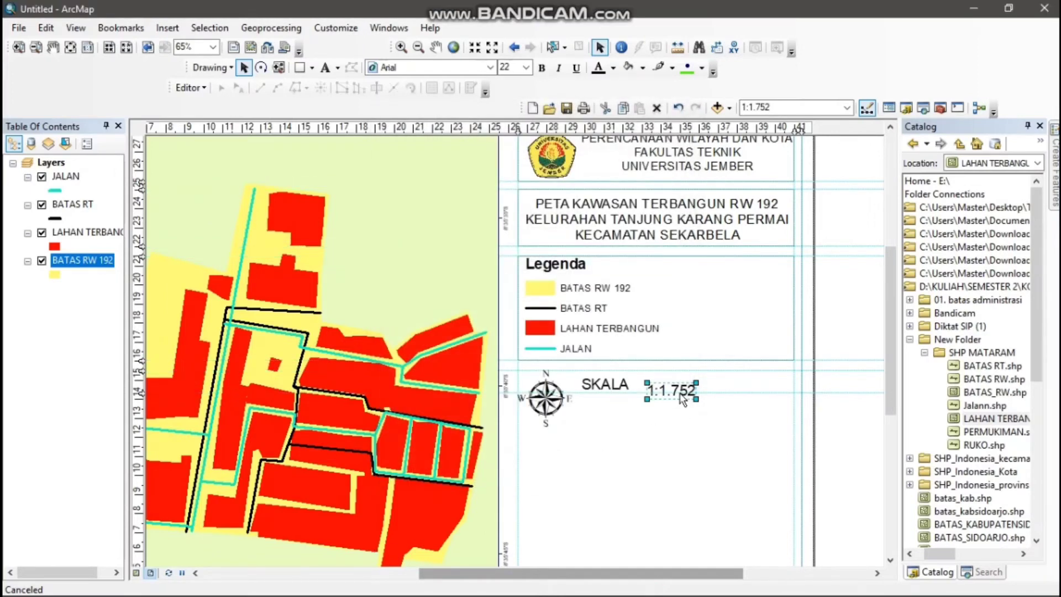
pyautogui.moveTo(678, 392)
pyautogui.mouseDown()
pyautogui.moveTo(656, 386)
pyautogui.moveTo(679, 386)
pyautogui.mouseUp()
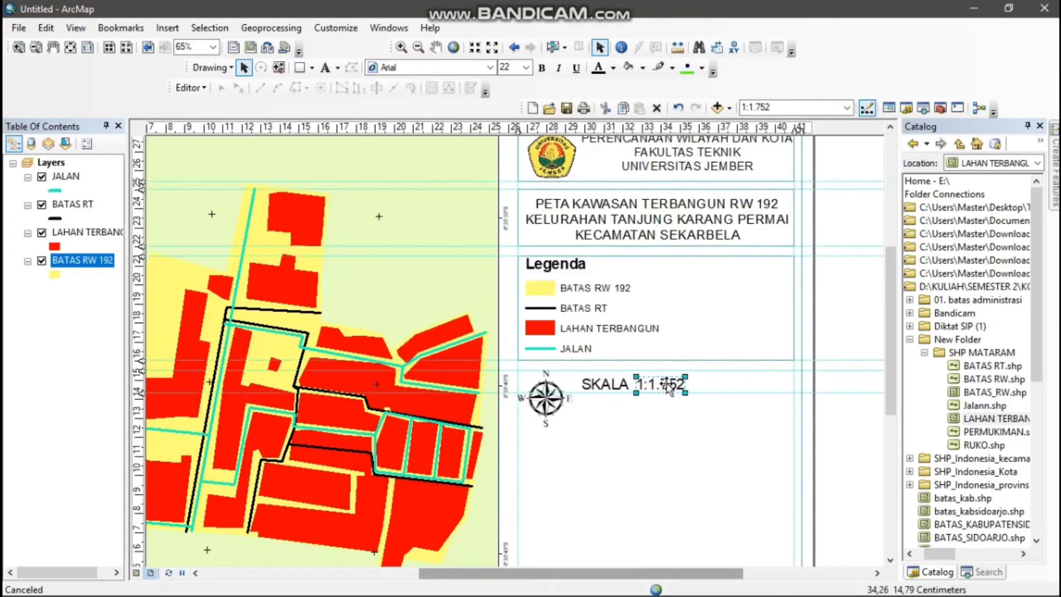
pyautogui.click(703, 419)
# Insert an Alternating Scale Bar 2 with division units set to Meters and the label M
pyautogui.click(167, 27)
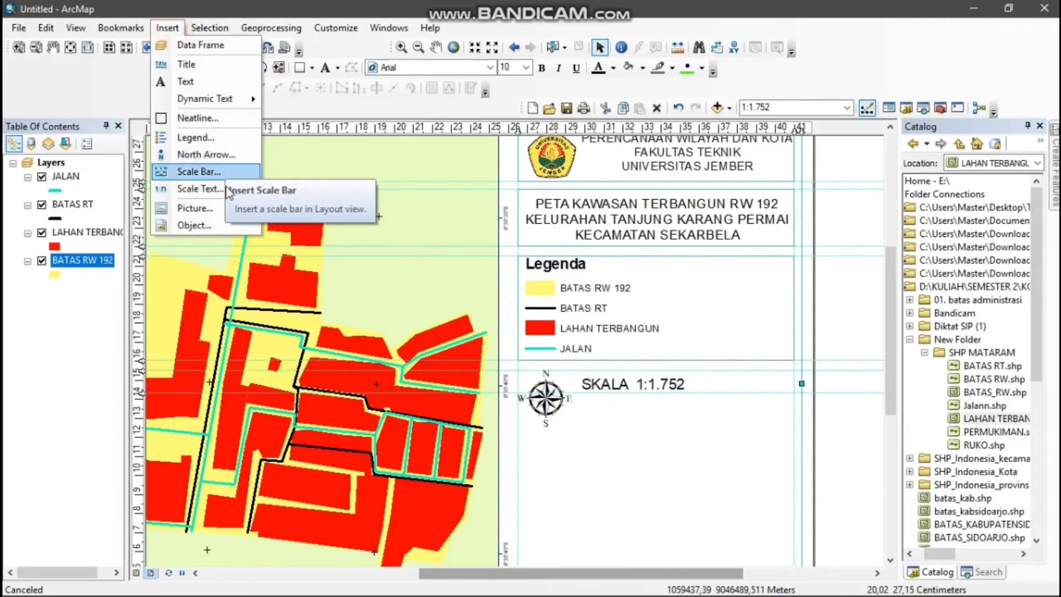
pyautogui.click(224, 172)
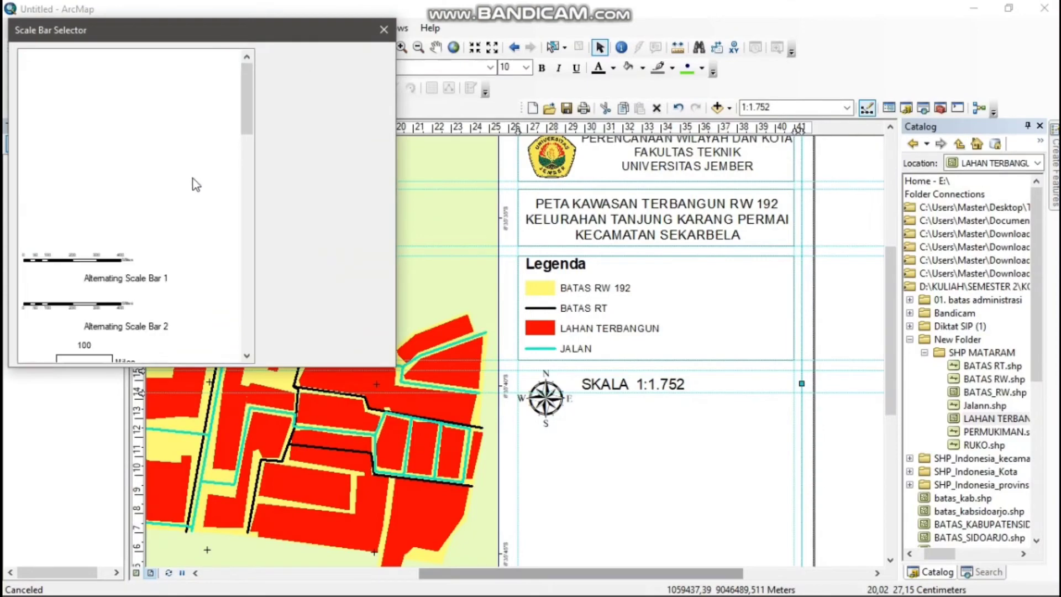
pyautogui.click(115, 263)
pyautogui.click(116, 304)
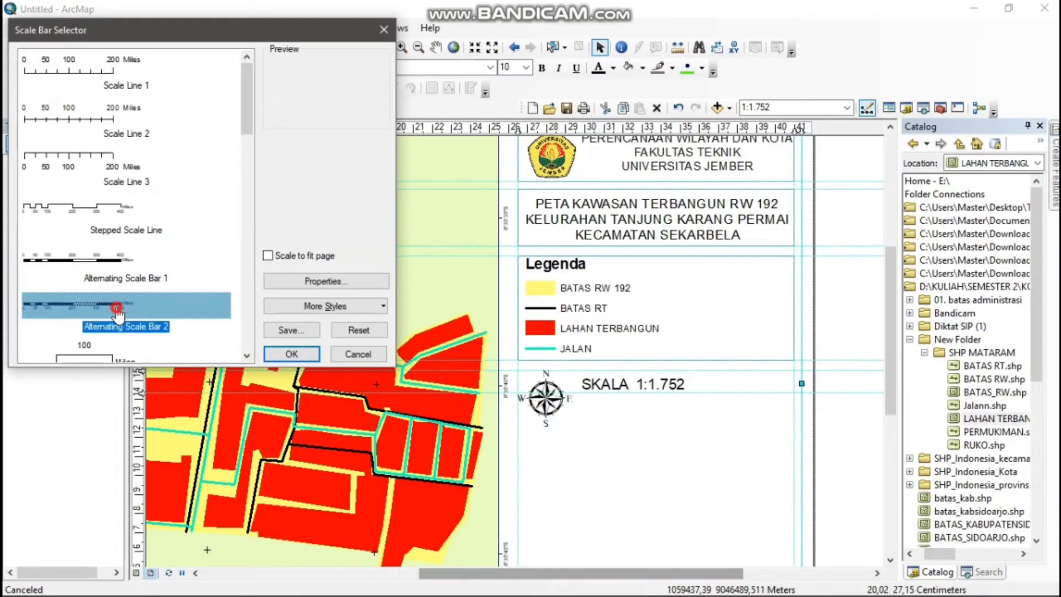
pyautogui.click(326, 282)
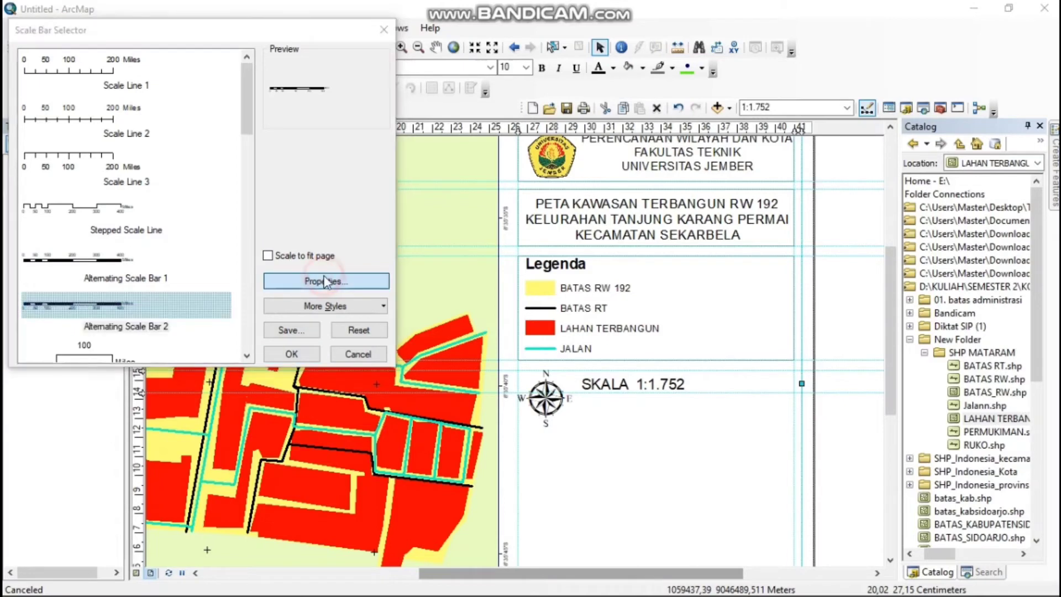
pyautogui.moveTo(504, 405); pyautogui.dragTo(478, 408)
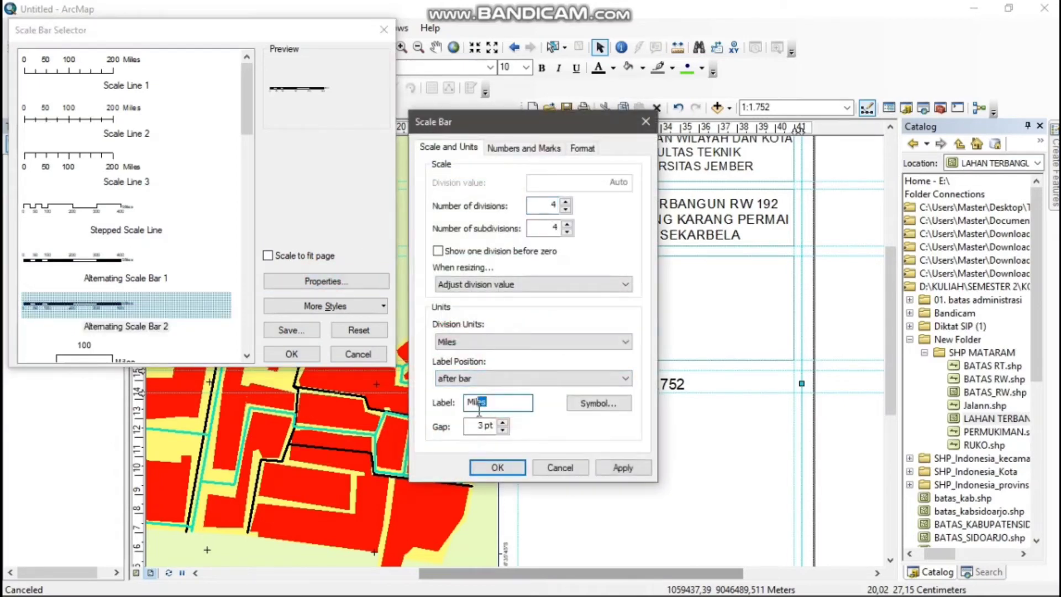
pyautogui.click(521, 341)
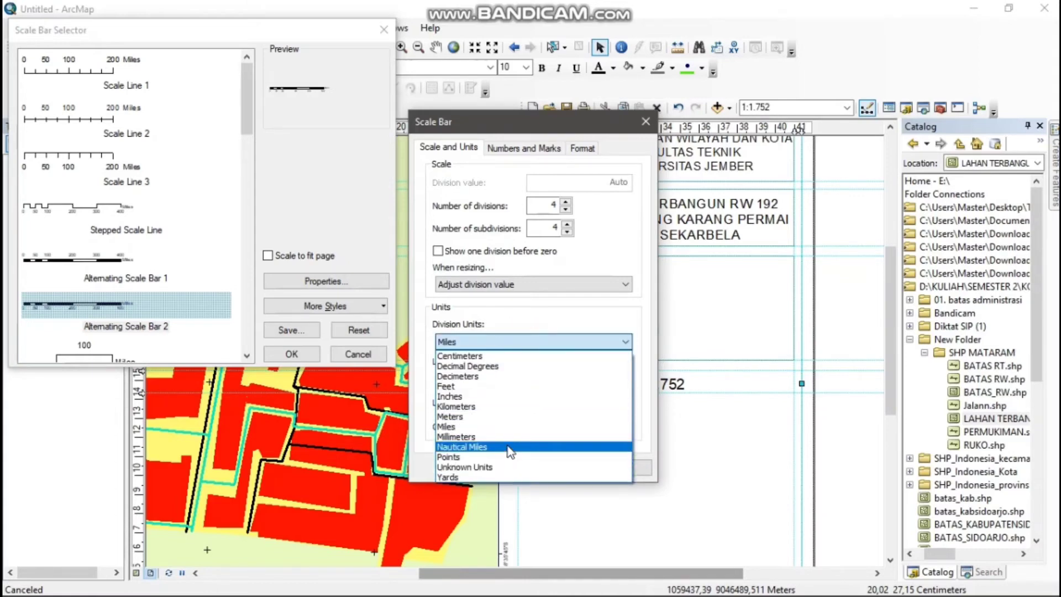
pyautogui.click(504, 416)
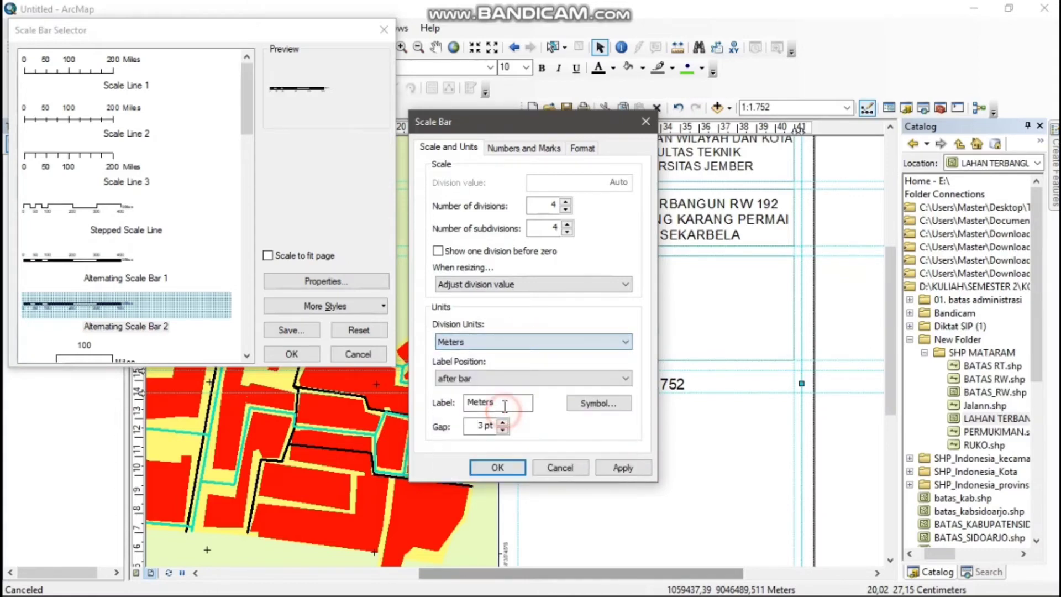
pyautogui.click(504, 403)
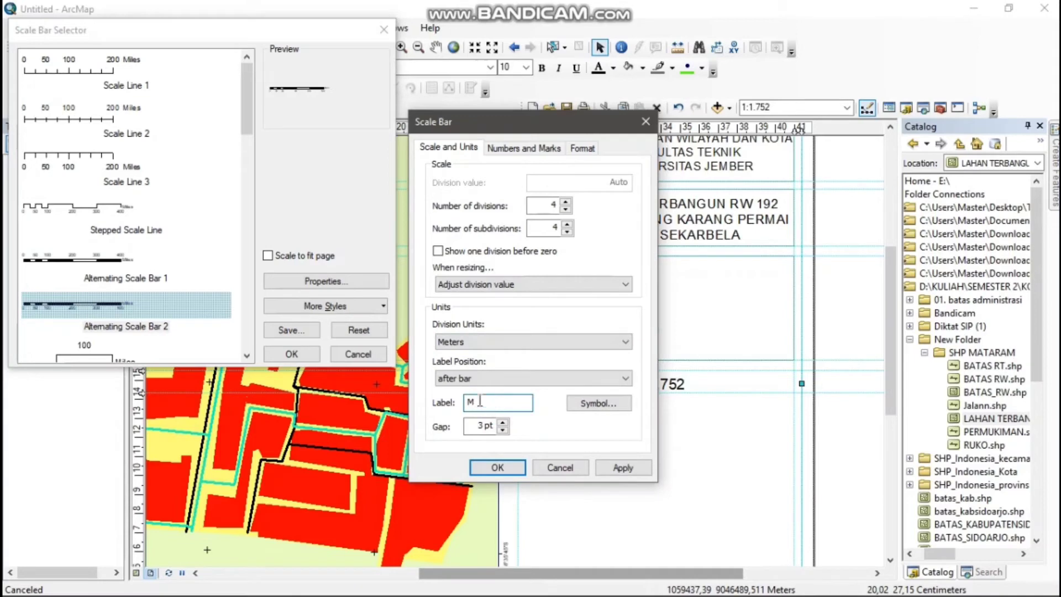
pyautogui.click(509, 467)
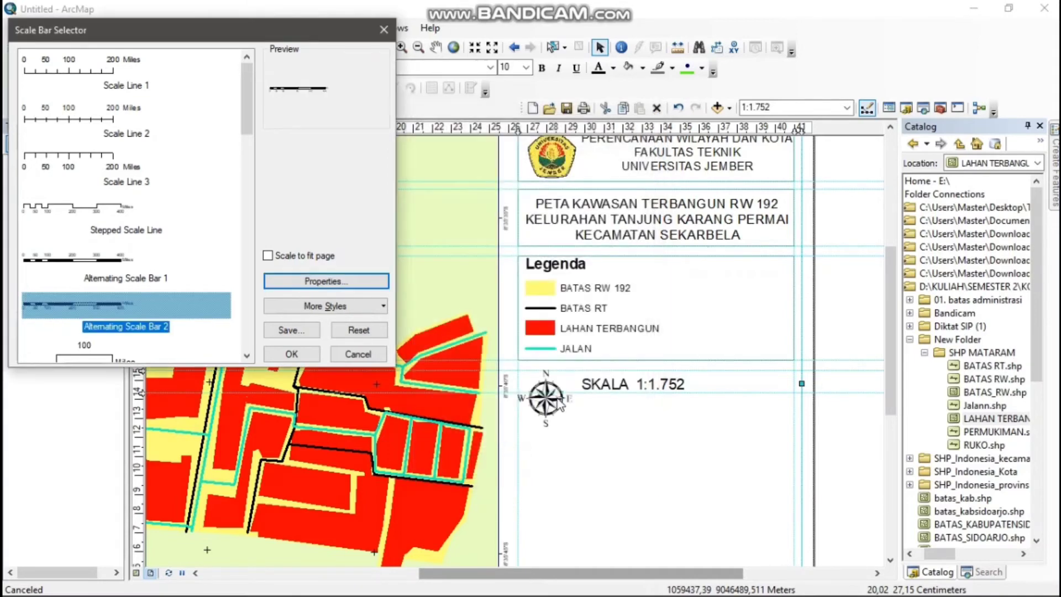
pyautogui.click(305, 357)
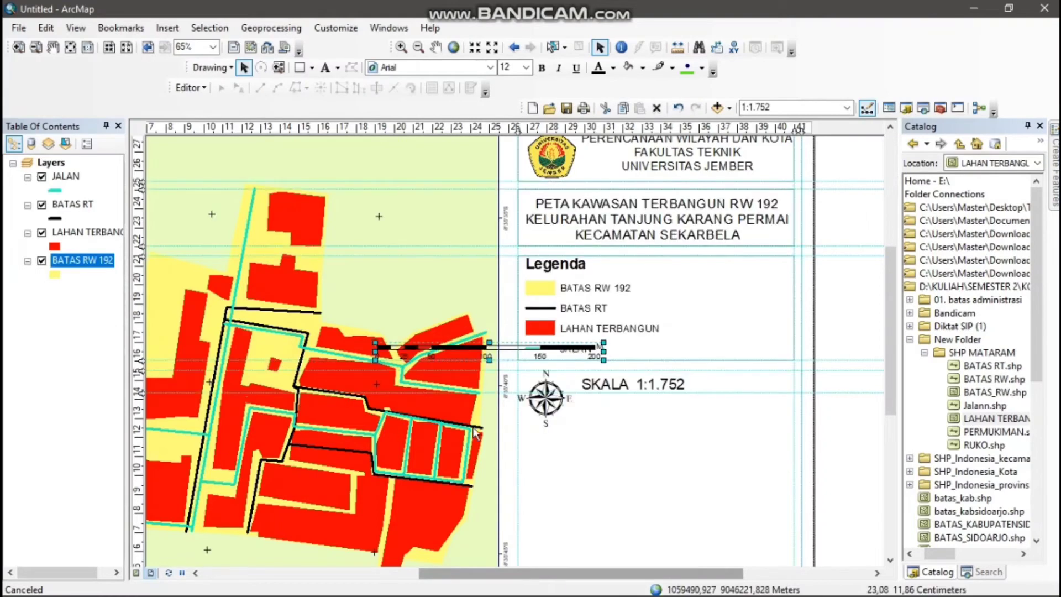
# Move the scale bar beneath the SKALA line against the right vertical guide and shrink the north arrow slightly
pyautogui.moveTo(461, 355); pyautogui.dragTo(651, 416)
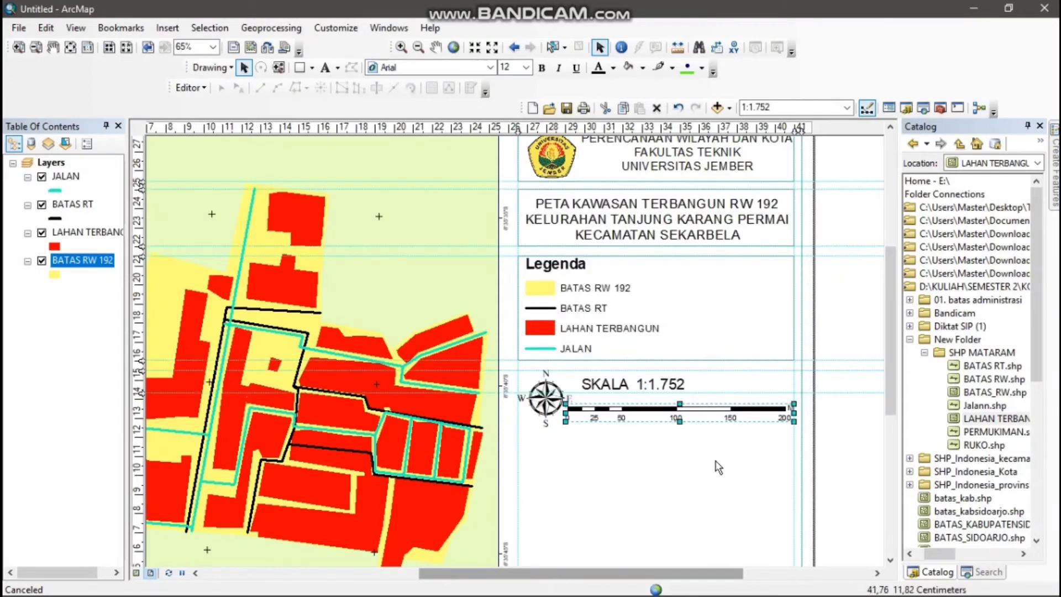
pyautogui.click(547, 401)
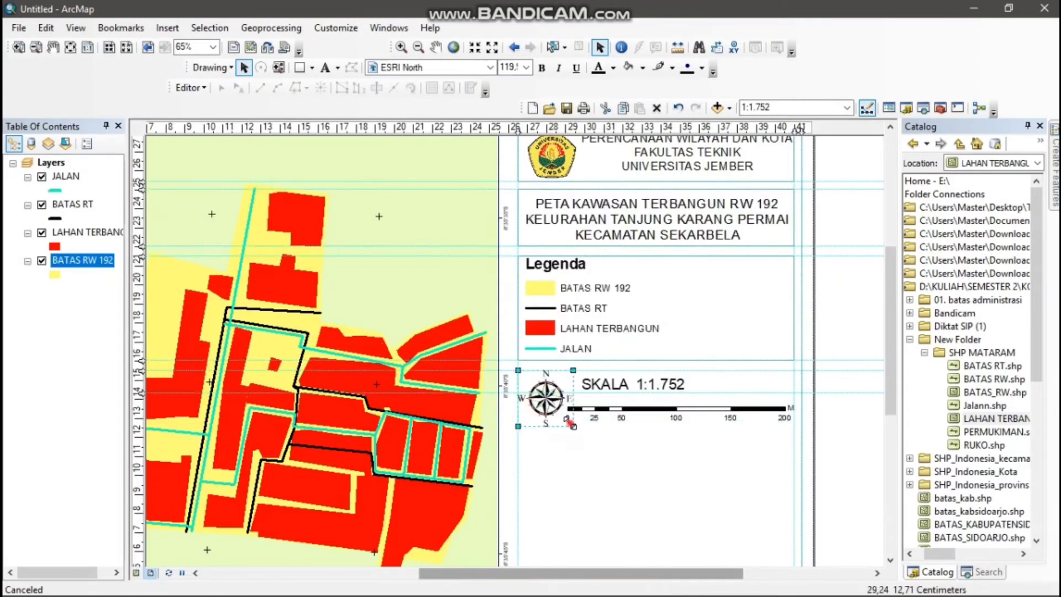
pyautogui.moveTo(571, 423); pyautogui.dragTo(565, 417)
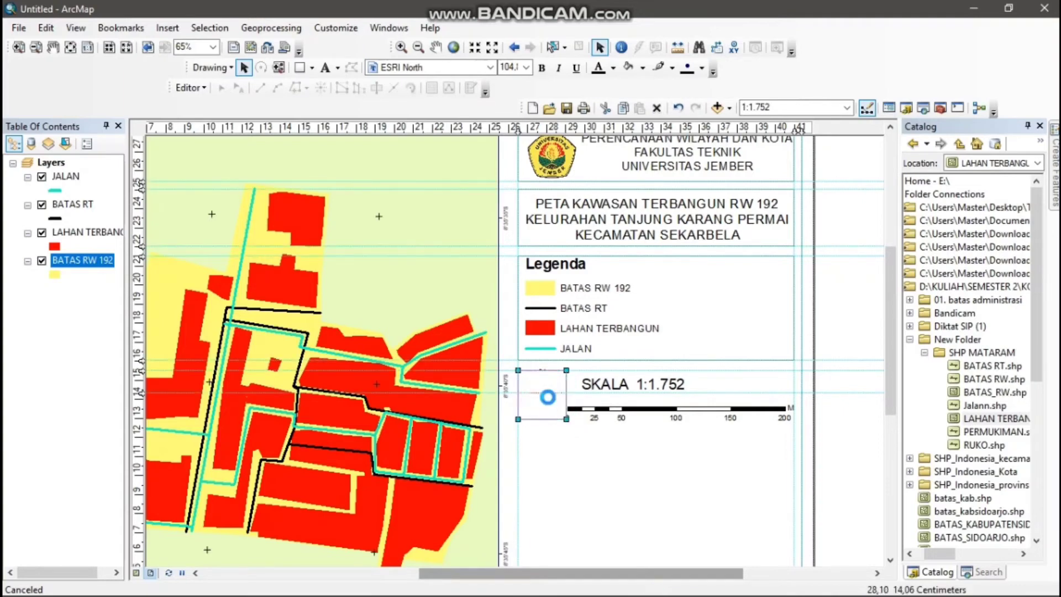
pyautogui.click(641, 423)
pyautogui.click(642, 413)
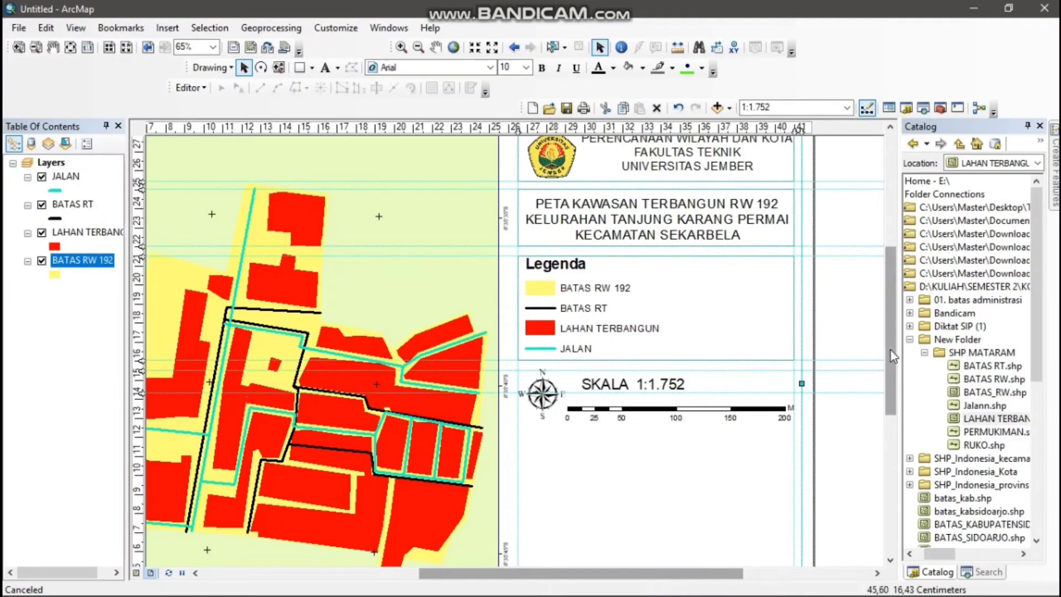
# Shorten the scale bar and move it directly under the SKALA line, aligned with the start of the text
pyautogui.moveTo(891, 350); pyautogui.dragTo(886, 415)
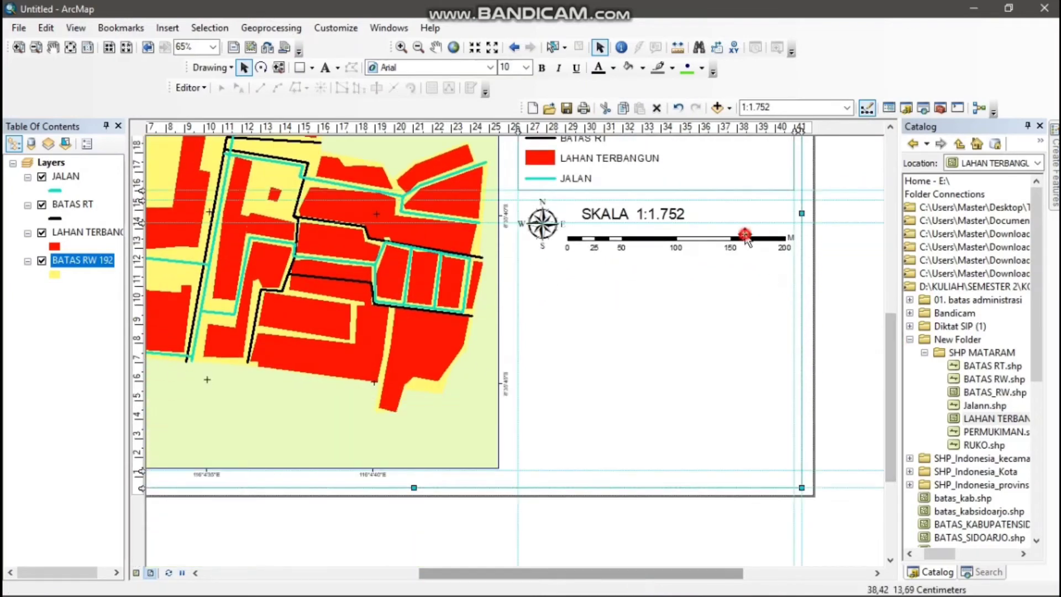
pyautogui.click(788, 254)
pyautogui.moveTo(797, 254); pyautogui.dragTo(789, 253)
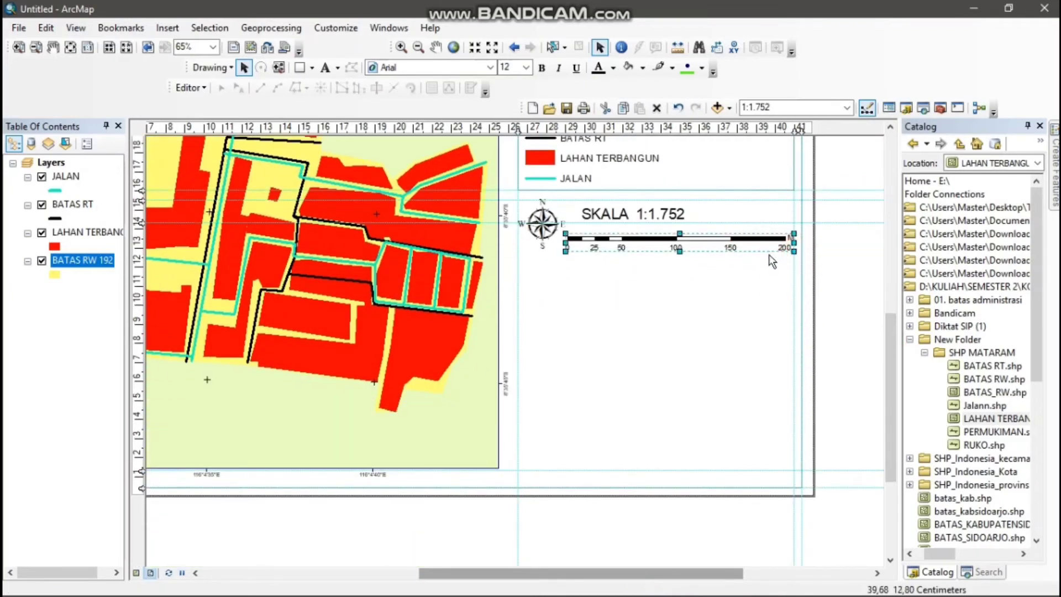
pyautogui.moveTo(677, 248); pyautogui.dragTo(685, 238)
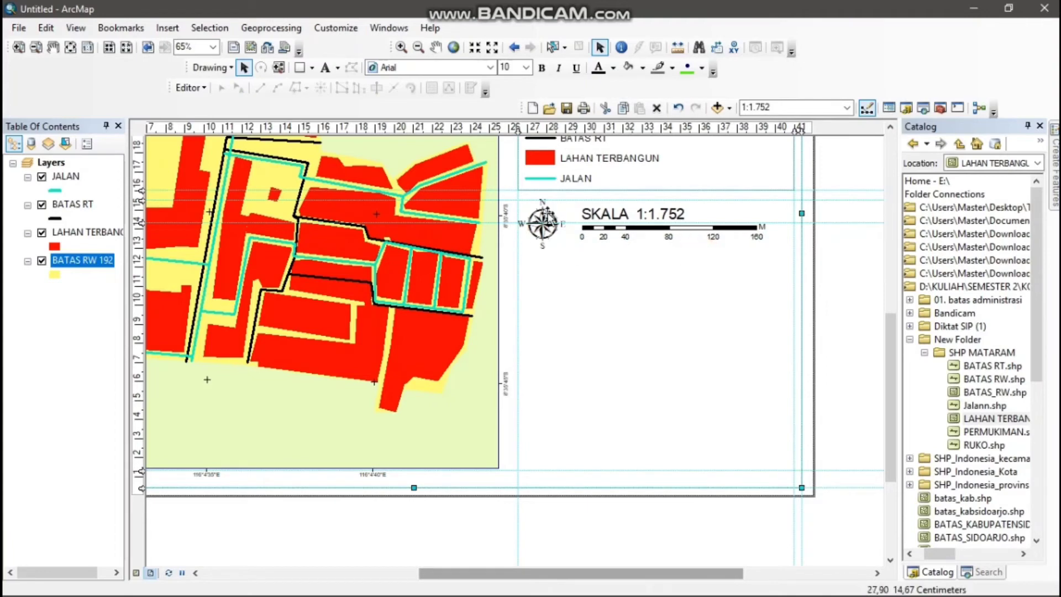
# Clear the horizontal guide running through the north arrow and move the arrow slightly down and right, closer to the scale bar
pyautogui.click(541, 224)
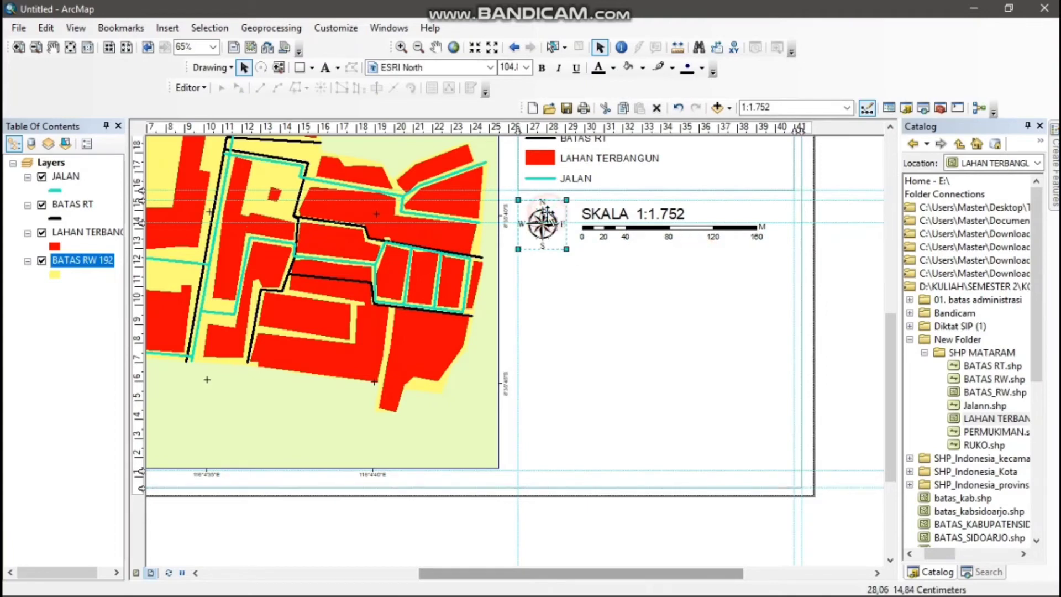
pyautogui.rightClick(142, 221)
pyautogui.click(210, 272)
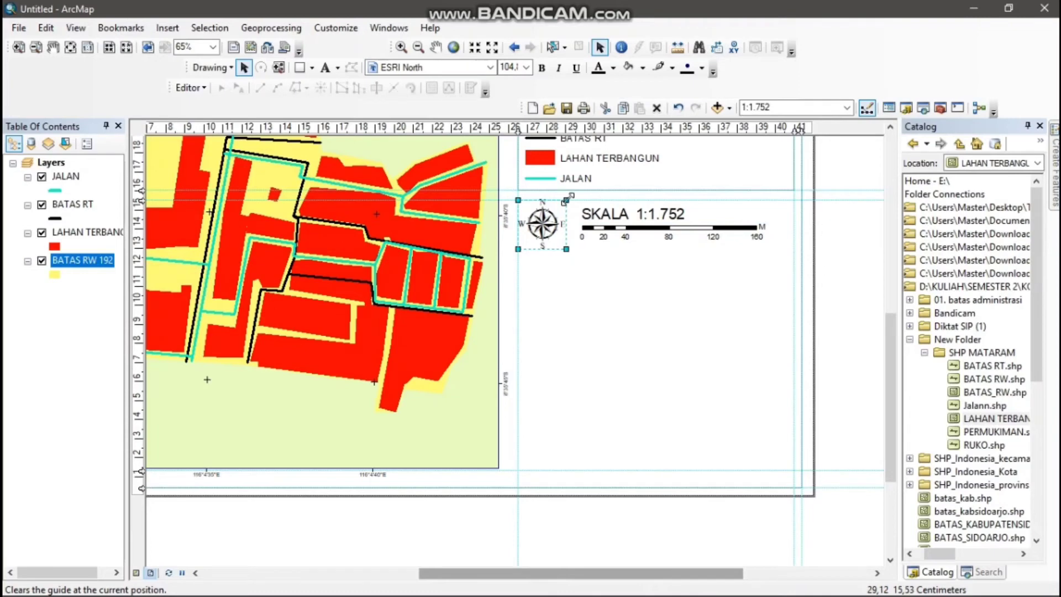
pyautogui.moveTo(548, 223); pyautogui.dragTo(548, 232)
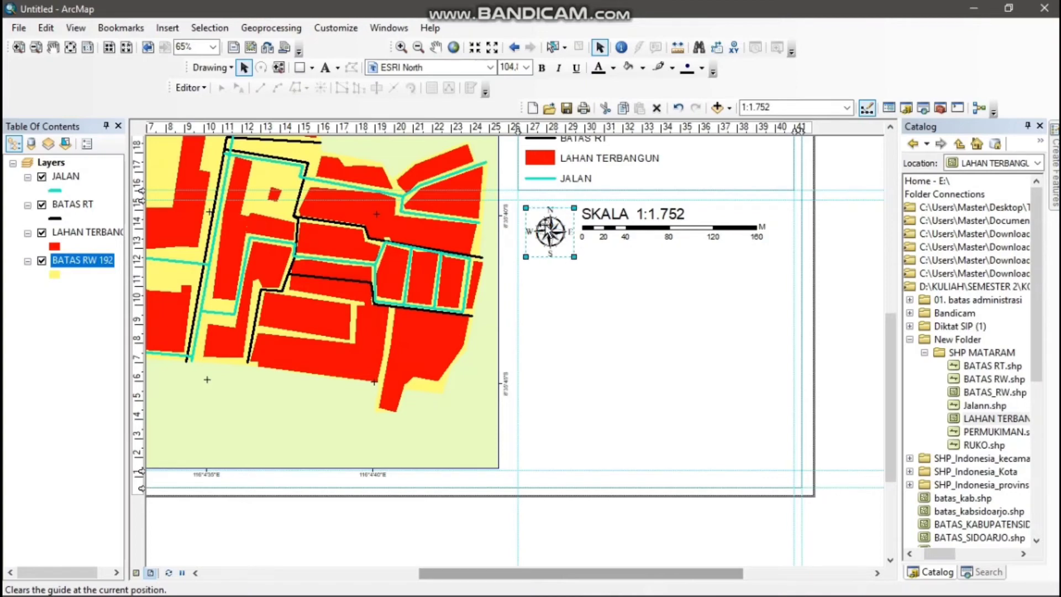
# Stretch the scale bar slightly taller to enlarge its numbers and unit label
pyautogui.click(607, 238)
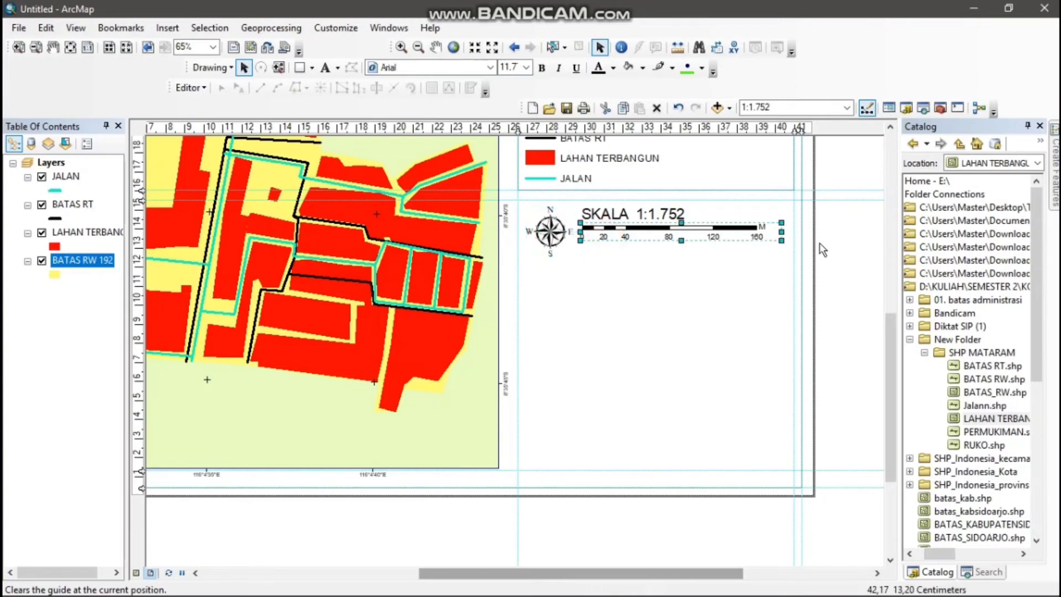
pyautogui.moveTo(783, 243); pyautogui.dragTo(786, 248)
pyautogui.click(710, 239)
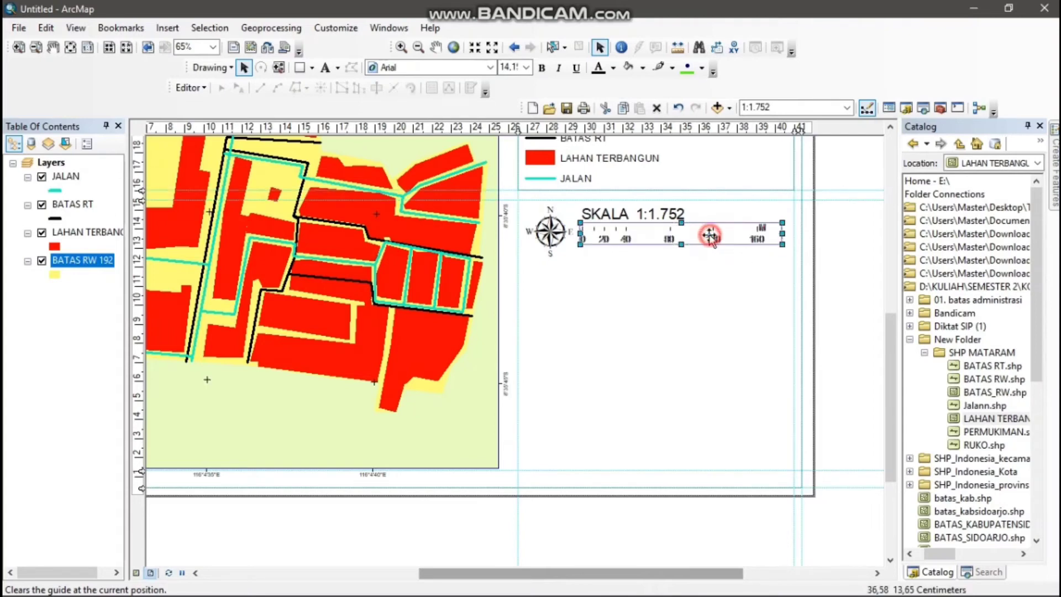
# Nudge the scale bar slightly lower and add a horizontal guide just beneath the north arrow and scale bar
pyautogui.moveTo(710, 240); pyautogui.dragTo(711, 243)
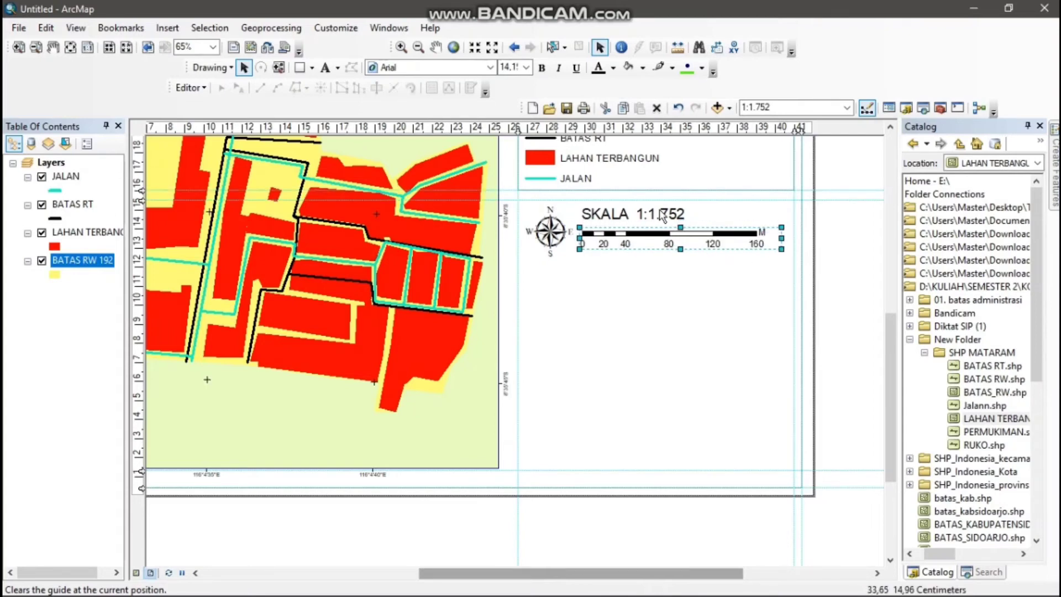
pyautogui.click(691, 209)
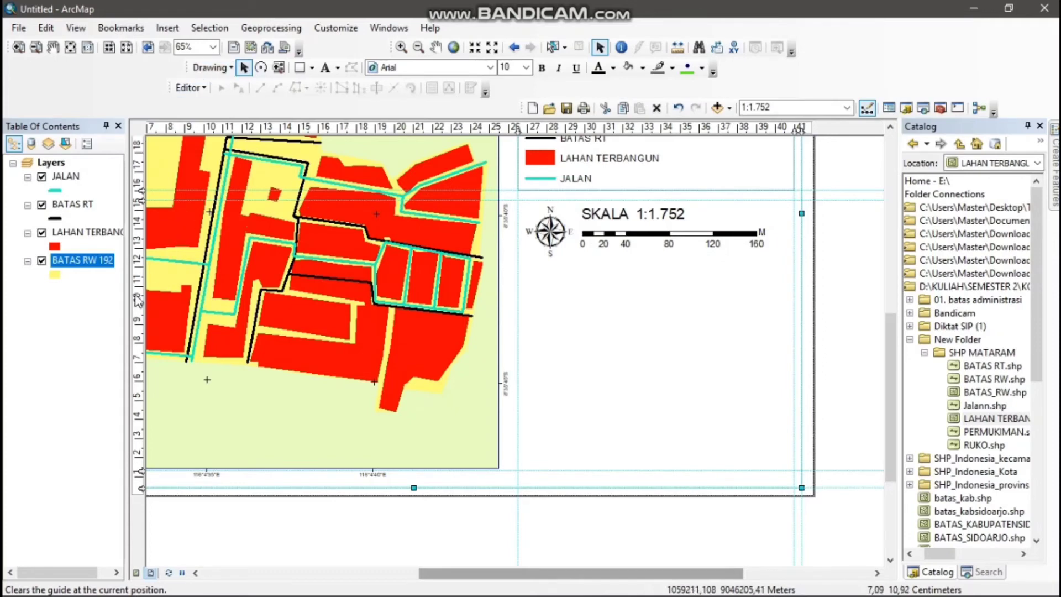
pyautogui.click(141, 275)
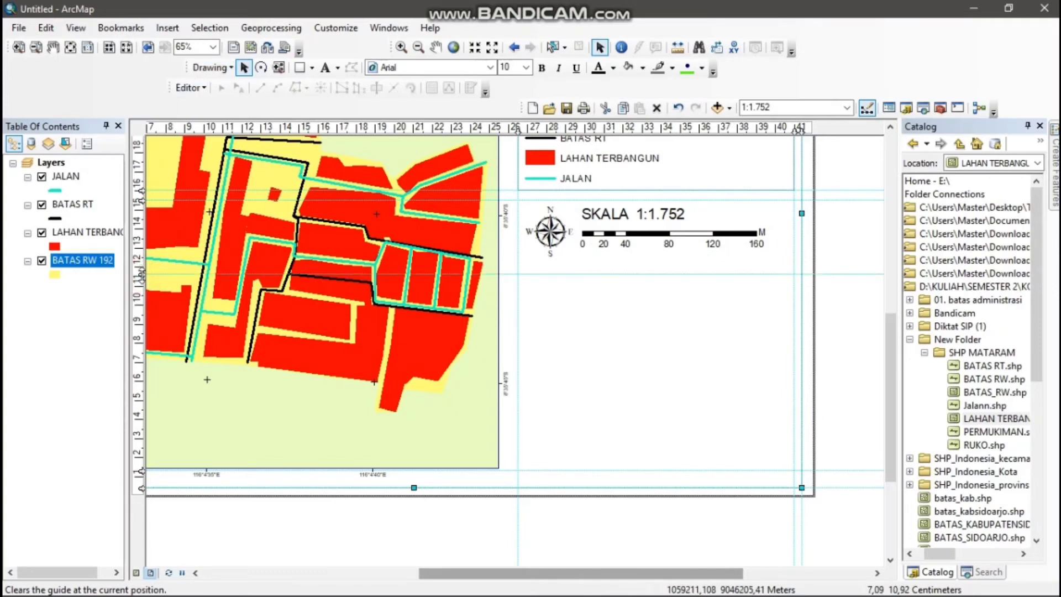
pyautogui.moveTo(141, 275); pyautogui.dragTo(141, 265)
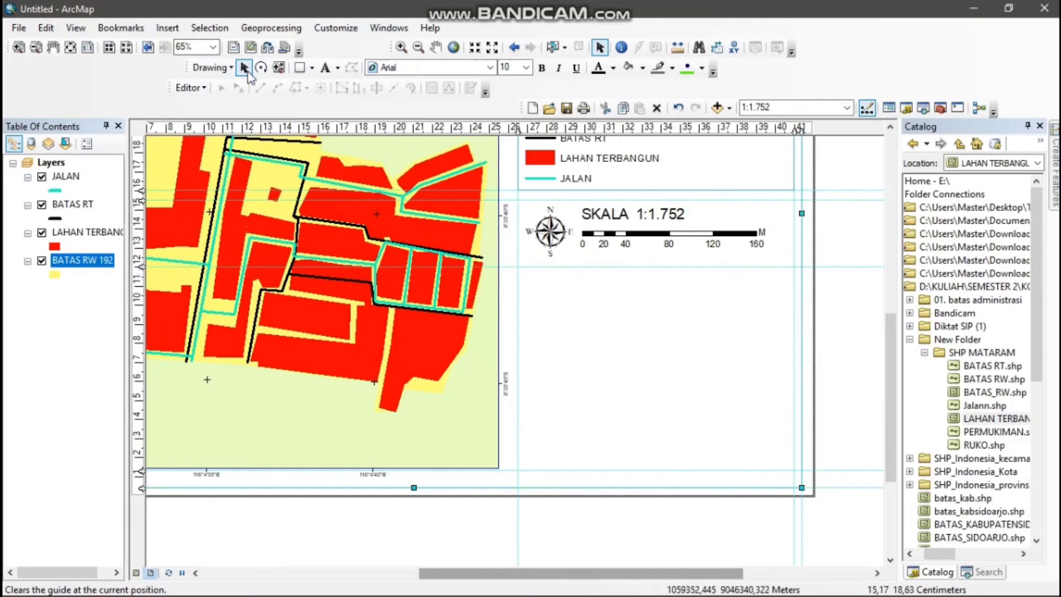
# Draw a rectangle about 14.5 by 3.5 cm between the guides around the north arrow and scale, with its fill set to No Color
pyautogui.click(302, 67)
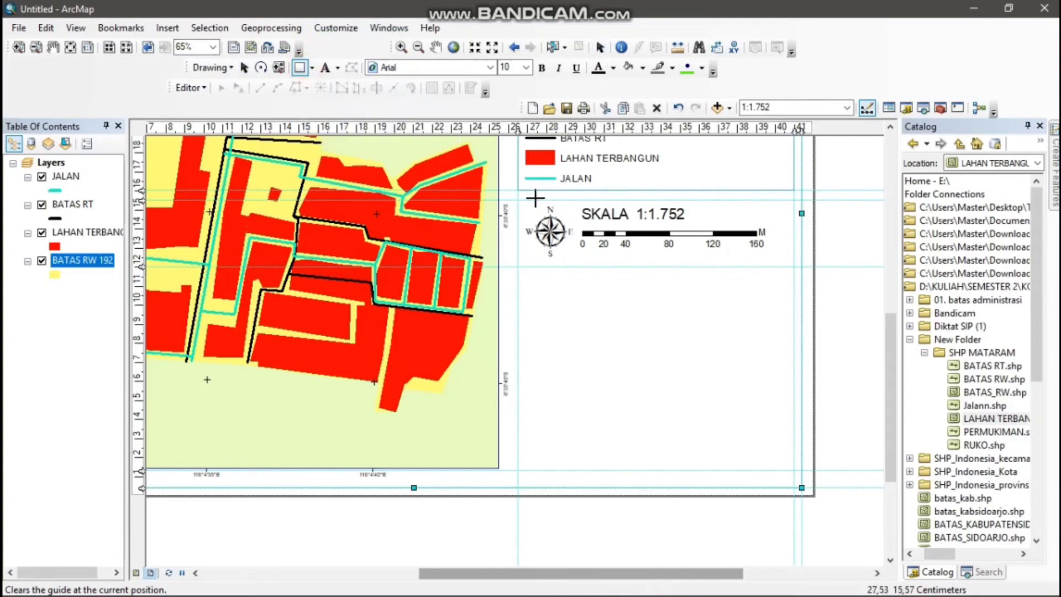
pyautogui.moveTo(519, 200); pyautogui.dragTo(798, 265)
pyautogui.rightClick(713, 225)
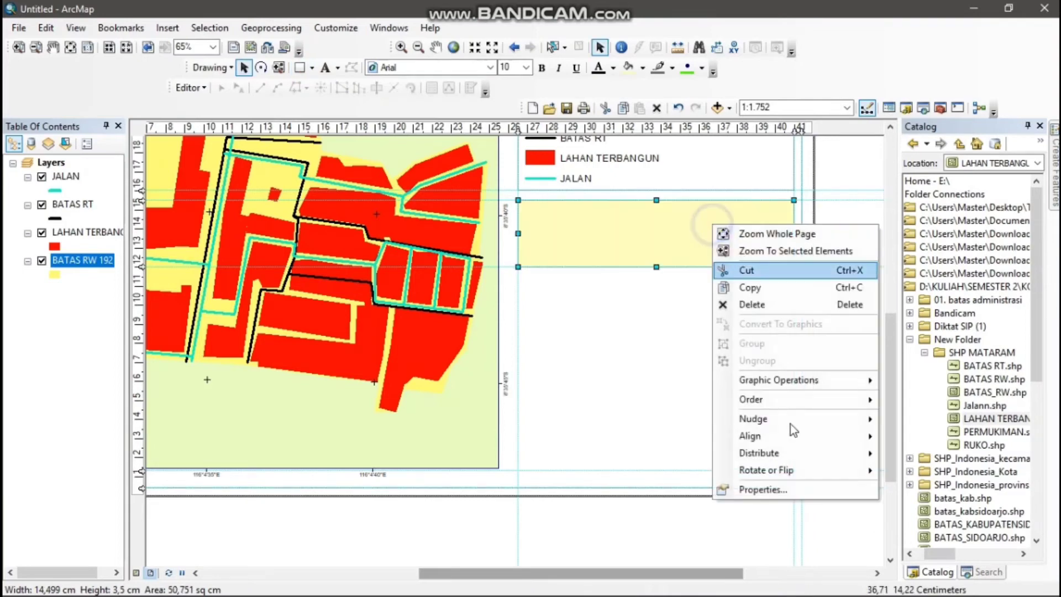
pyautogui.click(791, 489)
pyautogui.click(476, 236)
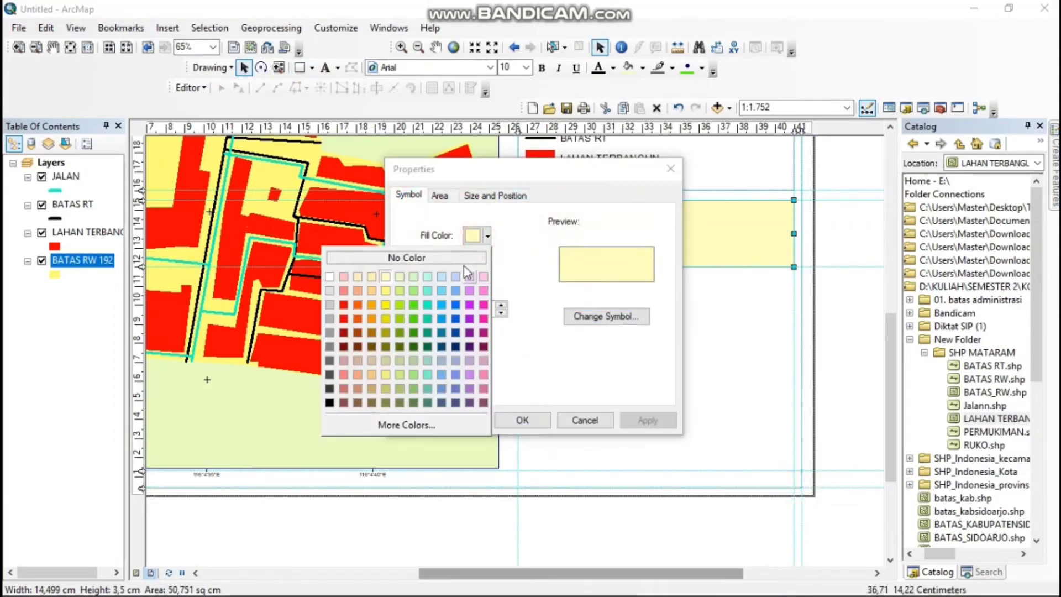
pyautogui.click(409, 256)
pyautogui.click(521, 420)
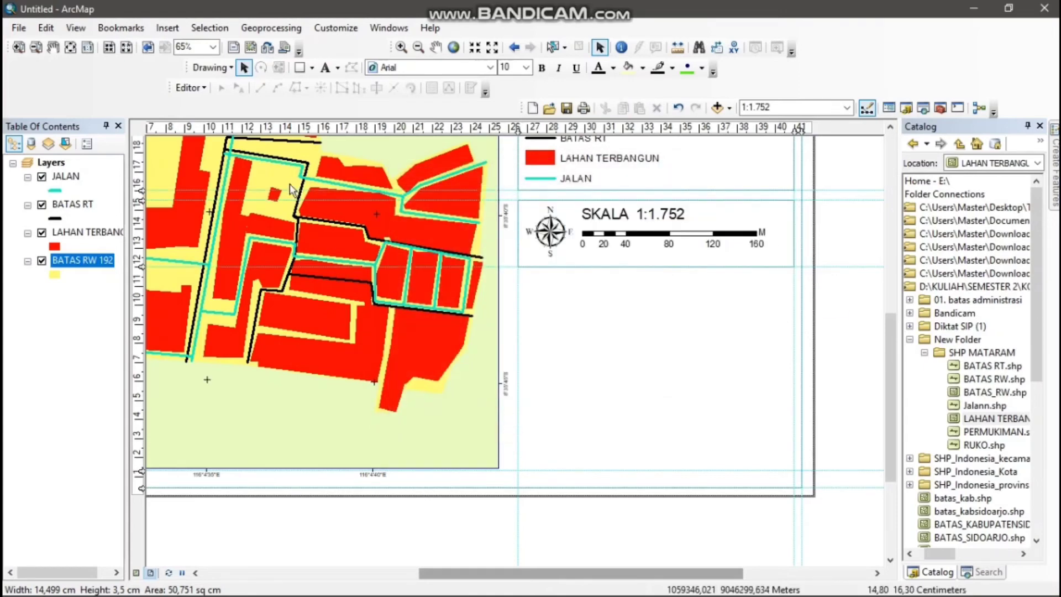
# Add two horizontal guides below the scale box and insert a new data frame, placing it in the empty space under the box
pyautogui.click(142, 276)
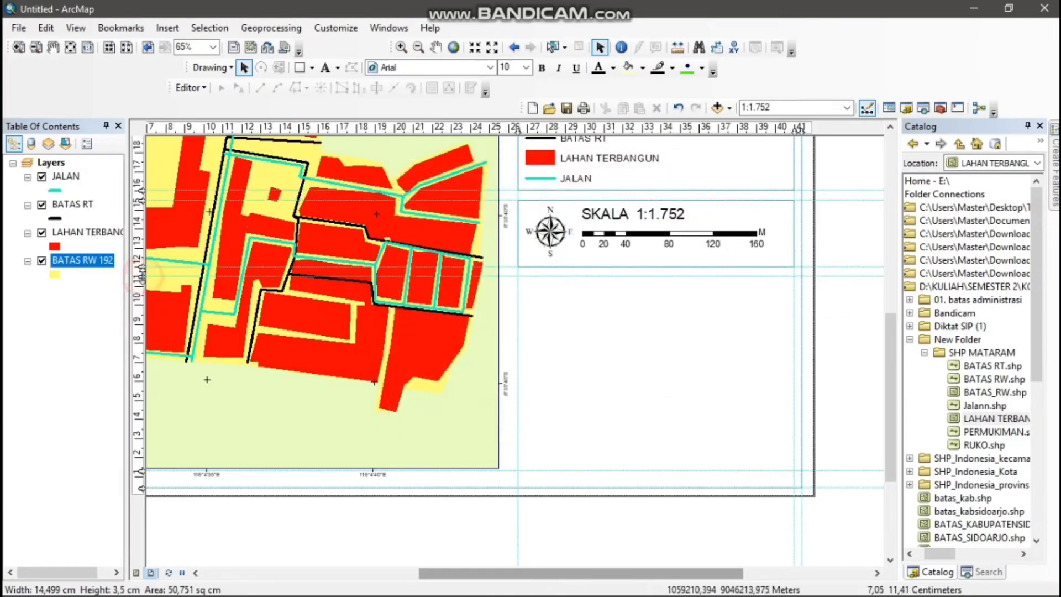
pyautogui.click(139, 356)
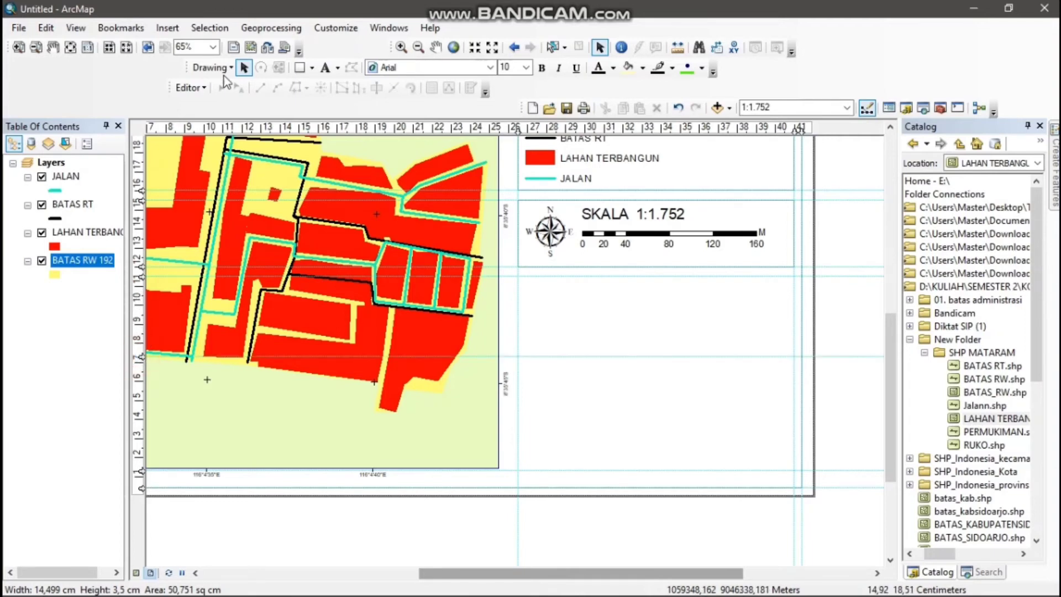
pyautogui.click(177, 29)
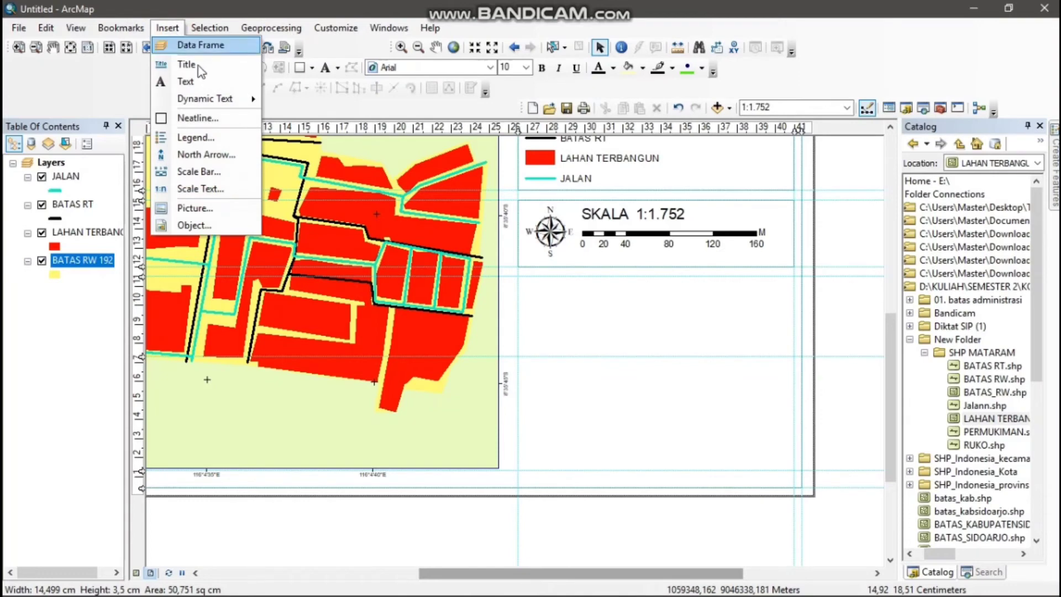
pyautogui.click(210, 29)
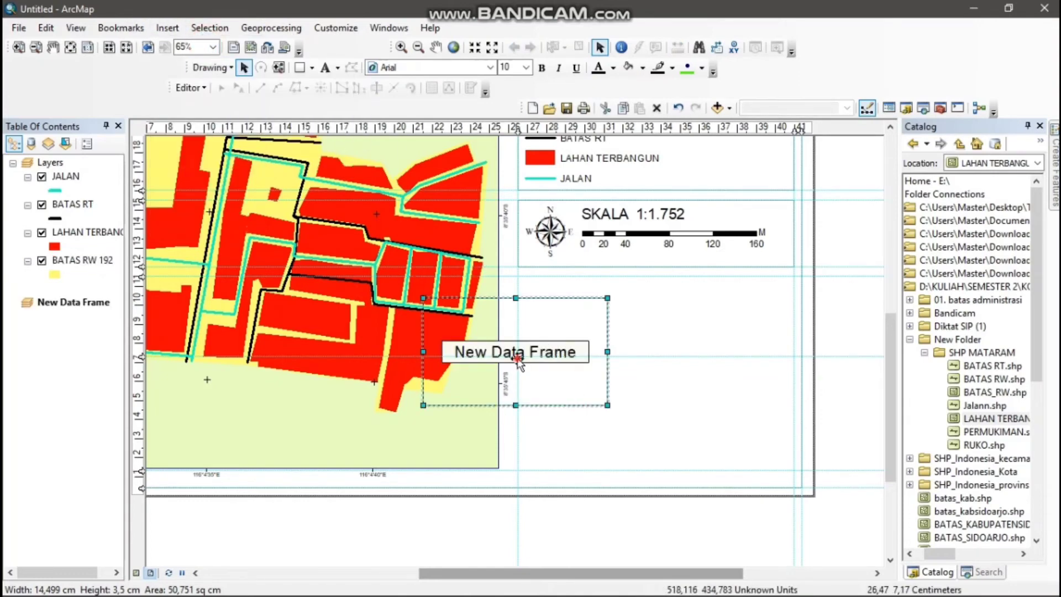
pyautogui.moveTo(518, 360); pyautogui.dragTo(647, 340)
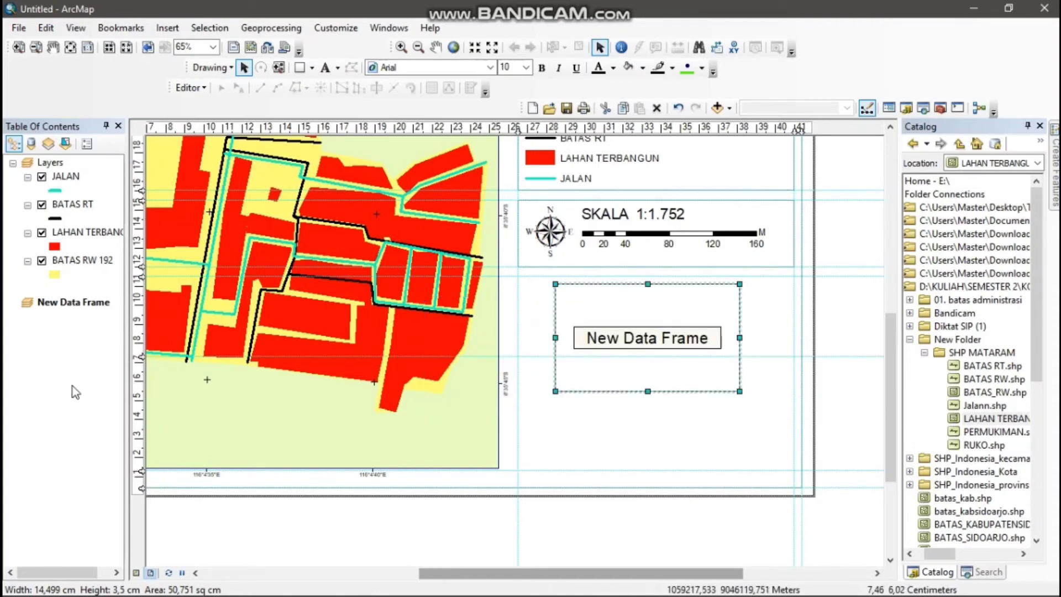
# Lower the guide crossing the new data frame to below it, add another just beneath, and align the next guide with the main map's lower edge
pyautogui.moveTo(143, 360); pyautogui.dragTo(143, 400)
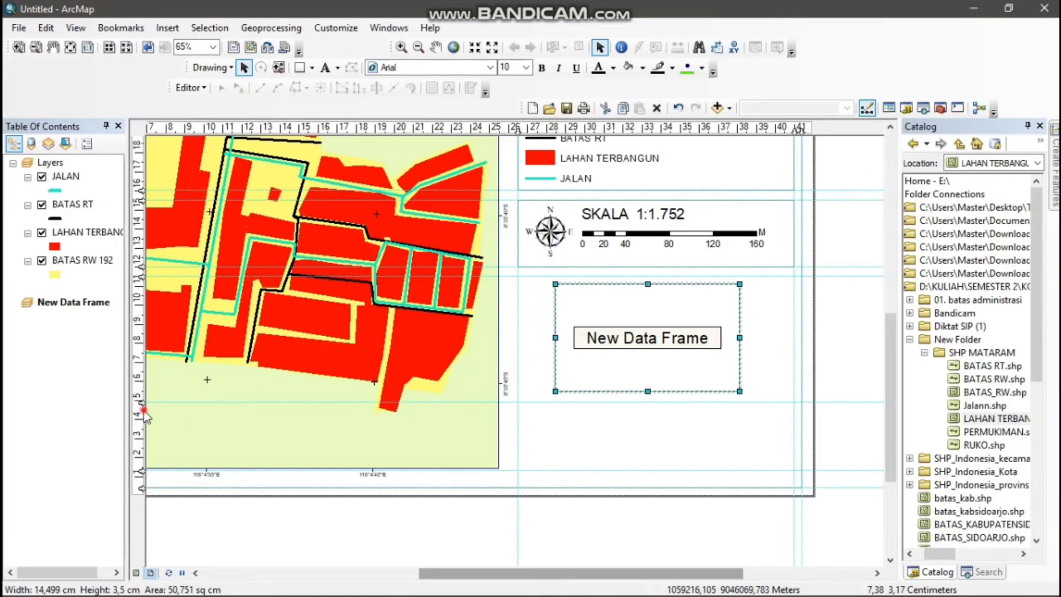
pyautogui.click(143, 410)
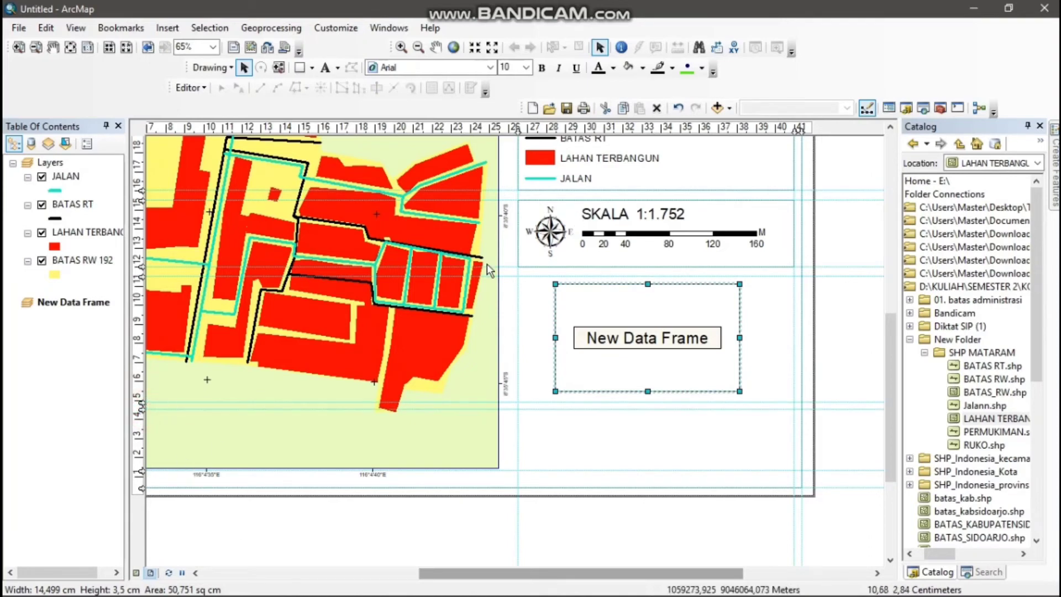
pyautogui.moveTo(142, 466); pyautogui.dragTo(142, 468)
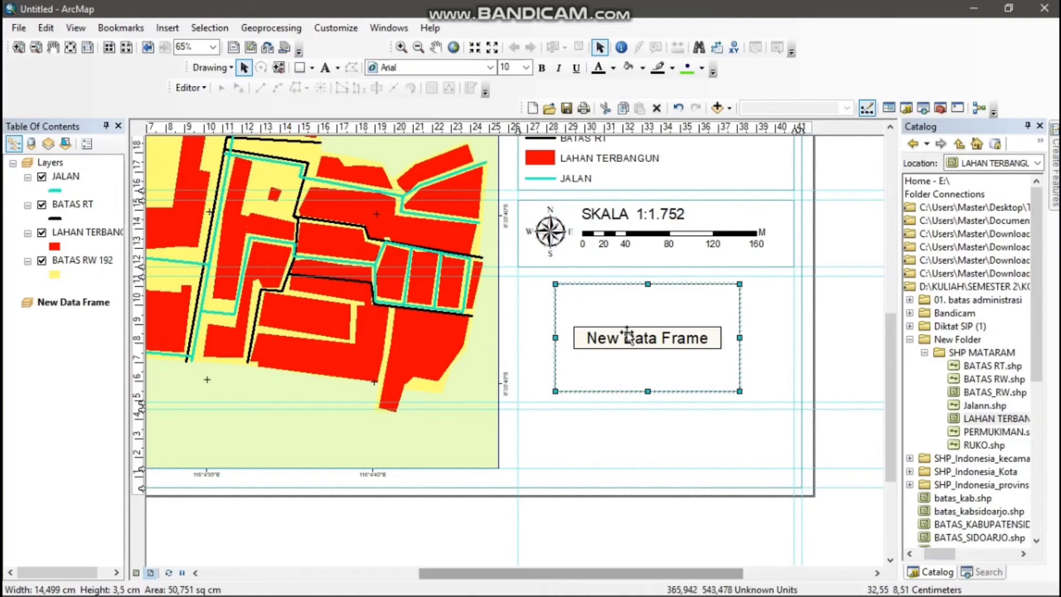
# Start adding data to the new data frame and browse to the folder above 01. batas administrasi
pyautogui.click(79, 305)
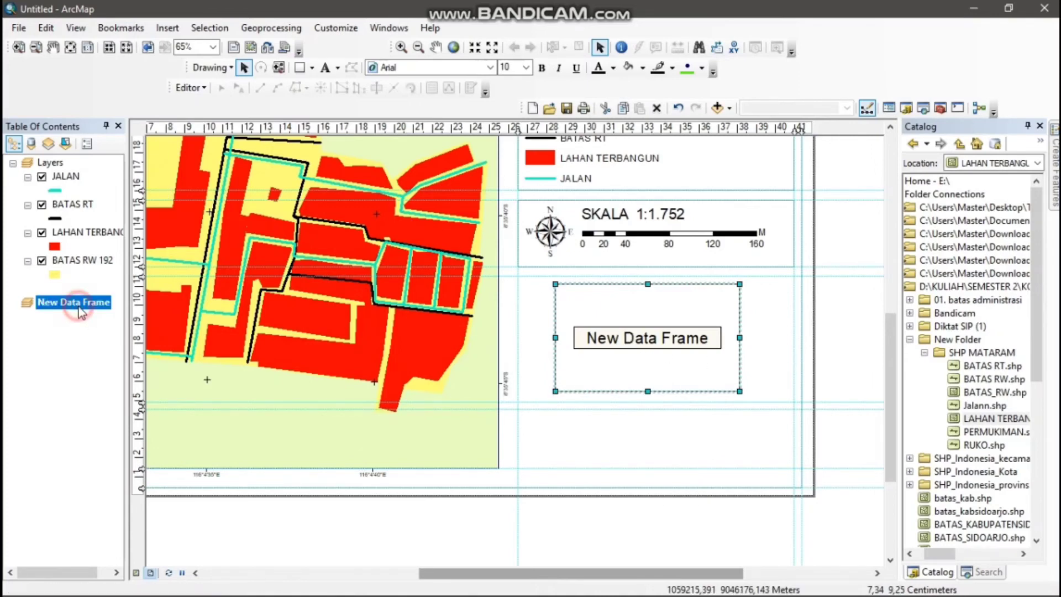
pyautogui.rightClick(82, 303)
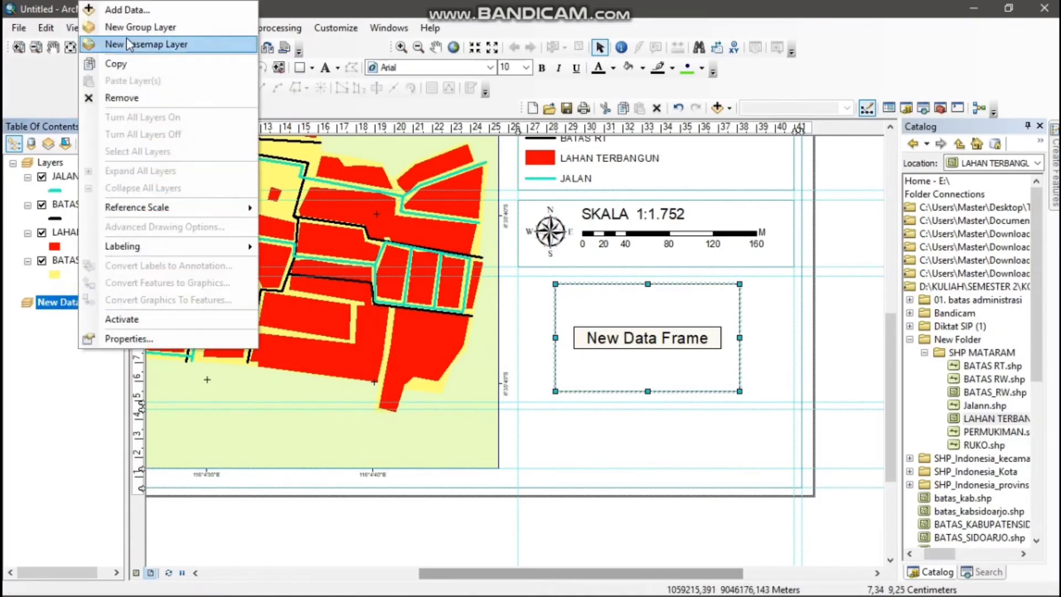
pyautogui.click(132, 9)
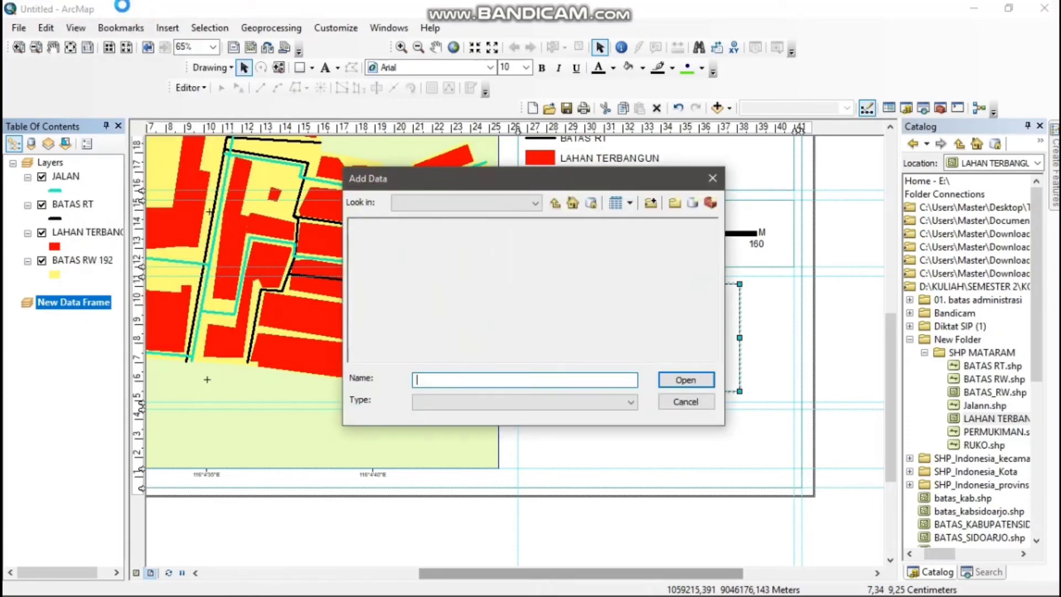
pyautogui.click(553, 204)
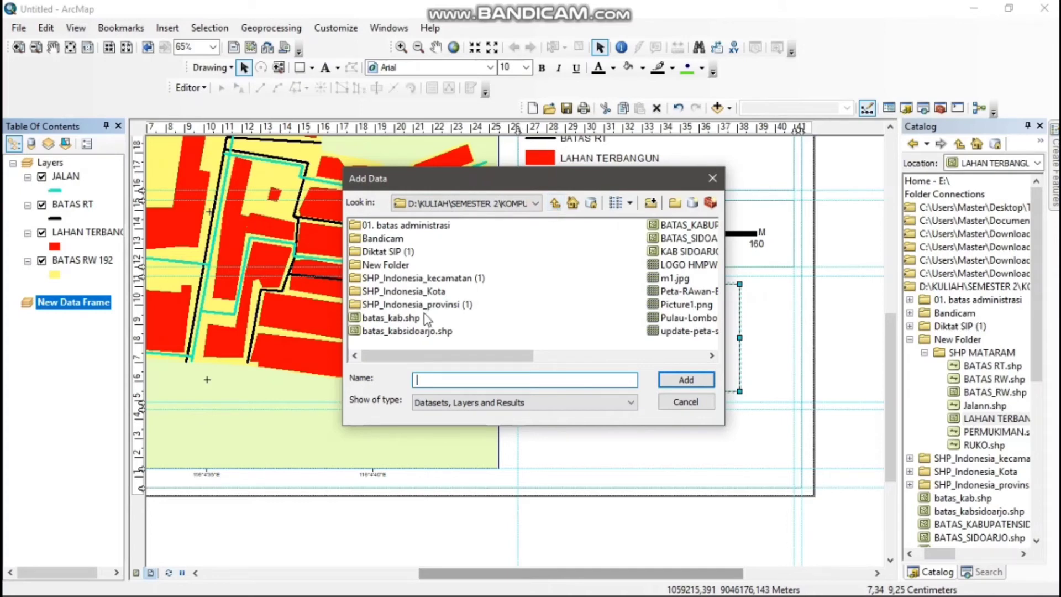
# Add INDONESIA_PROP.shp from the SHP_Indonesia_provinsi (1) folder to the new data frame
pyautogui.click(458, 309)
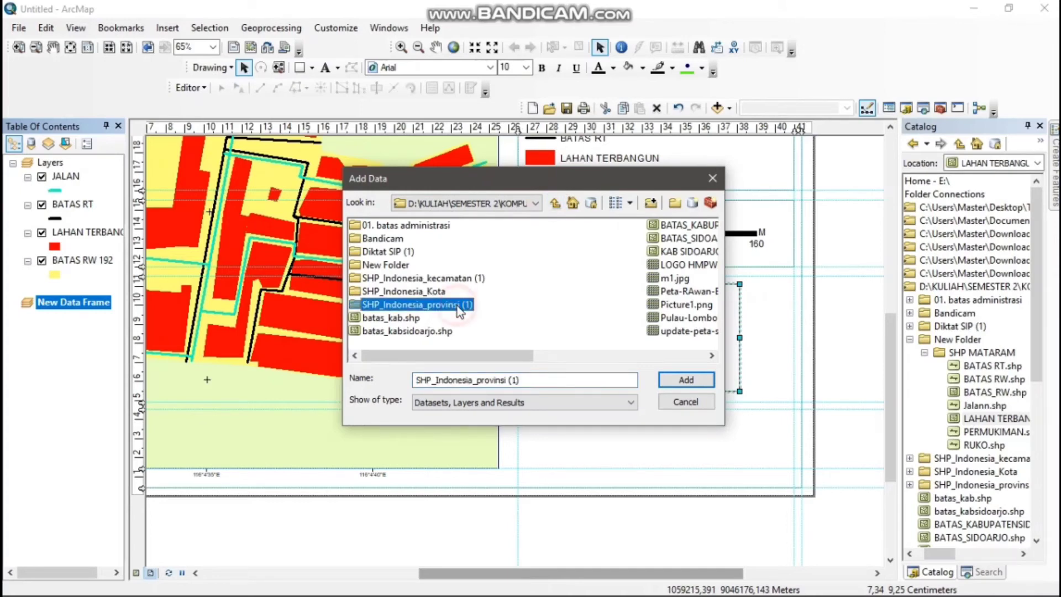
pyautogui.click(686, 380)
pyautogui.click(448, 226)
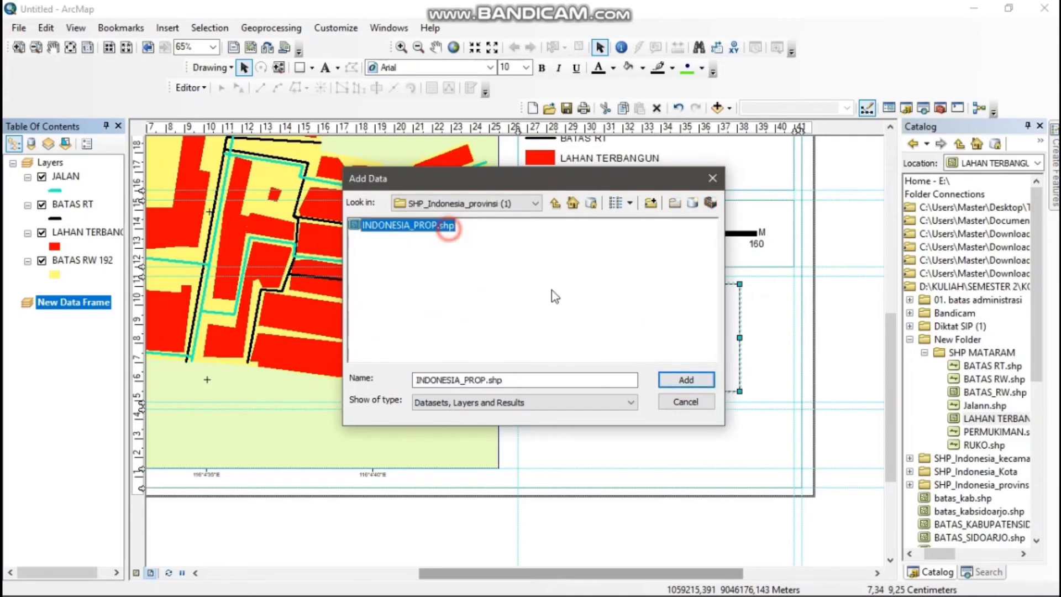
pyautogui.click(700, 383)
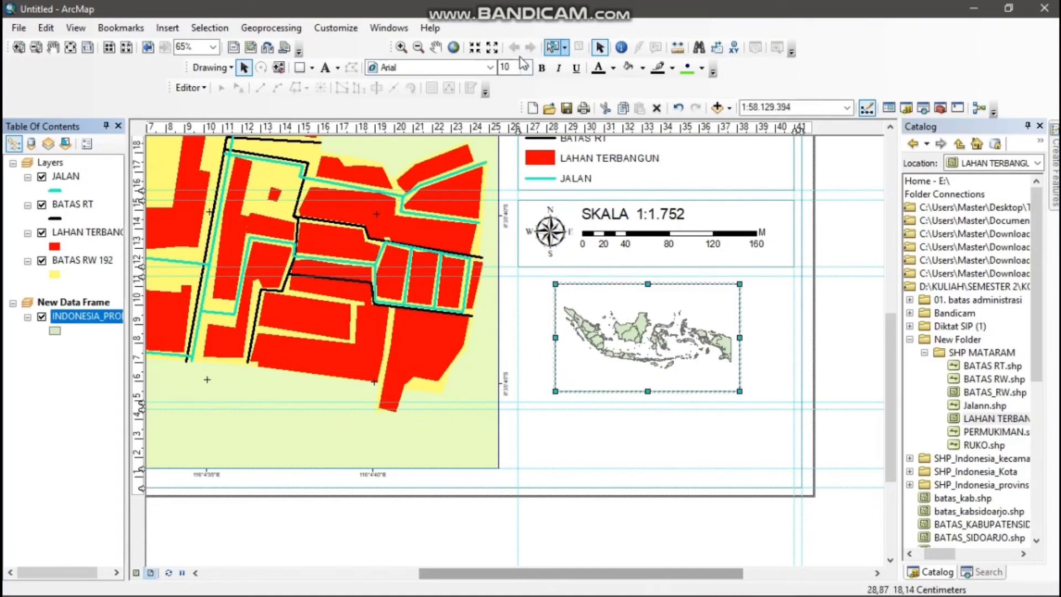
# Zoom the inset map in on the Nusa Tenggara islands and shift it to bring Lombok and Sumbawa into the frame
pyautogui.click(401, 48)
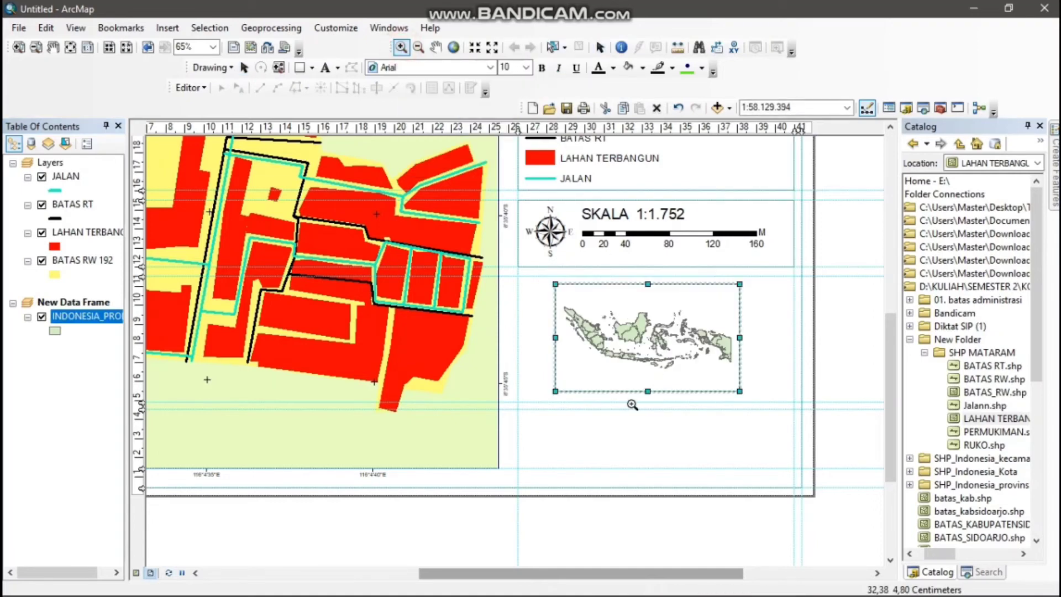
pyautogui.moveTo(598, 324); pyautogui.dragTo(697, 386)
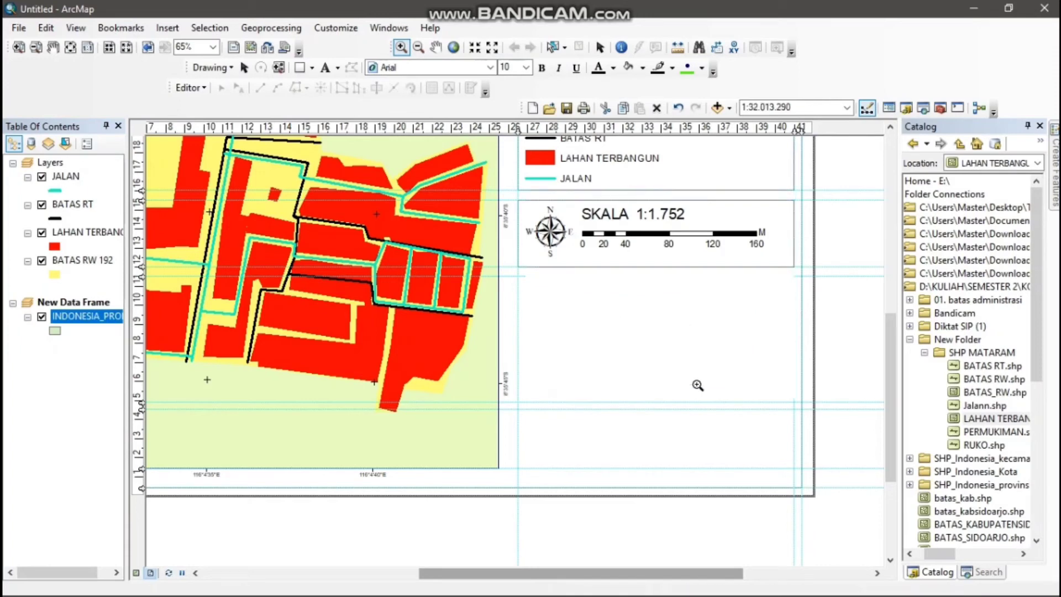
pyautogui.moveTo(611, 323)
pyautogui.mouseDown()
pyautogui.moveTo(655, 363)
pyautogui.moveTo(712, 381)
pyautogui.moveTo(594, 311)
pyautogui.moveTo(719, 374)
pyautogui.mouseUp()
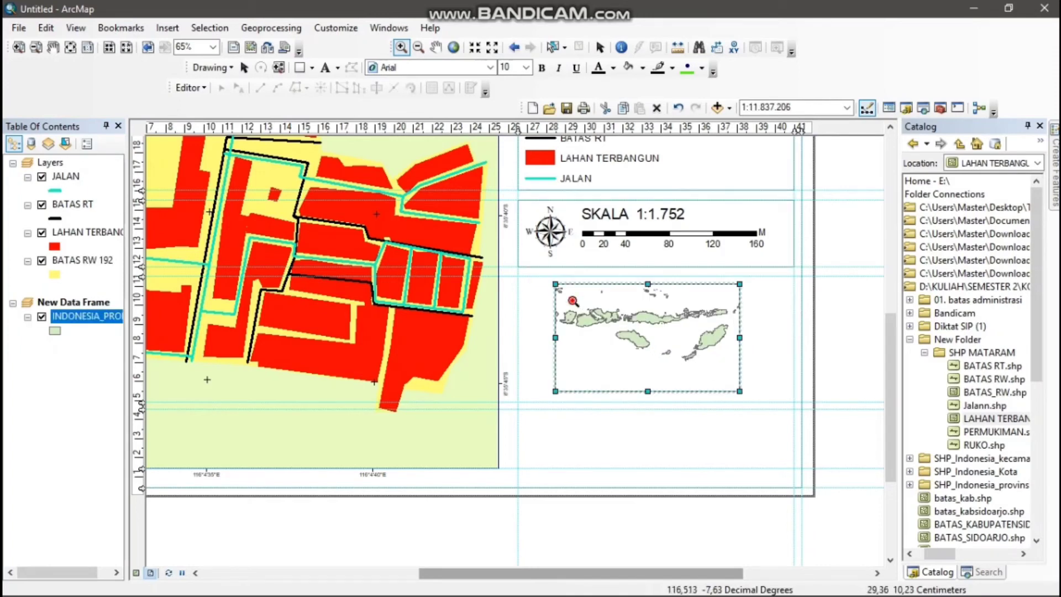
pyautogui.moveTo(558, 285); pyautogui.dragTo(718, 378)
pyautogui.moveTo(560, 304); pyautogui.dragTo(669, 366)
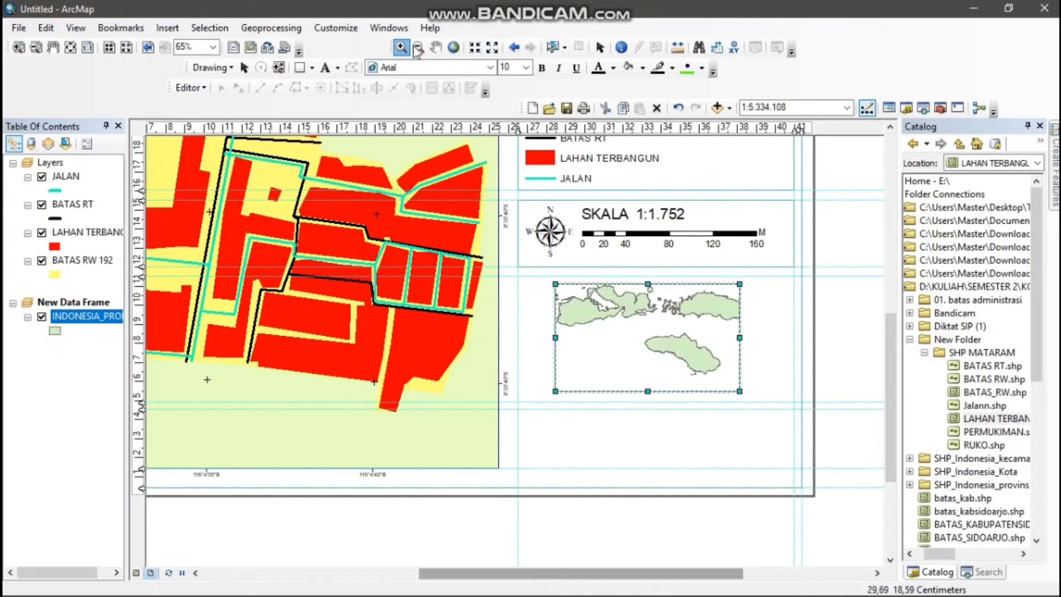
pyautogui.click(436, 46)
pyautogui.moveTo(619, 387); pyautogui.dragTo(628, 332)
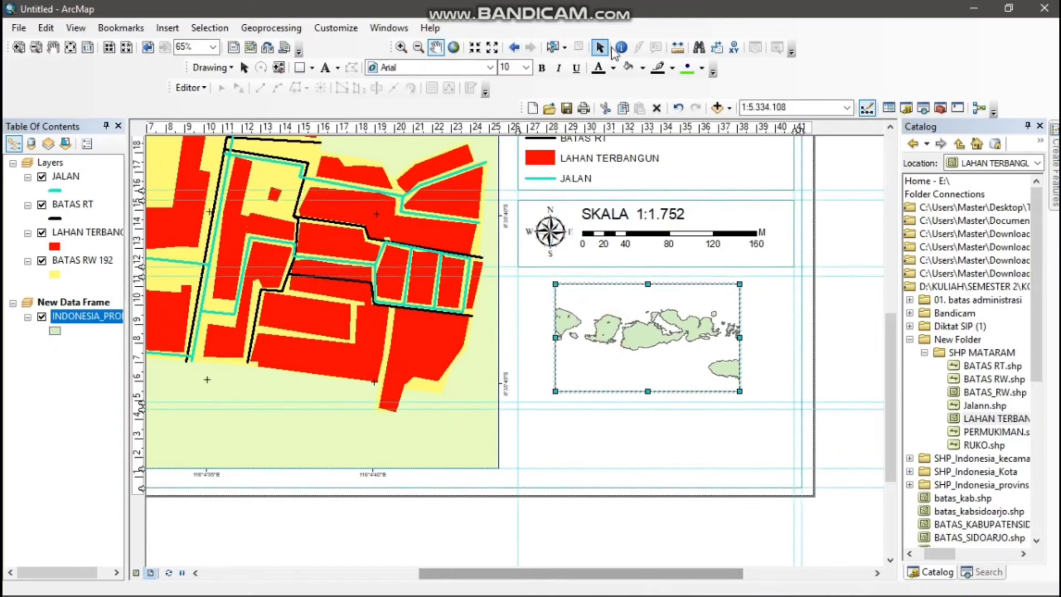
# Identify the province polygon of Lombok island in the inset map
pyautogui.click(620, 49)
pyautogui.click(605, 330)
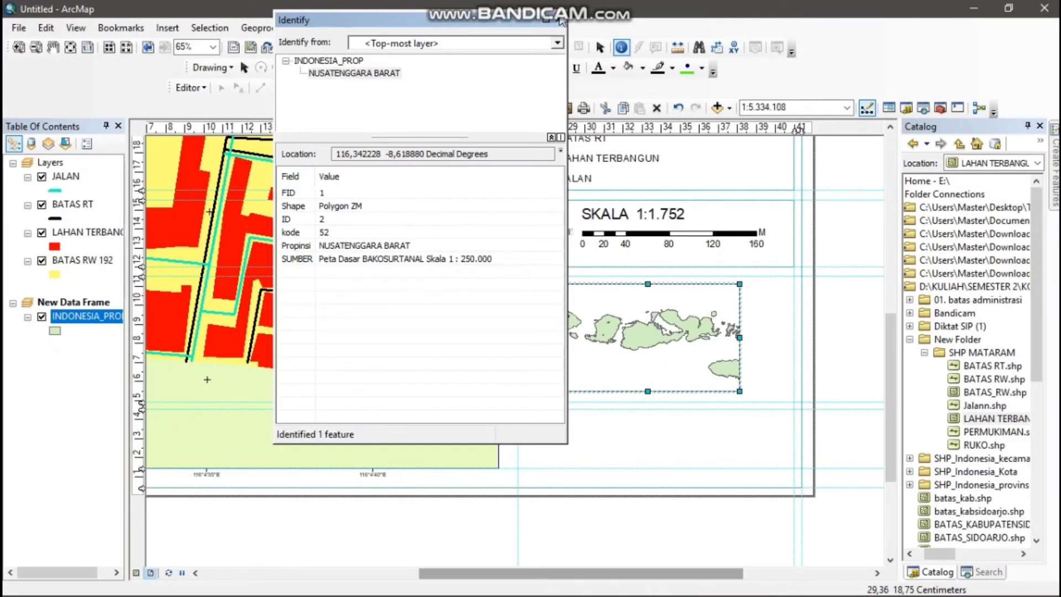
pyautogui.click(557, 20)
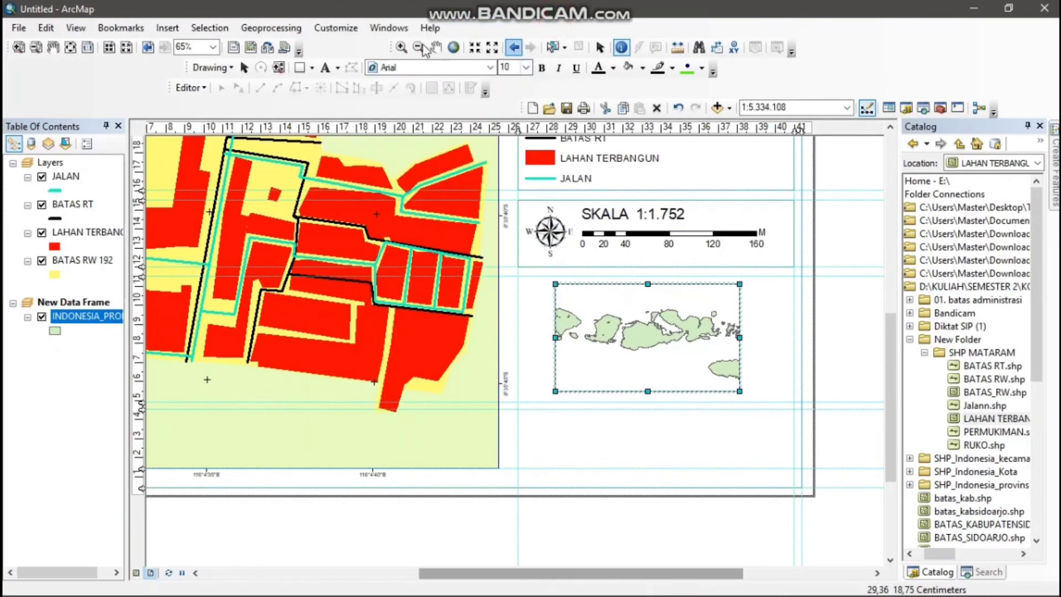
# Enlarge the inset map around Lombok island and center the island in the frame
pyautogui.click(401, 47)
pyautogui.click(583, 305)
pyautogui.moveTo(593, 333); pyautogui.dragTo(637, 363)
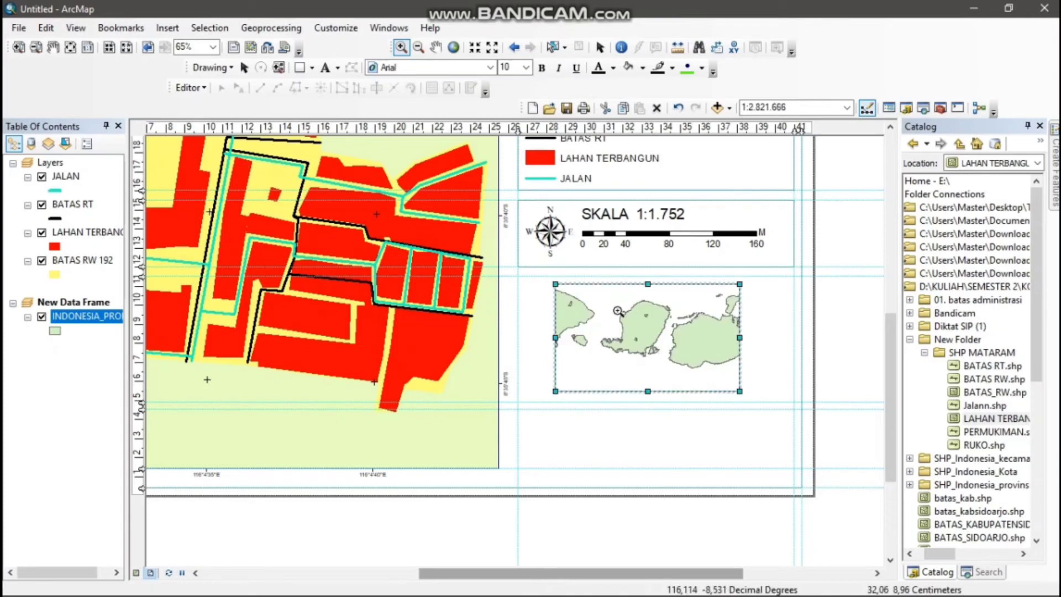
pyautogui.moveTo(608, 300); pyautogui.dragTo(690, 373)
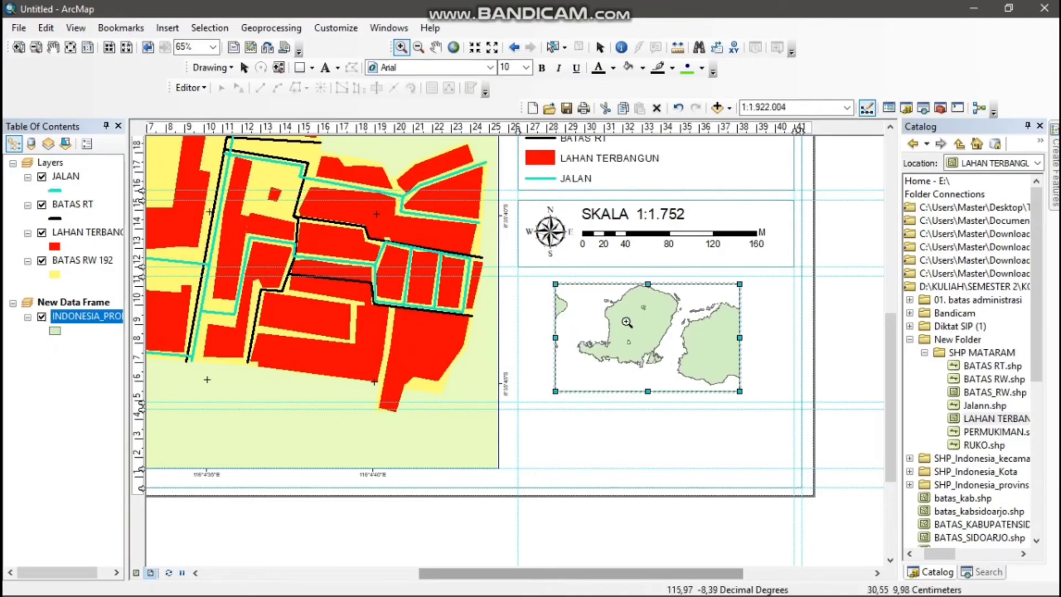
pyautogui.click(435, 47)
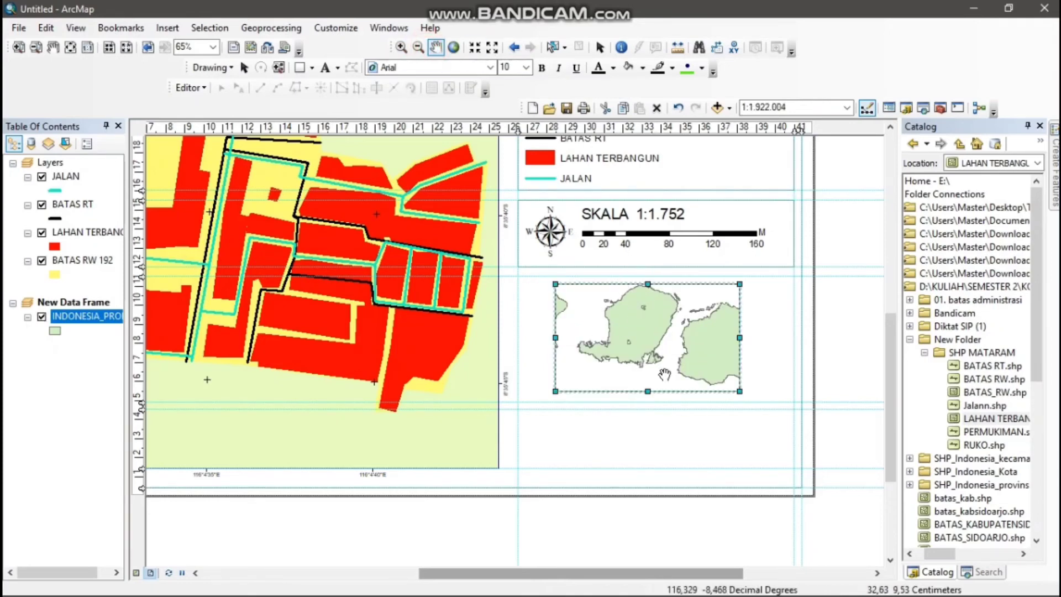
pyautogui.moveTo(643, 326); pyautogui.dragTo(648, 338)
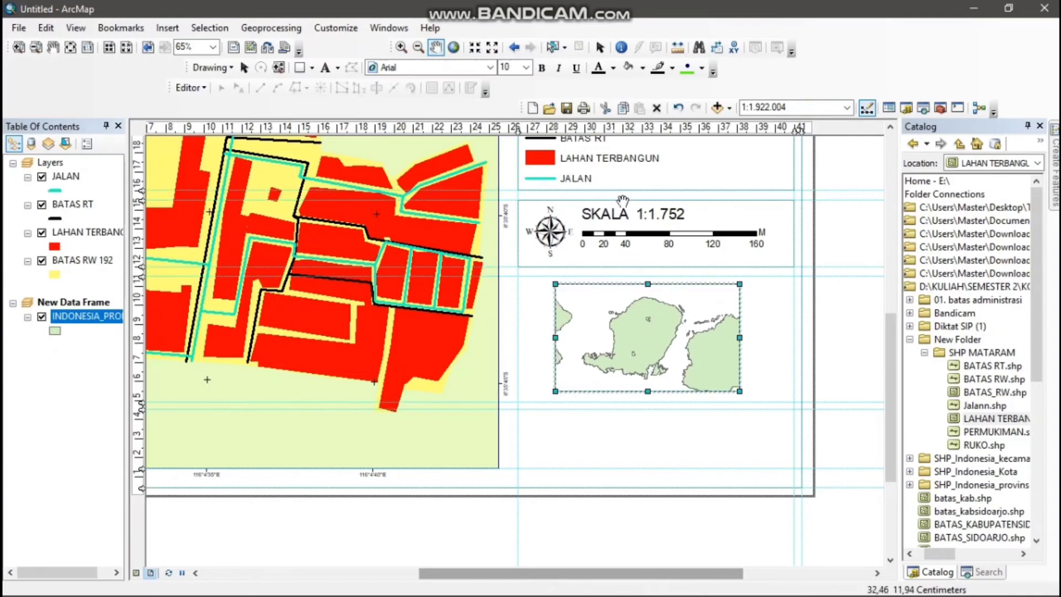
# Add IND_KOT_point.shp from the SHP_Indonesia_Kota folder to the new data frame
pyautogui.rightClick(81, 302)
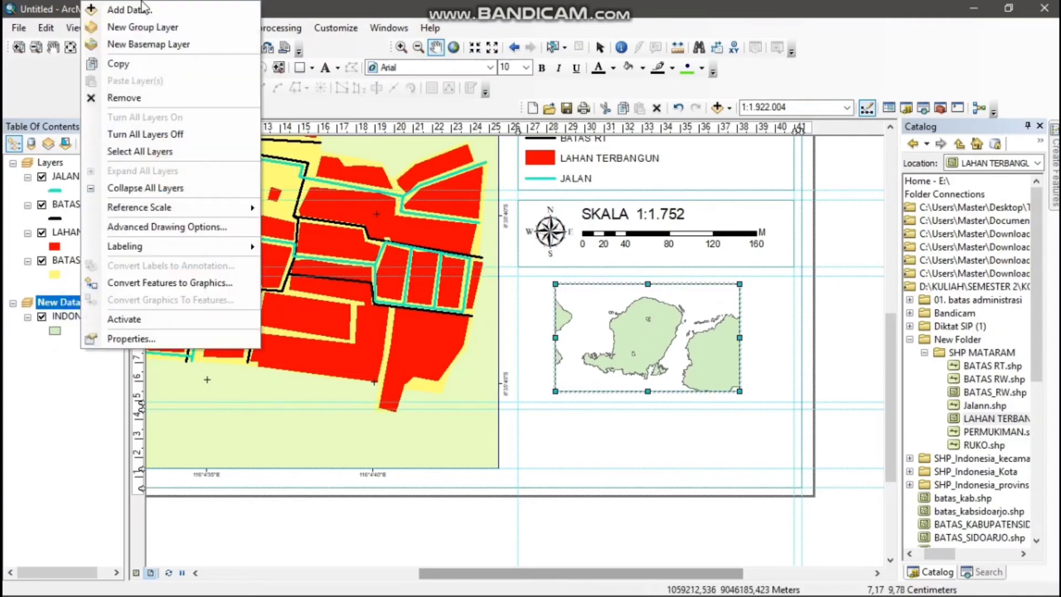
pyautogui.click(125, 9)
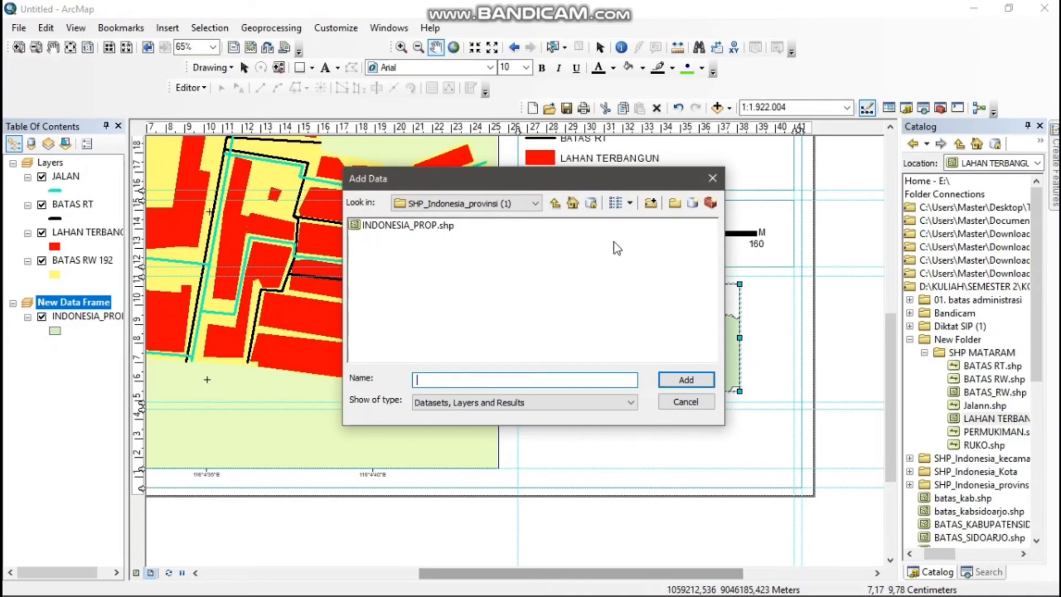
pyautogui.click(555, 204)
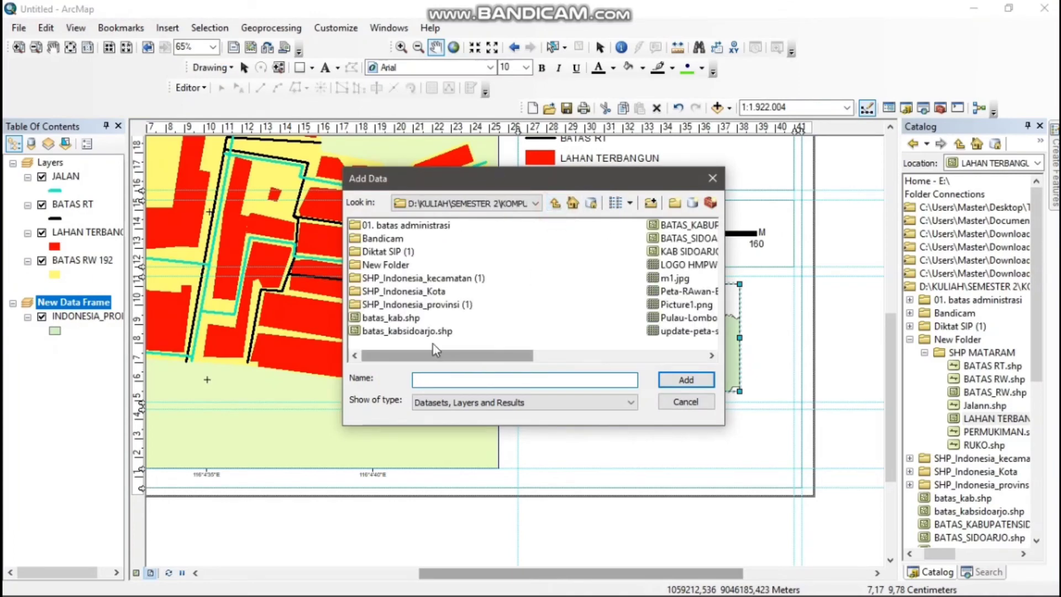
pyautogui.doubleClick(420, 291)
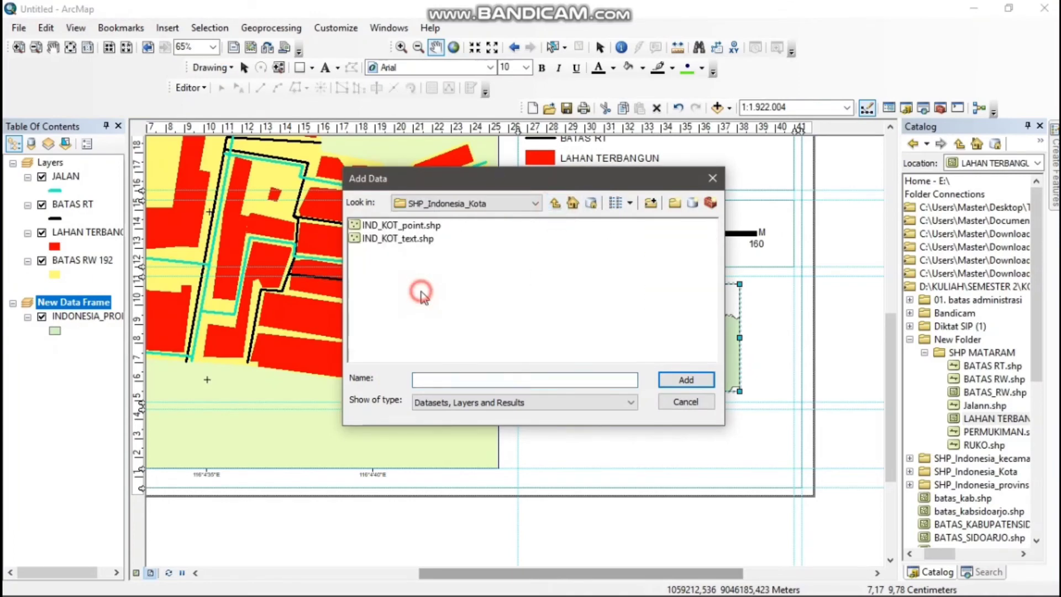
pyautogui.click(415, 227)
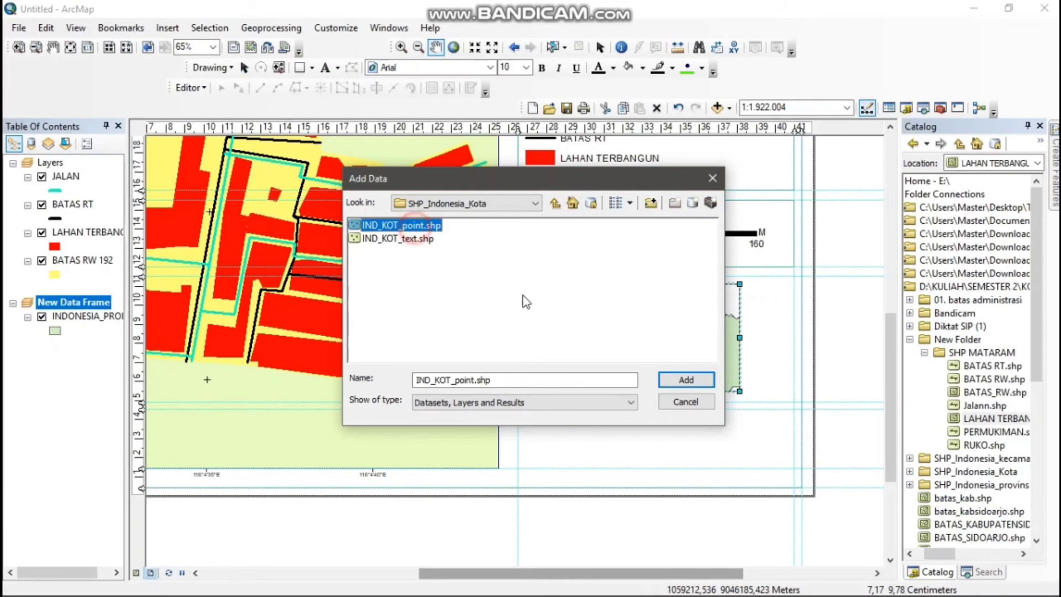
pyautogui.click(691, 382)
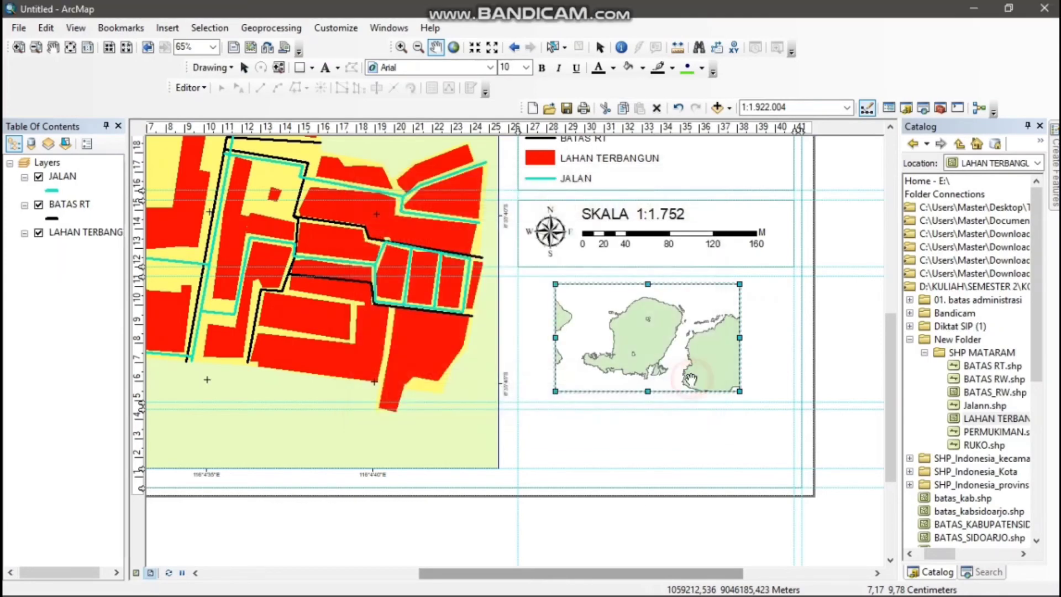
# Symbolize the IND_KOT_point layer with the green Square 2 marker at size 18 and angle 0
pyautogui.click(54, 331)
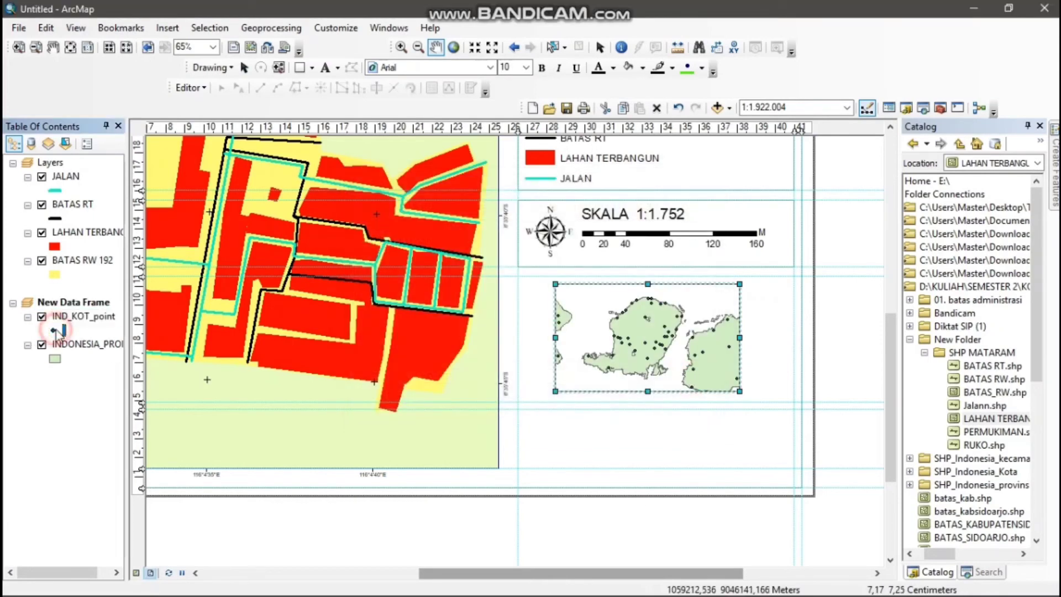
pyautogui.click(481, 394)
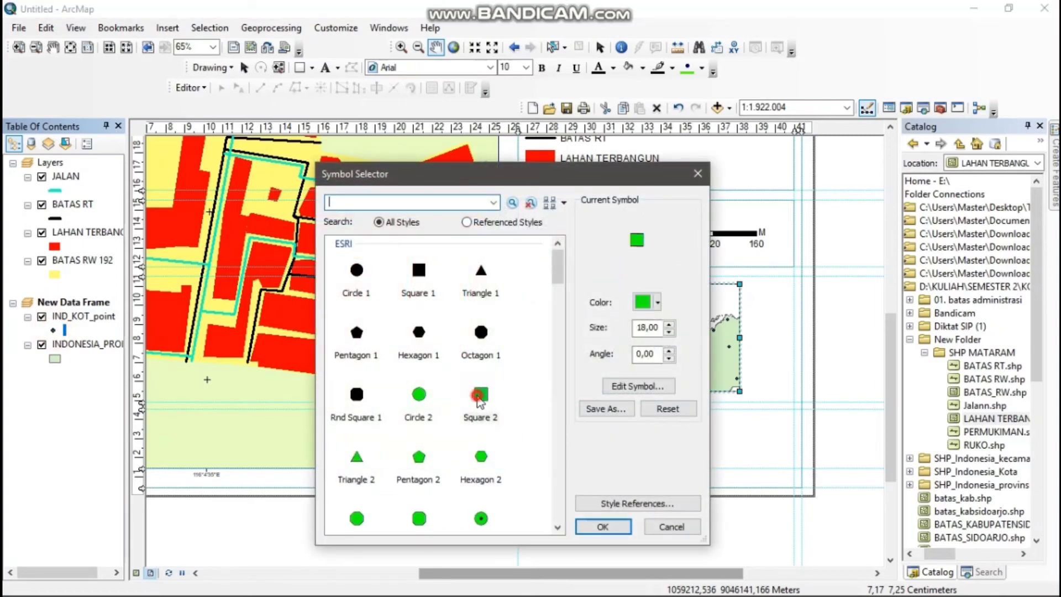
pyautogui.click(670, 352)
pyautogui.click(669, 352)
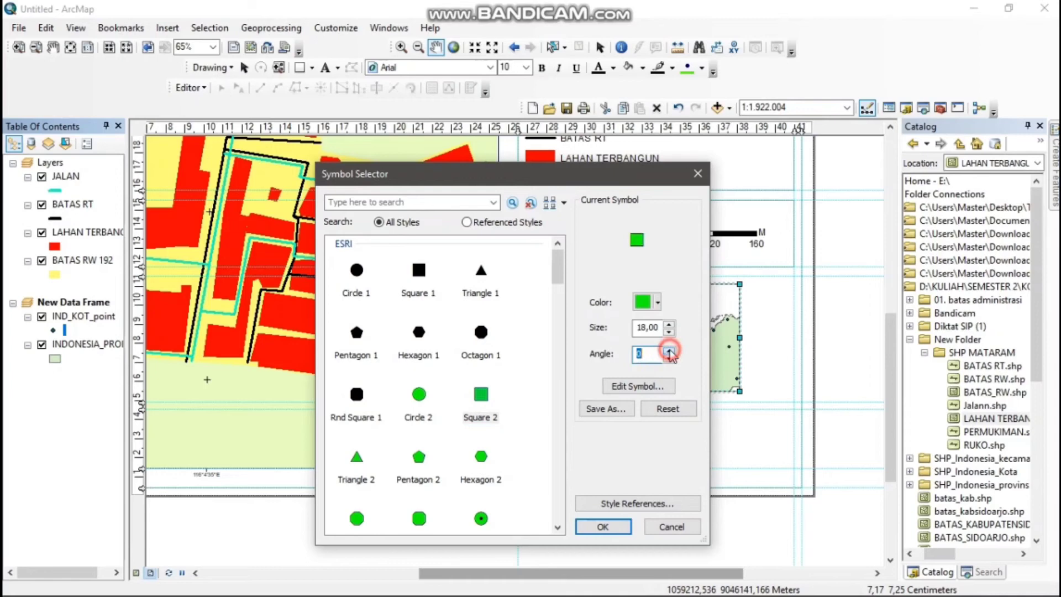
pyautogui.click(612, 527)
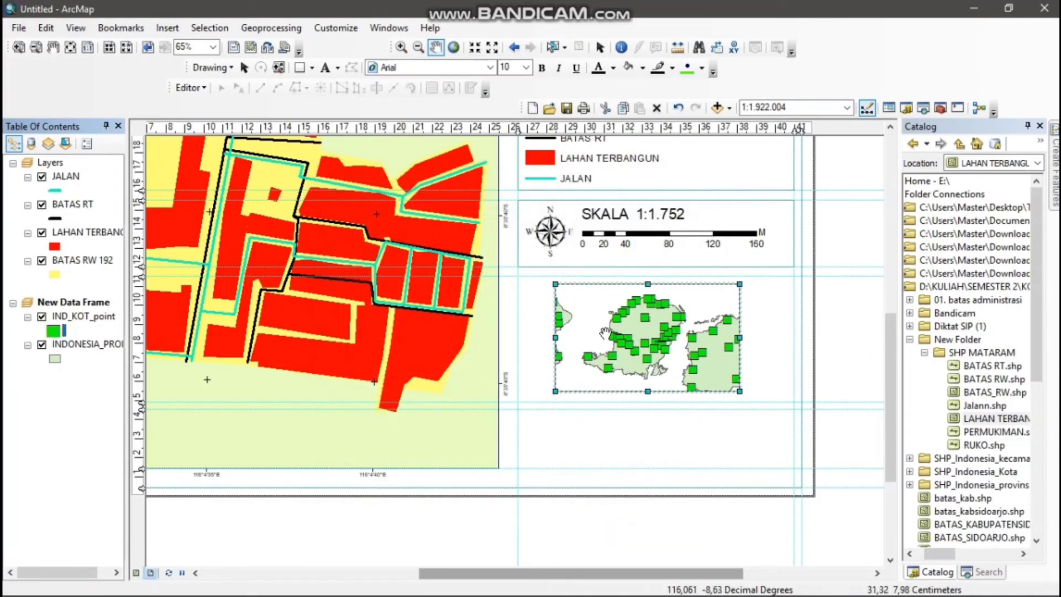
# Identify the feature near the city points on Lombok's west coast in the inset map
pyautogui.click(623, 48)
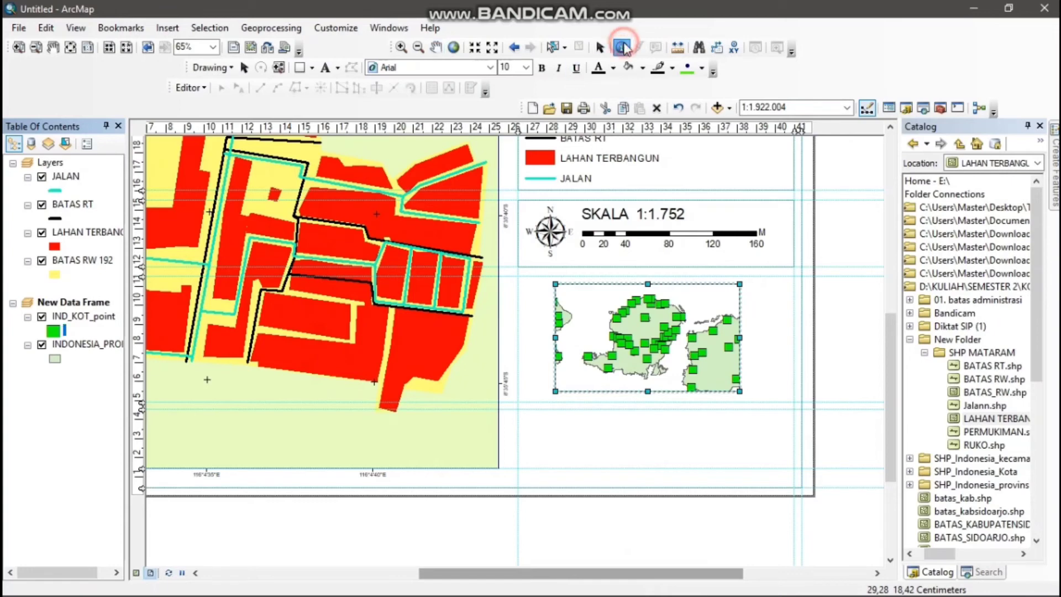
pyautogui.click(610, 335)
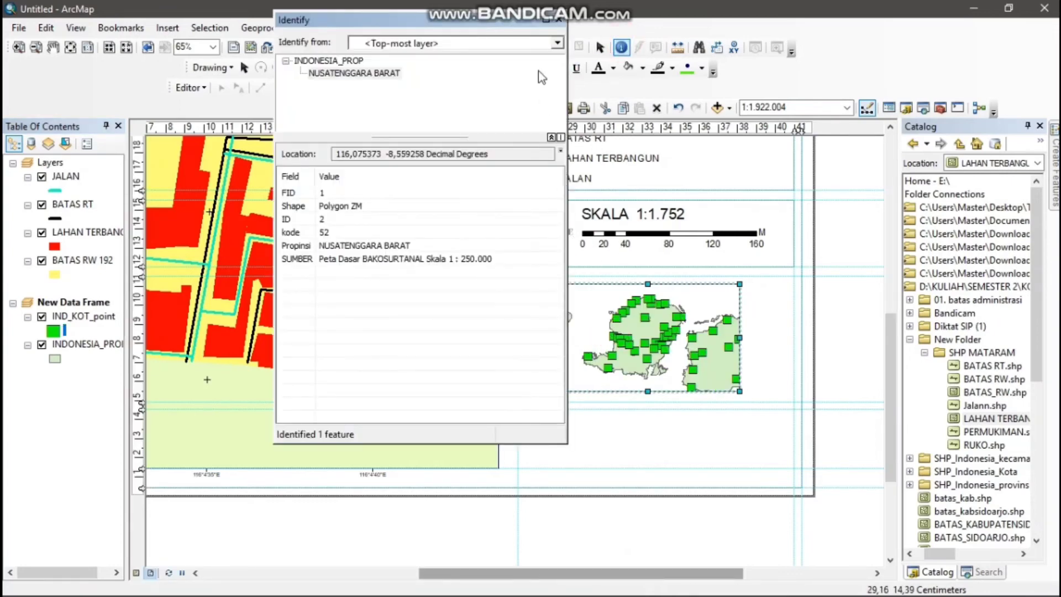
pyautogui.click(560, 22)
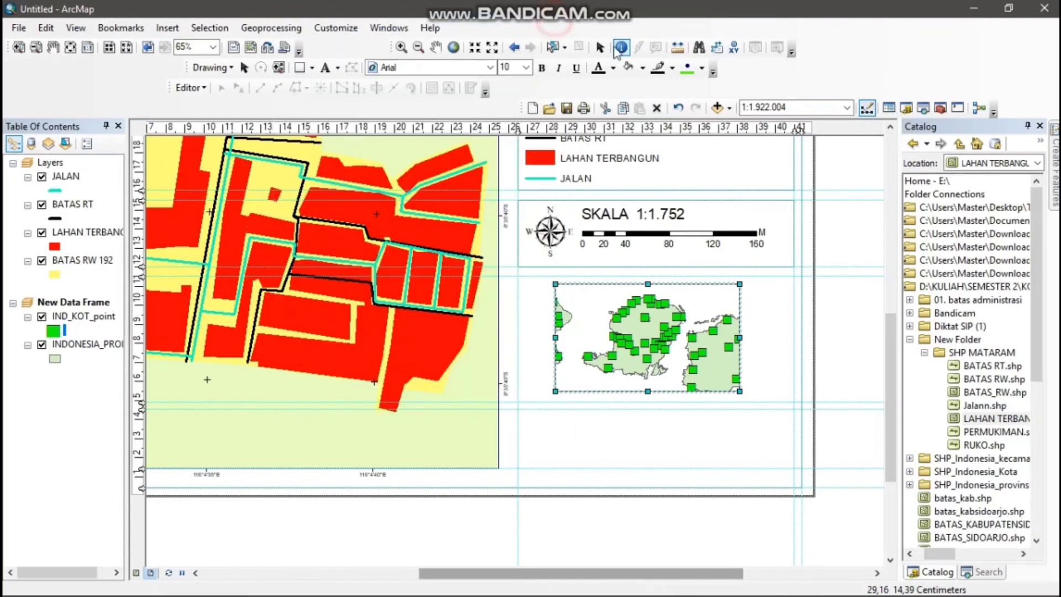
# Add the 2013_BtsAdmLingk_KM_A layer from the 01. batas administrasi folder to the new data frame
pyautogui.rightClick(60, 302)
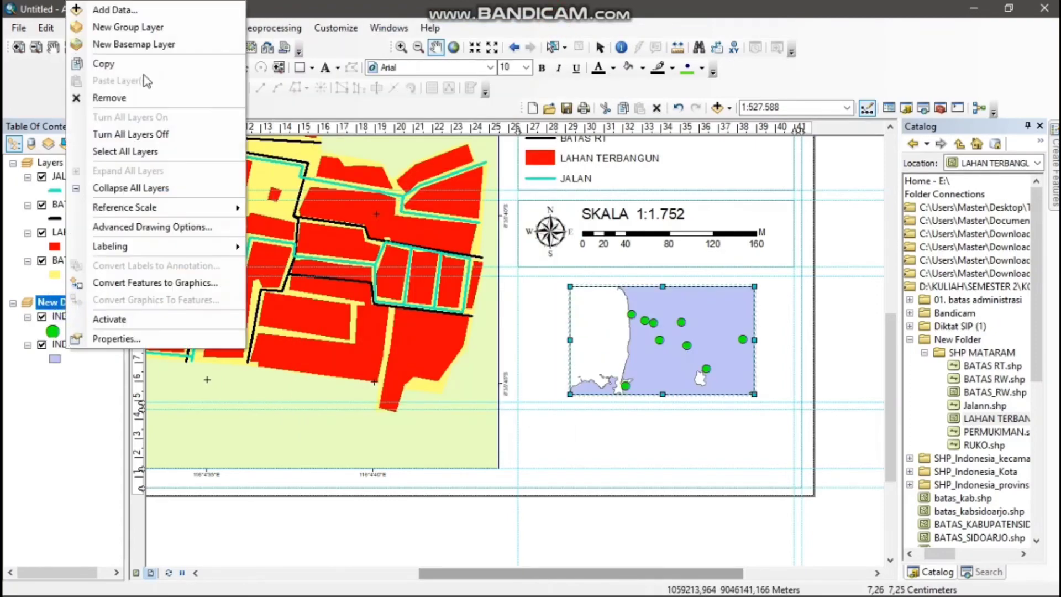
pyautogui.click(144, 9)
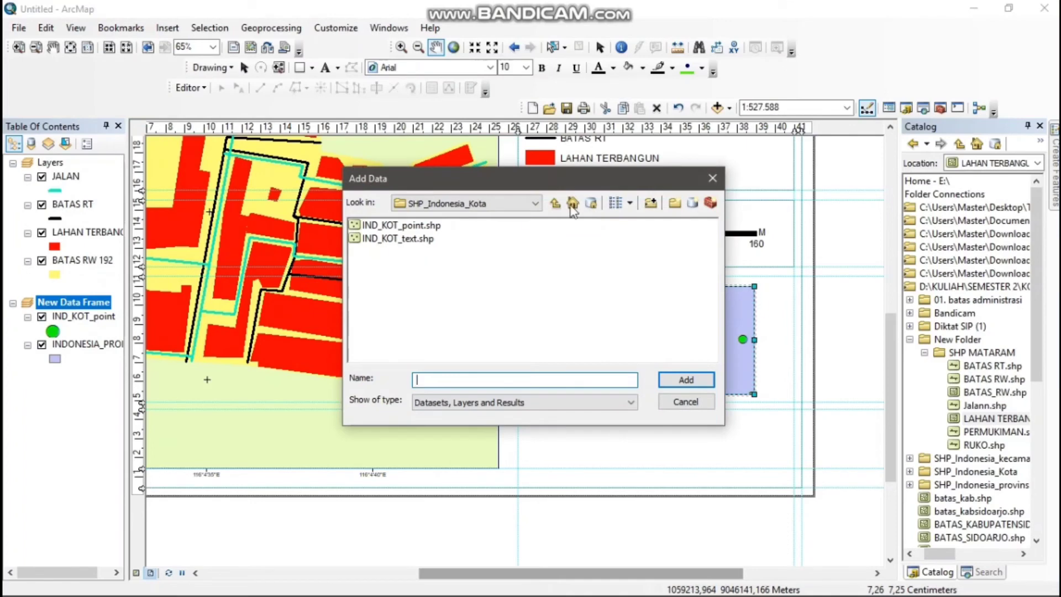
pyautogui.click(555, 203)
pyautogui.doubleClick(444, 227)
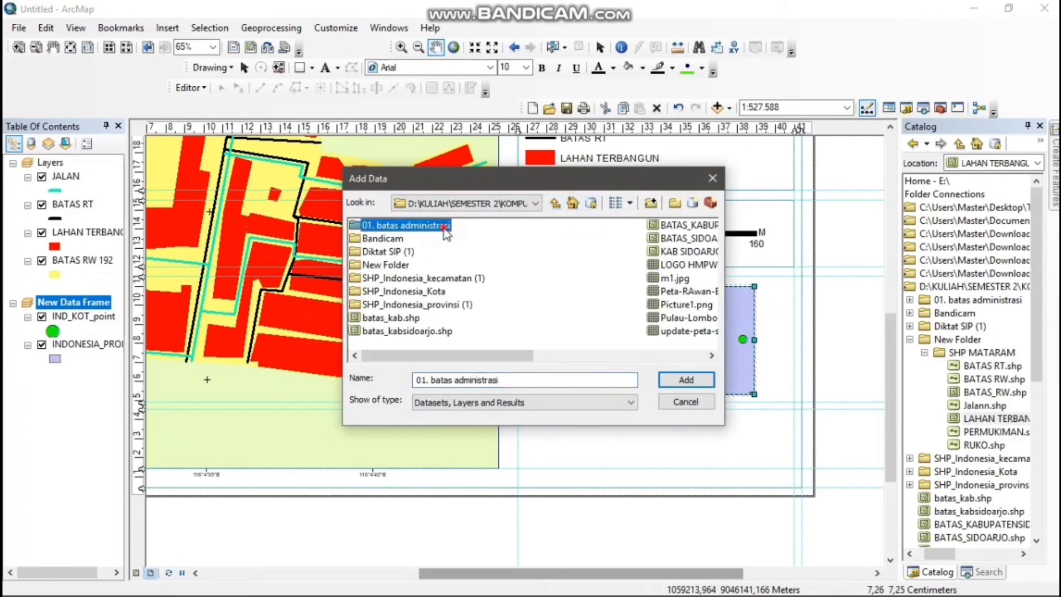
pyautogui.click(426, 226)
pyautogui.click(686, 380)
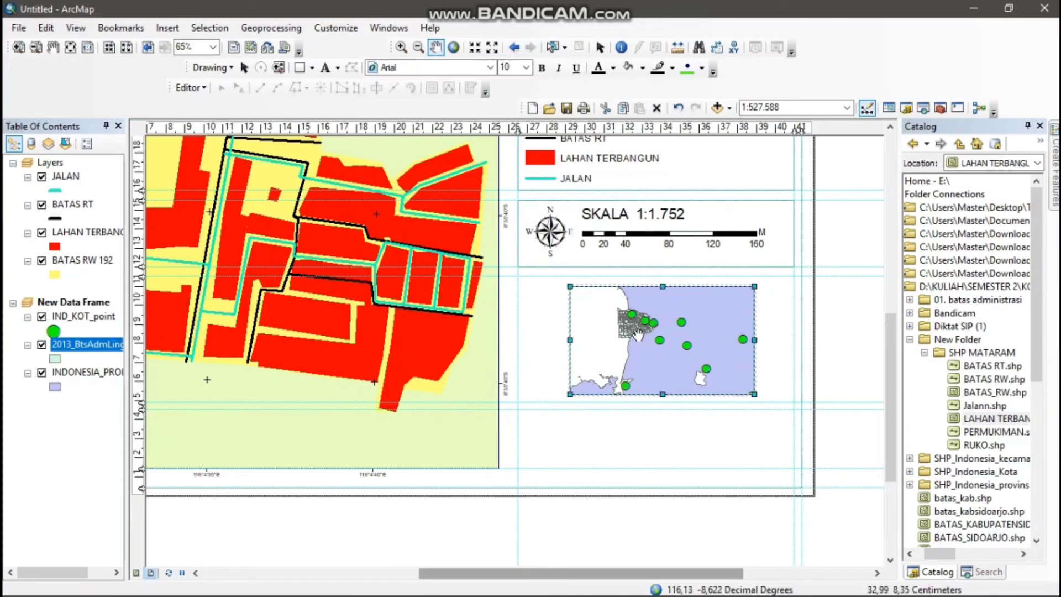
# Symbolize the 2013_BtsAdmLingk_KM_A layer with a red fill and an outline width of 0
pyautogui.click(55, 360)
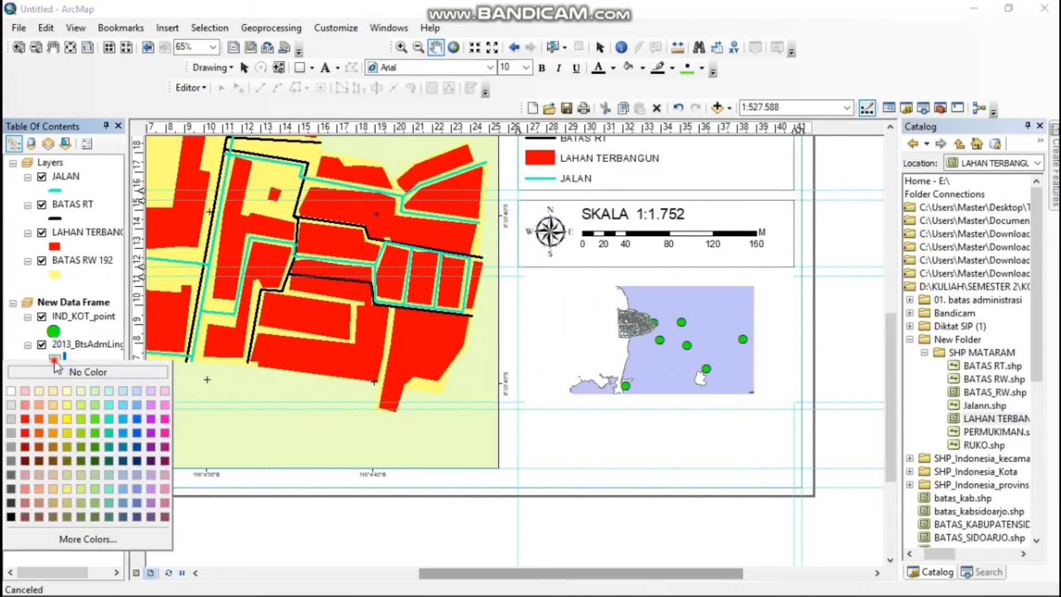
pyautogui.click(54, 360)
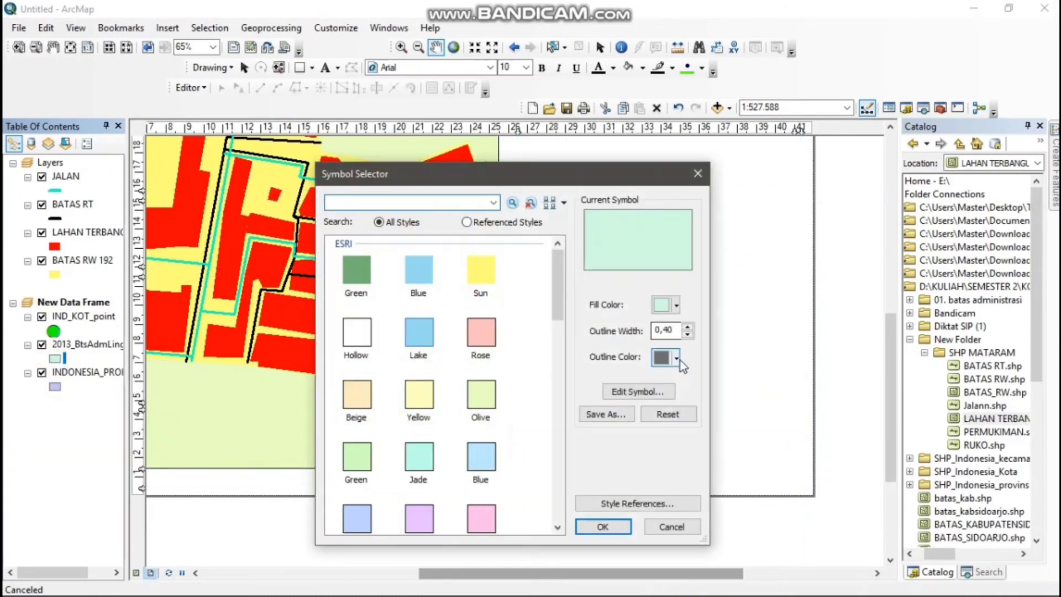
pyautogui.click(687, 334)
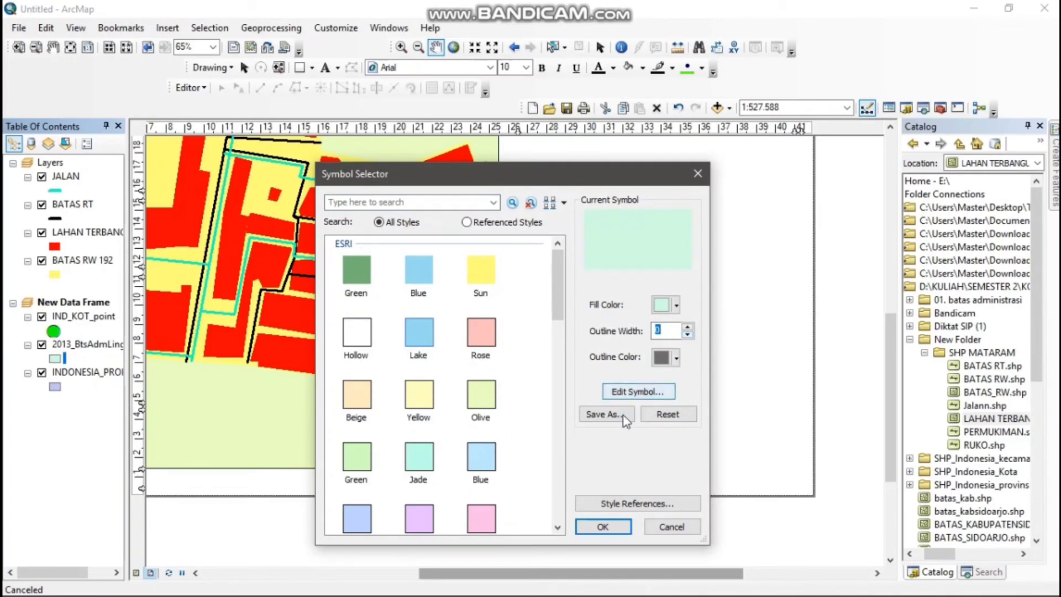
pyautogui.click(675, 305)
pyautogui.click(533, 376)
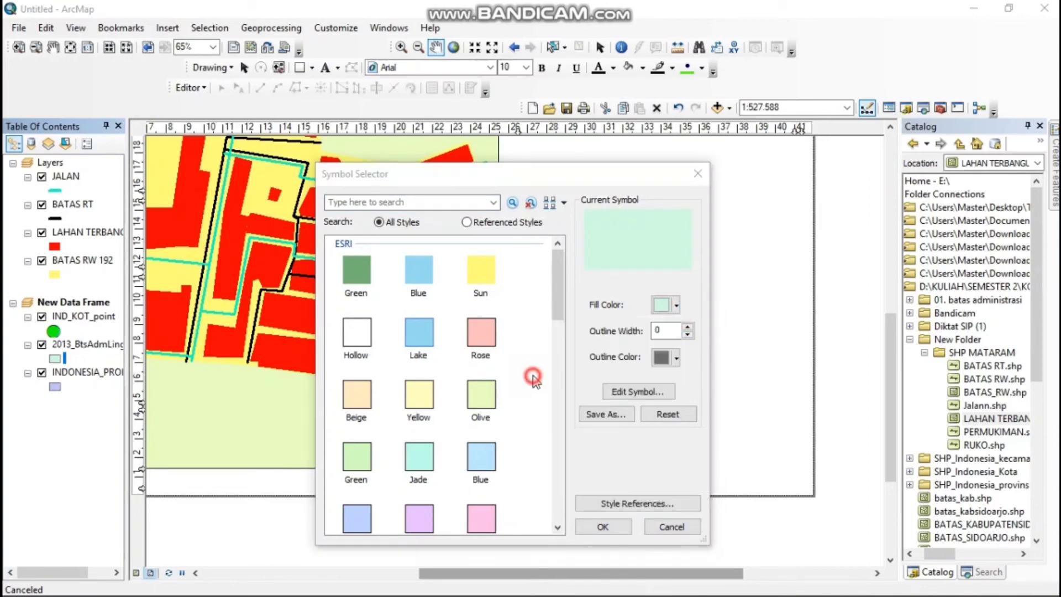
pyautogui.click(606, 525)
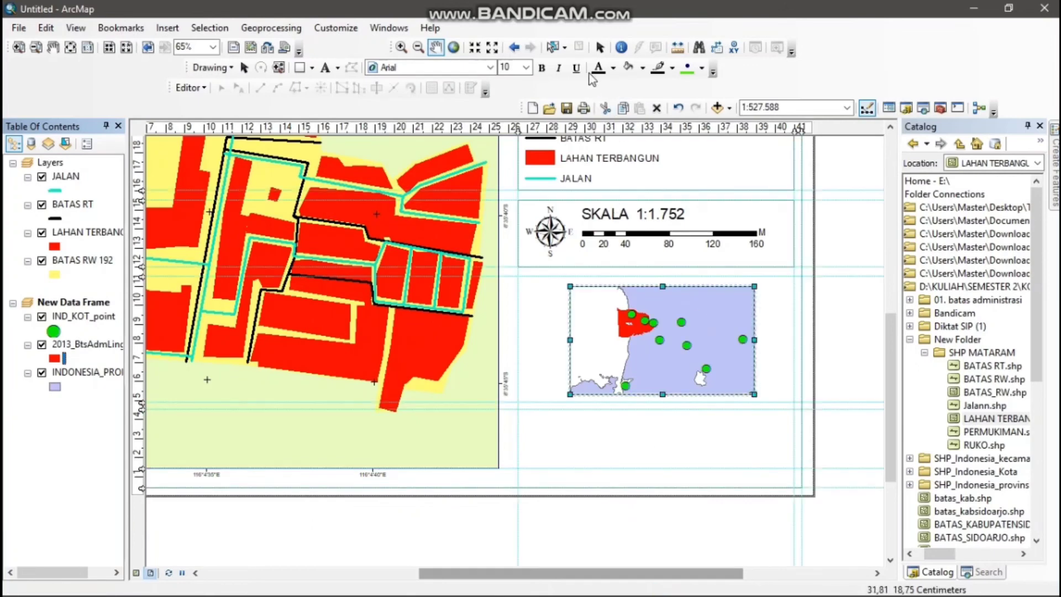
# Enlarge and recentre the inset map on the red administrative area, to a scale of about 1:217.841
pyautogui.click(401, 46)
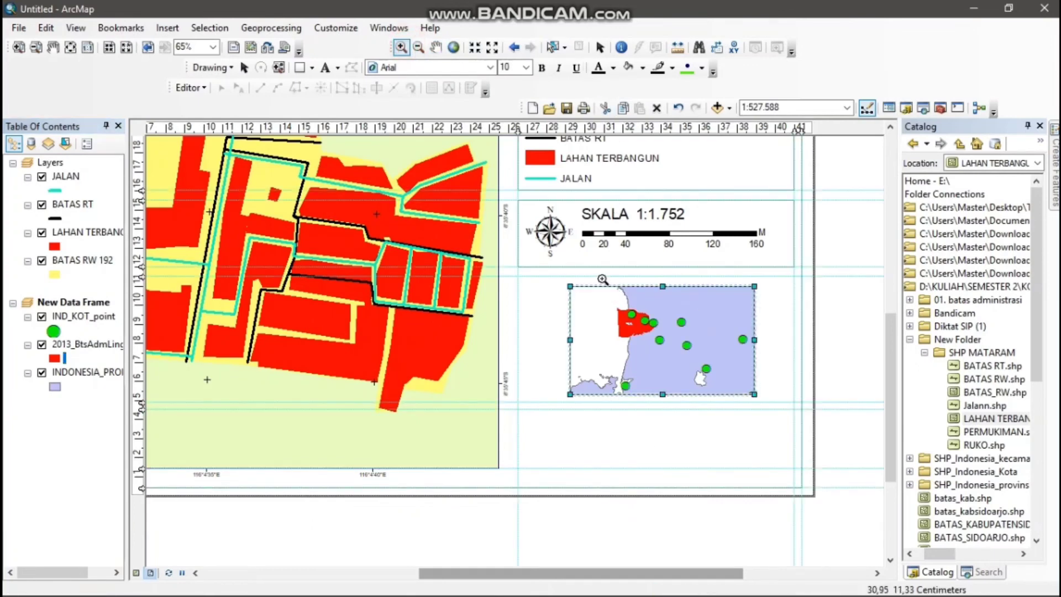
pyautogui.moveTo(601, 294); pyautogui.dragTo(709, 365)
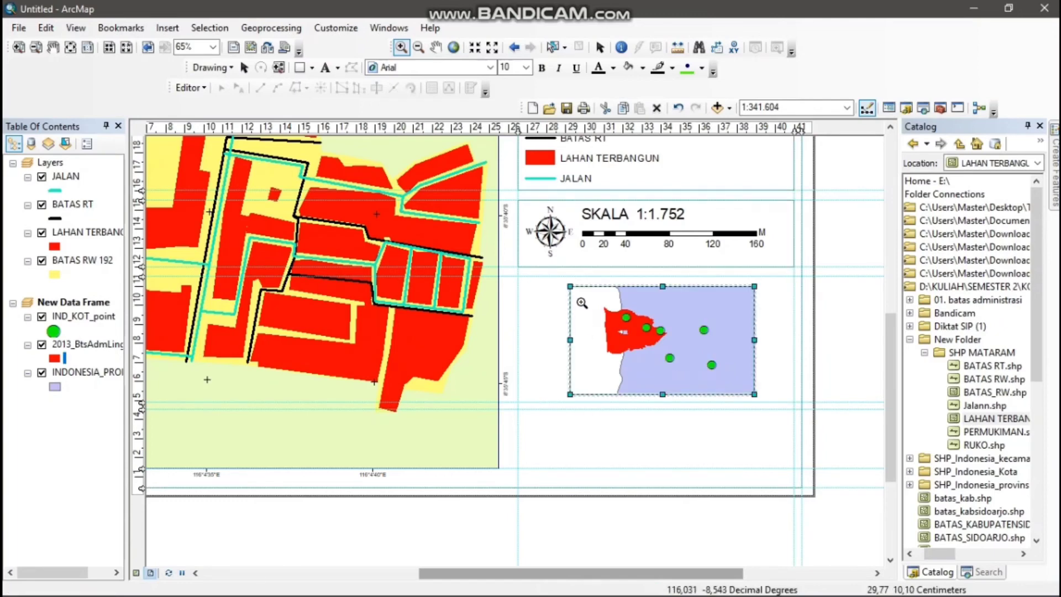
pyautogui.moveTo(585, 293); pyautogui.dragTo(718, 380)
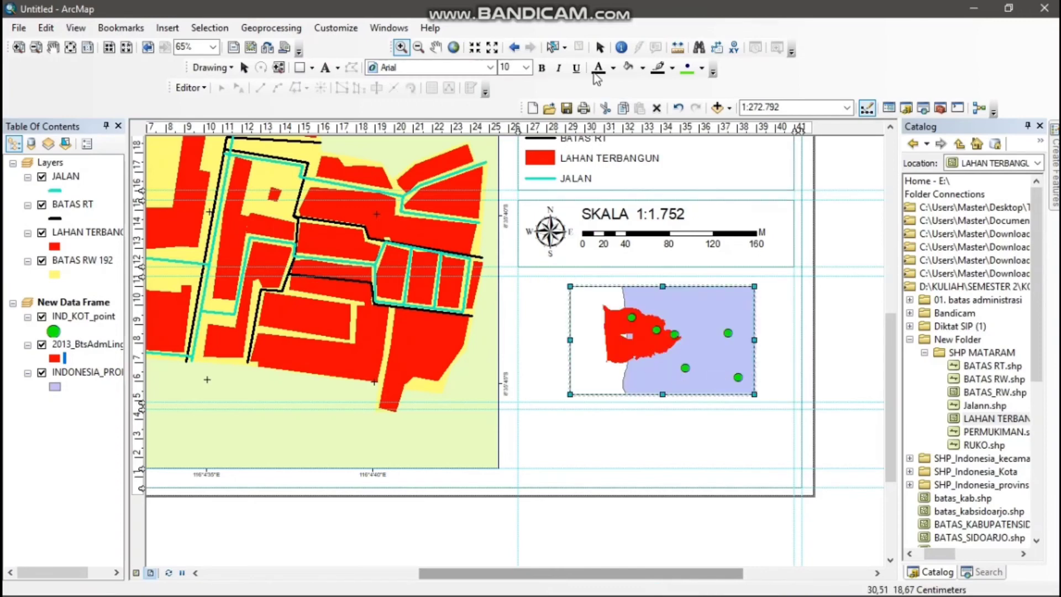
pyautogui.click(436, 47)
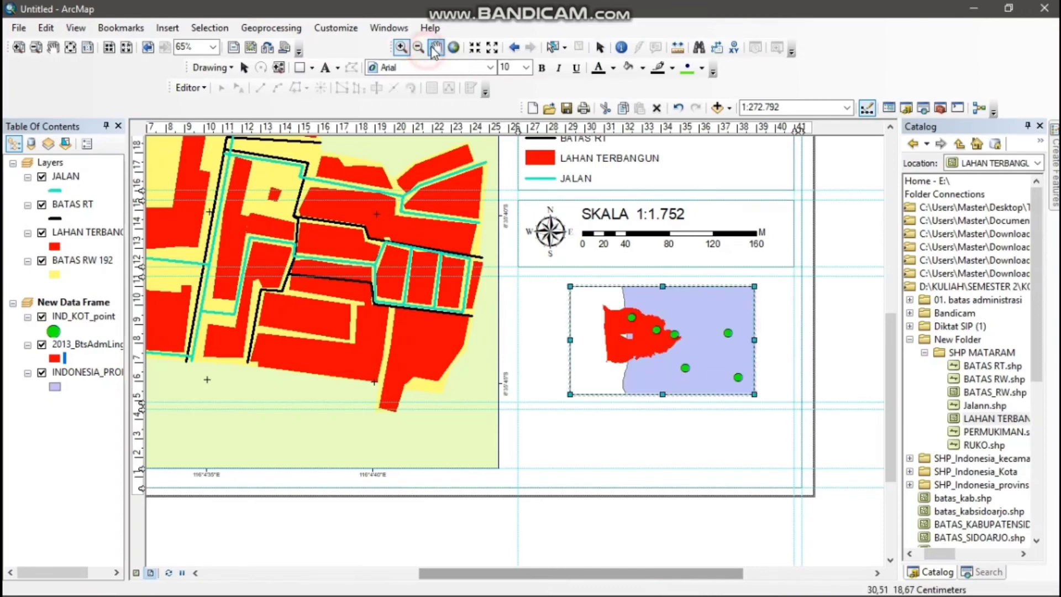
pyautogui.moveTo(669, 325); pyautogui.dragTo(656, 328)
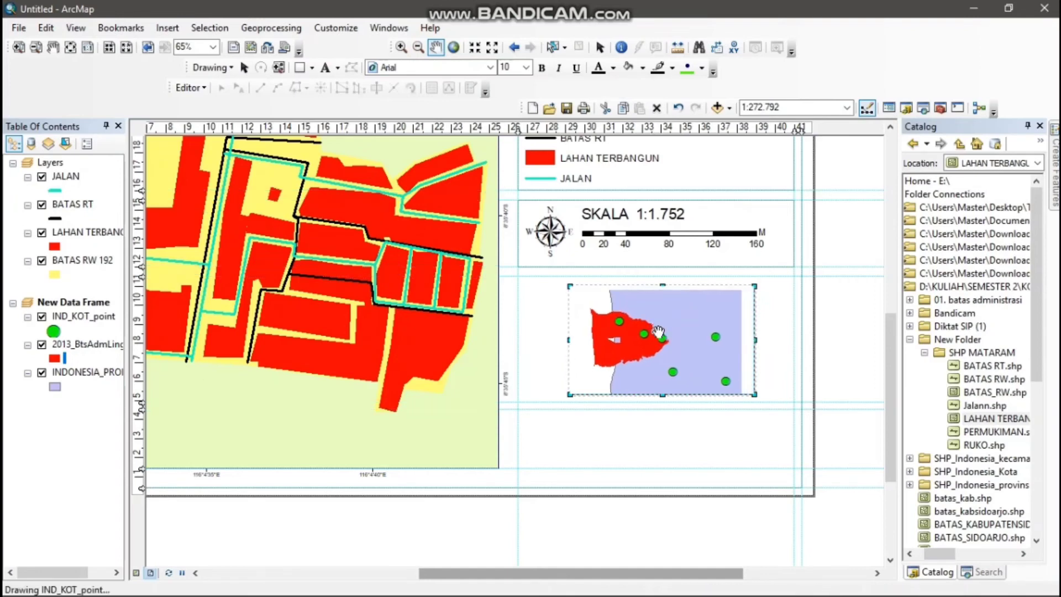
pyautogui.click(402, 47)
pyautogui.moveTo(572, 294); pyautogui.dragTo(708, 383)
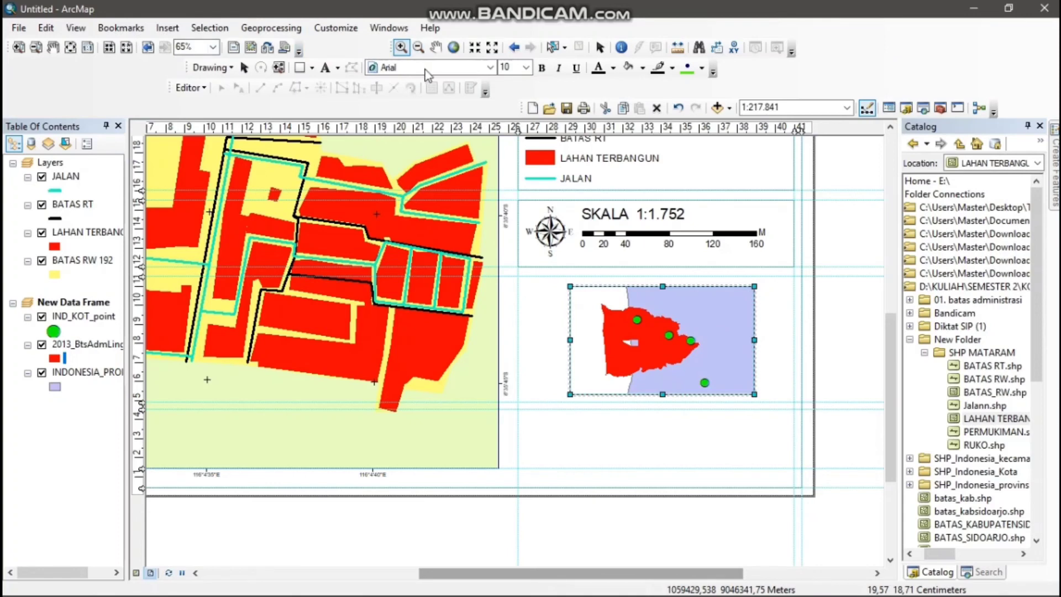
# Add the text INSET PETA near the upper-left corner of the inset map
pyautogui.click(325, 68)
pyautogui.click(540, 299)
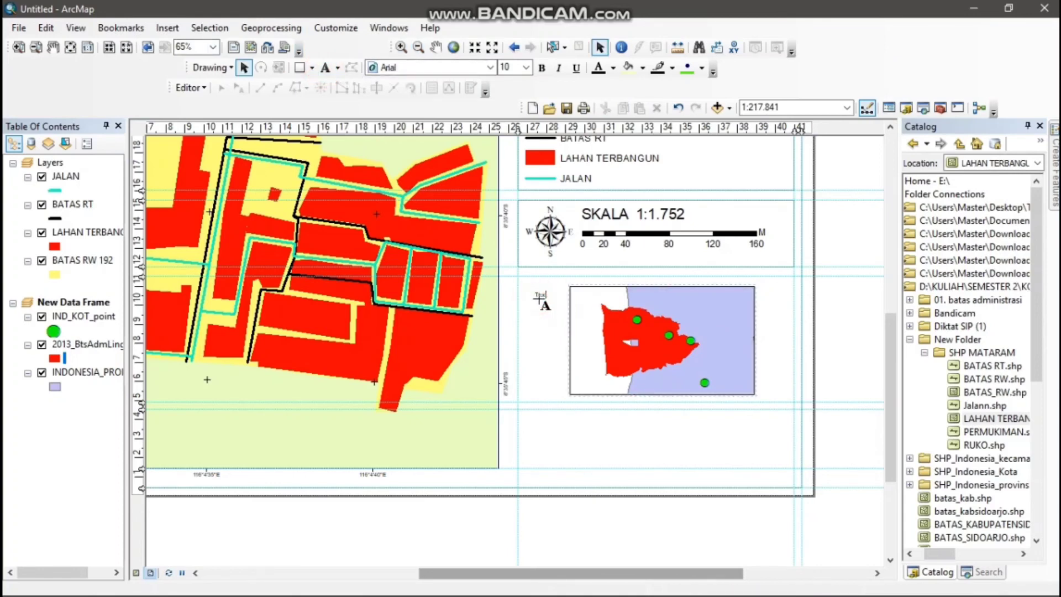
pyautogui.click(543, 299)
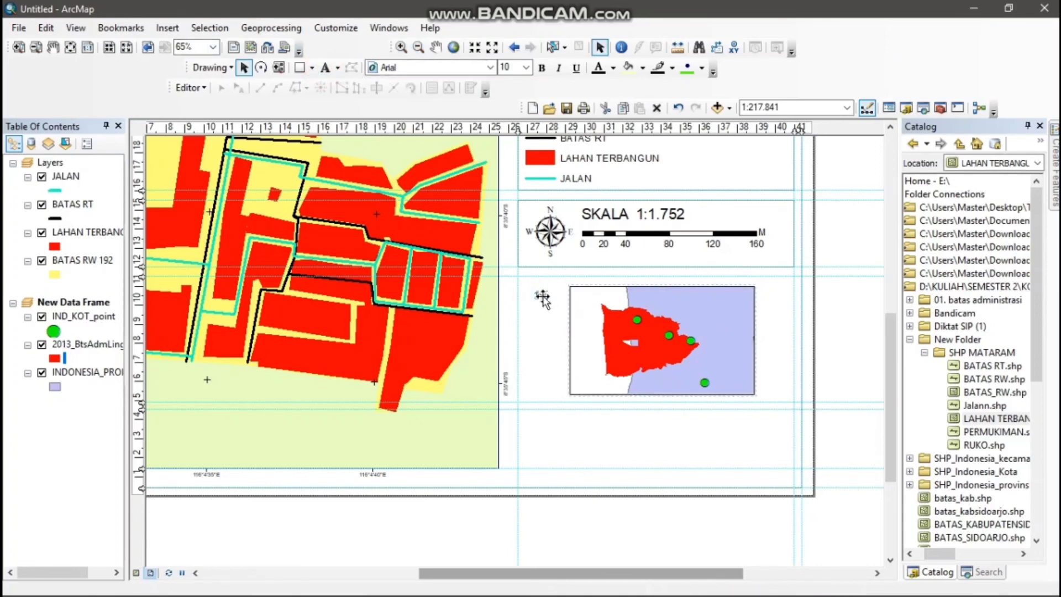
pyautogui.doubleClick(543, 299)
pyautogui.write('INSE')
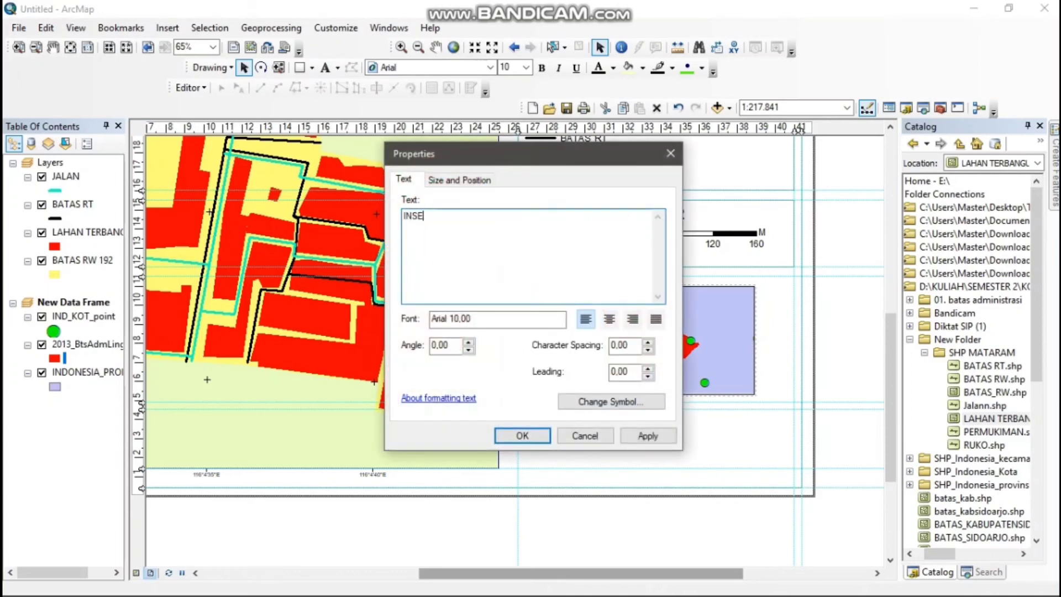
pyautogui.write('T PETA')
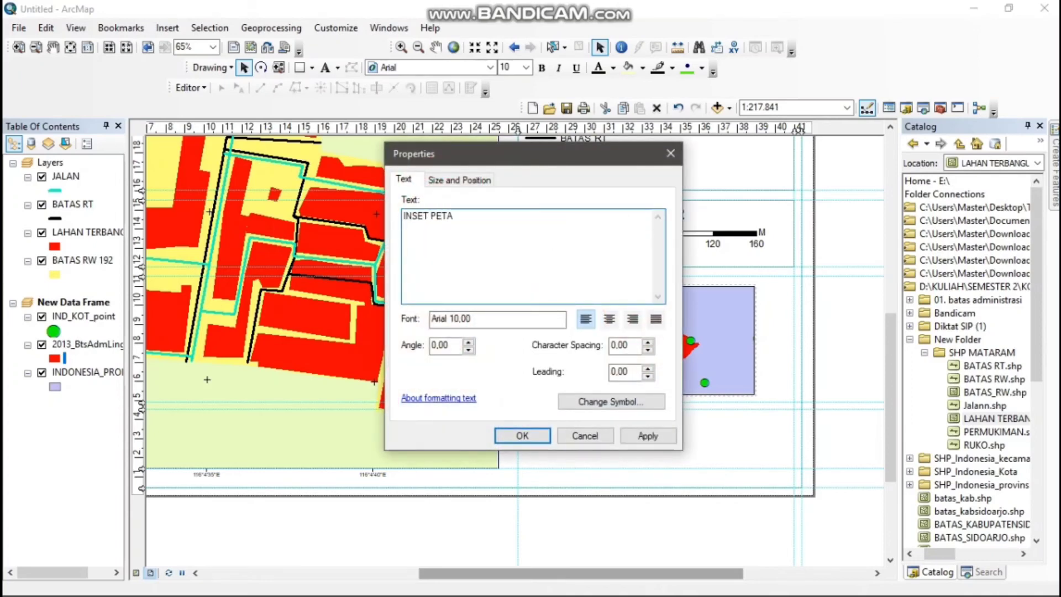
pyautogui.click(522, 436)
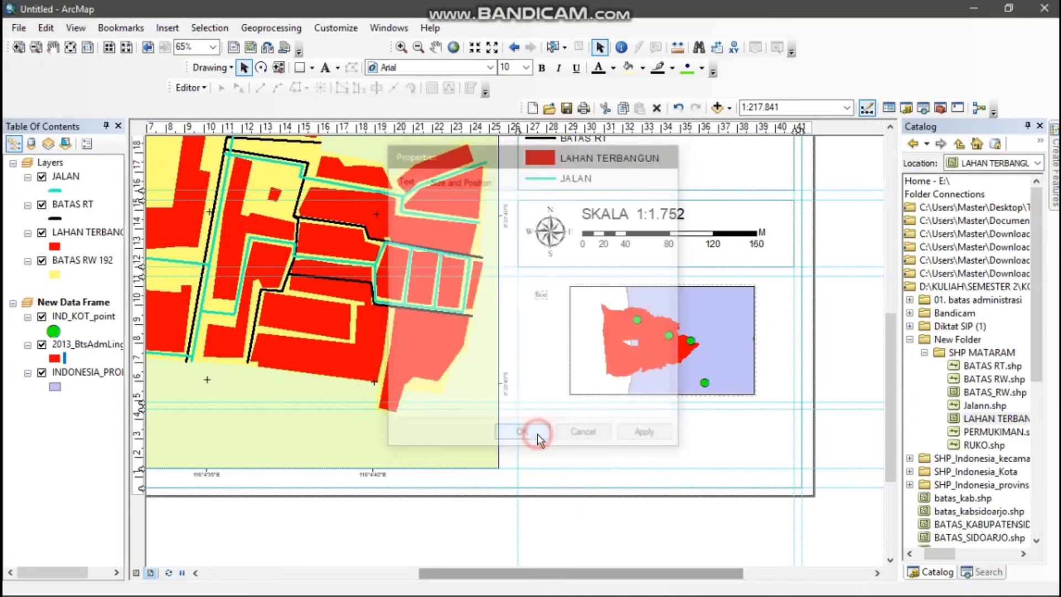
# Set the INSET PETA text to size 22 and place it across the inset frame's upper-left edge
pyautogui.click(525, 68)
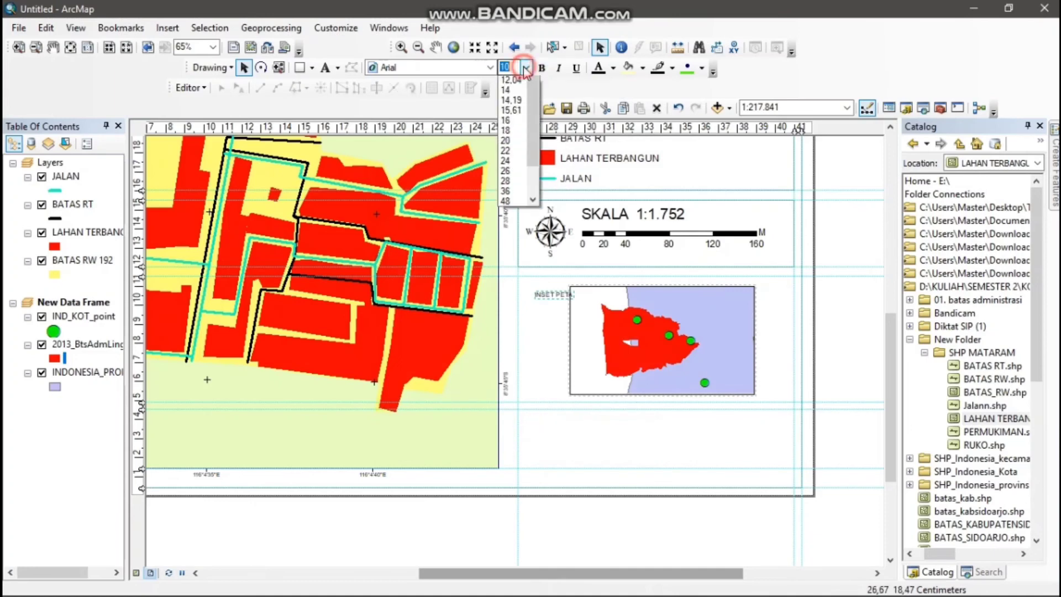
pyautogui.click(506, 192)
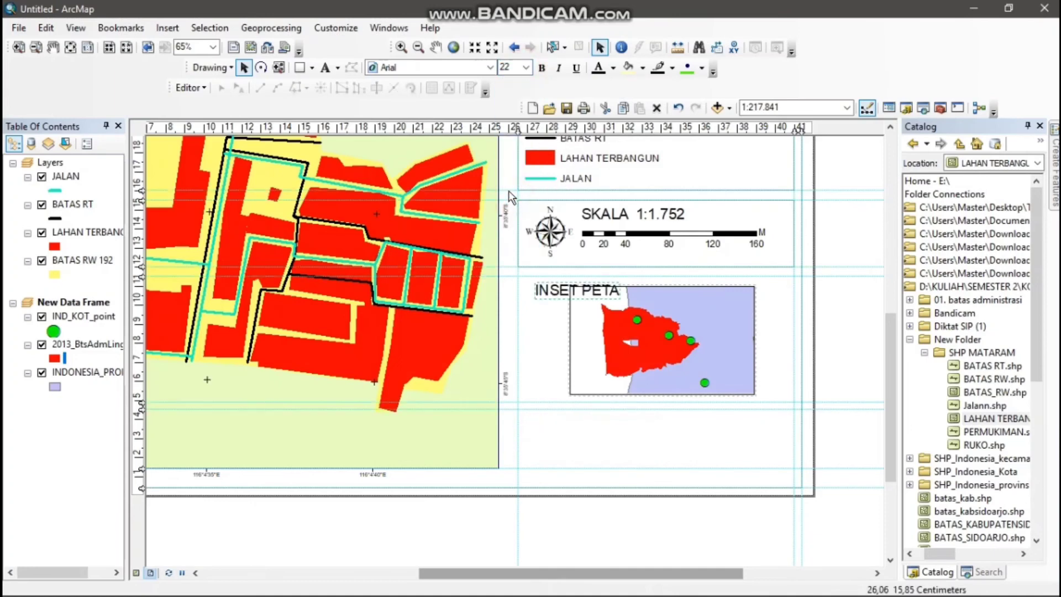
pyautogui.moveTo(555, 288); pyautogui.dragTo(556, 292)
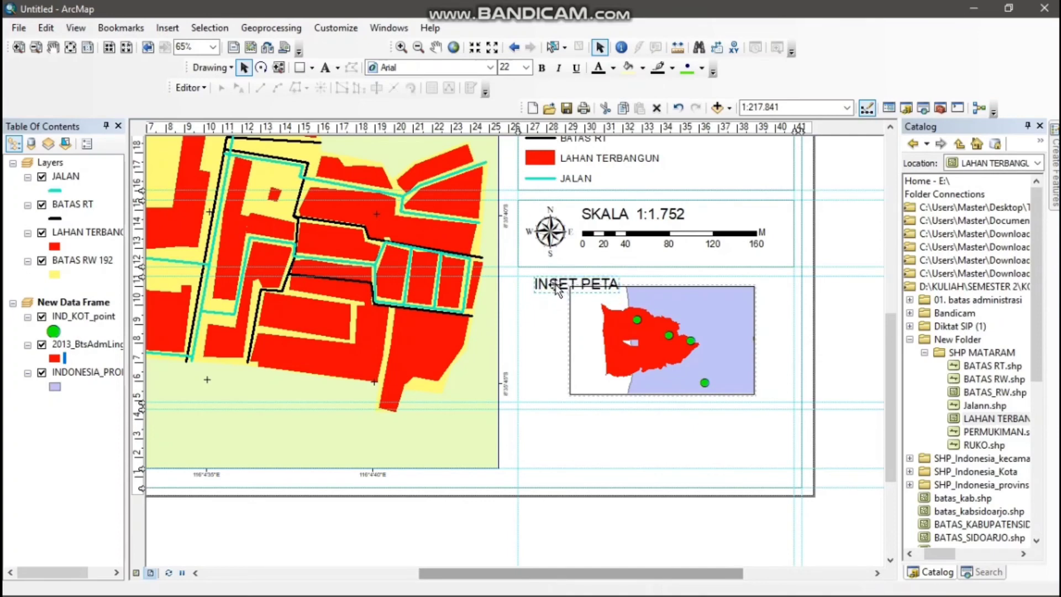
pyautogui.click(556, 288)
pyautogui.click(555, 288)
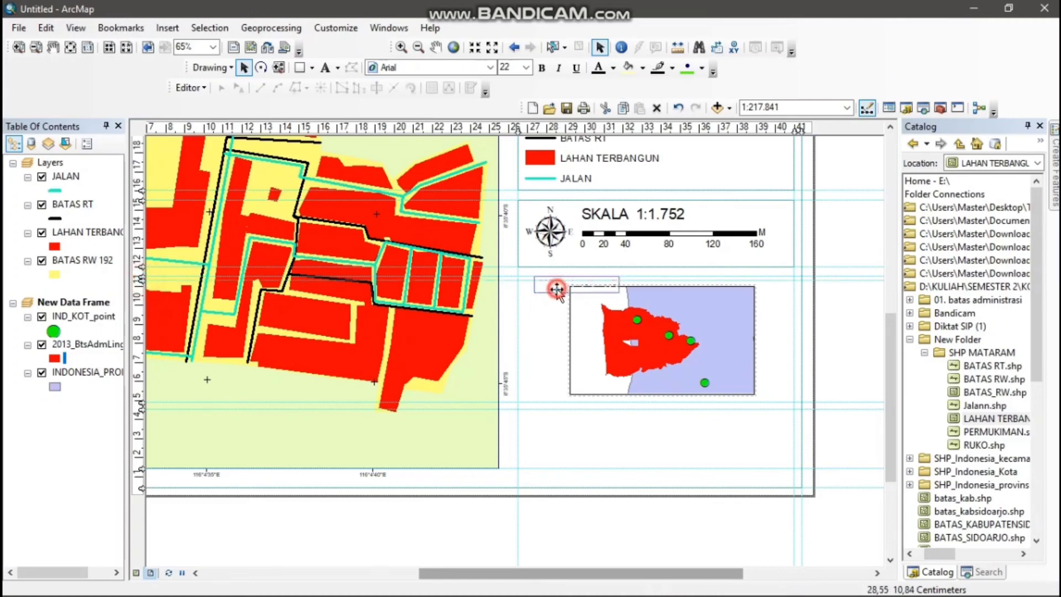
pyautogui.moveTo(556, 288); pyautogui.dragTo(559, 295)
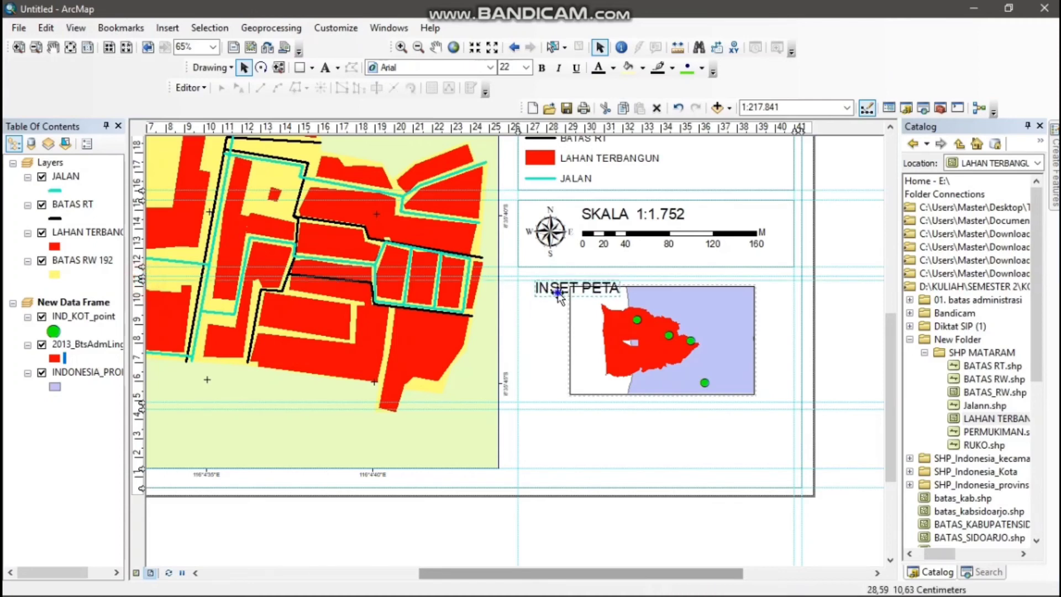
pyautogui.rightClick(559, 296)
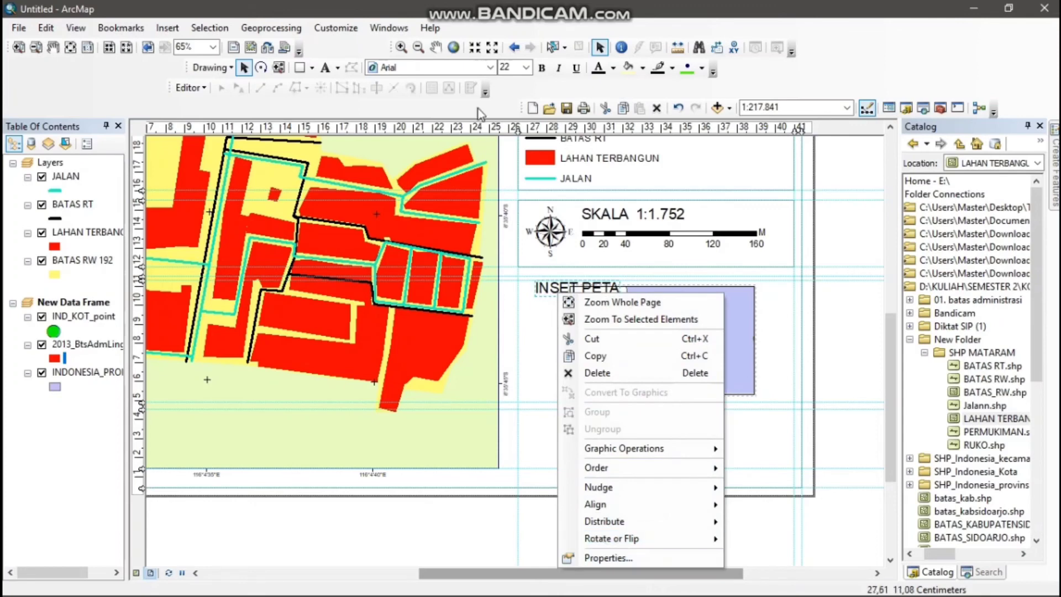
# Draw a rectangle about 4.4 × 0.8 cm over the INSET PETA text, with a turquoise fill and no outline
pyautogui.click(299, 67)
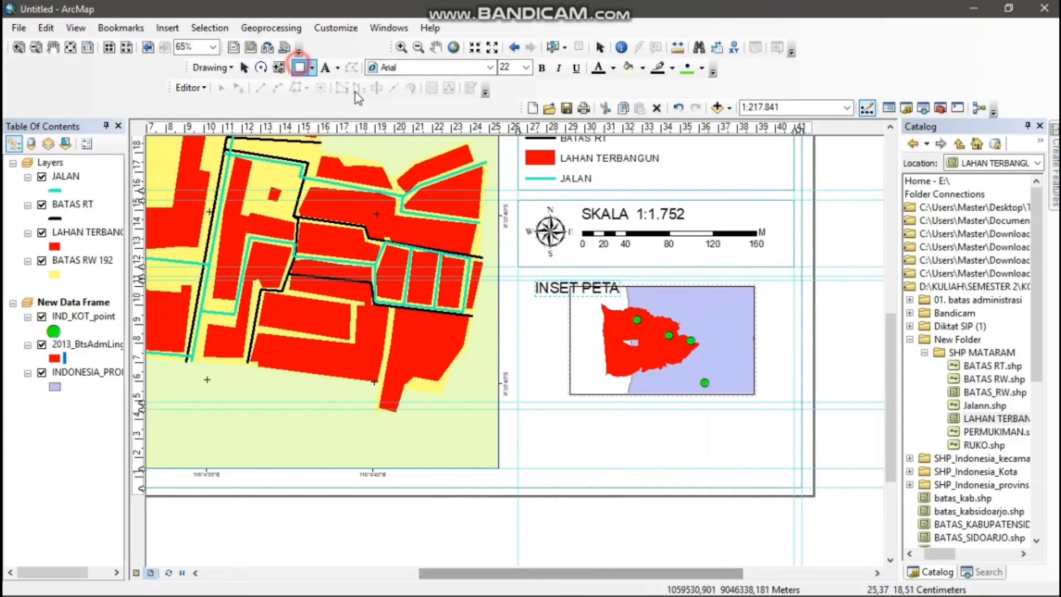
pyautogui.moveTo(534, 280); pyautogui.dragTo(620, 296)
pyautogui.rightClick(602, 290)
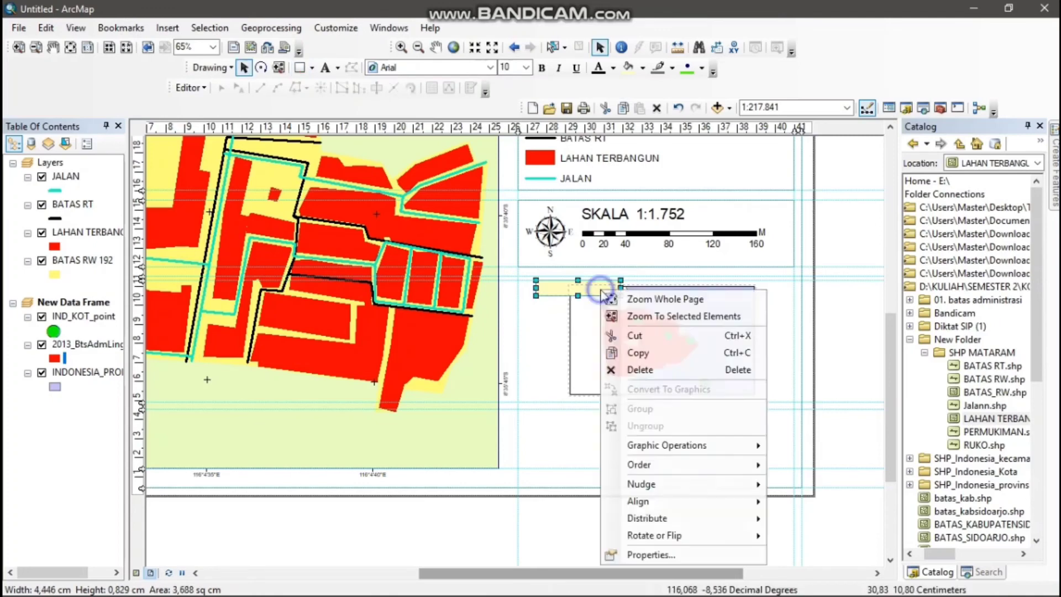
pyautogui.click(679, 553)
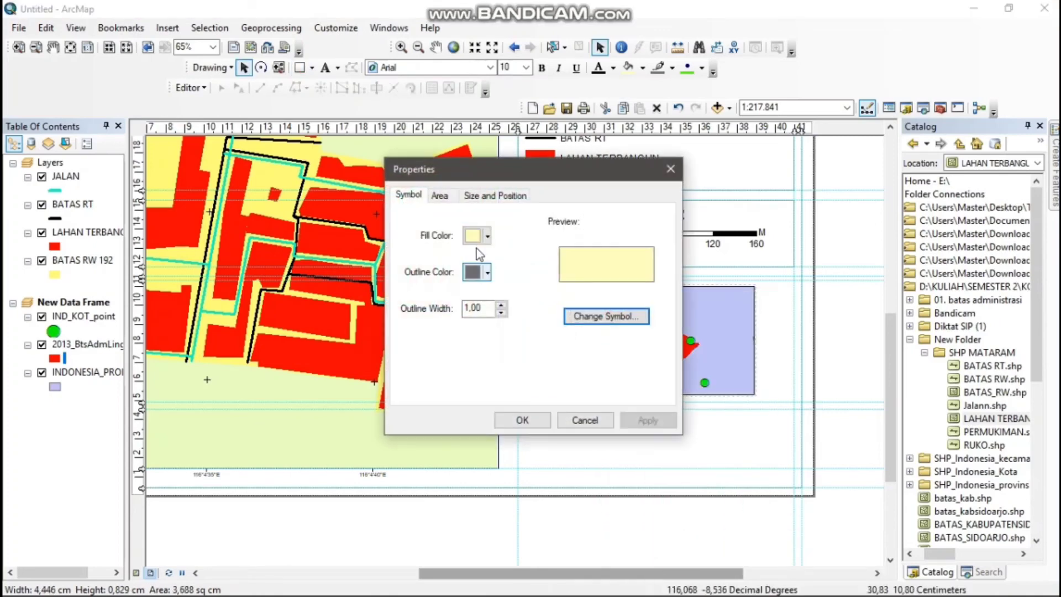
pyautogui.click(488, 236)
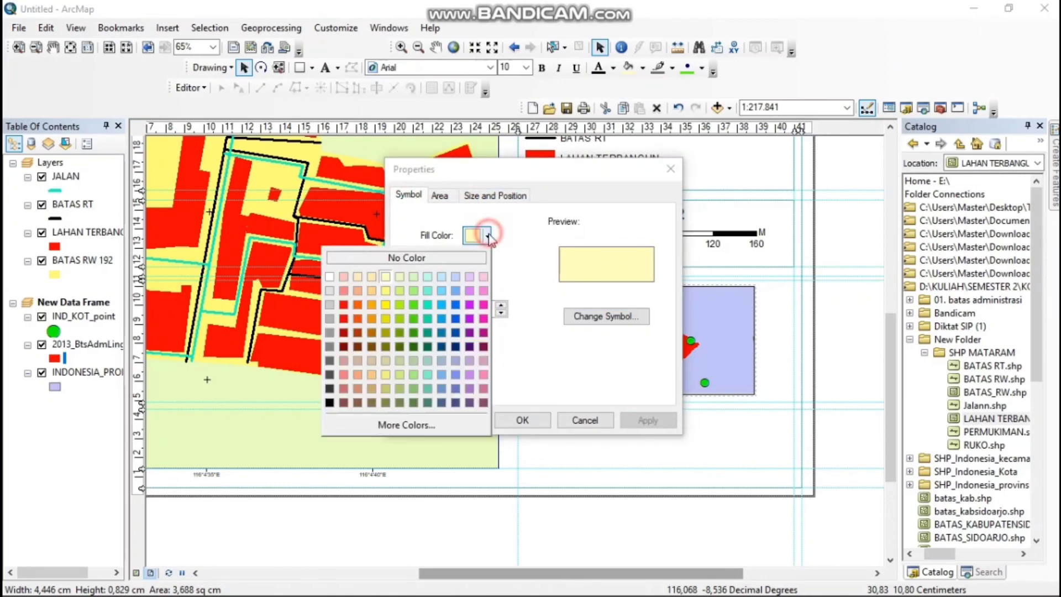
pyautogui.click(427, 292)
pyautogui.click(488, 272)
pyautogui.click(419, 293)
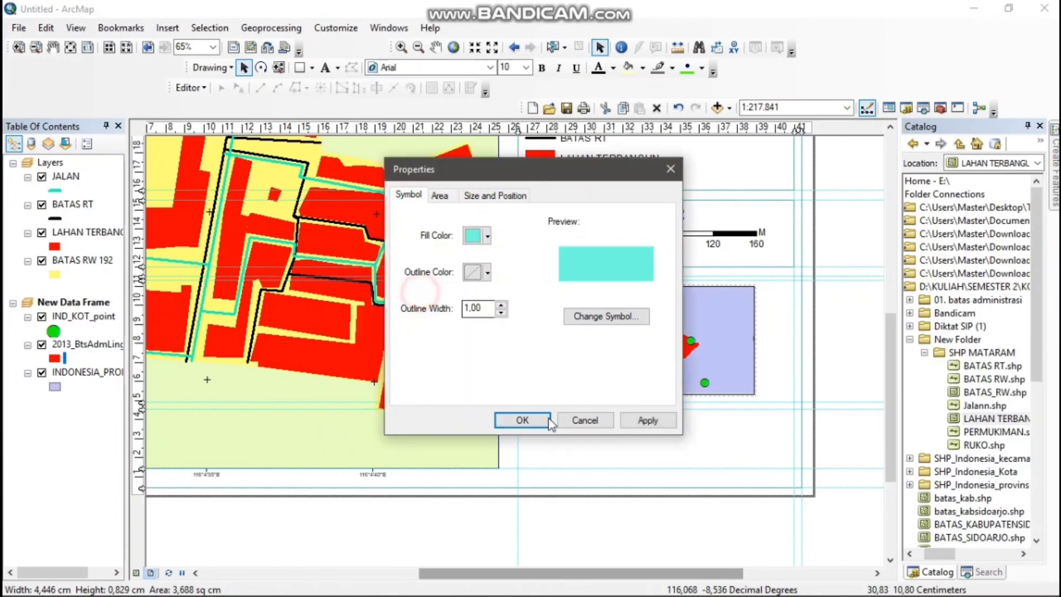
pyautogui.click(522, 420)
# Send the turquoise rectangle backward so that it lies behind the INSET PETA text
pyautogui.rightClick(547, 288)
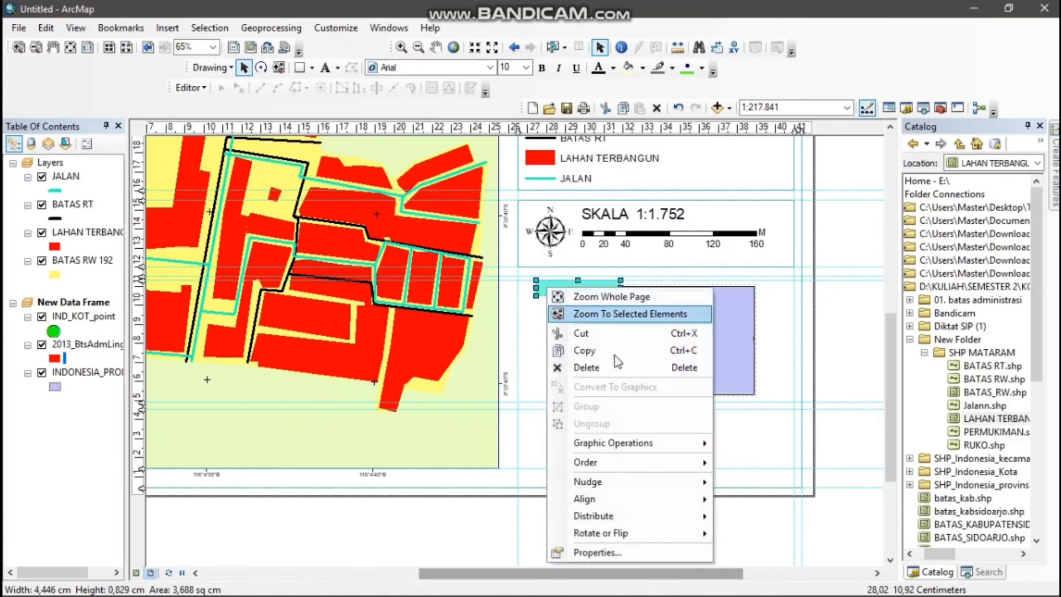
pyautogui.moveTo(694, 482)
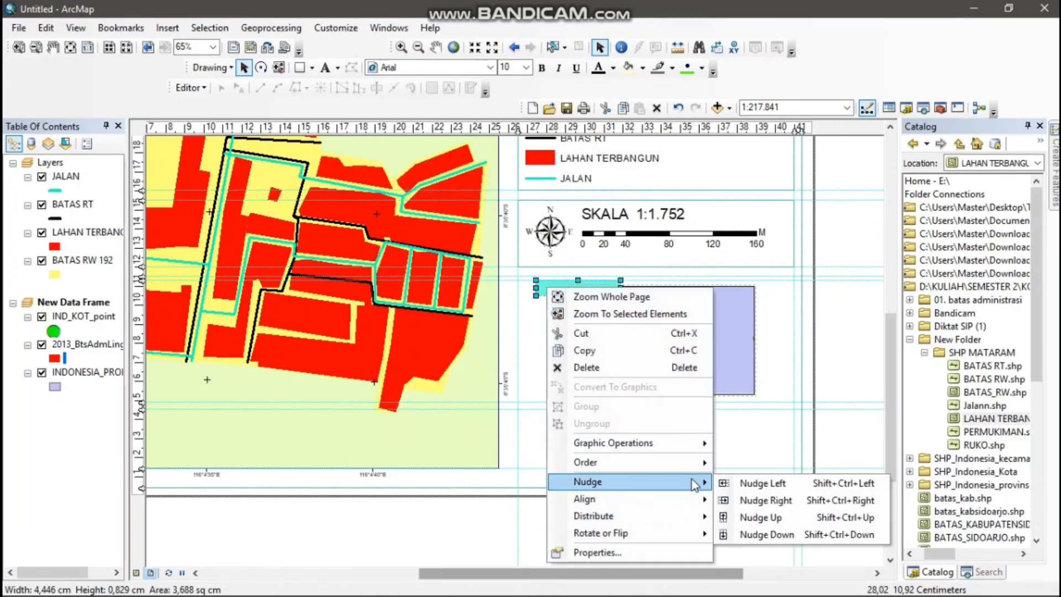
pyautogui.moveTo(681, 516)
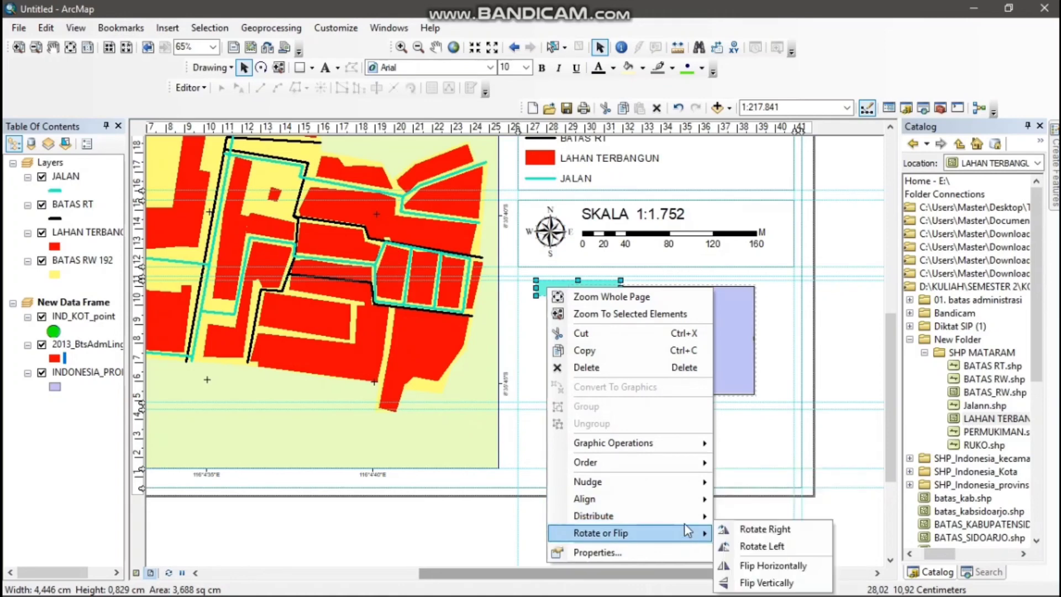
pyautogui.moveTo(683, 463)
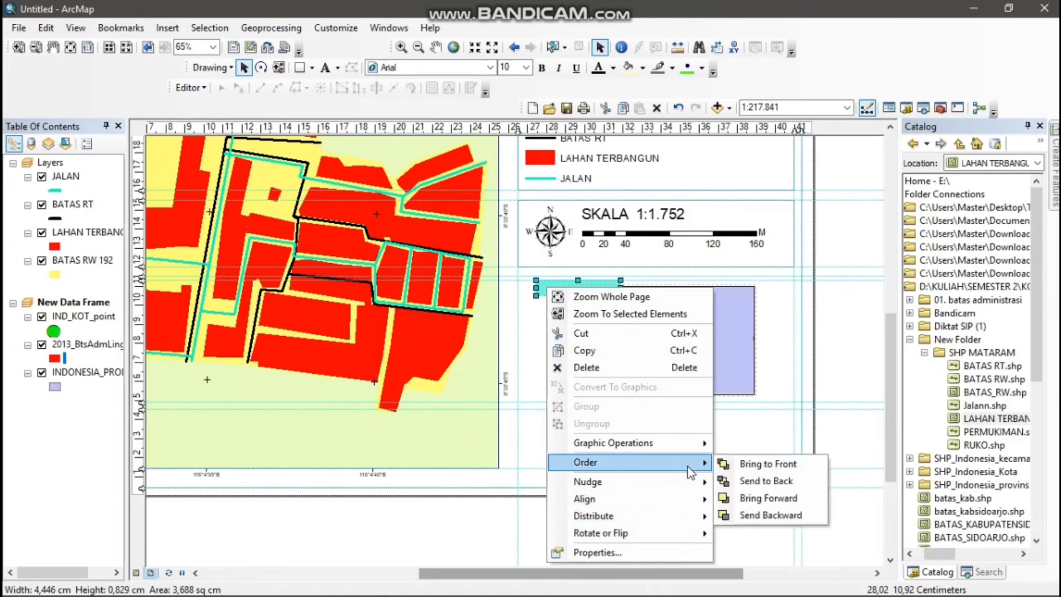
pyautogui.click(790, 513)
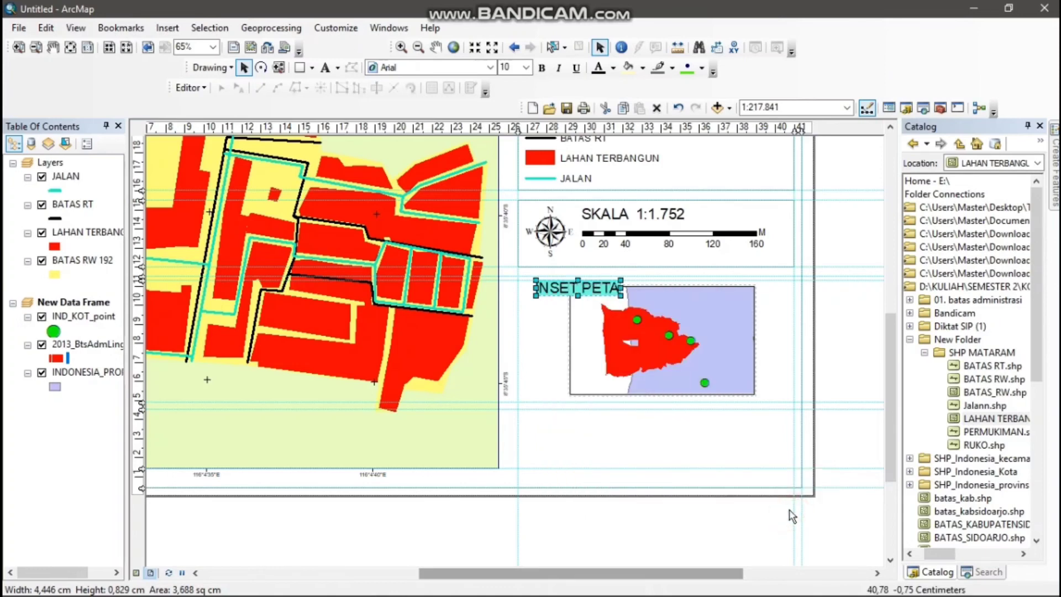
pyautogui.click(554, 365)
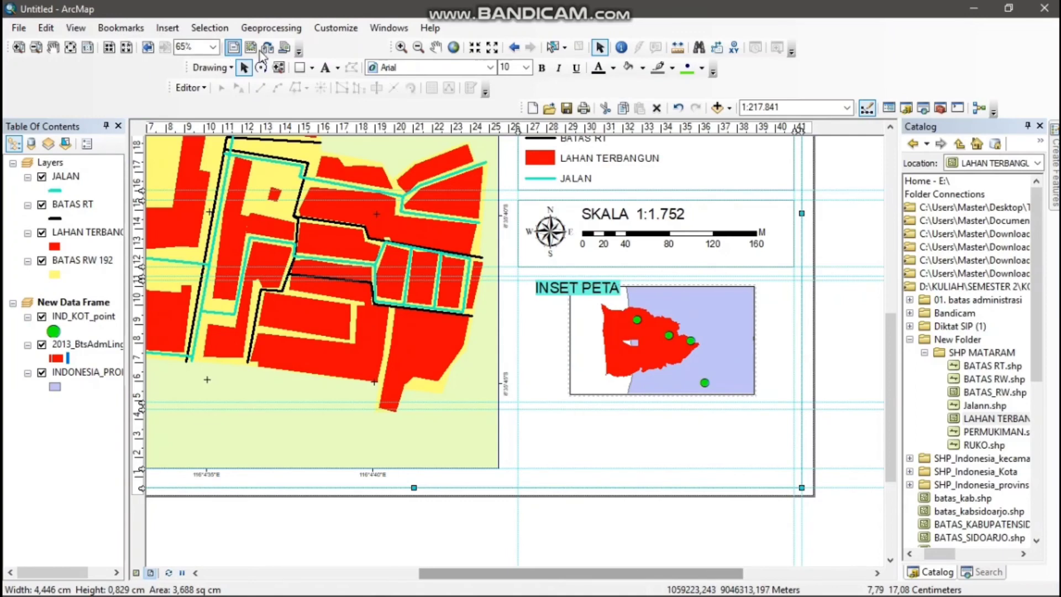
# Draw a rectangle about 14.5 × 6.6 cm around the inset map and its title, with no fill and outline width 1
pyautogui.click(303, 67)
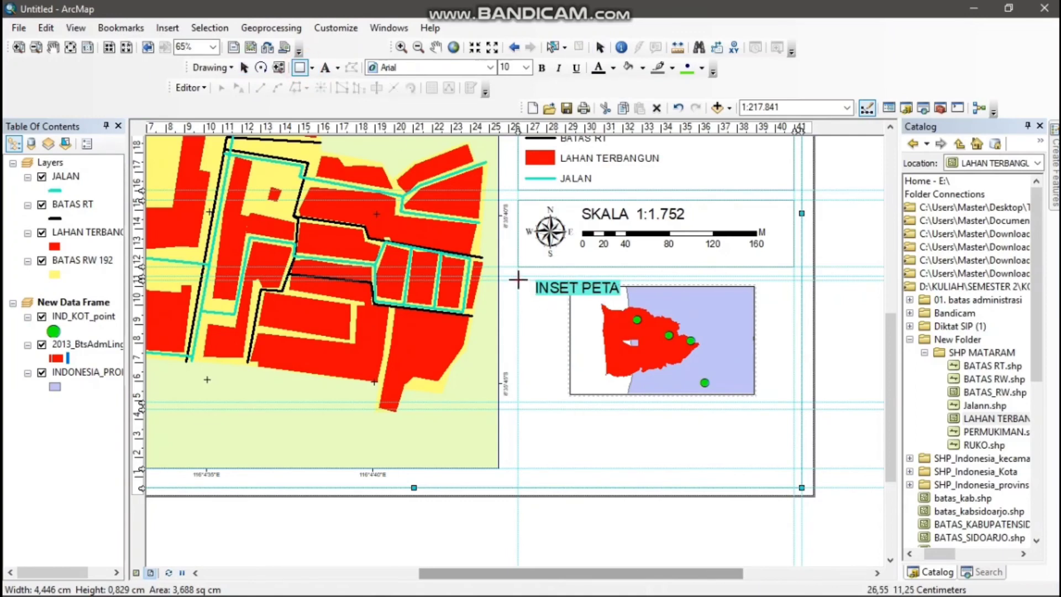
pyautogui.moveTo(518, 275); pyautogui.dragTo(794, 401)
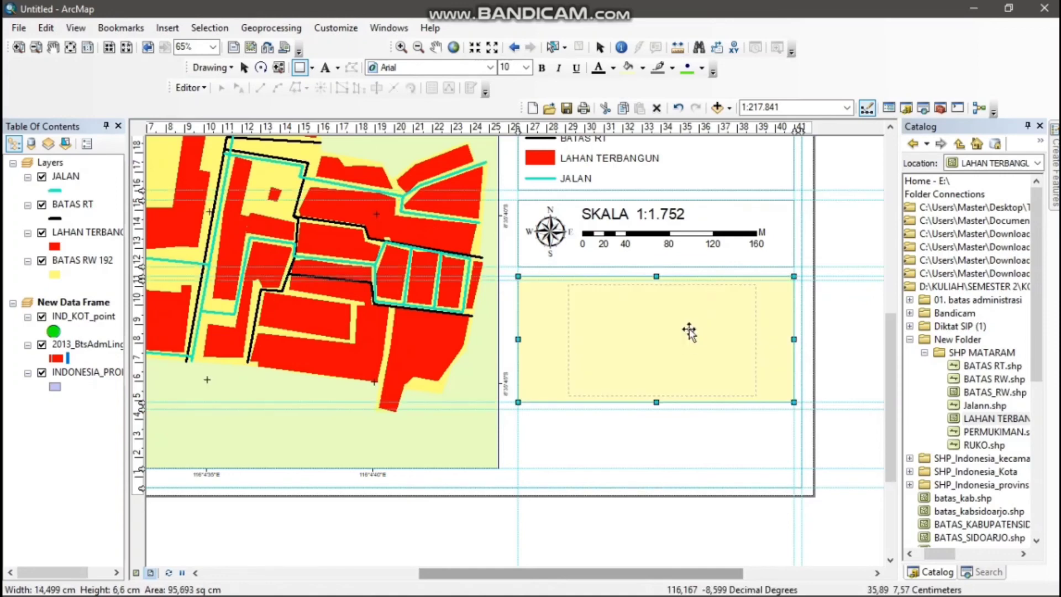
pyautogui.rightClick(708, 305)
pyautogui.click(774, 572)
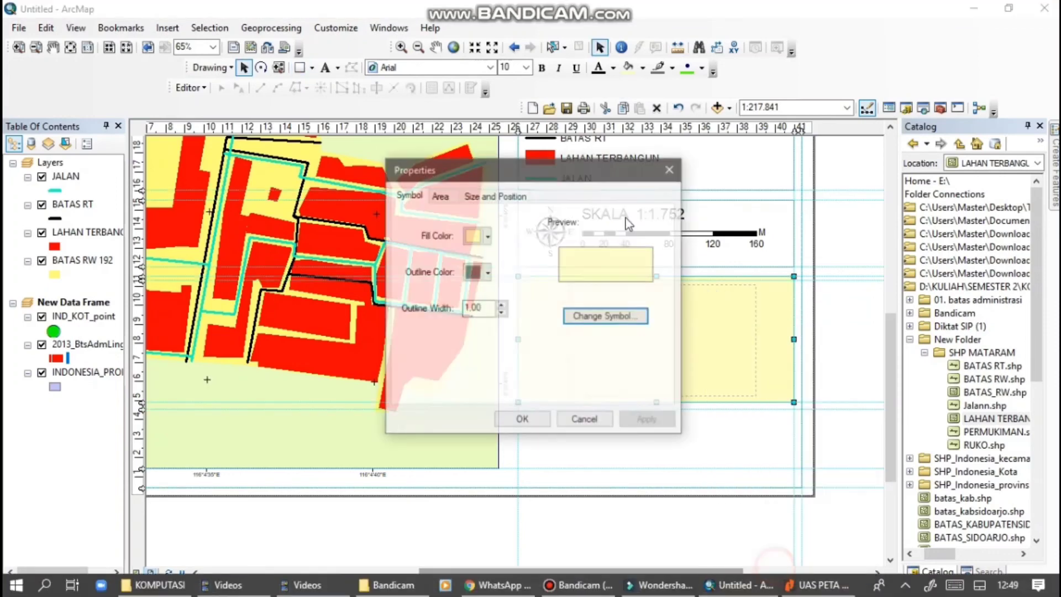
pyautogui.click(487, 236)
pyautogui.click(471, 258)
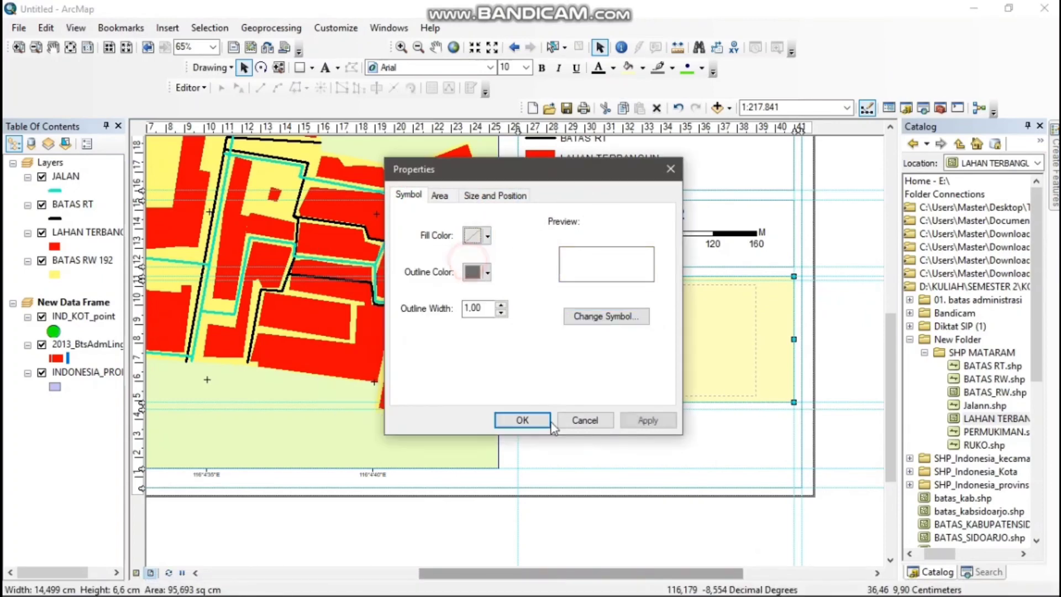
pyautogui.click(529, 421)
pyautogui.click(601, 444)
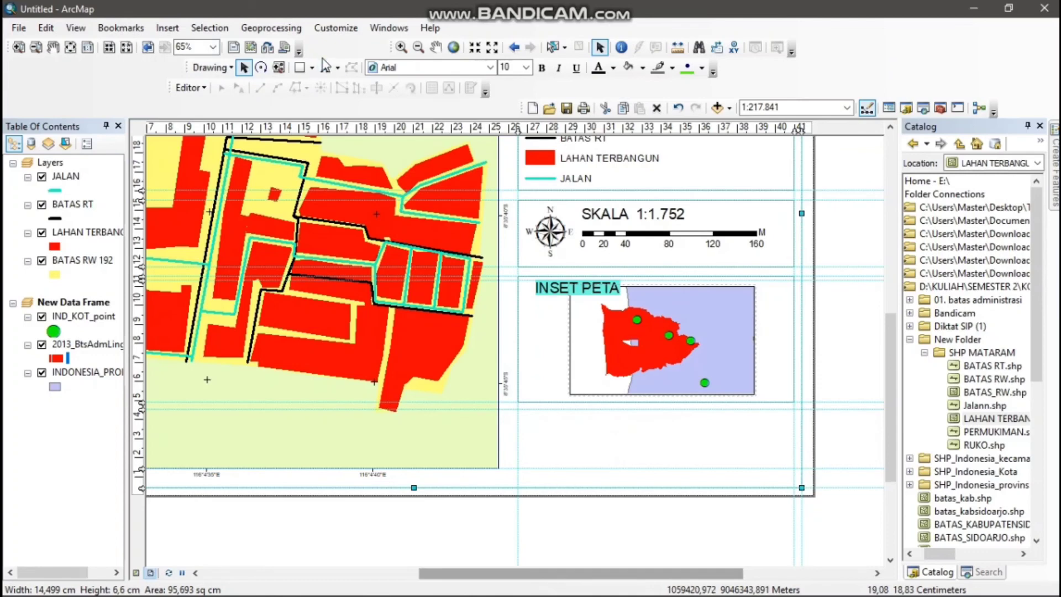
# Add a text block below the inset frame reading SUMBER PETA, 1. INA GEOSPASIAL, 2. KOTA MATARAM on three lines
pyautogui.click(325, 67)
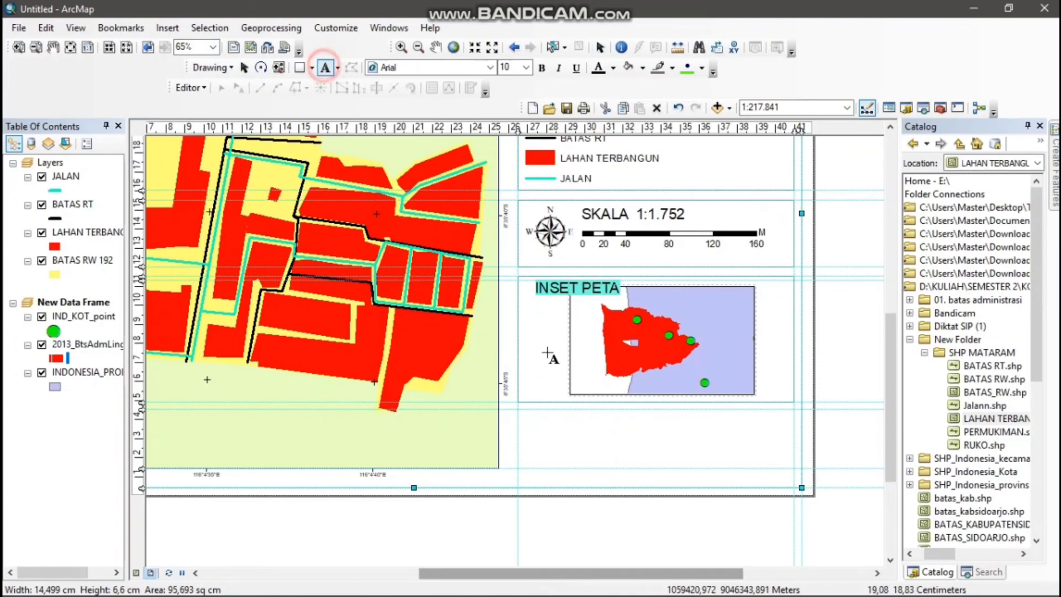
pyautogui.click(589, 434)
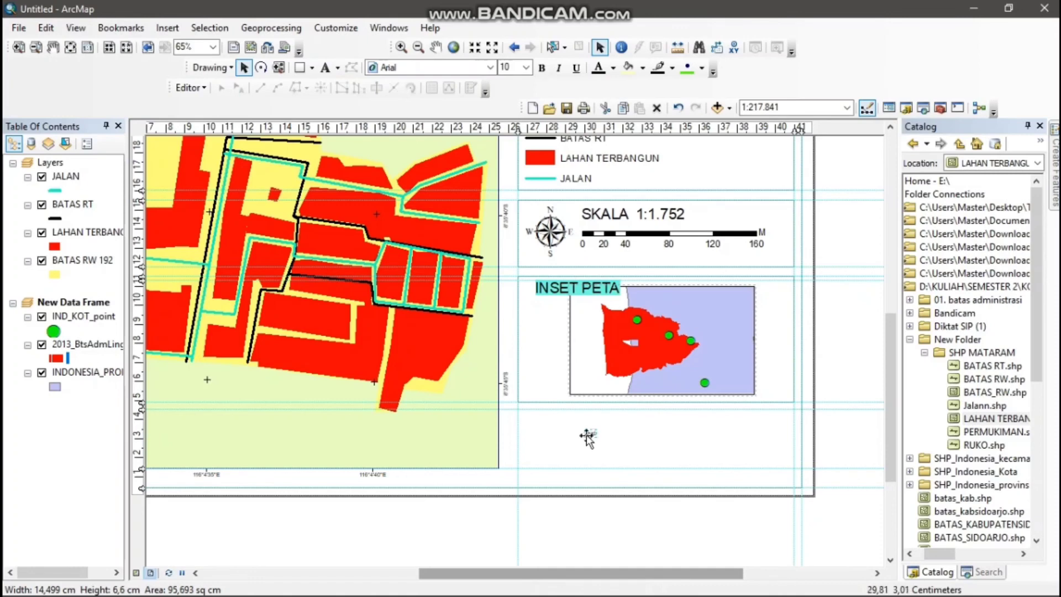
pyautogui.click(589, 436)
pyautogui.doubleClick(590, 435)
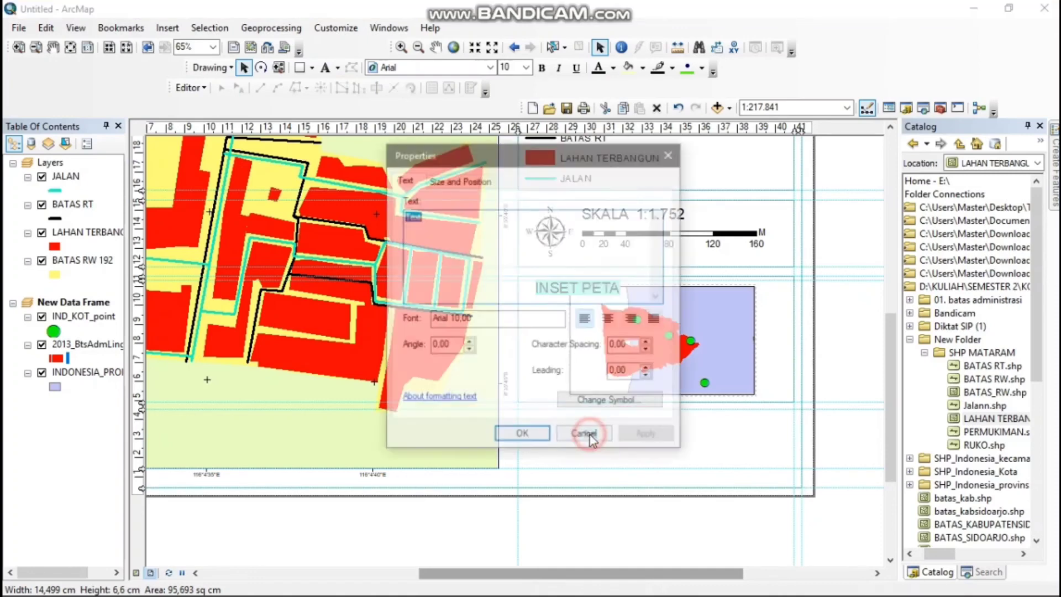
pyautogui.write('SUMBER PETA')
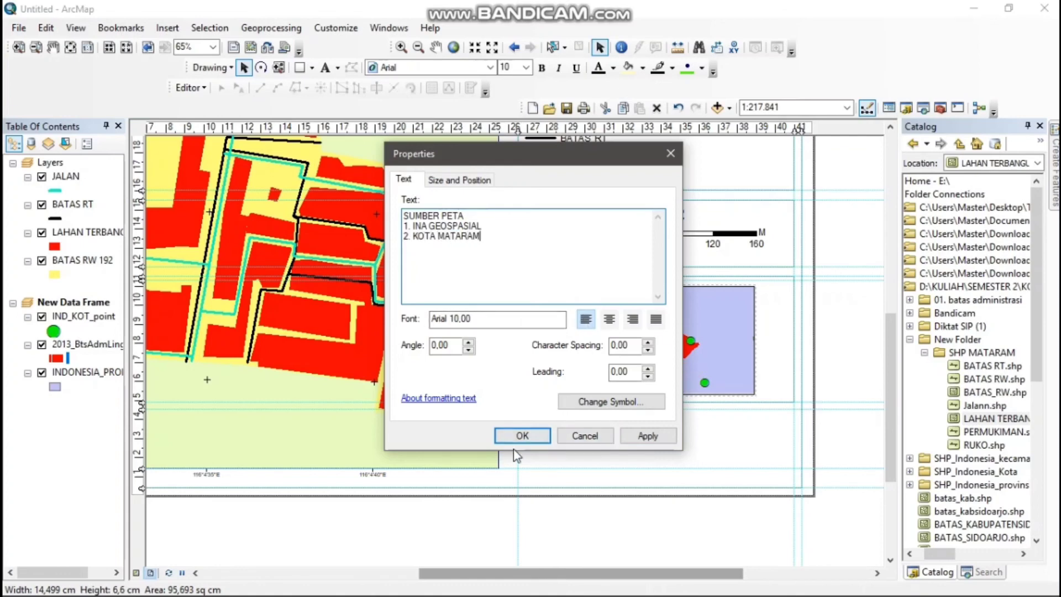
pyautogui.click(518, 434)
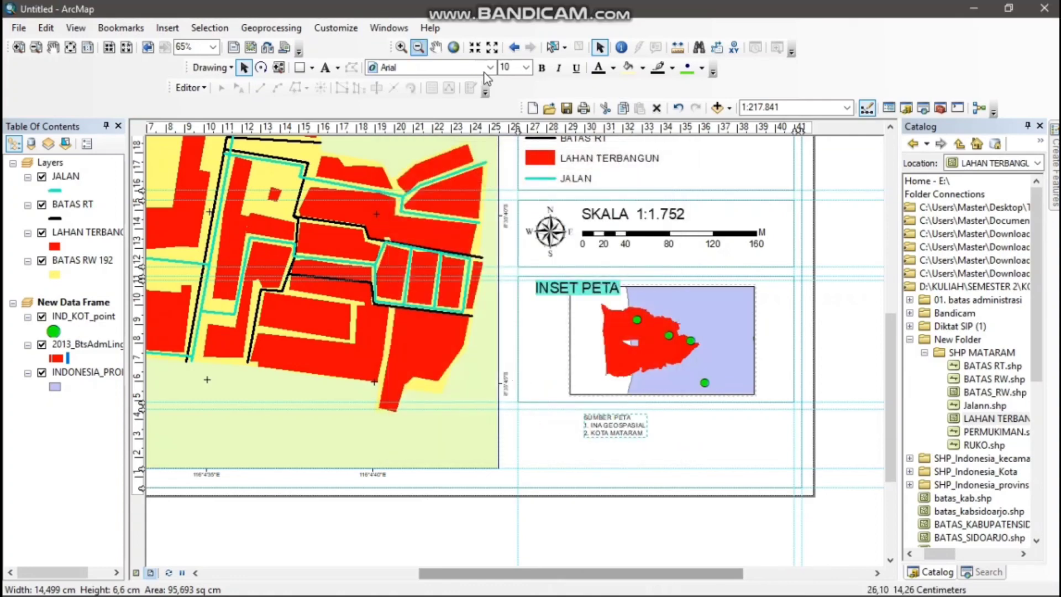
# Set the SUMBER PETA text to size 22 and place it just below the inset frame, aligned with its left edge
pyautogui.click(525, 67)
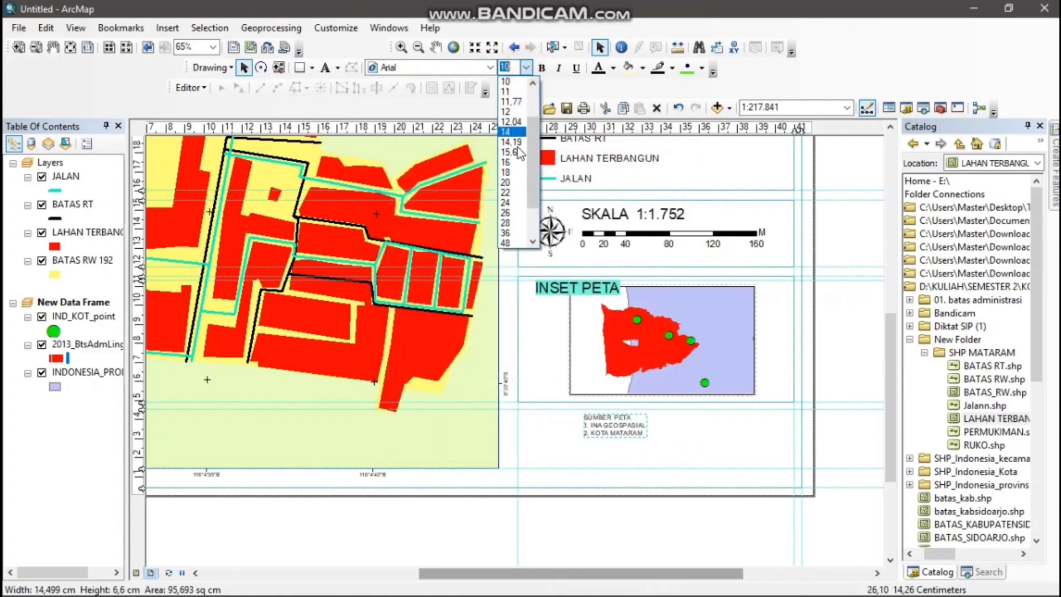
pyautogui.click(510, 188)
pyautogui.moveTo(635, 429); pyautogui.dragTo(577, 438)
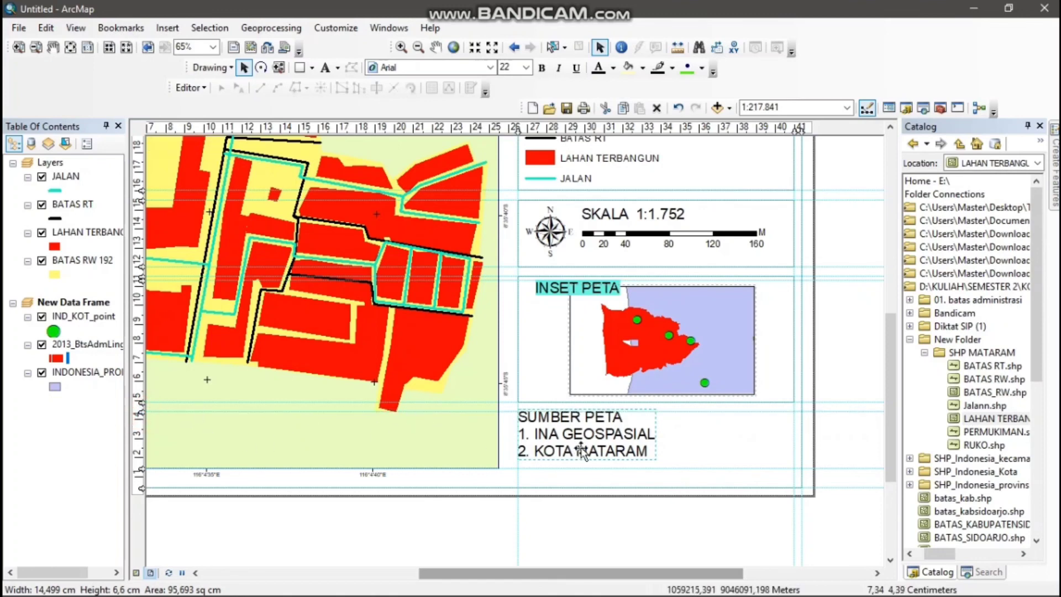
pyautogui.moveTo(582, 450); pyautogui.dragTo(583, 440)
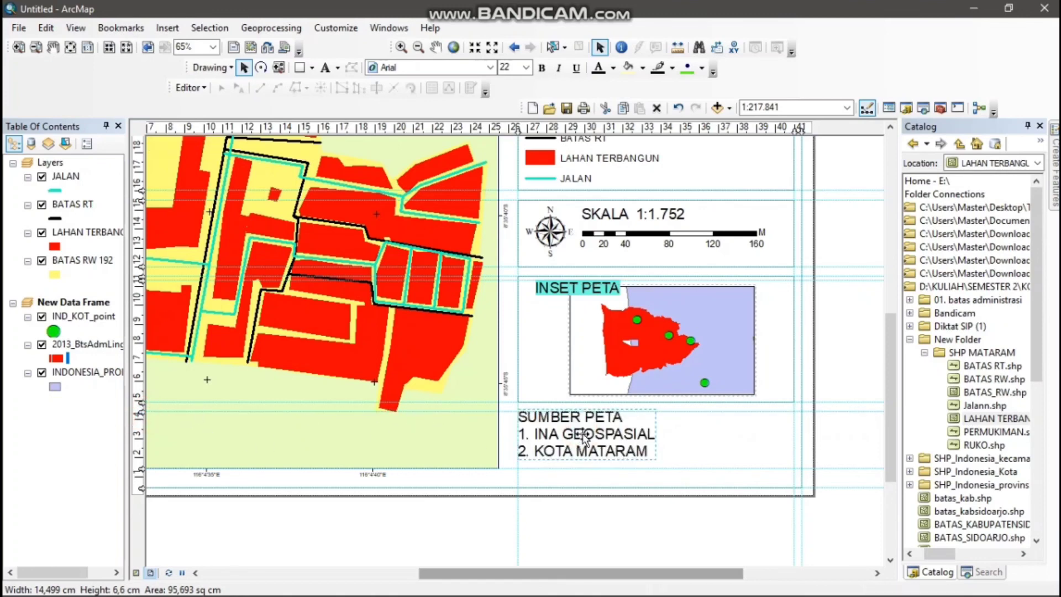
# Move the horizontal guide above the SUMBER PETA text to about 3.9 cm and shift the text slightly to the right
pyautogui.click(692, 435)
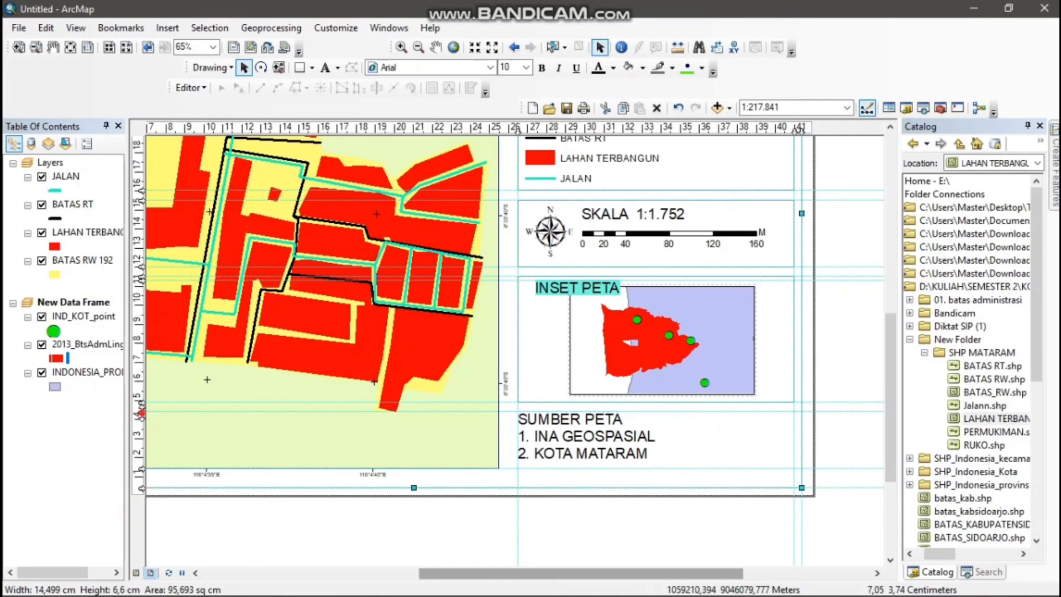
pyautogui.moveTo(142, 414); pyautogui.dragTo(140, 409)
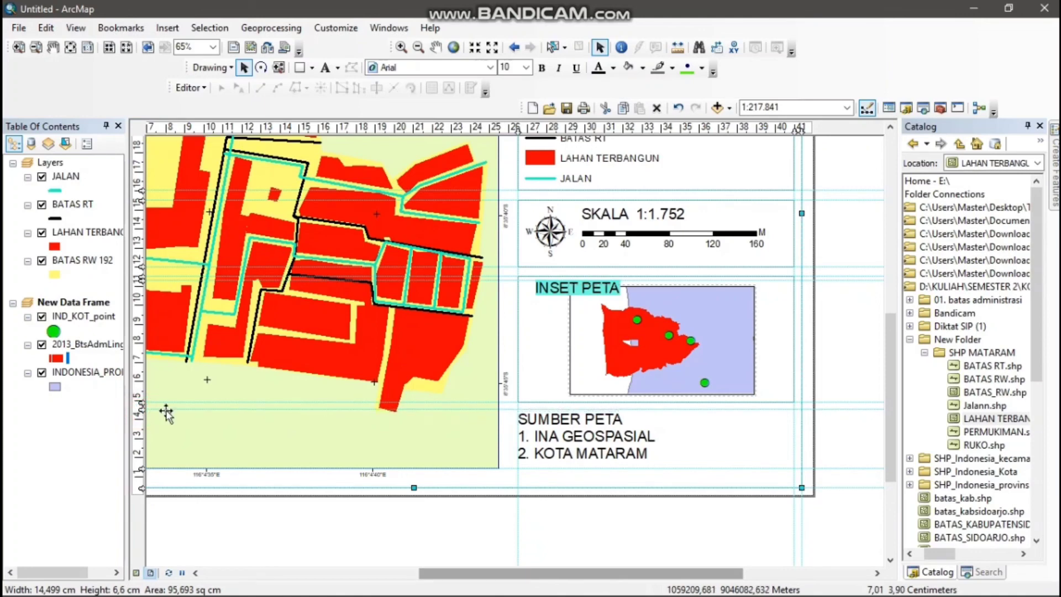
pyautogui.moveTo(521, 436); pyautogui.dragTo(577, 437)
pyautogui.click(575, 435)
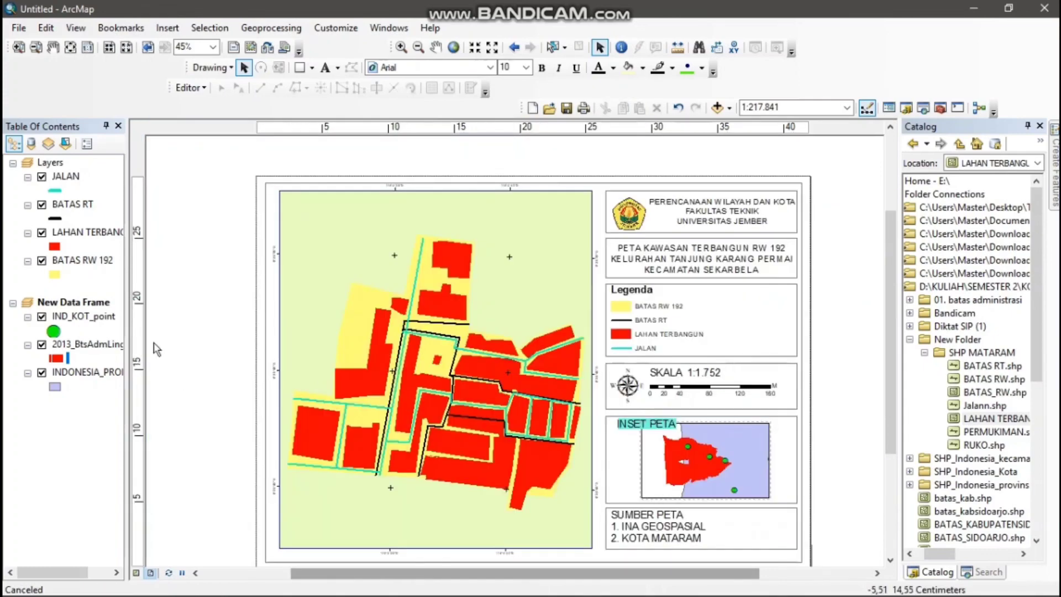
# Add the INDONESIA_KEC shapefile from the SHP_Indonesia_kecamatan (1) folder to the New Data Frame
pyautogui.rightClick(63, 304)
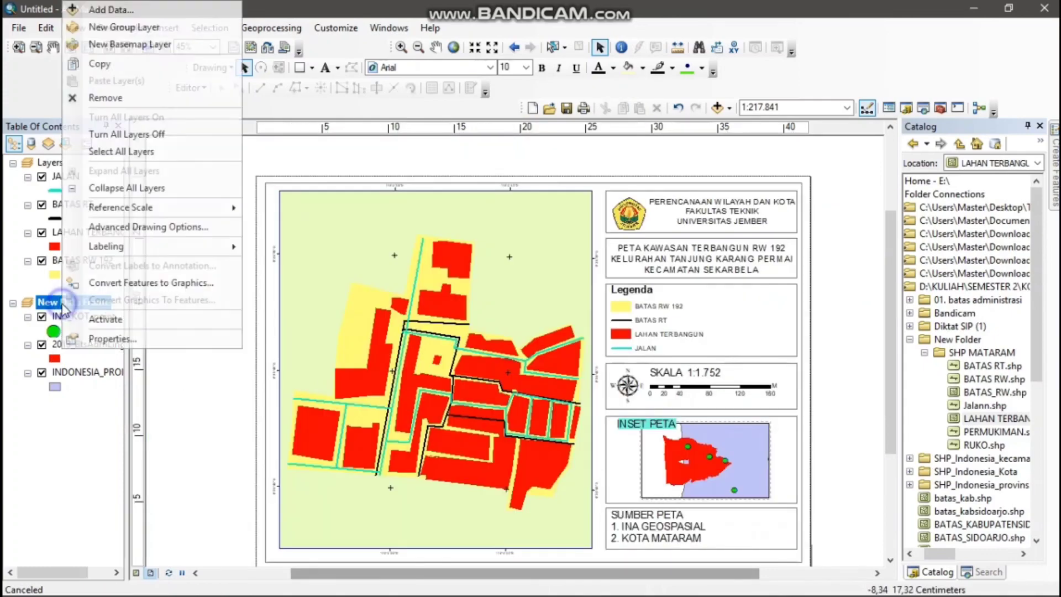
pyautogui.click(134, 10)
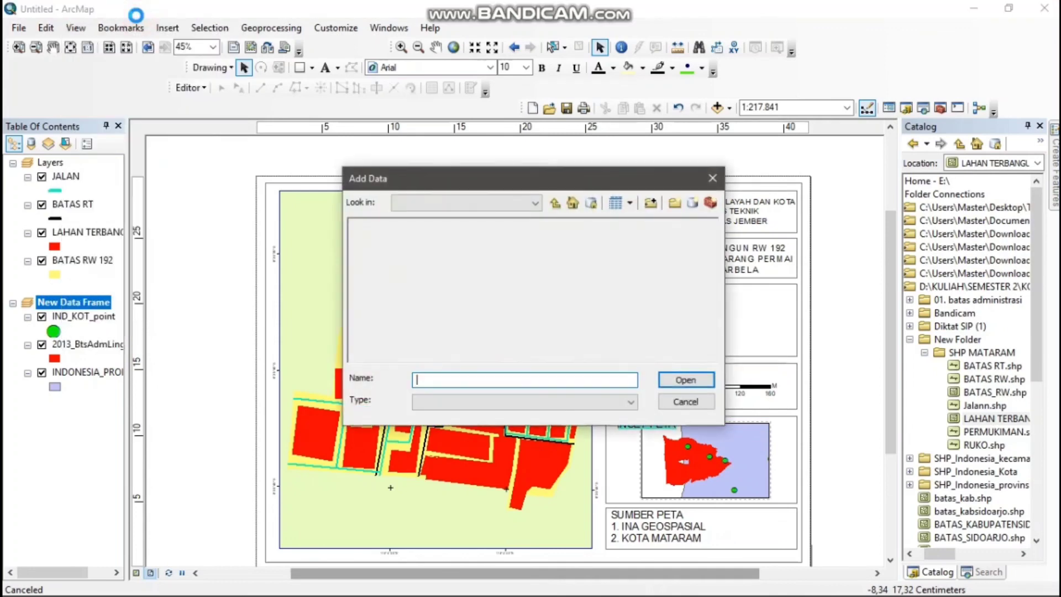
pyautogui.click(555, 204)
pyautogui.click(439, 278)
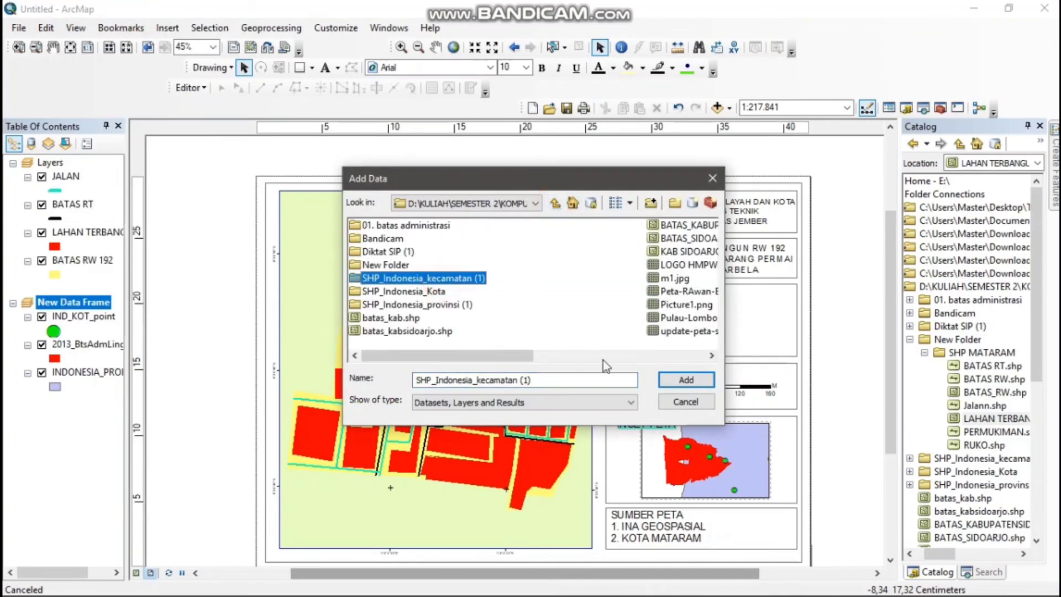
pyautogui.click(683, 380)
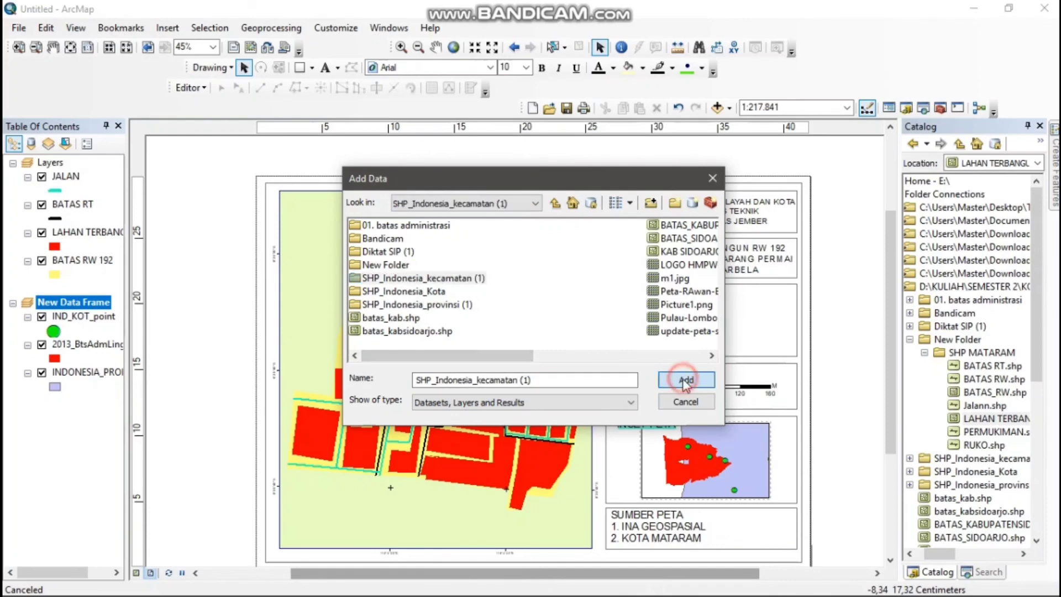
pyautogui.click(409, 225)
pyautogui.click(684, 380)
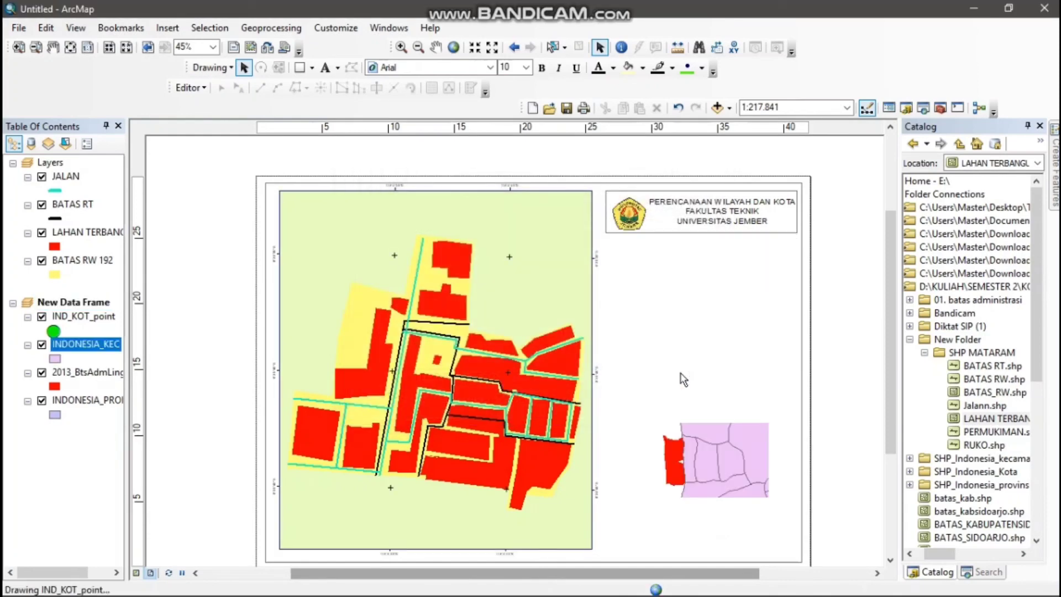
# Move the INDONESIA_KEC layer below the 2013_BtsAdmLingk layer in the New Data Frame's drawing order
pyautogui.click(724, 441)
pyautogui.rightClick(724, 440)
pyautogui.click(695, 438)
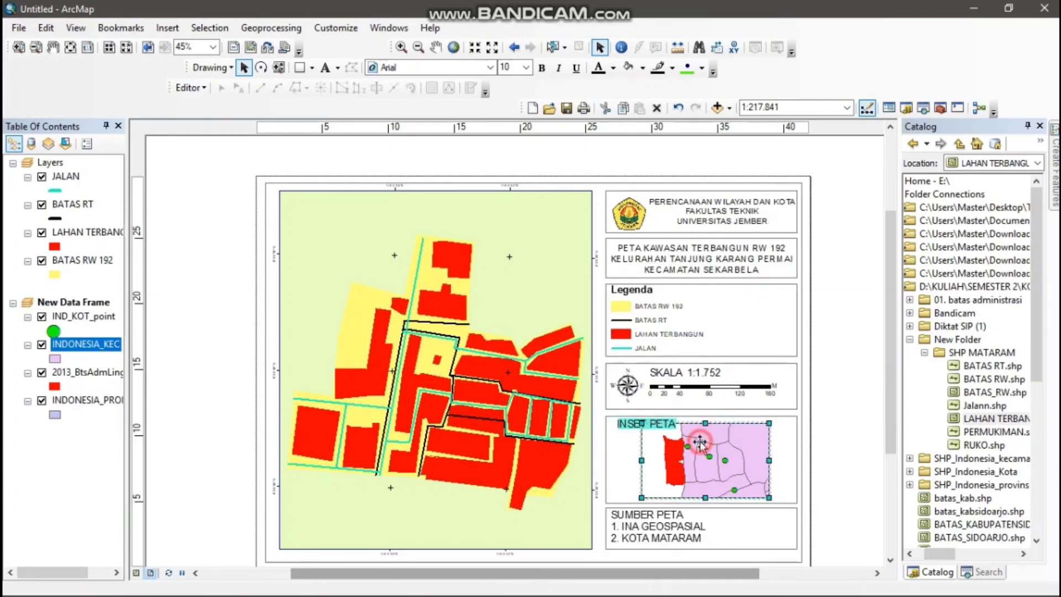
pyautogui.click(101, 348)
pyautogui.moveTo(101, 349); pyautogui.dragTo(98, 378)
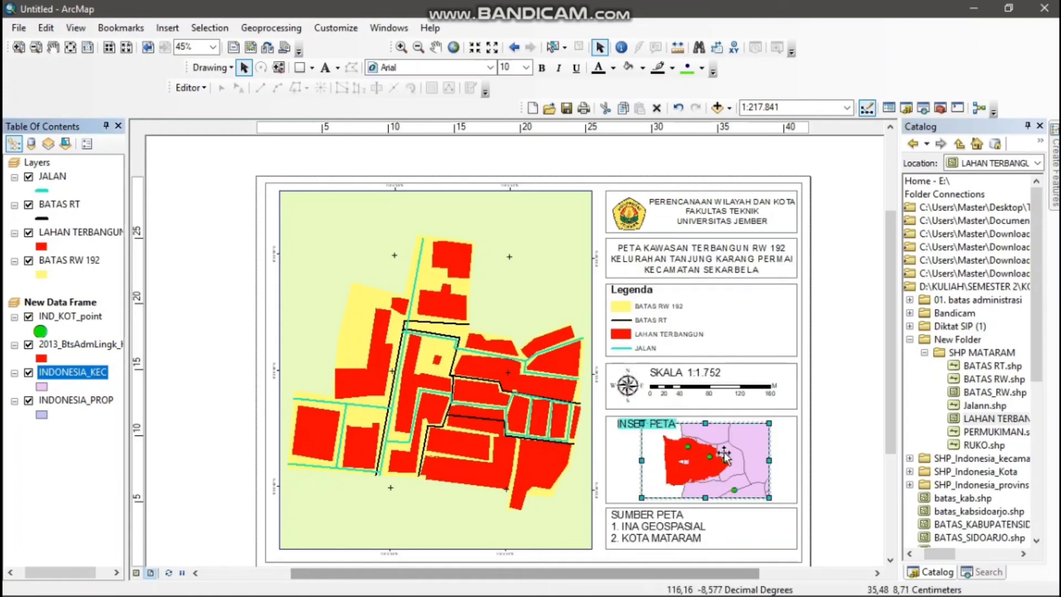
pyautogui.click(824, 409)
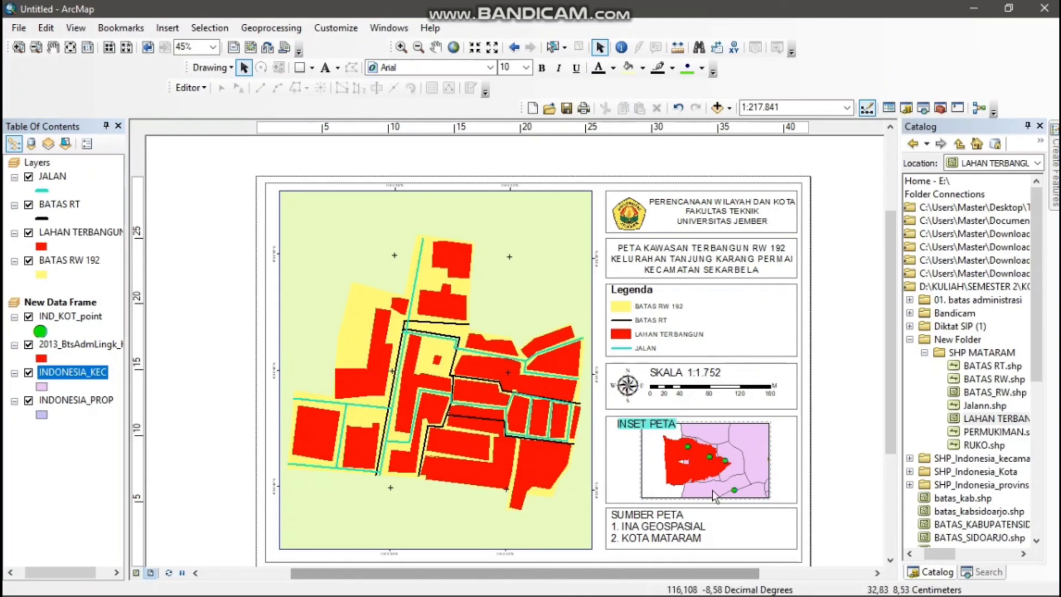
# Clear all horizontal and vertical guides from the layout page
pyautogui.moveTo(729, 589)
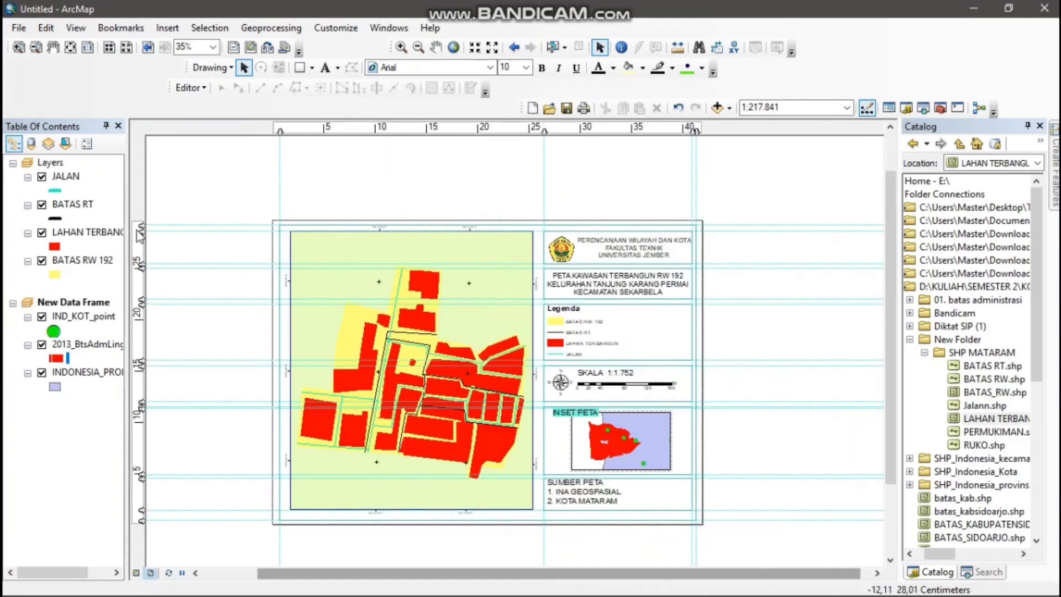
pyautogui.rightClick(140, 229)
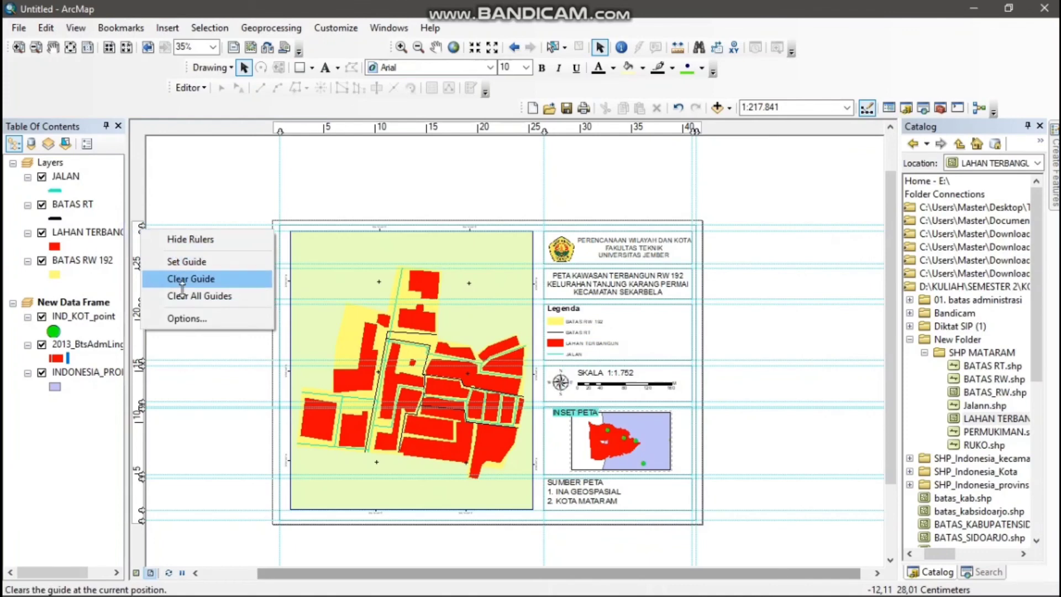
pyautogui.click(197, 296)
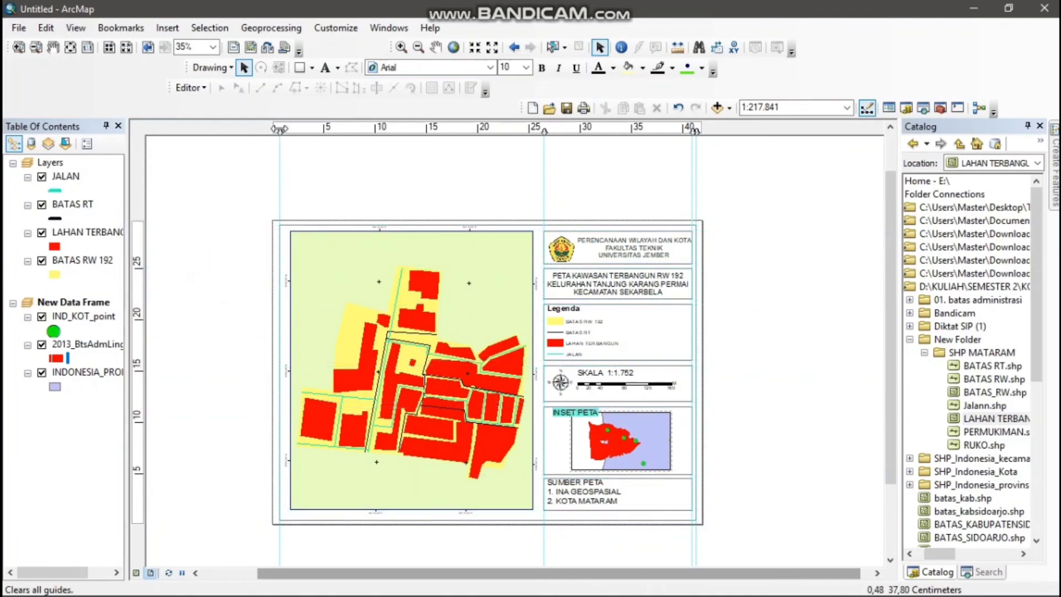
pyautogui.rightClick(279, 128)
pyautogui.click(333, 195)
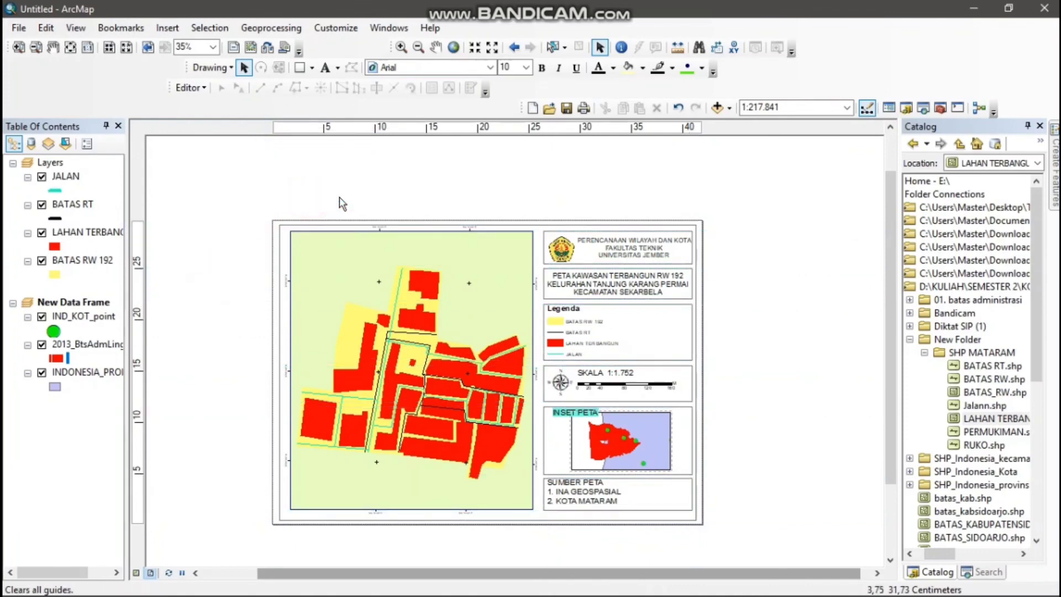
# Bring the whole layout page into view and start exporting the map
pyautogui.scroll(1, 841, 223)
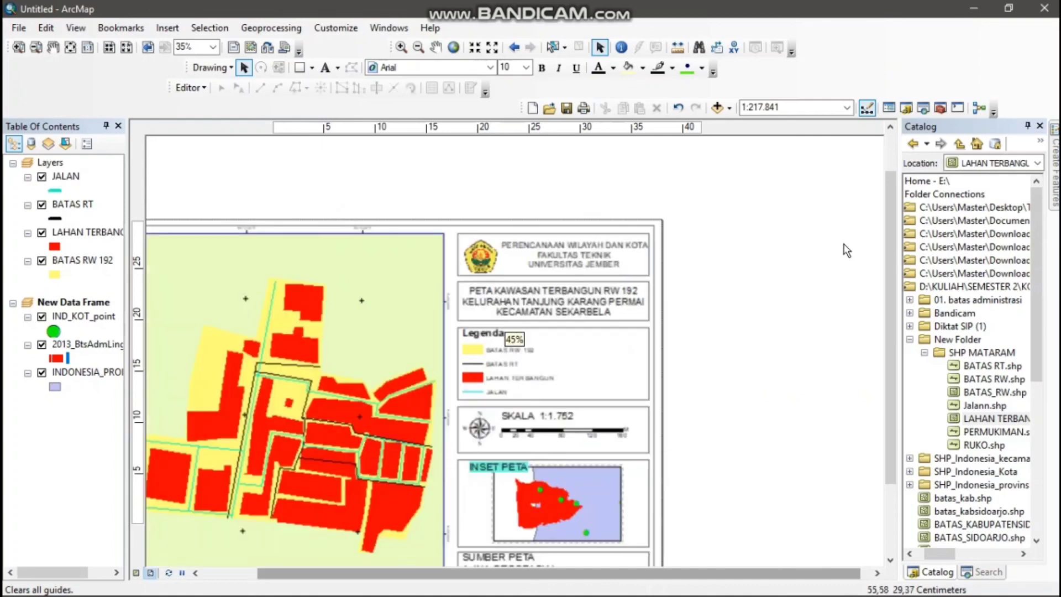
pyautogui.click(891, 561)
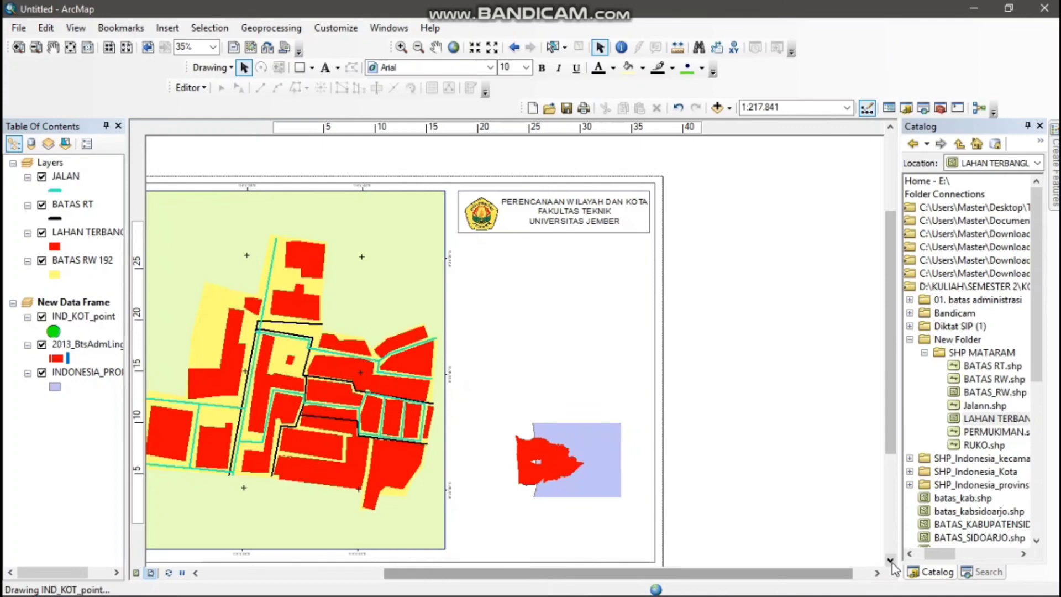
pyautogui.click(891, 560)
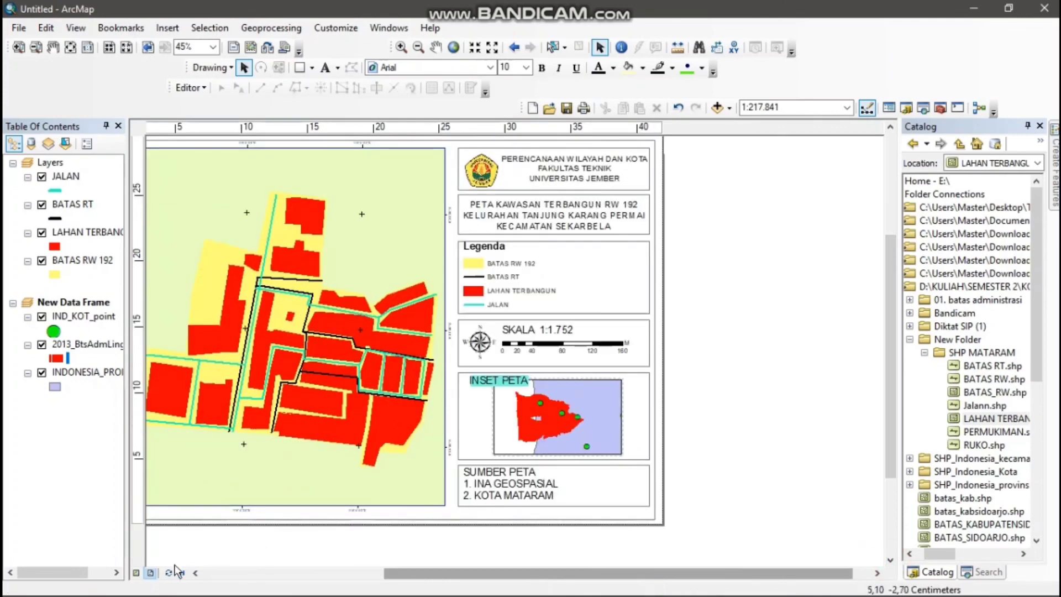
pyautogui.click(194, 572)
pyautogui.click(194, 573)
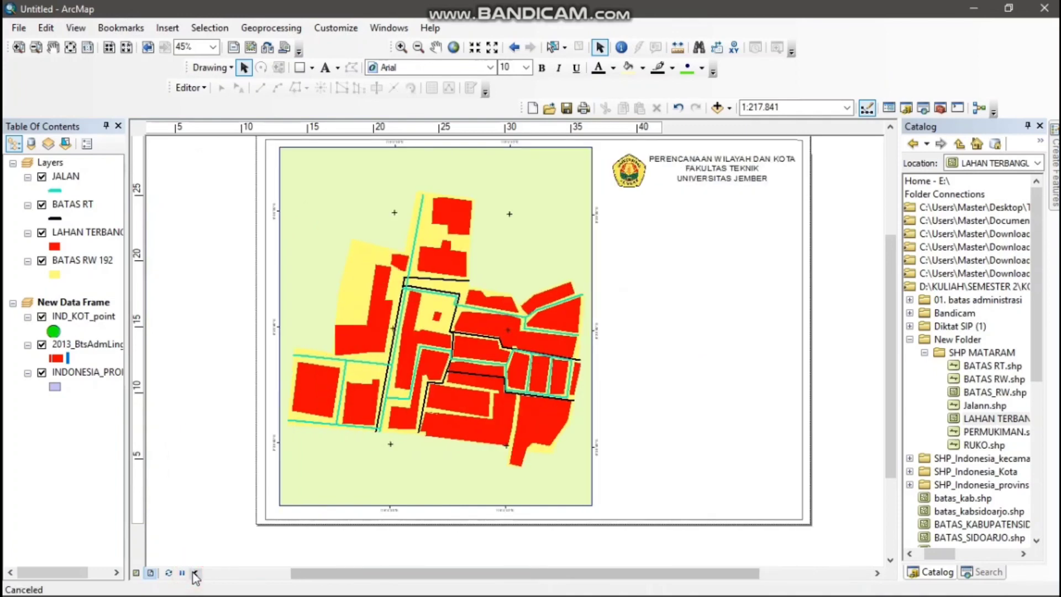
pyautogui.click(890, 127)
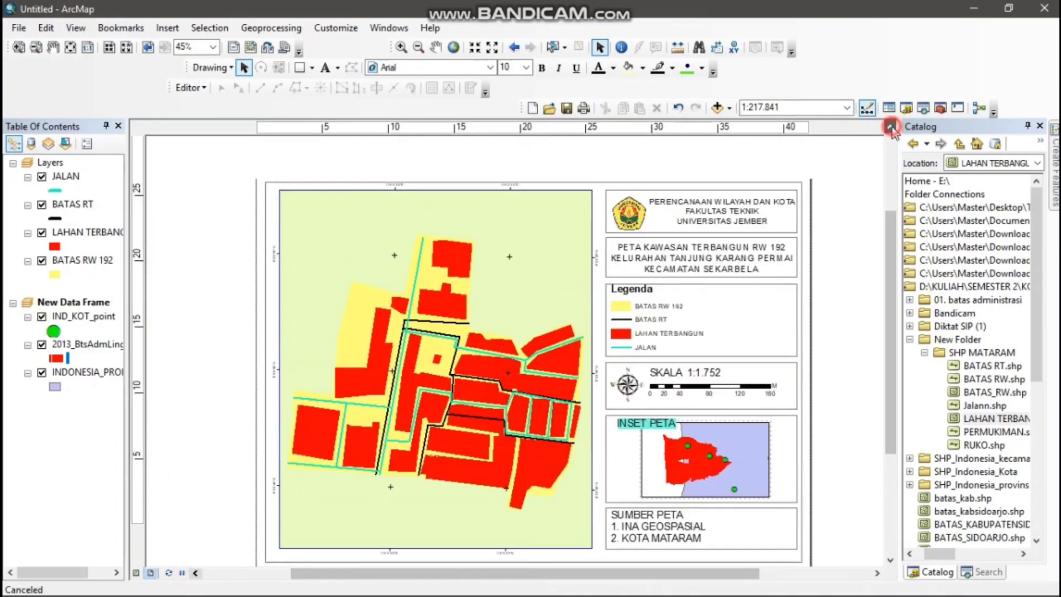
pyautogui.click(20, 27)
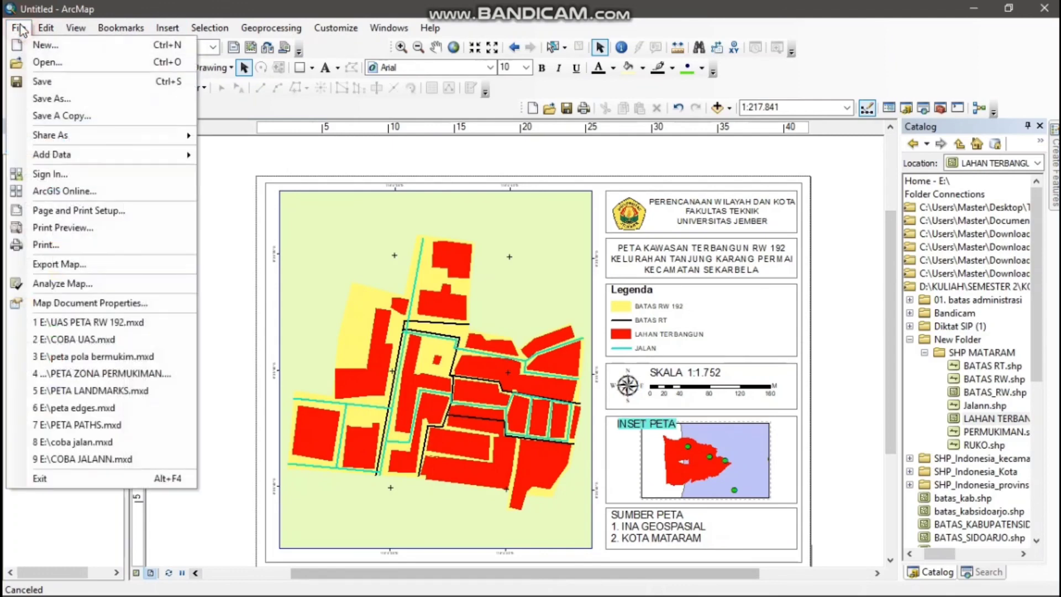
pyautogui.click(90, 268)
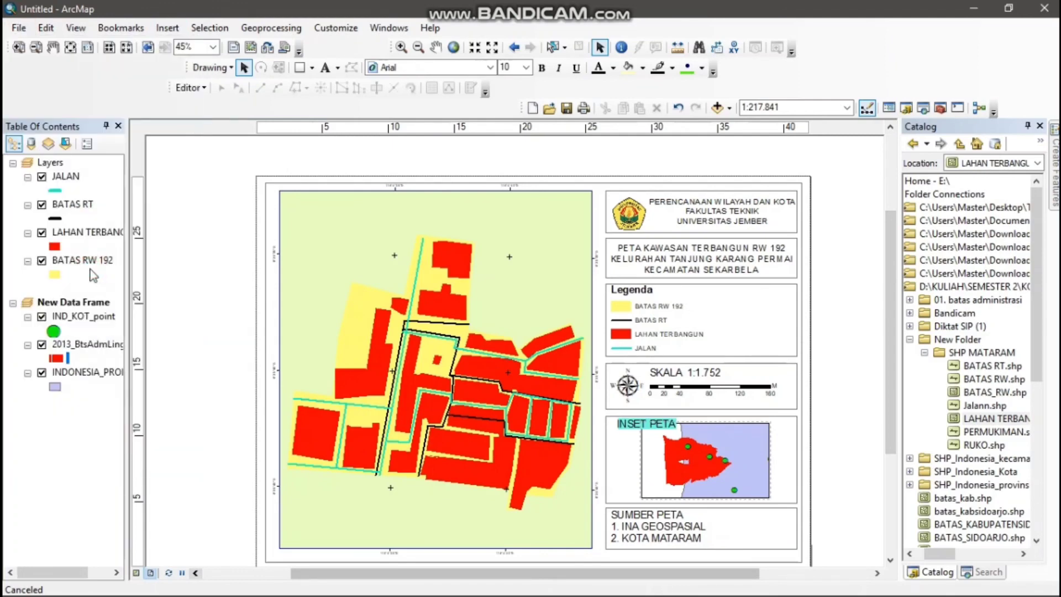